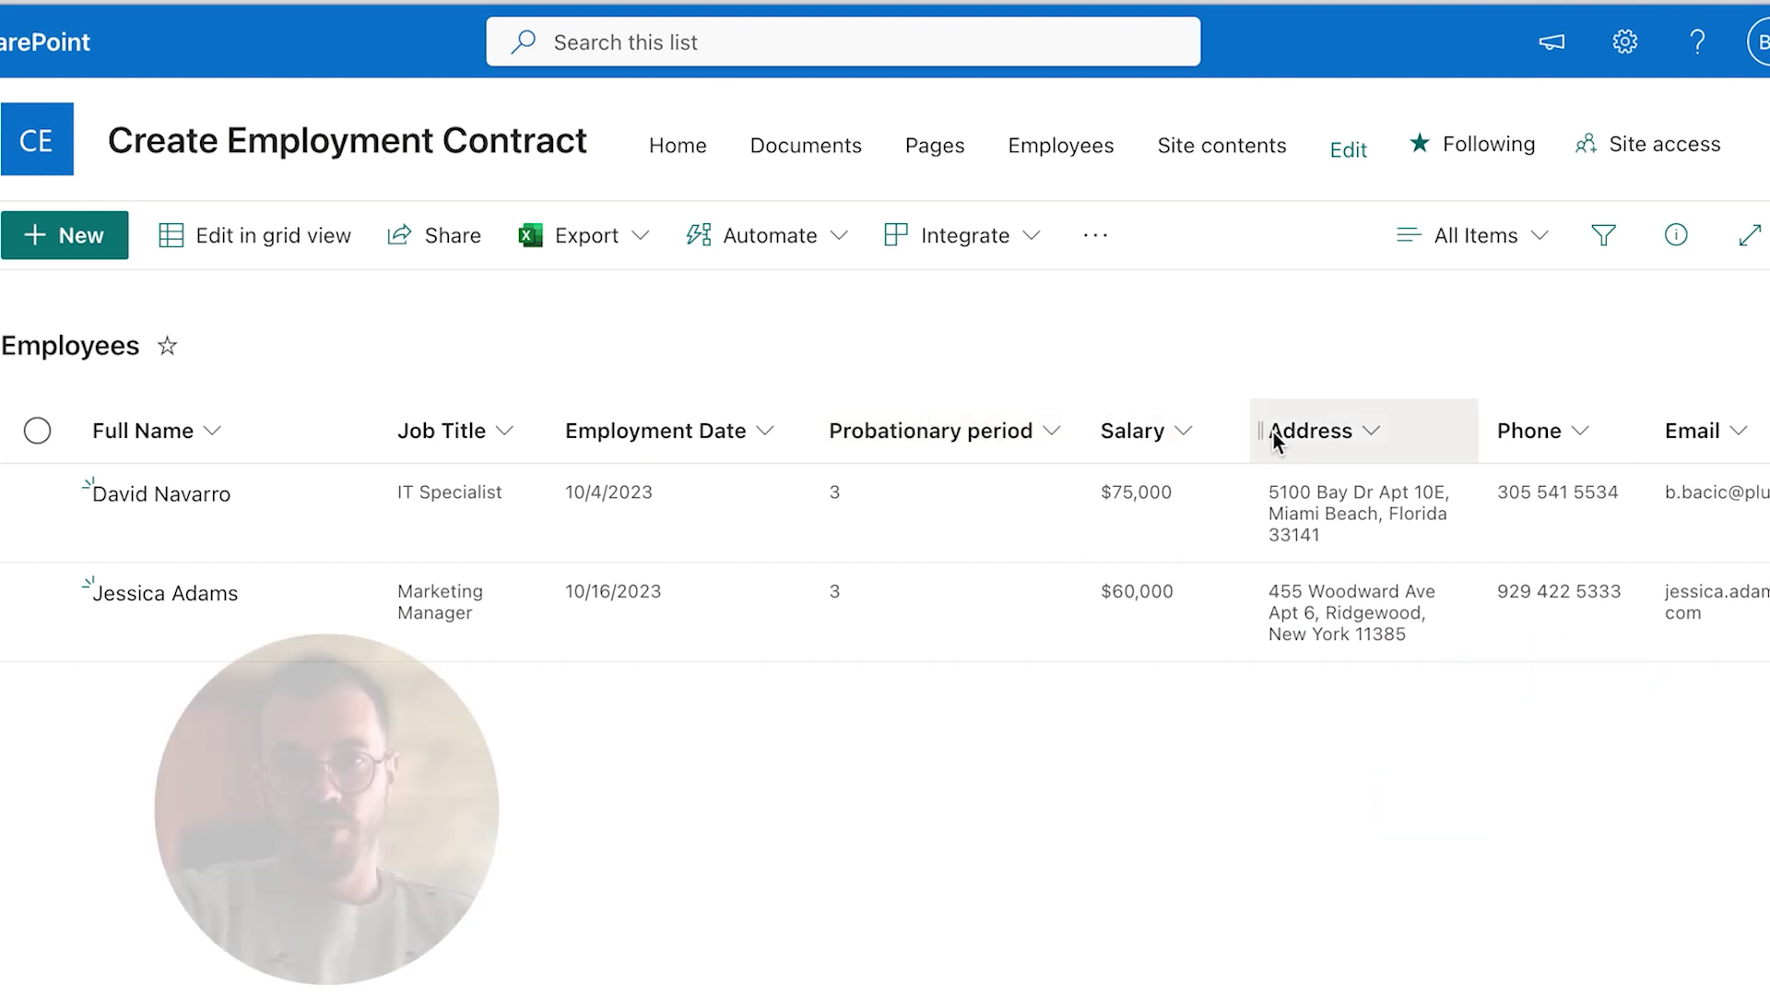
Step: Start a new employee item and fill in the full name, address, phone number and e-mail
{"action": "left_click", "coordinate": [92, 256]}
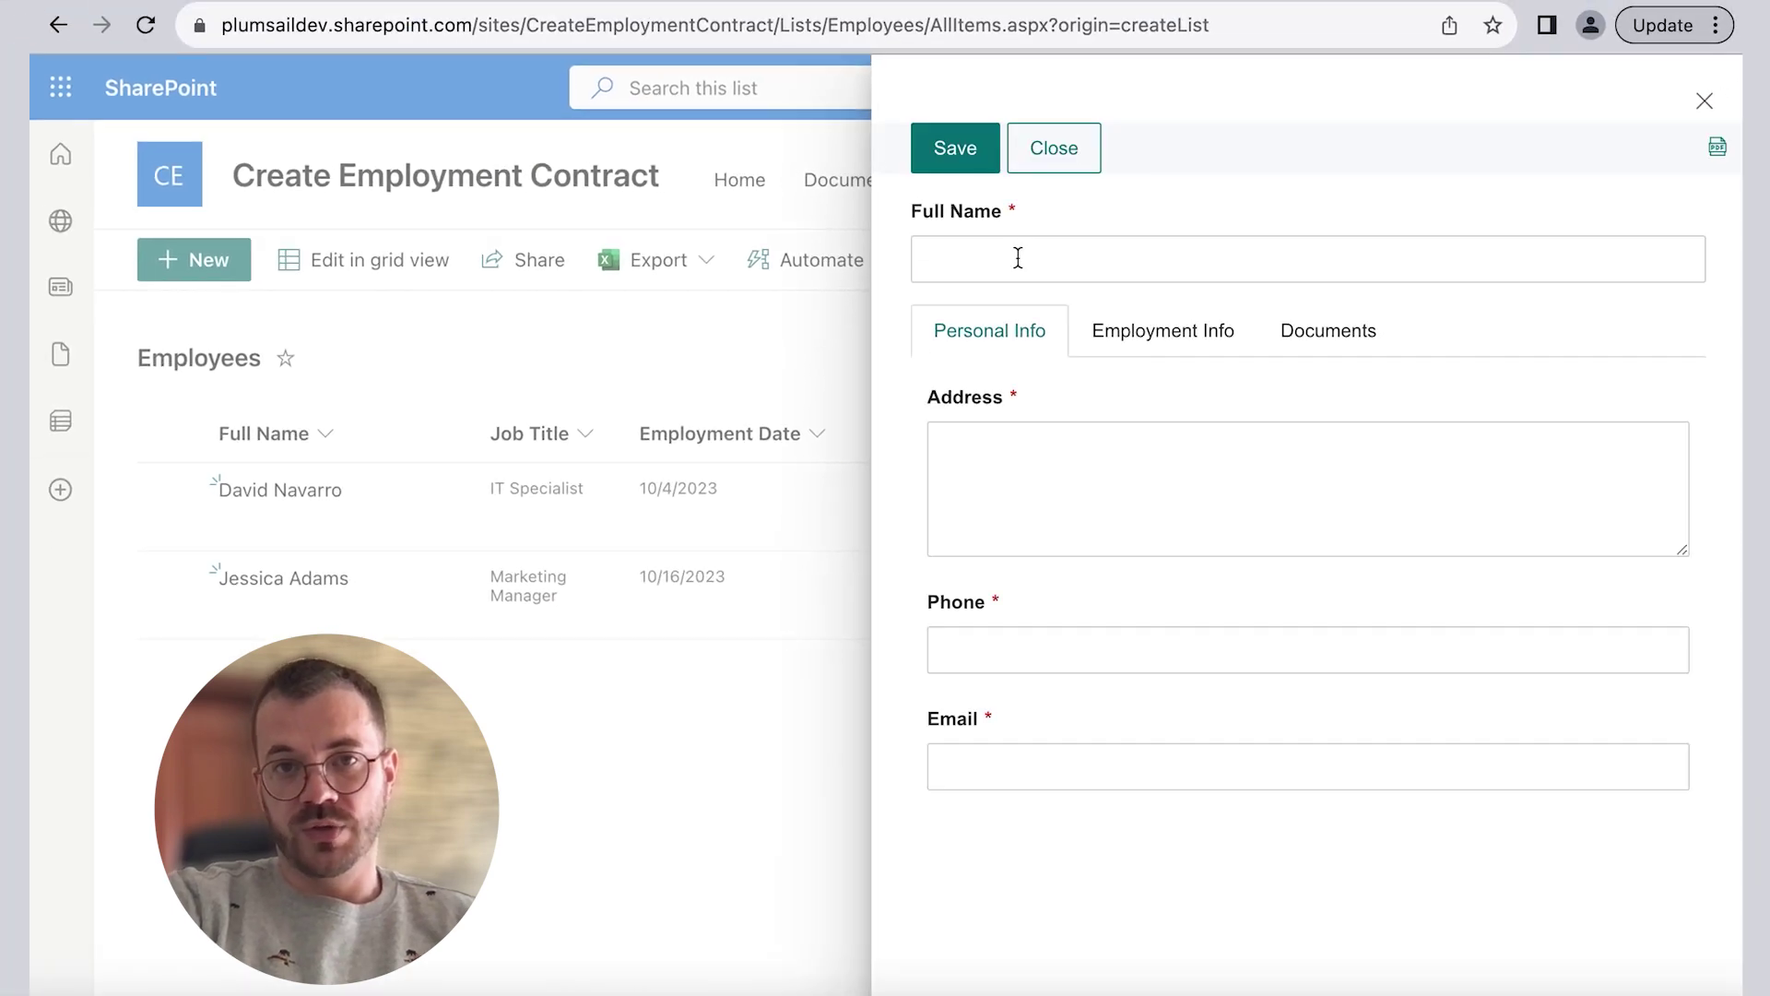
{"action": "left_click", "coordinate": [1013, 255]}
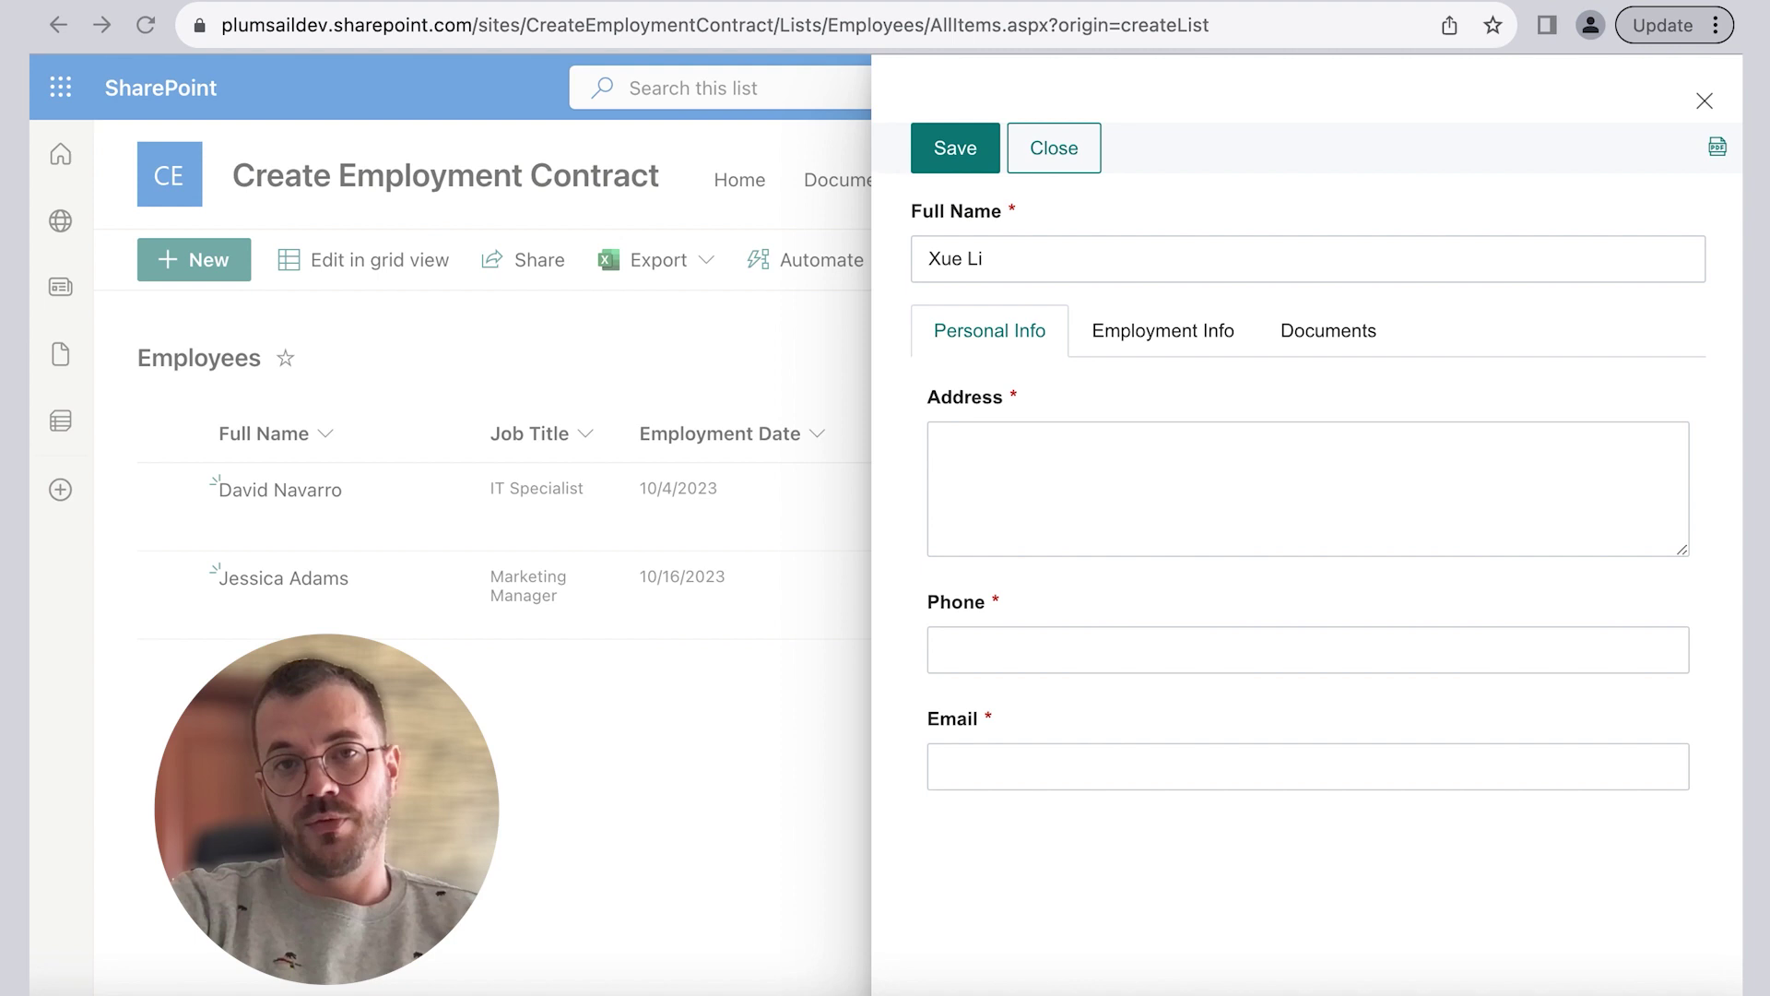
{"action": "left_click", "coordinate": [1057, 460]}
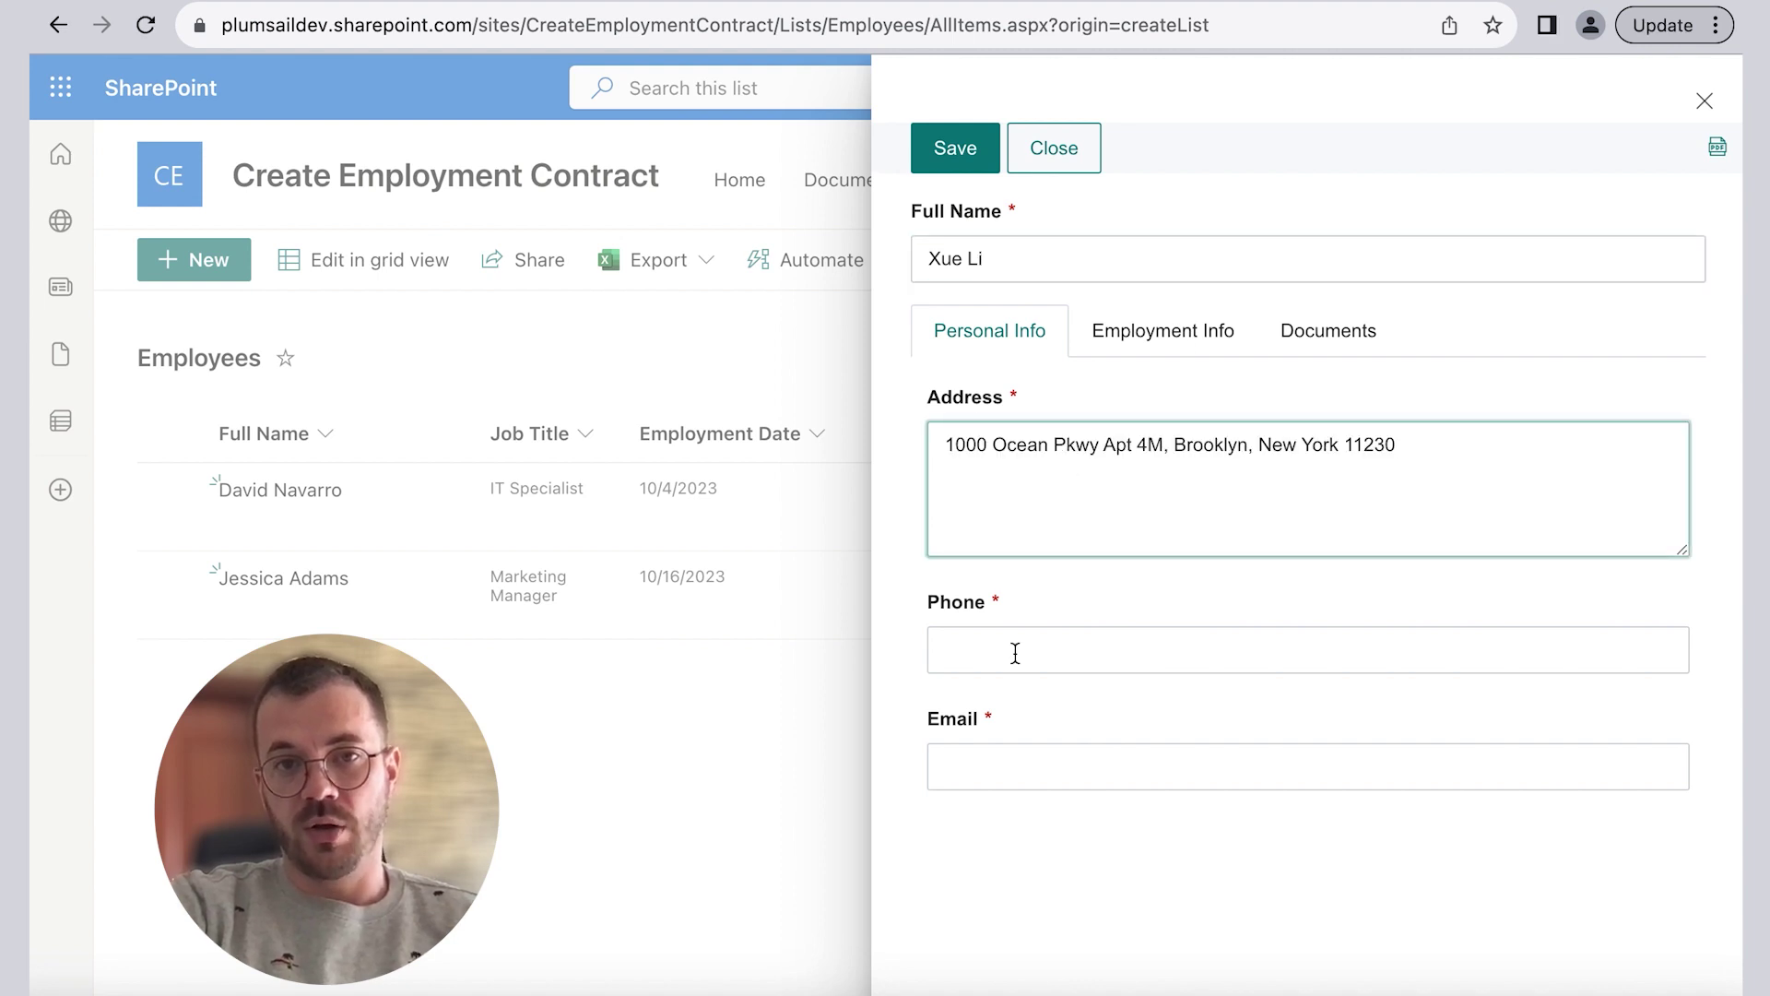
{"action": "left_click", "coordinate": [1015, 652]}
{"action": "key", "text": "Tab"}
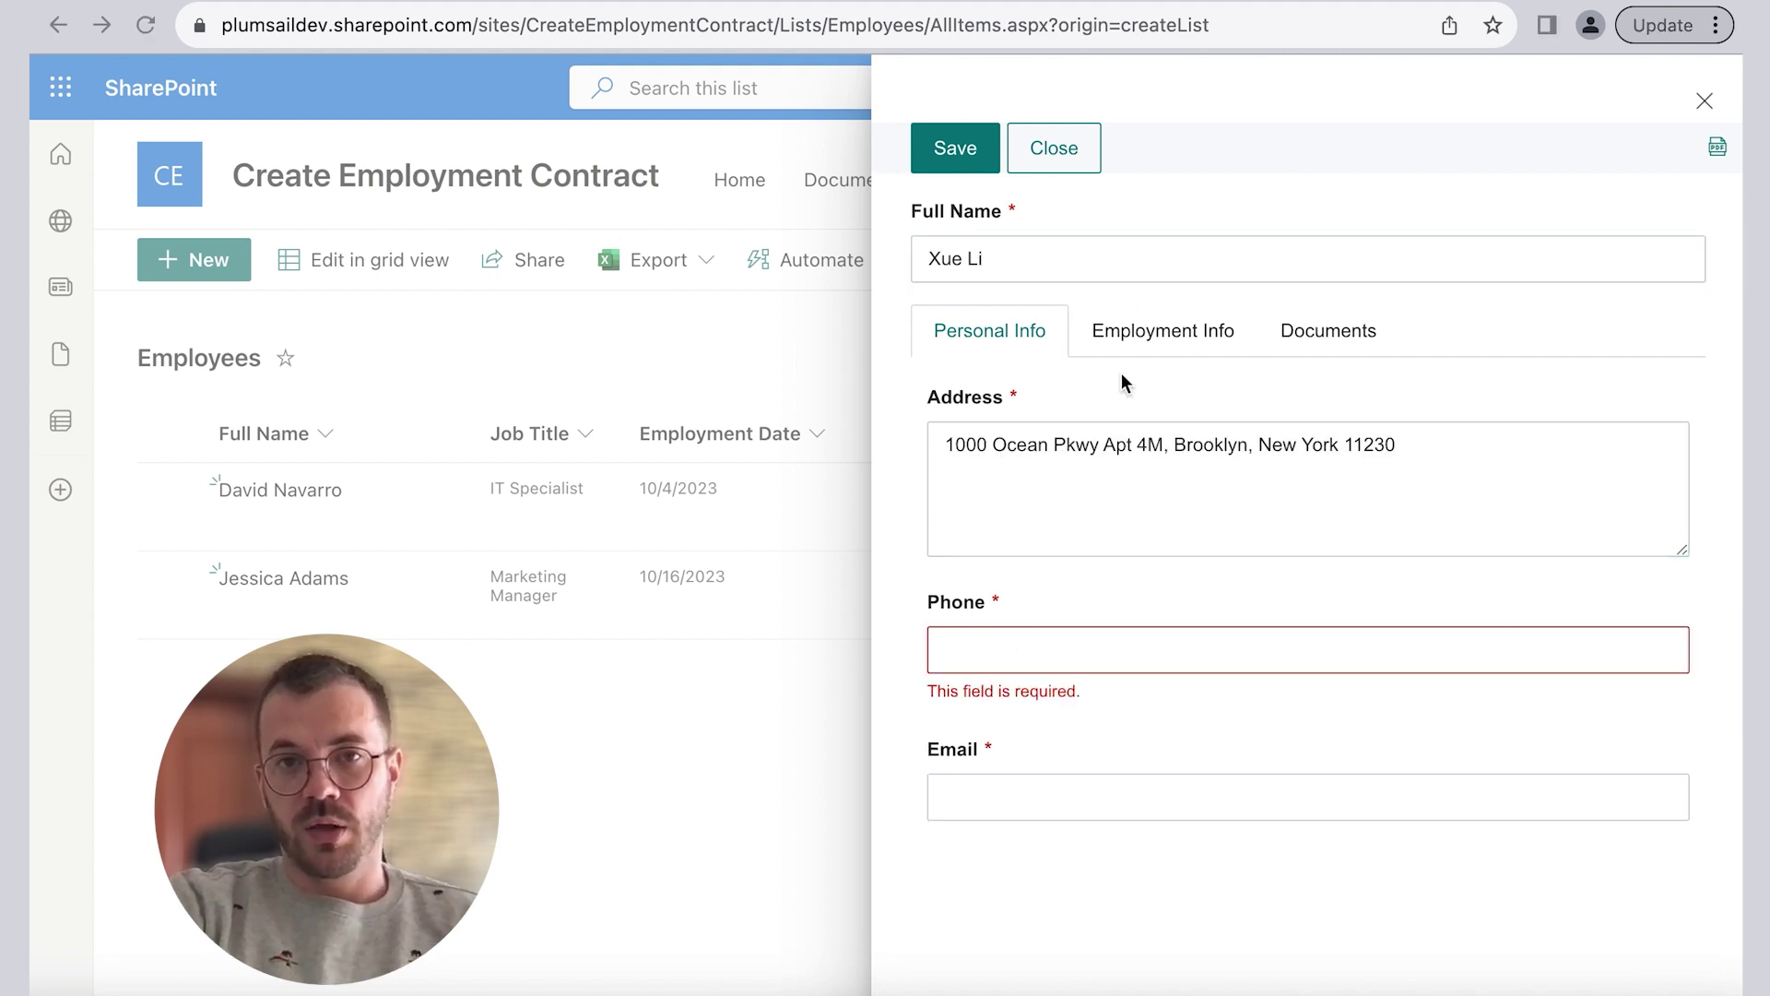
{"action": "left_click", "coordinate": [1014, 650]}
{"action": "key", "text": "ctrl+v"}
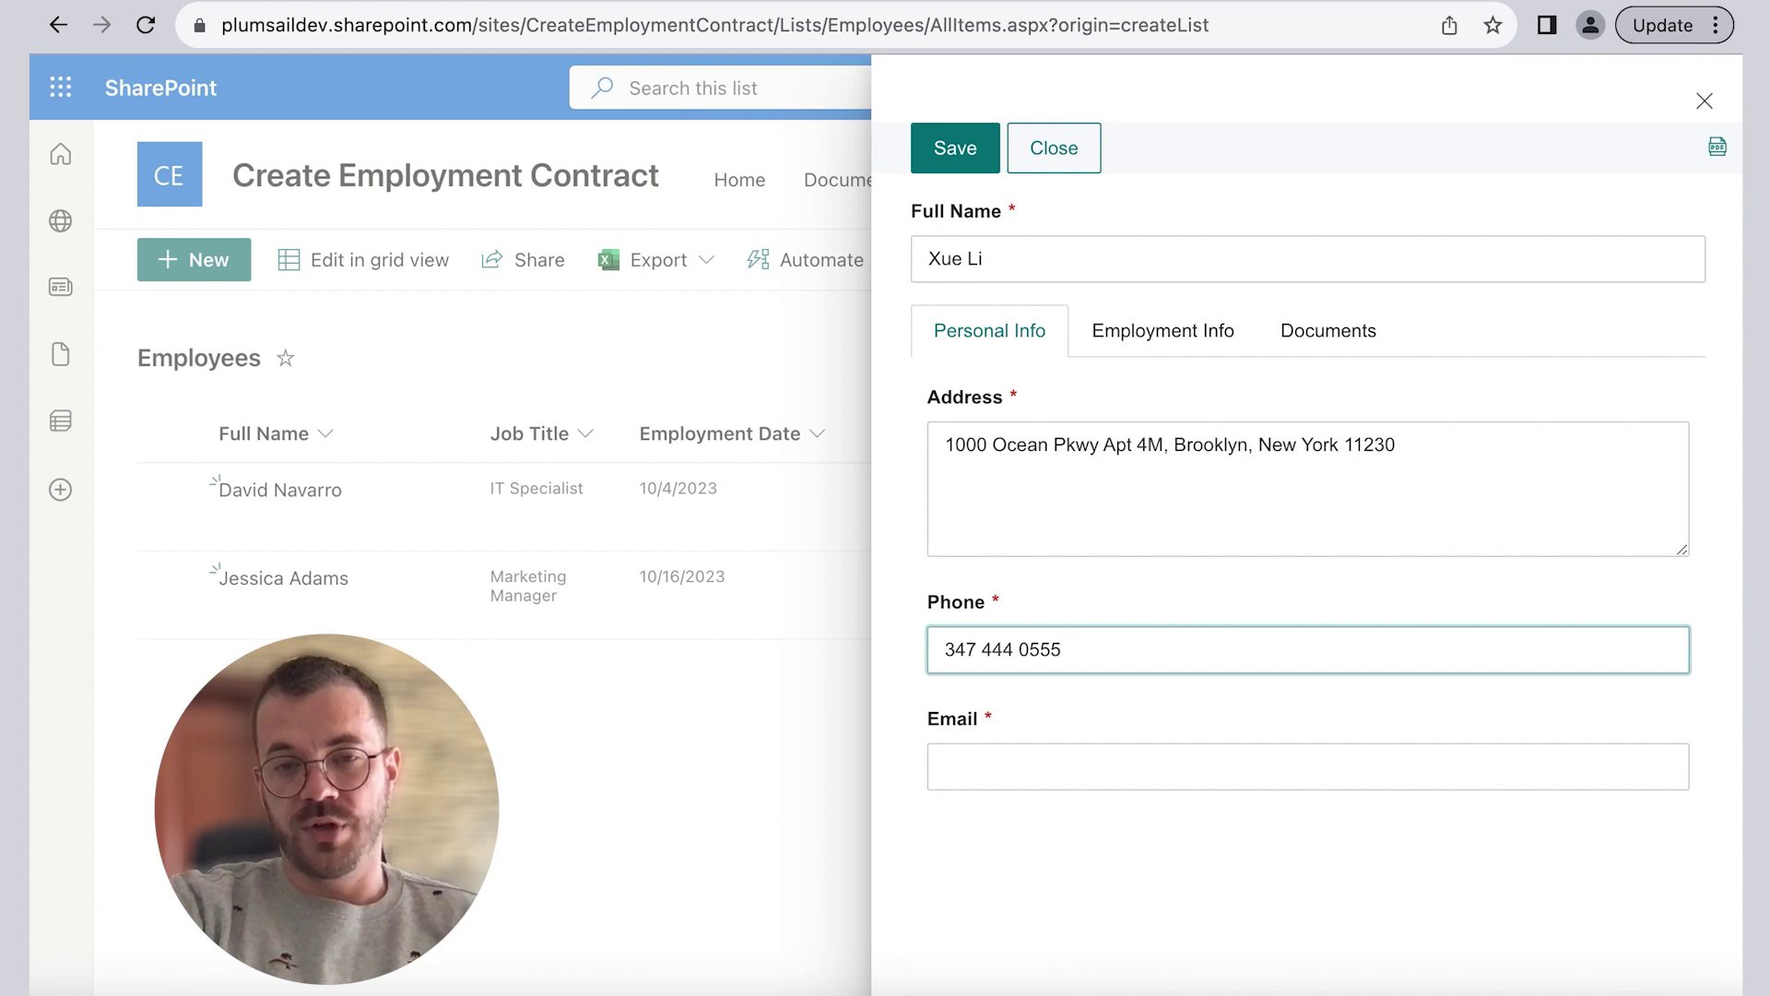
{"action": "left_click", "coordinate": [1055, 769]}
{"action": "key", "text": "ctrl+v"}
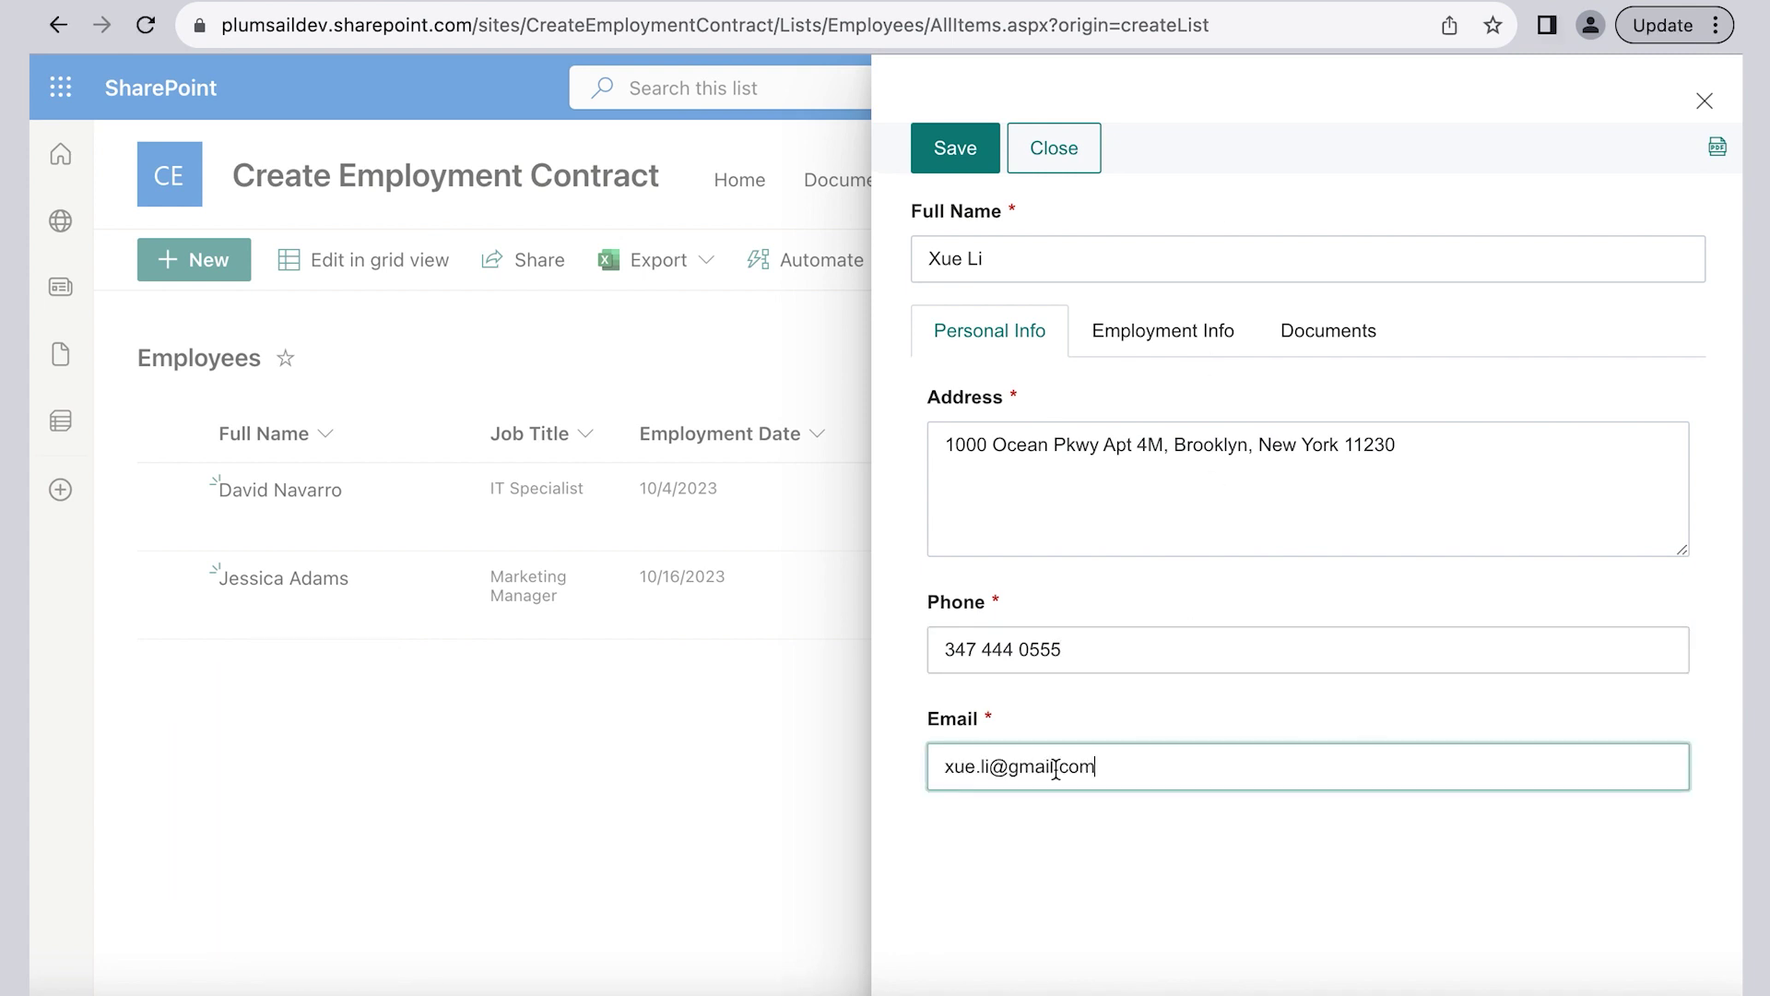
Step: On Employment Info, enter job title Financial Director, date 10/30/2023, probation 6 and salary 120000
{"action": "left_click", "coordinate": [1137, 335]}
{"action": "left_click", "coordinate": [1134, 434]}
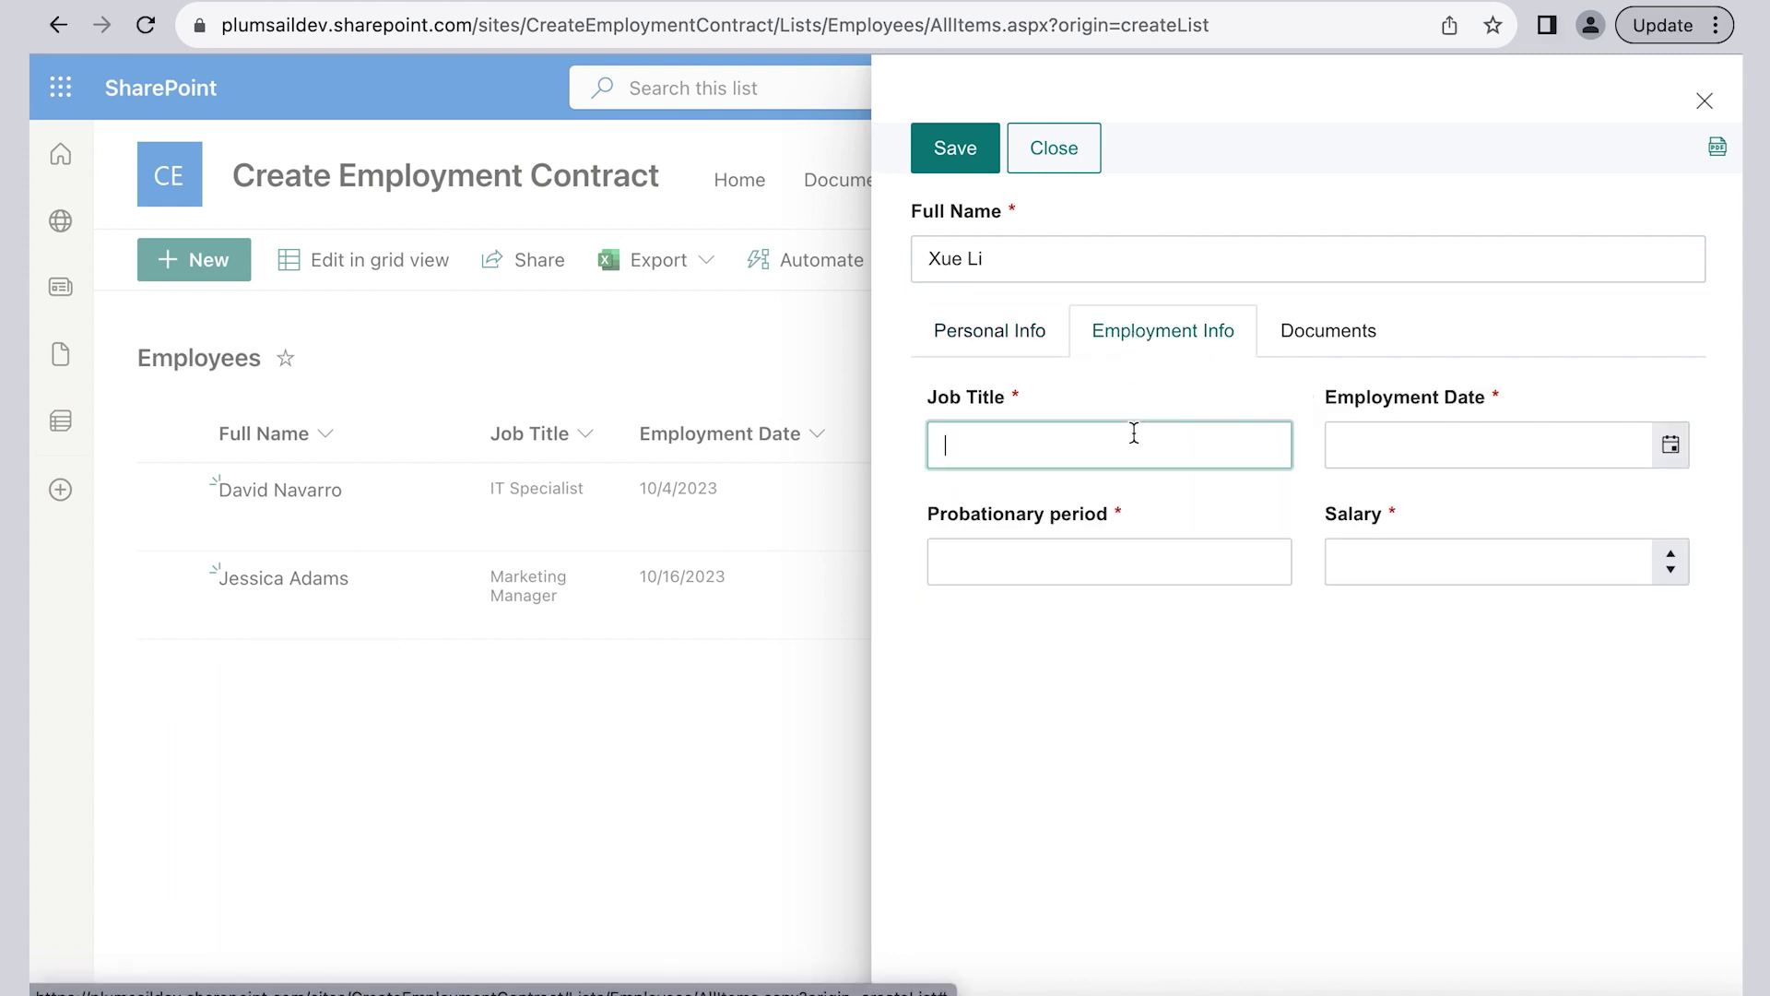
{"action": "type", "text": "Financial Director"}
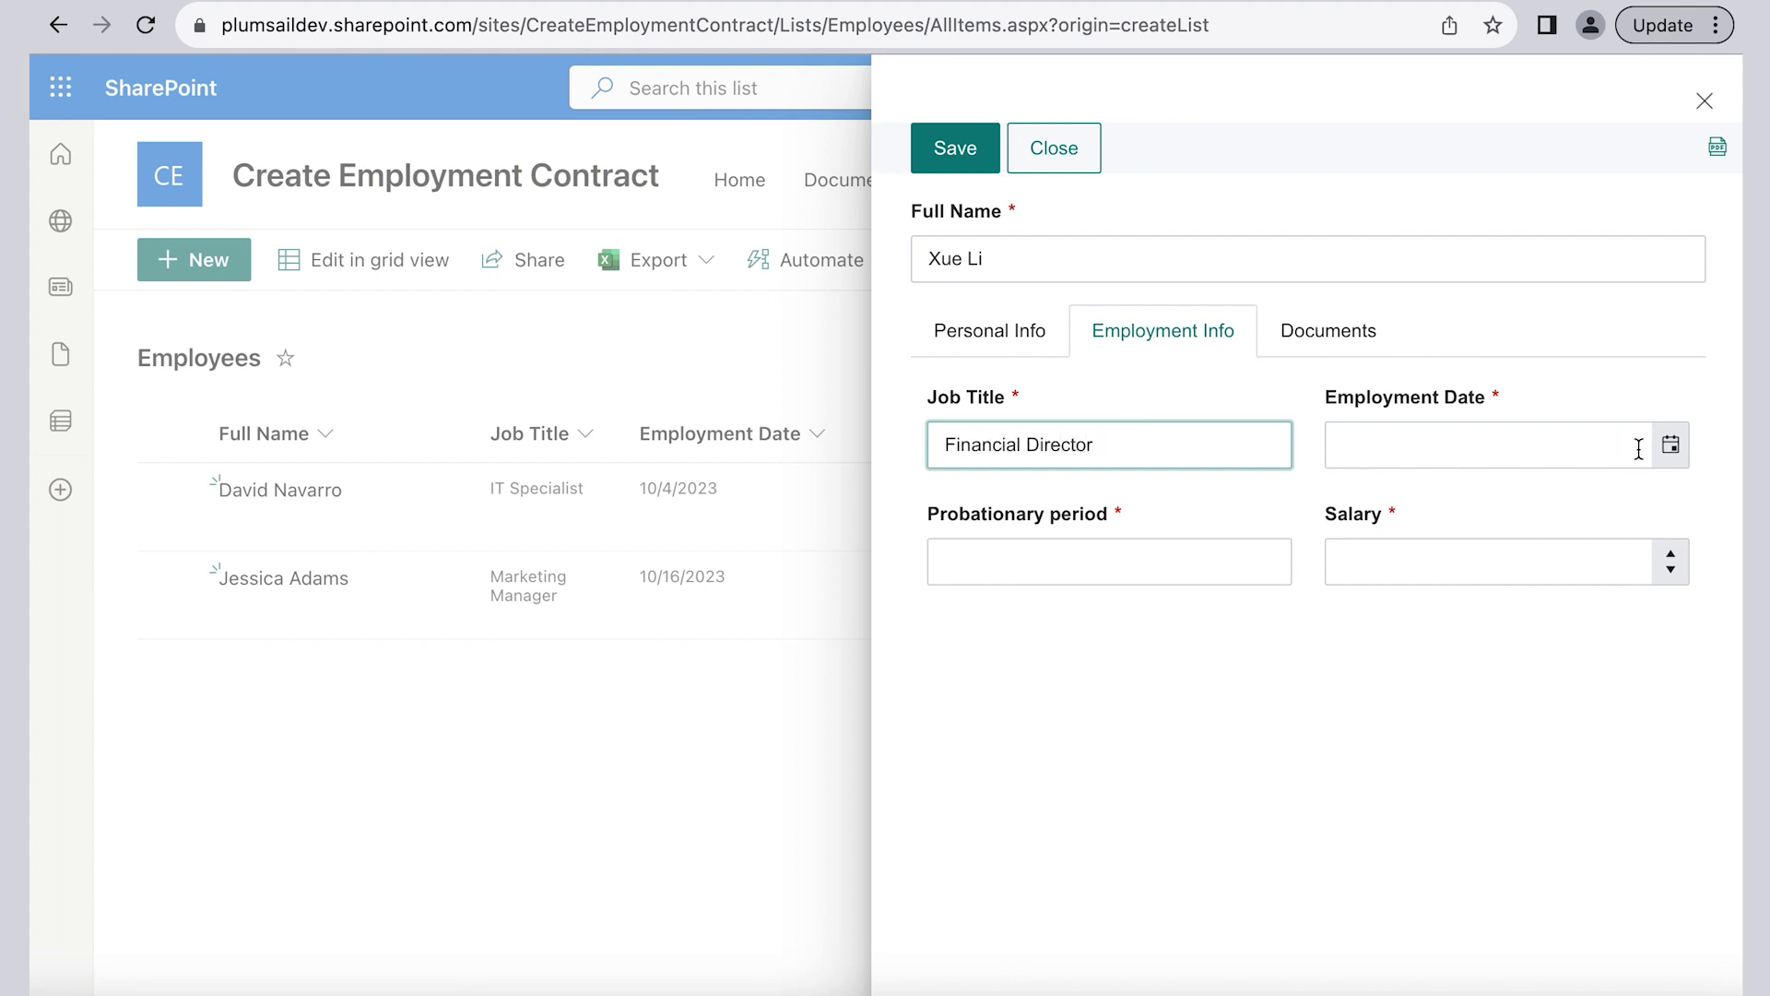
{"action": "left_click", "coordinate": [1669, 444]}
{"action": "left_click", "coordinate": [1457, 814]}
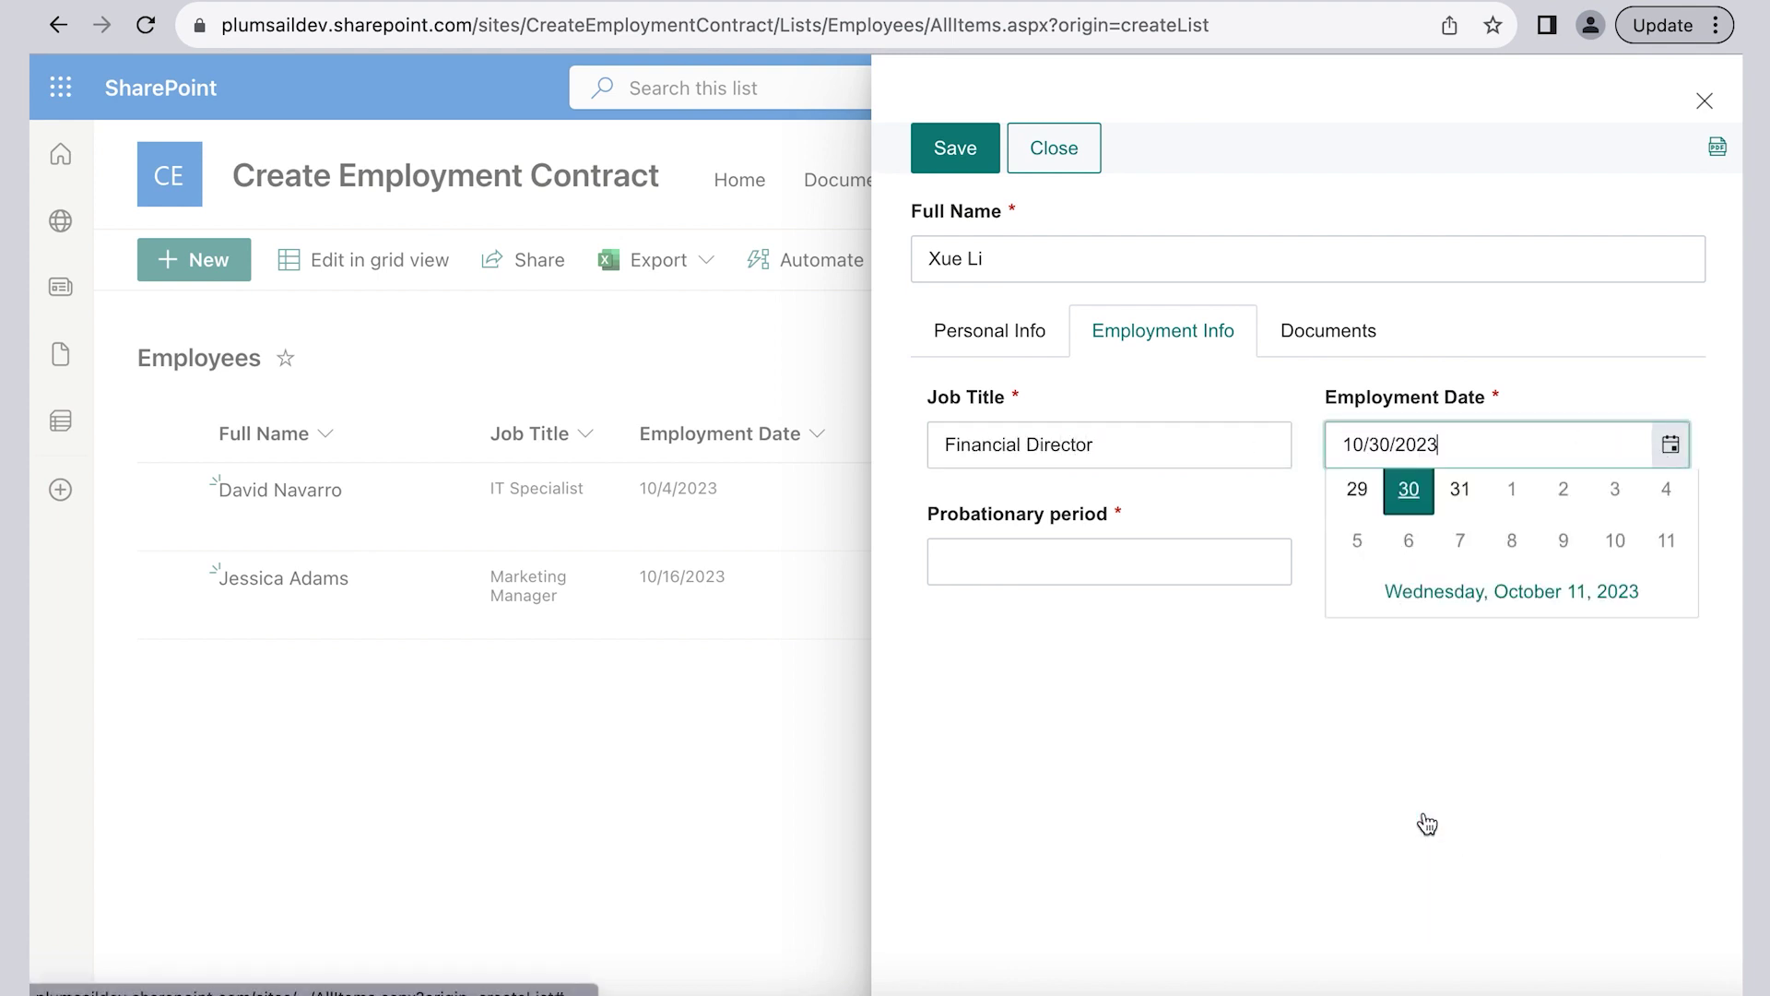
{"action": "left_click", "coordinate": [1117, 574]}
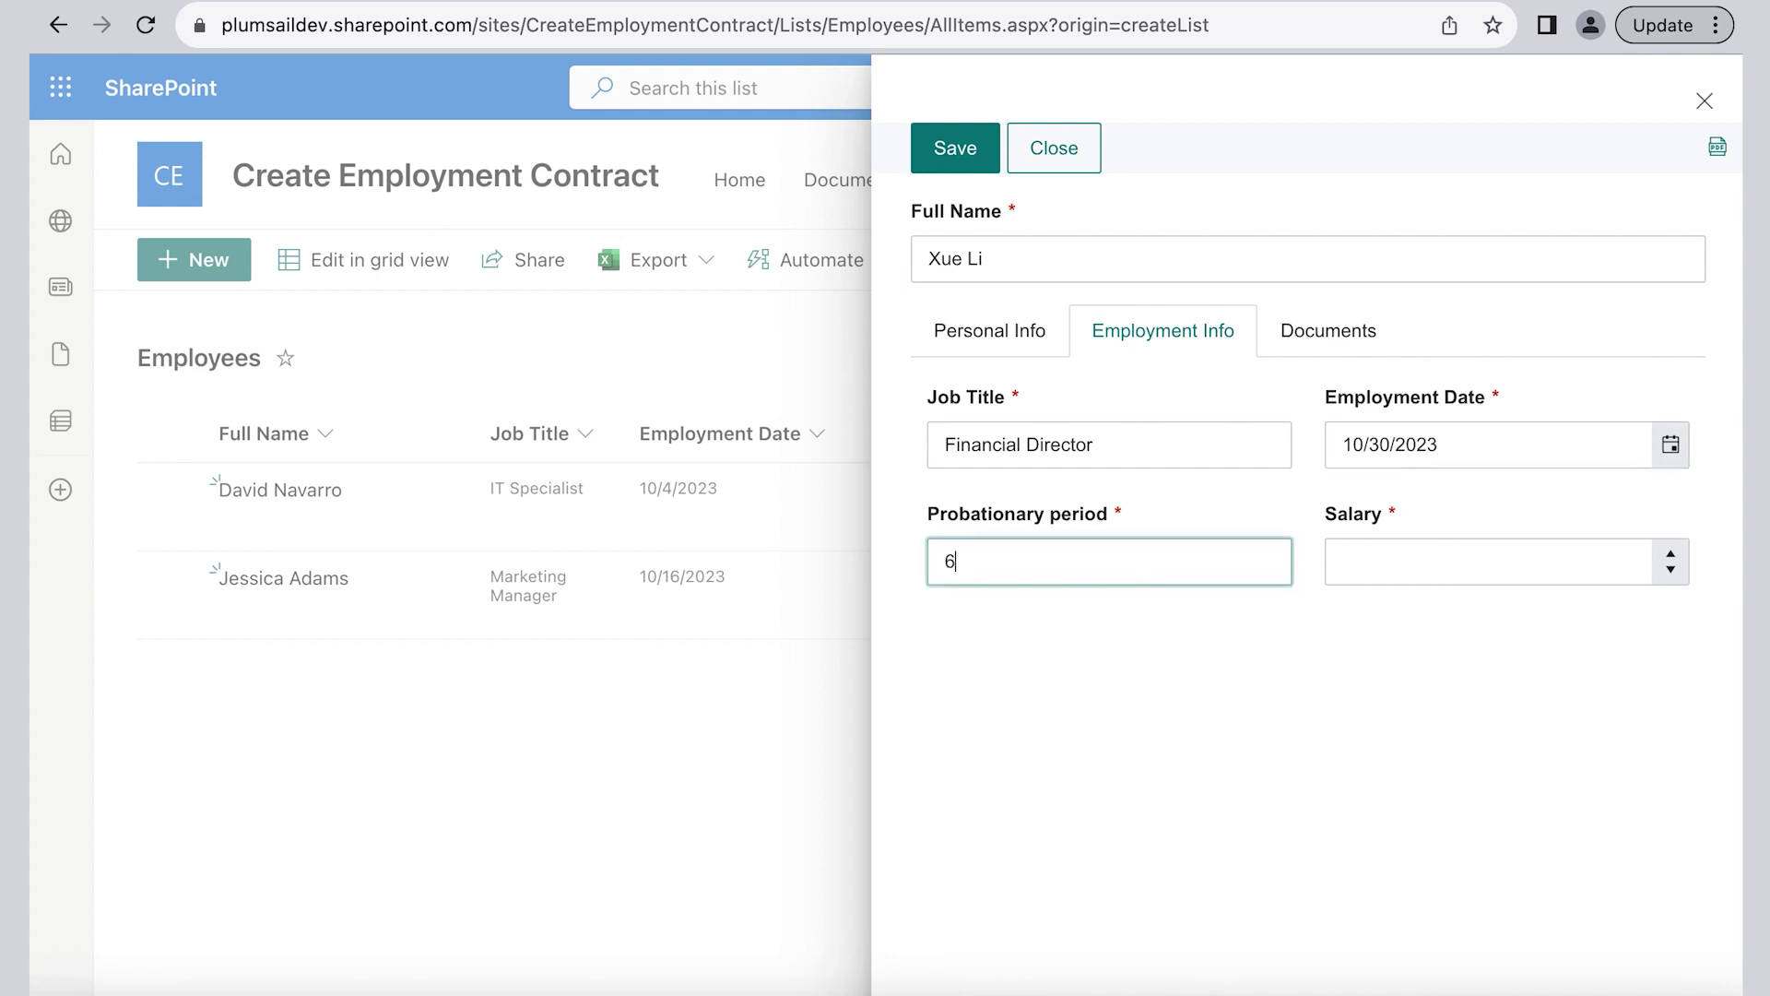
{"action": "left_click", "coordinate": [1427, 572]}
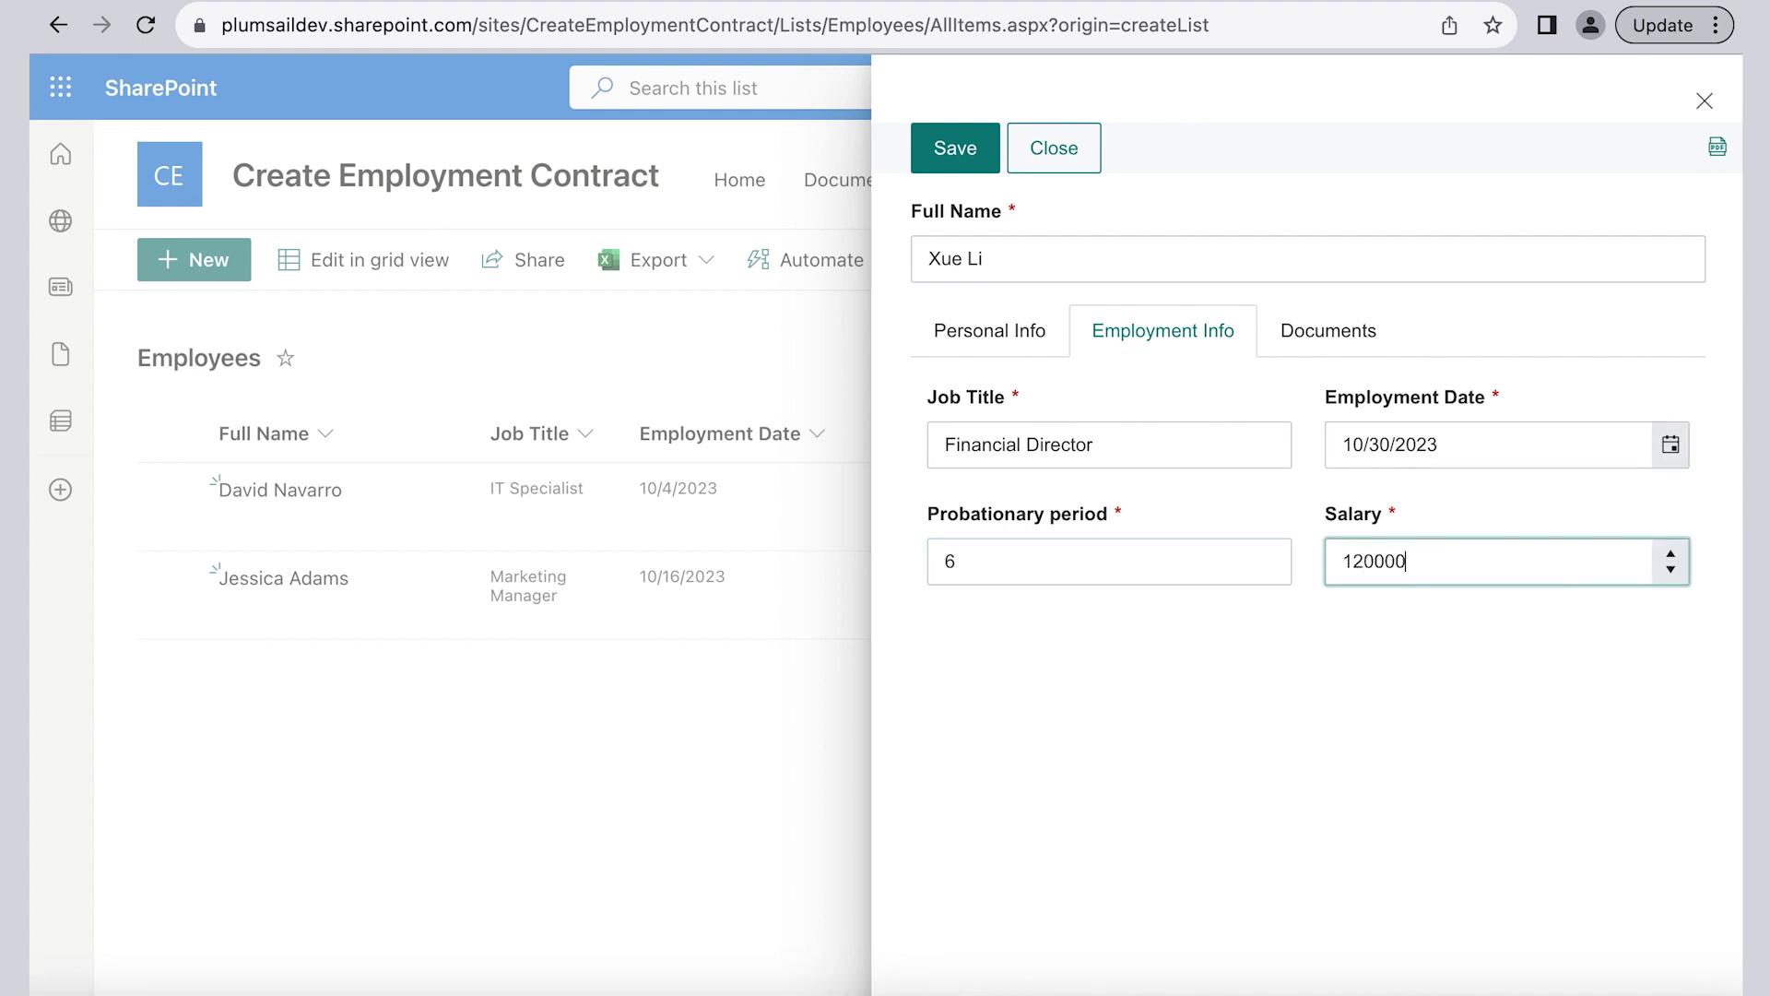
{"action": "left_click", "coordinate": [1313, 350]}
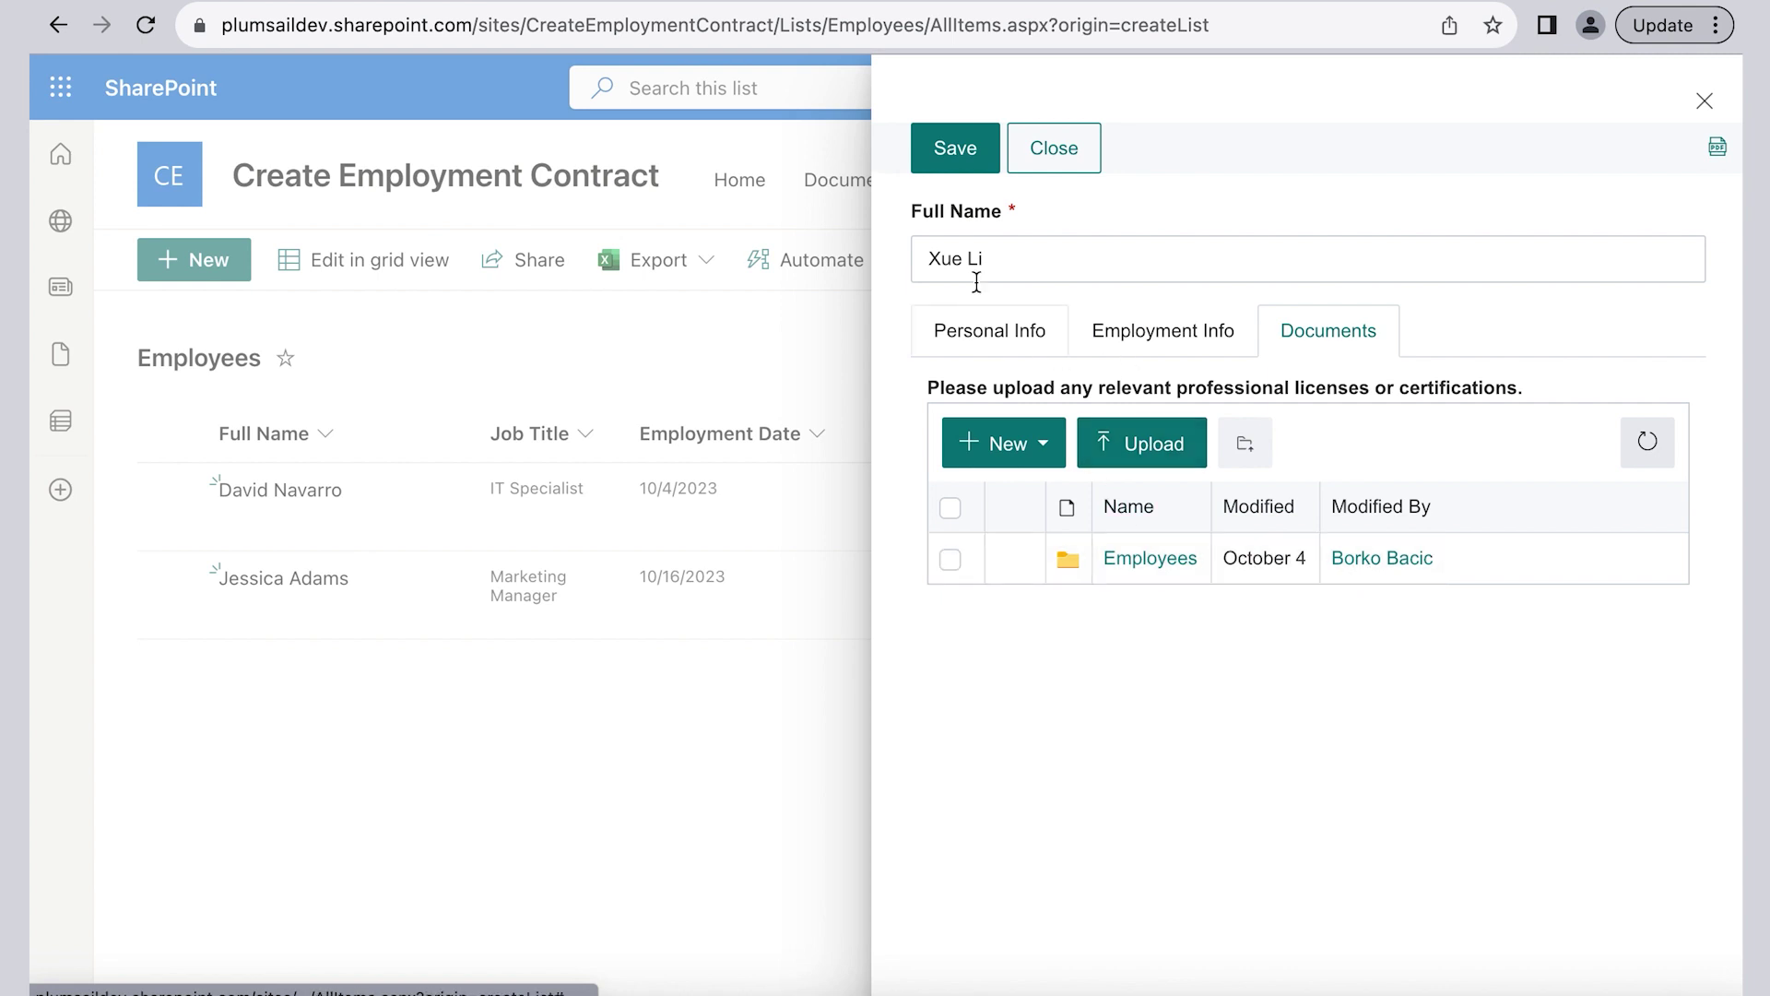
{"action": "left_click", "coordinate": [989, 325]}
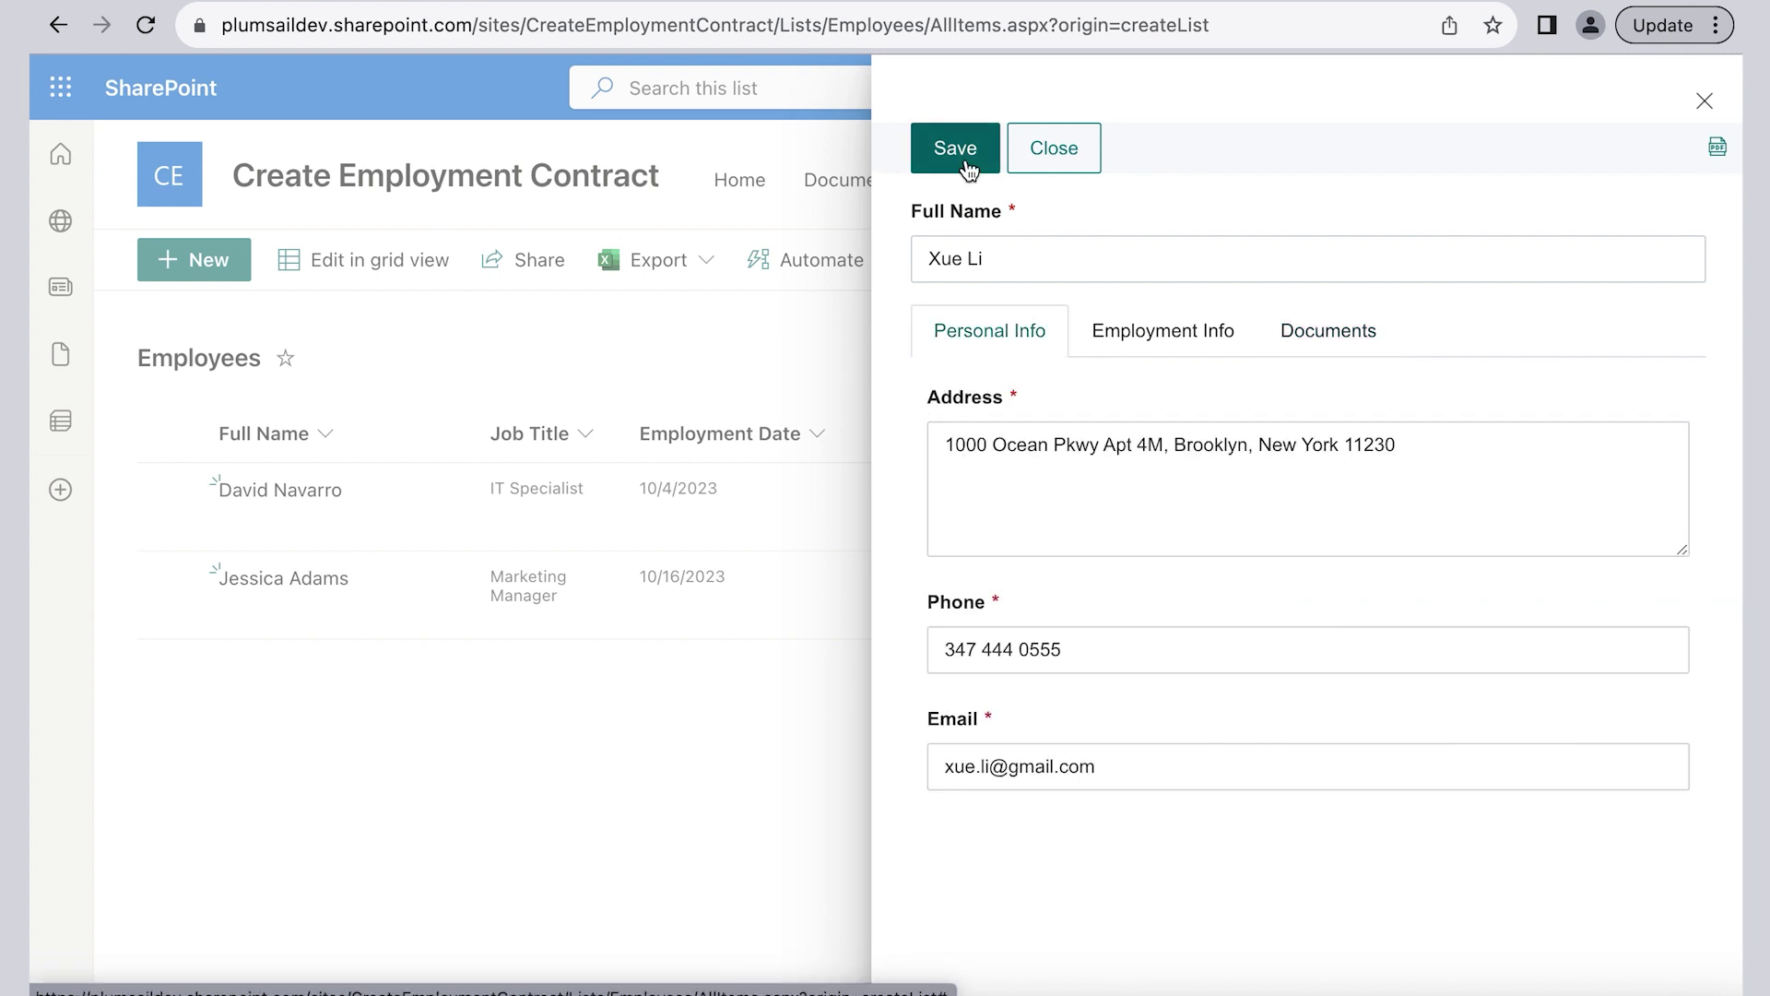
Step: Save the new employee item and go to the Documents product in the Plumsail account
{"action": "left_click", "coordinate": [964, 164]}
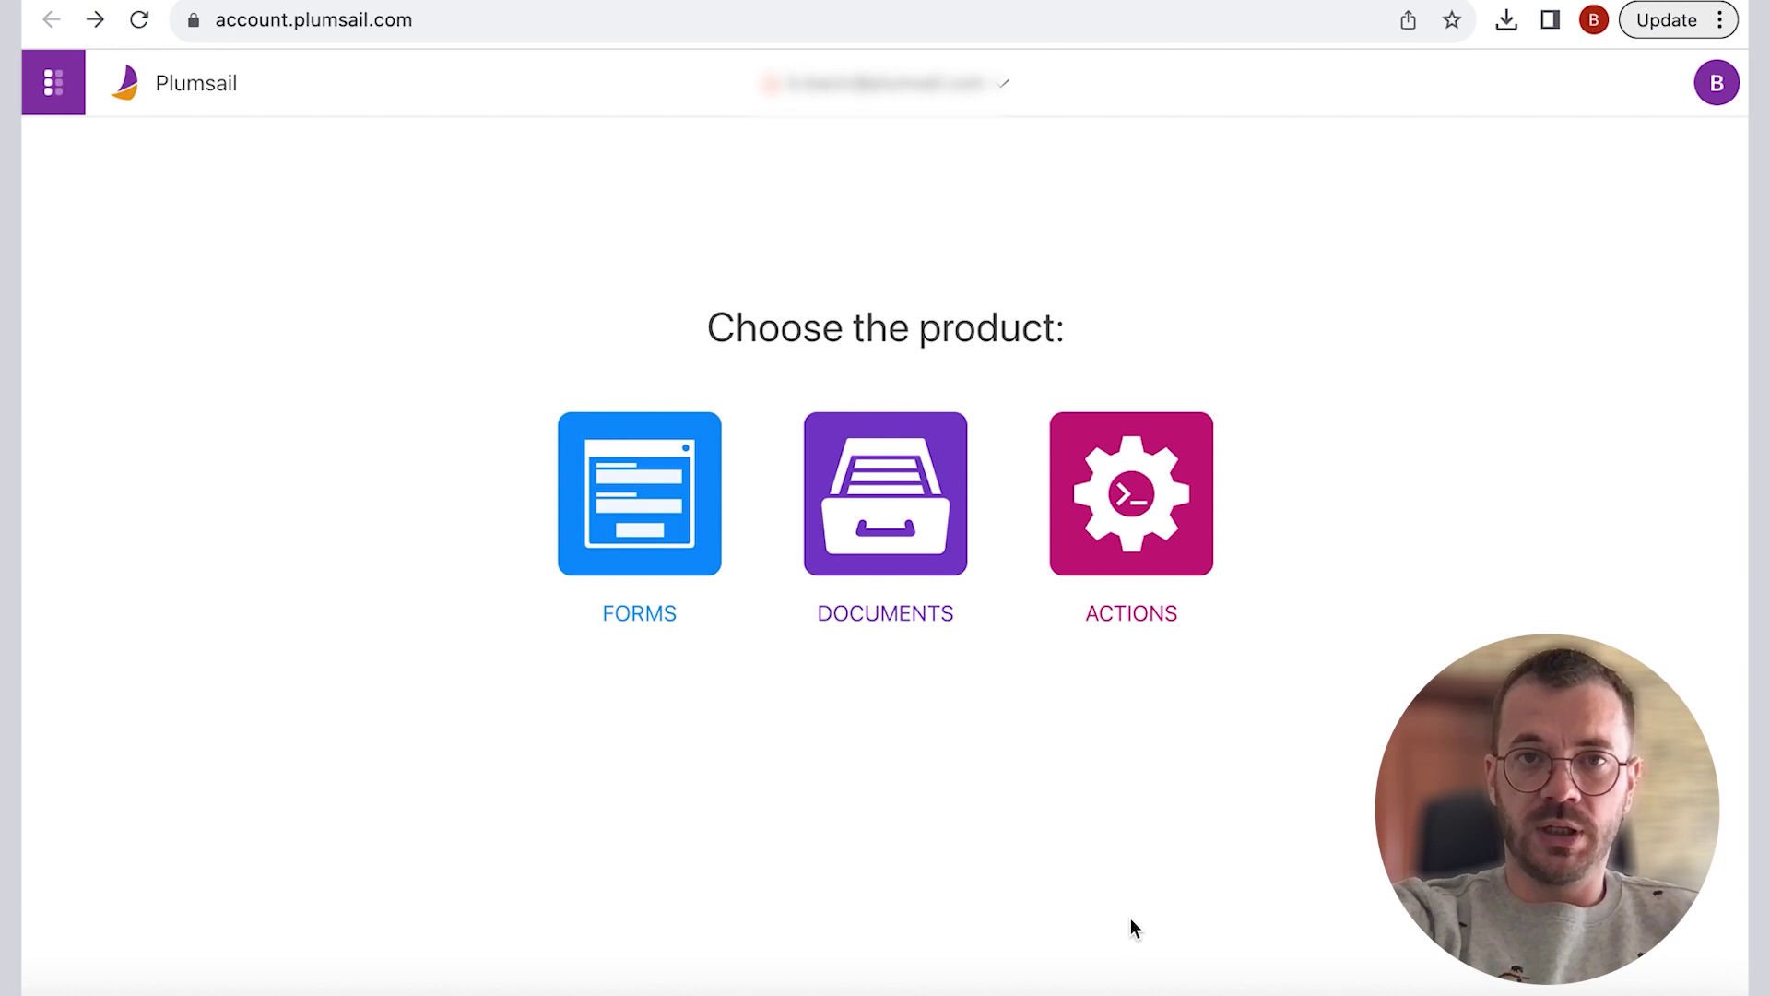
{"action": "left_click", "coordinate": [902, 509]}
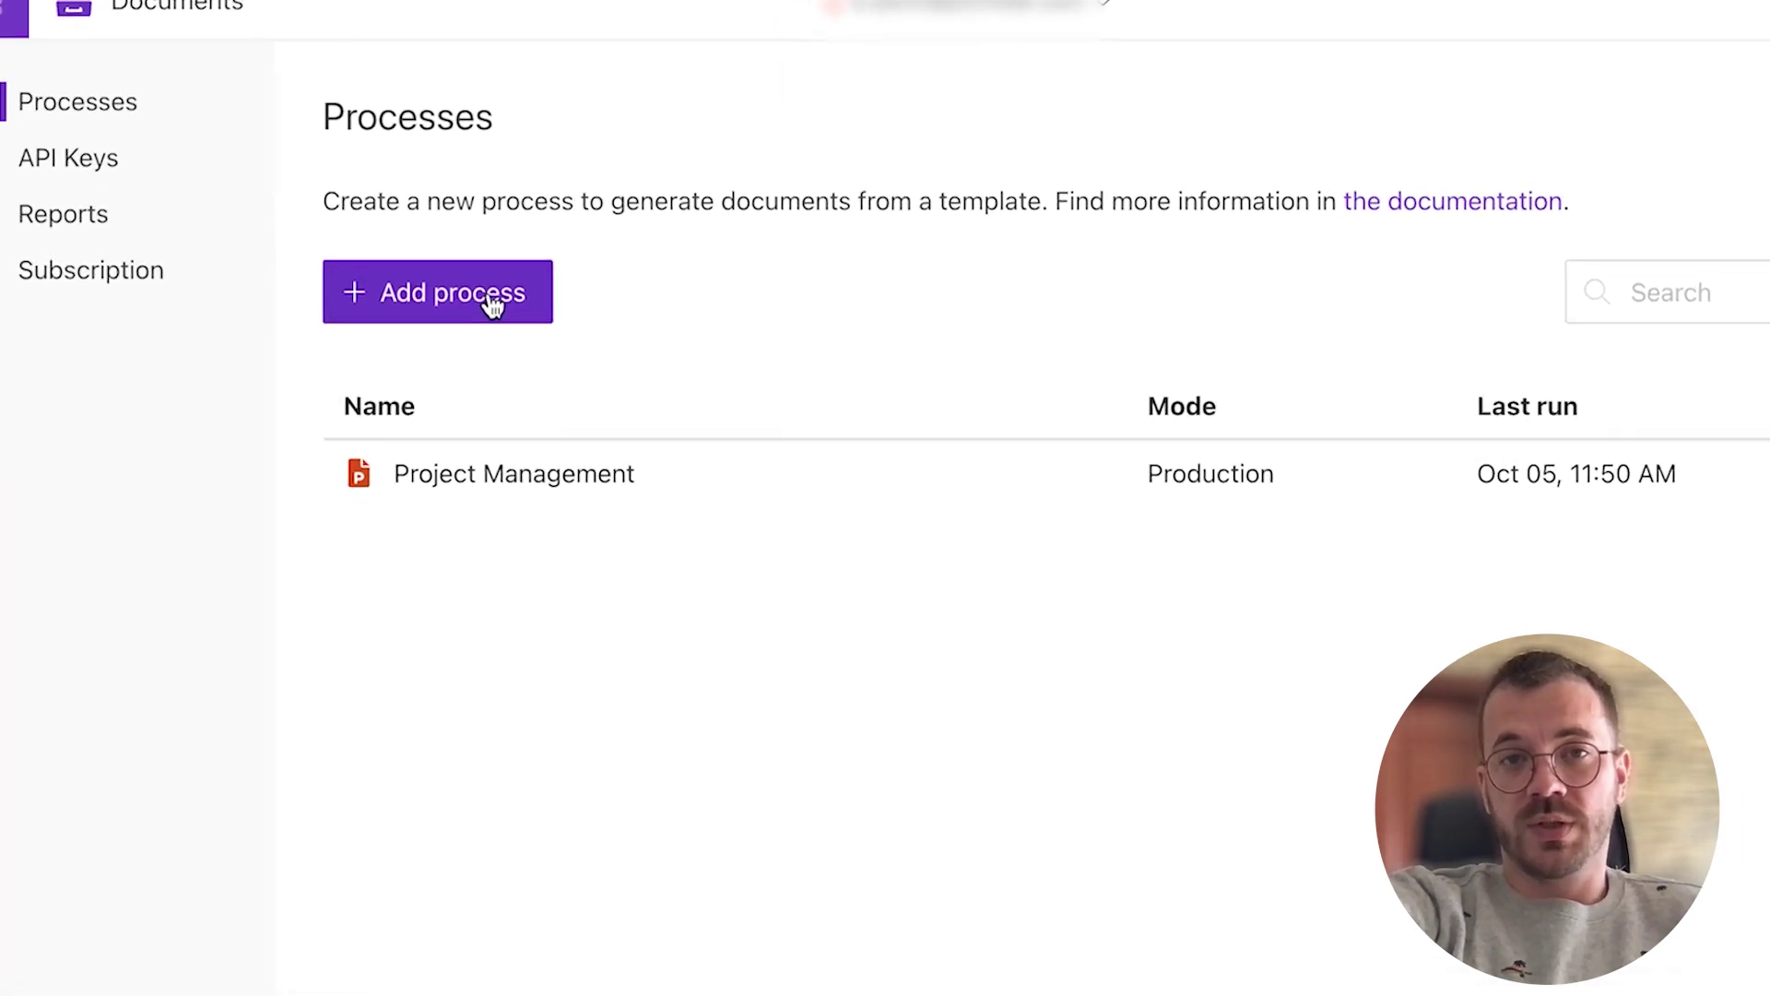
{"action": "left_click", "coordinate": [495, 297]}
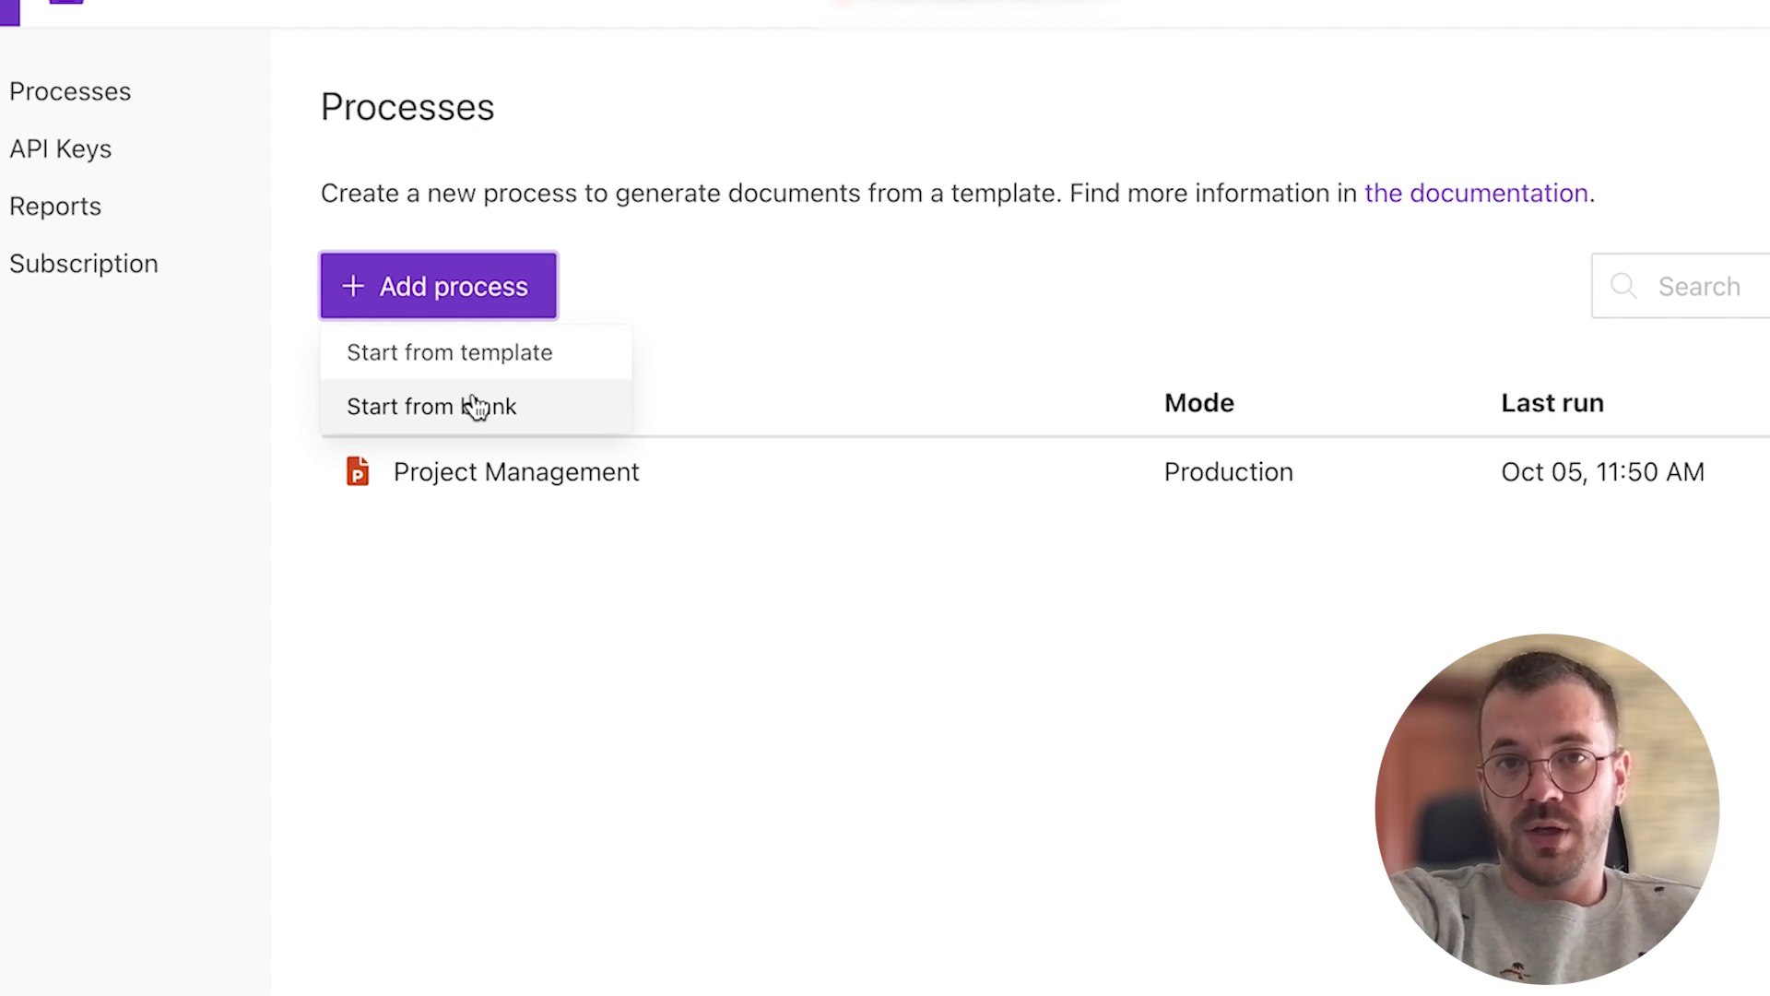
{"action": "left_click", "coordinate": [484, 358]}
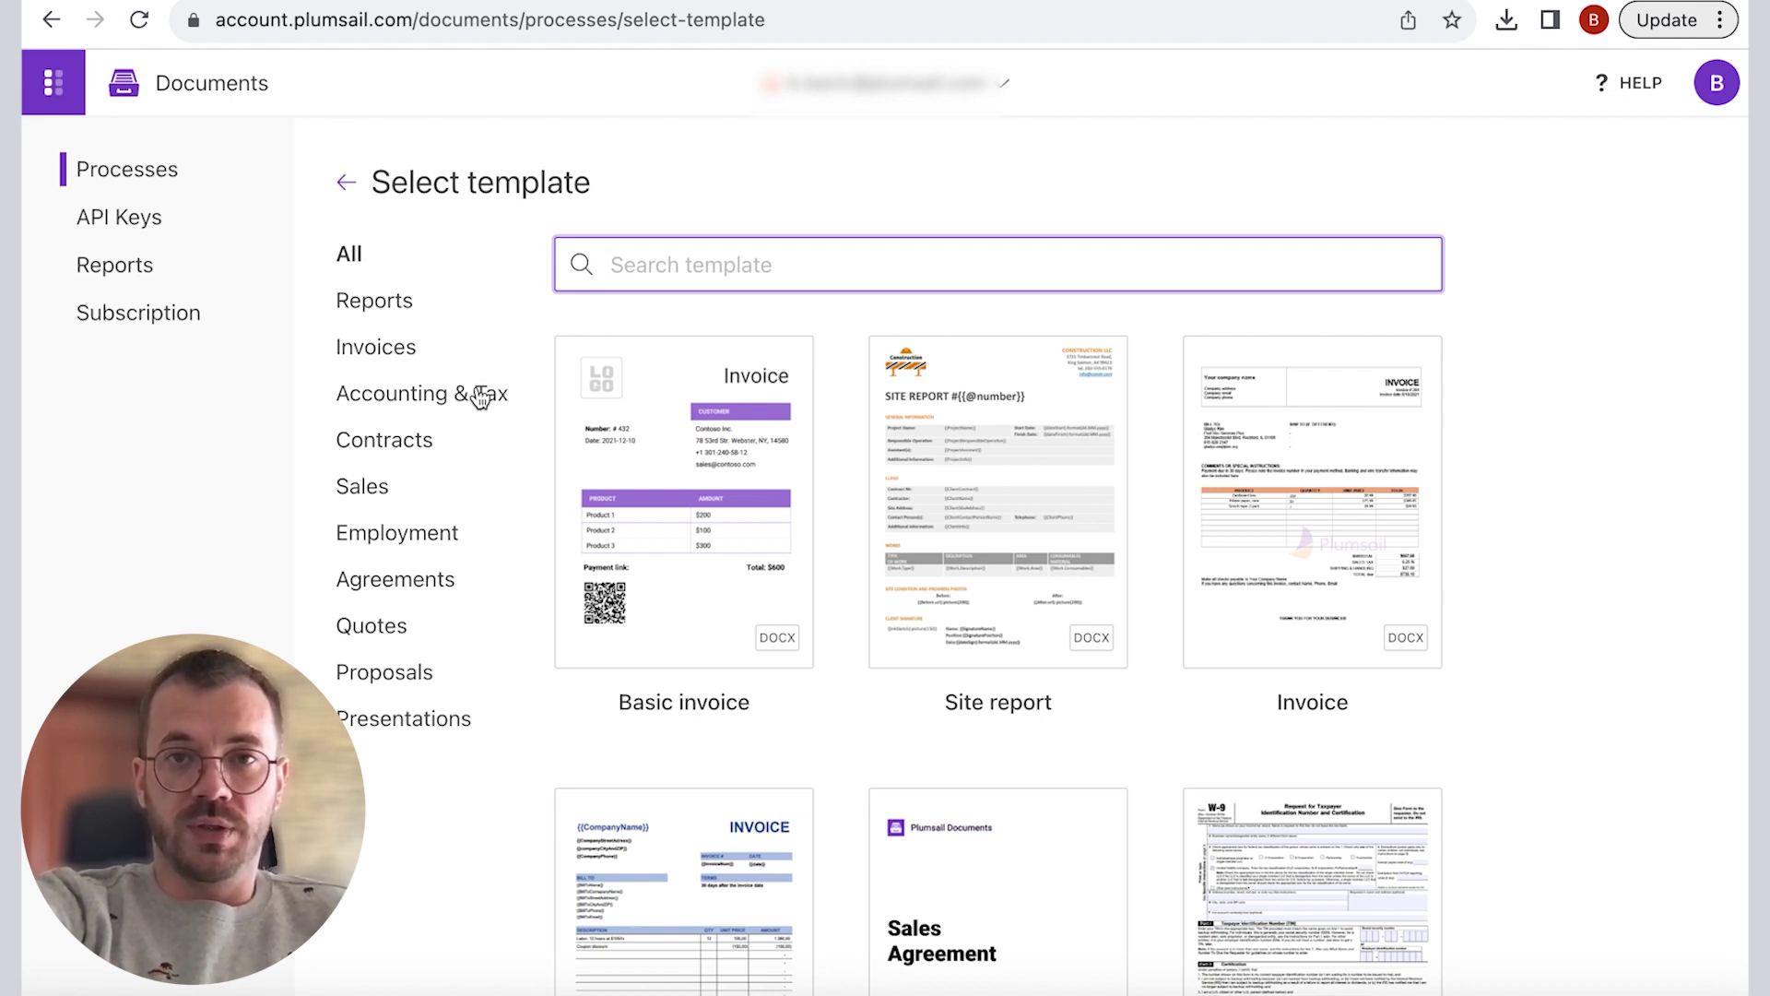
{"action": "left_click", "coordinate": [399, 309]}
{"action": "left_click", "coordinate": [399, 349]}
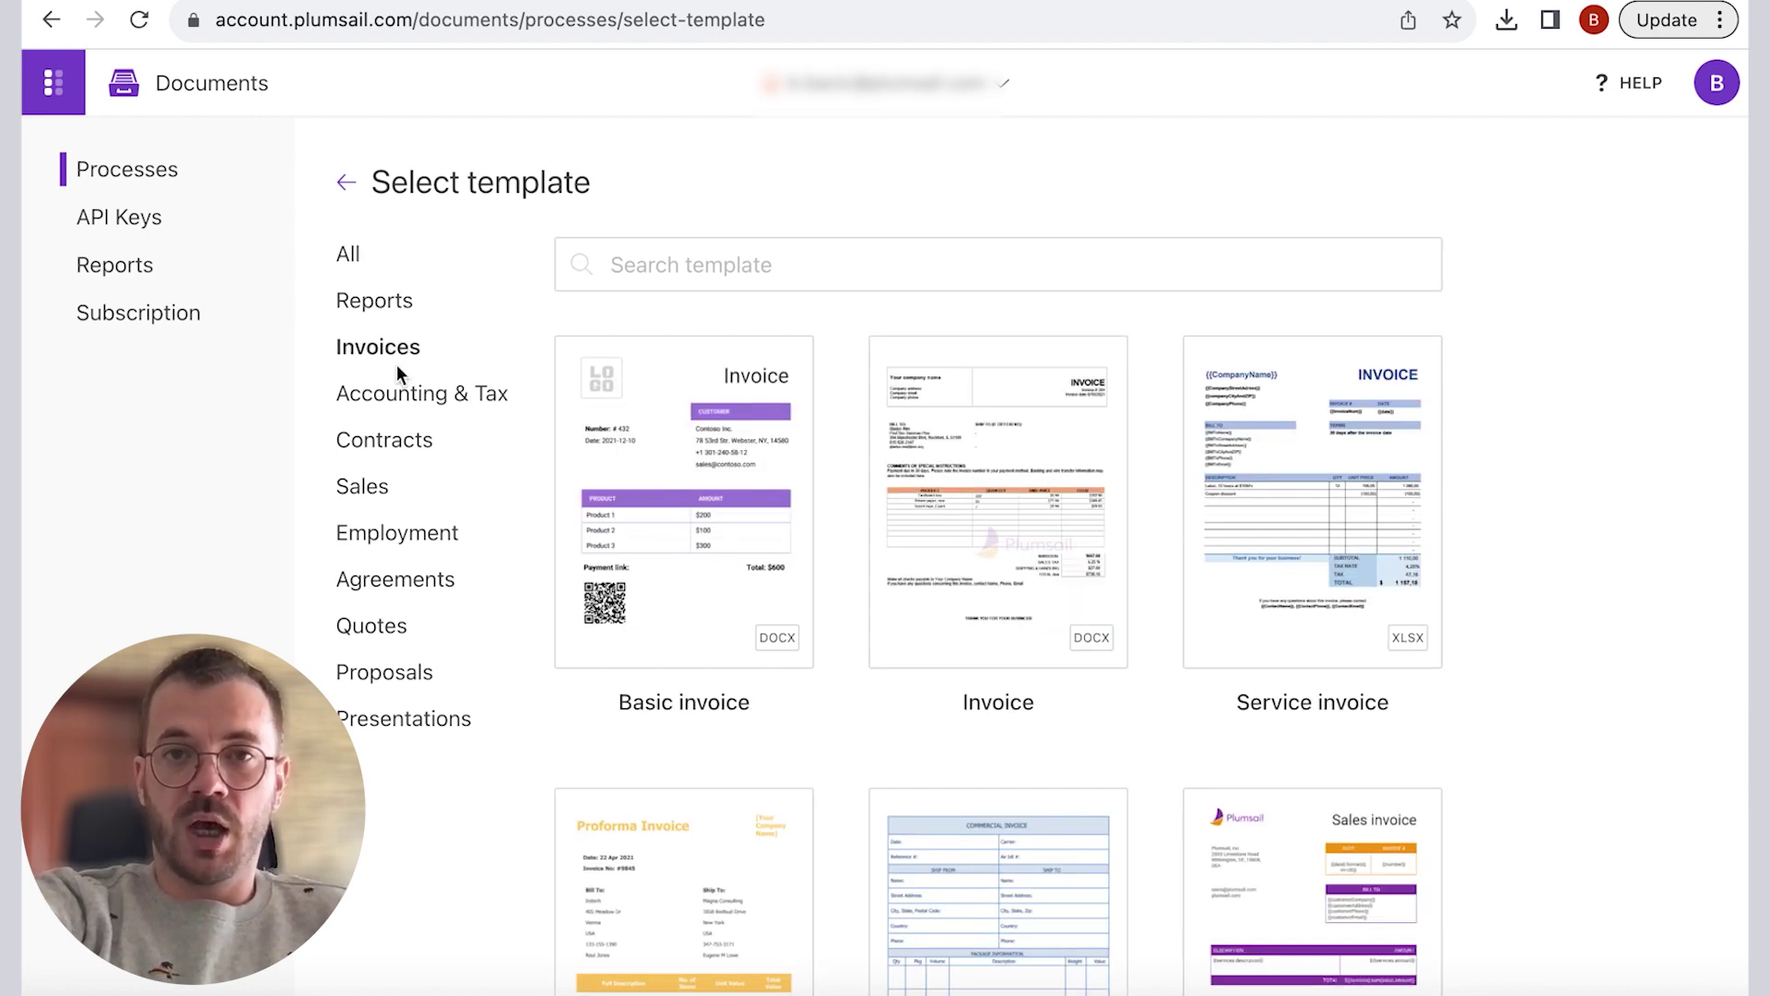
{"action": "left_click", "coordinate": [400, 398]}
{"action": "left_click", "coordinate": [401, 472]}
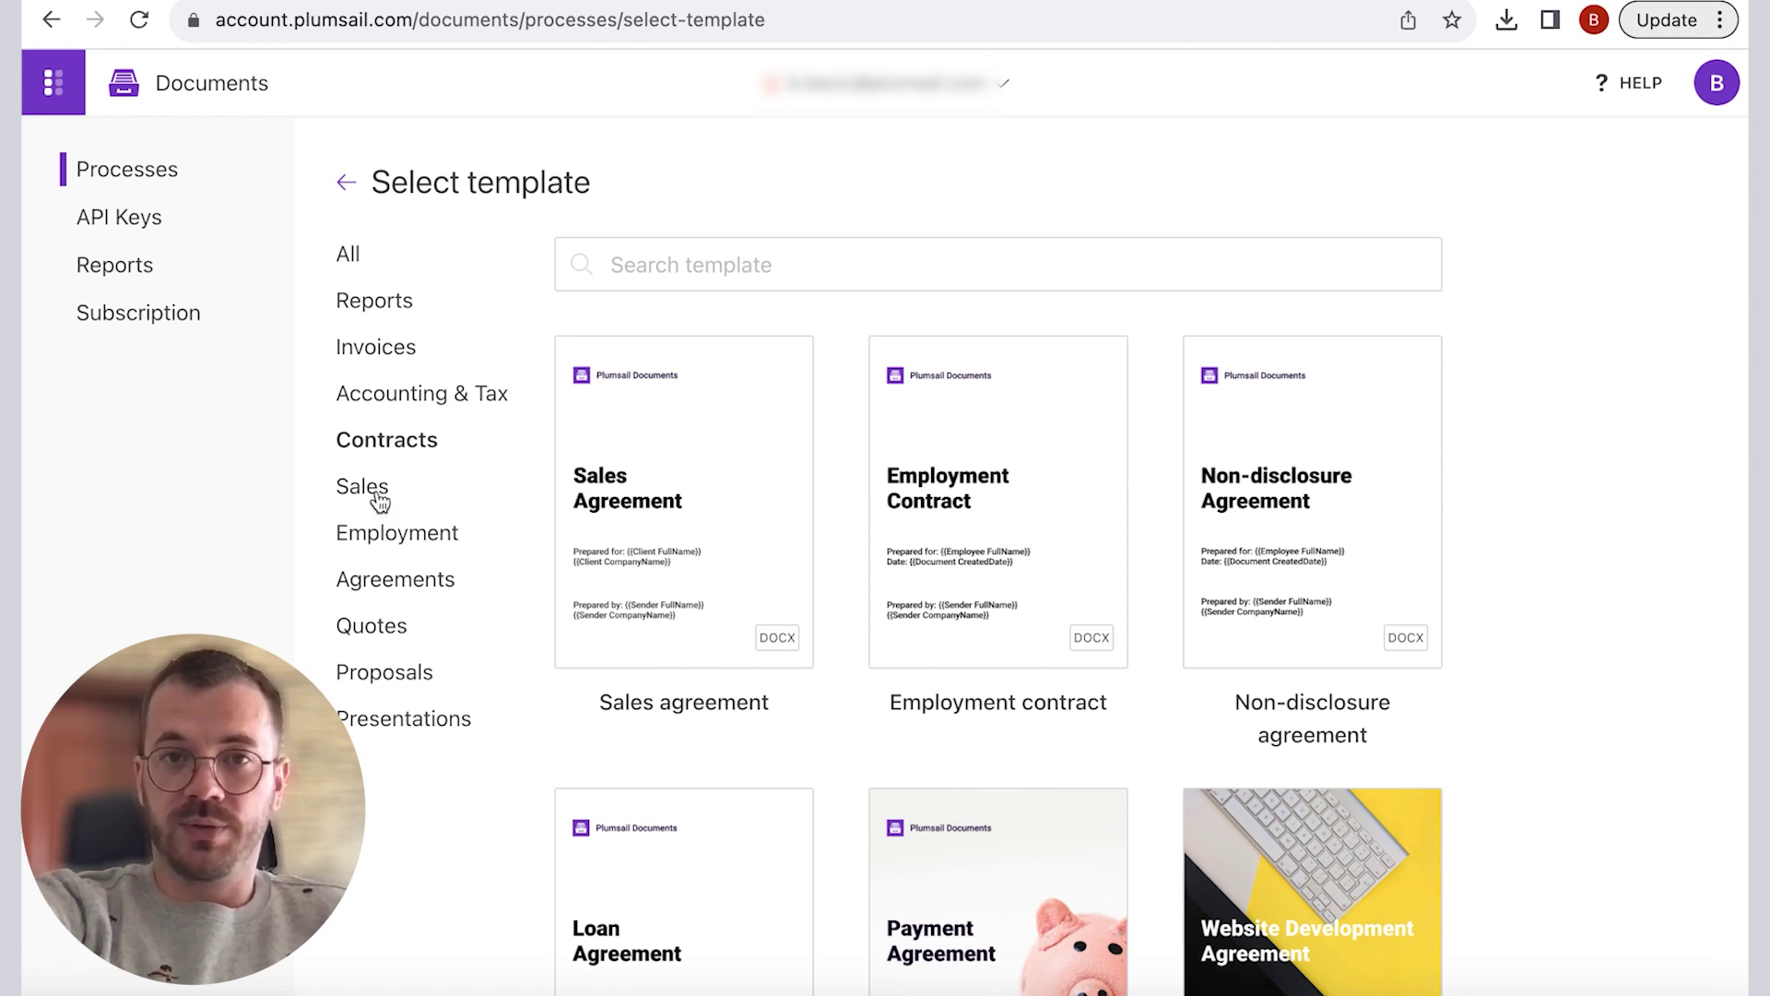
{"action": "left_click", "coordinate": [383, 542]}
{"action": "left_click", "coordinate": [382, 580]}
{"action": "left_click", "coordinate": [378, 627]}
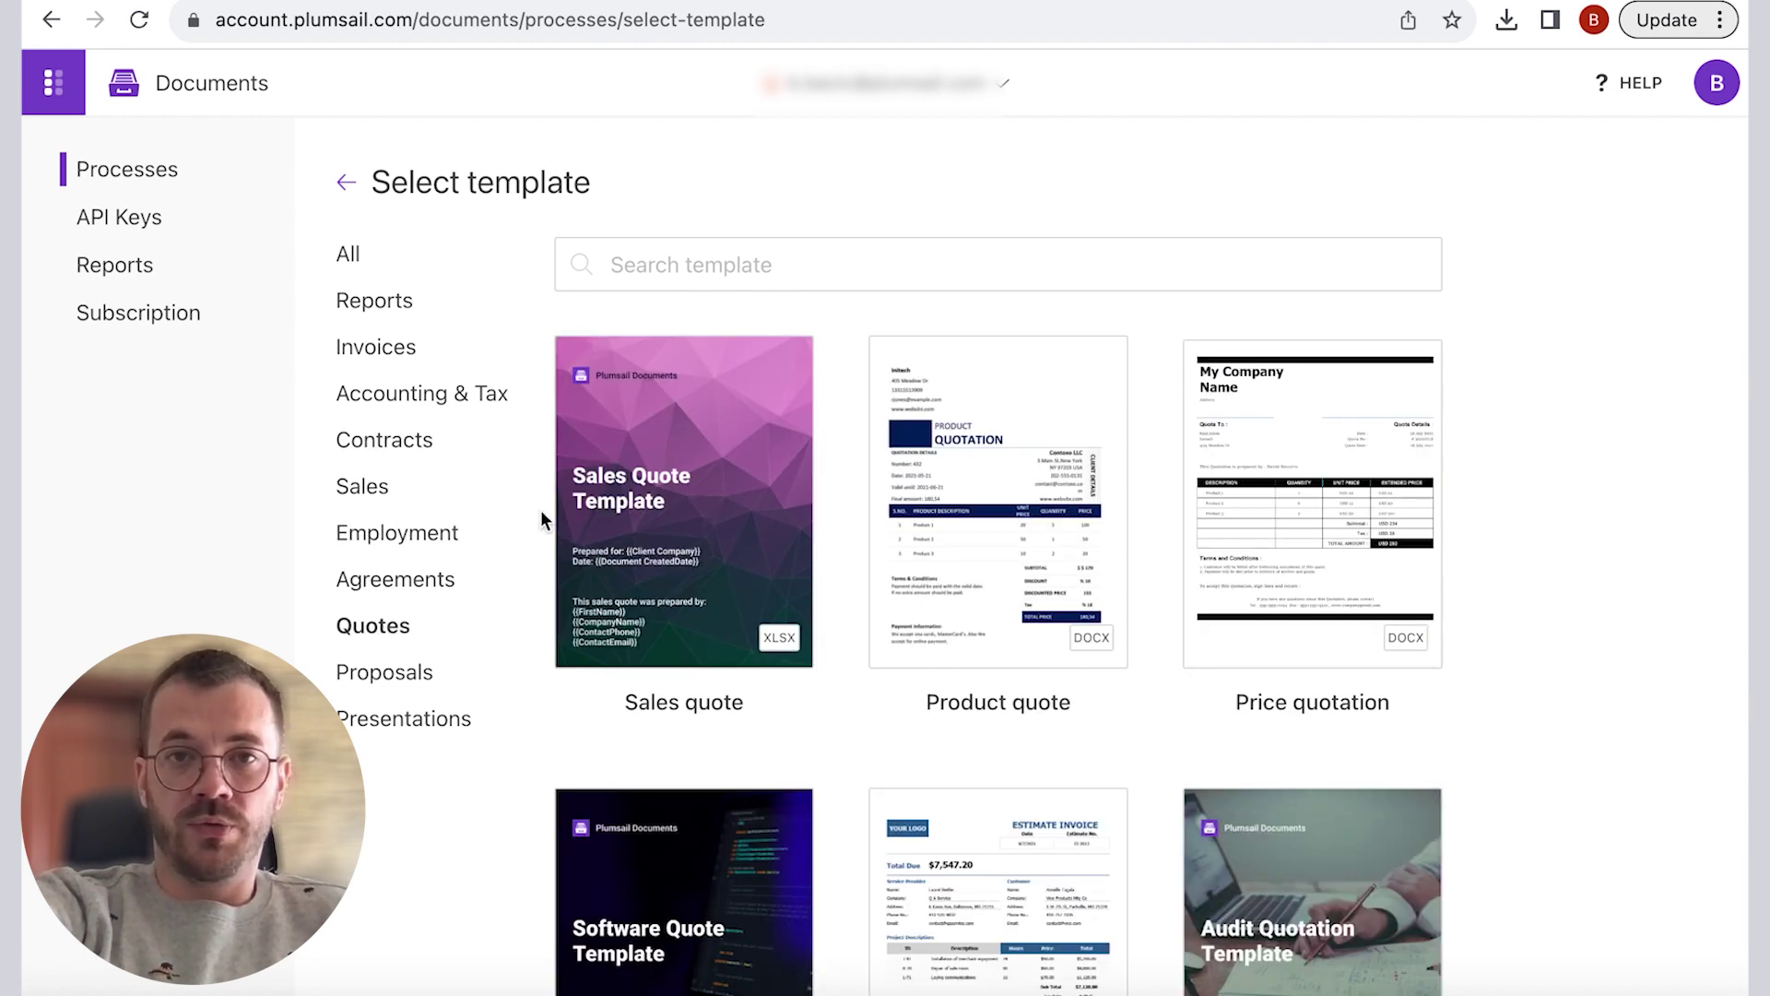
{"action": "left_click", "coordinate": [395, 348]}
{"action": "left_click", "coordinate": [728, 448]}
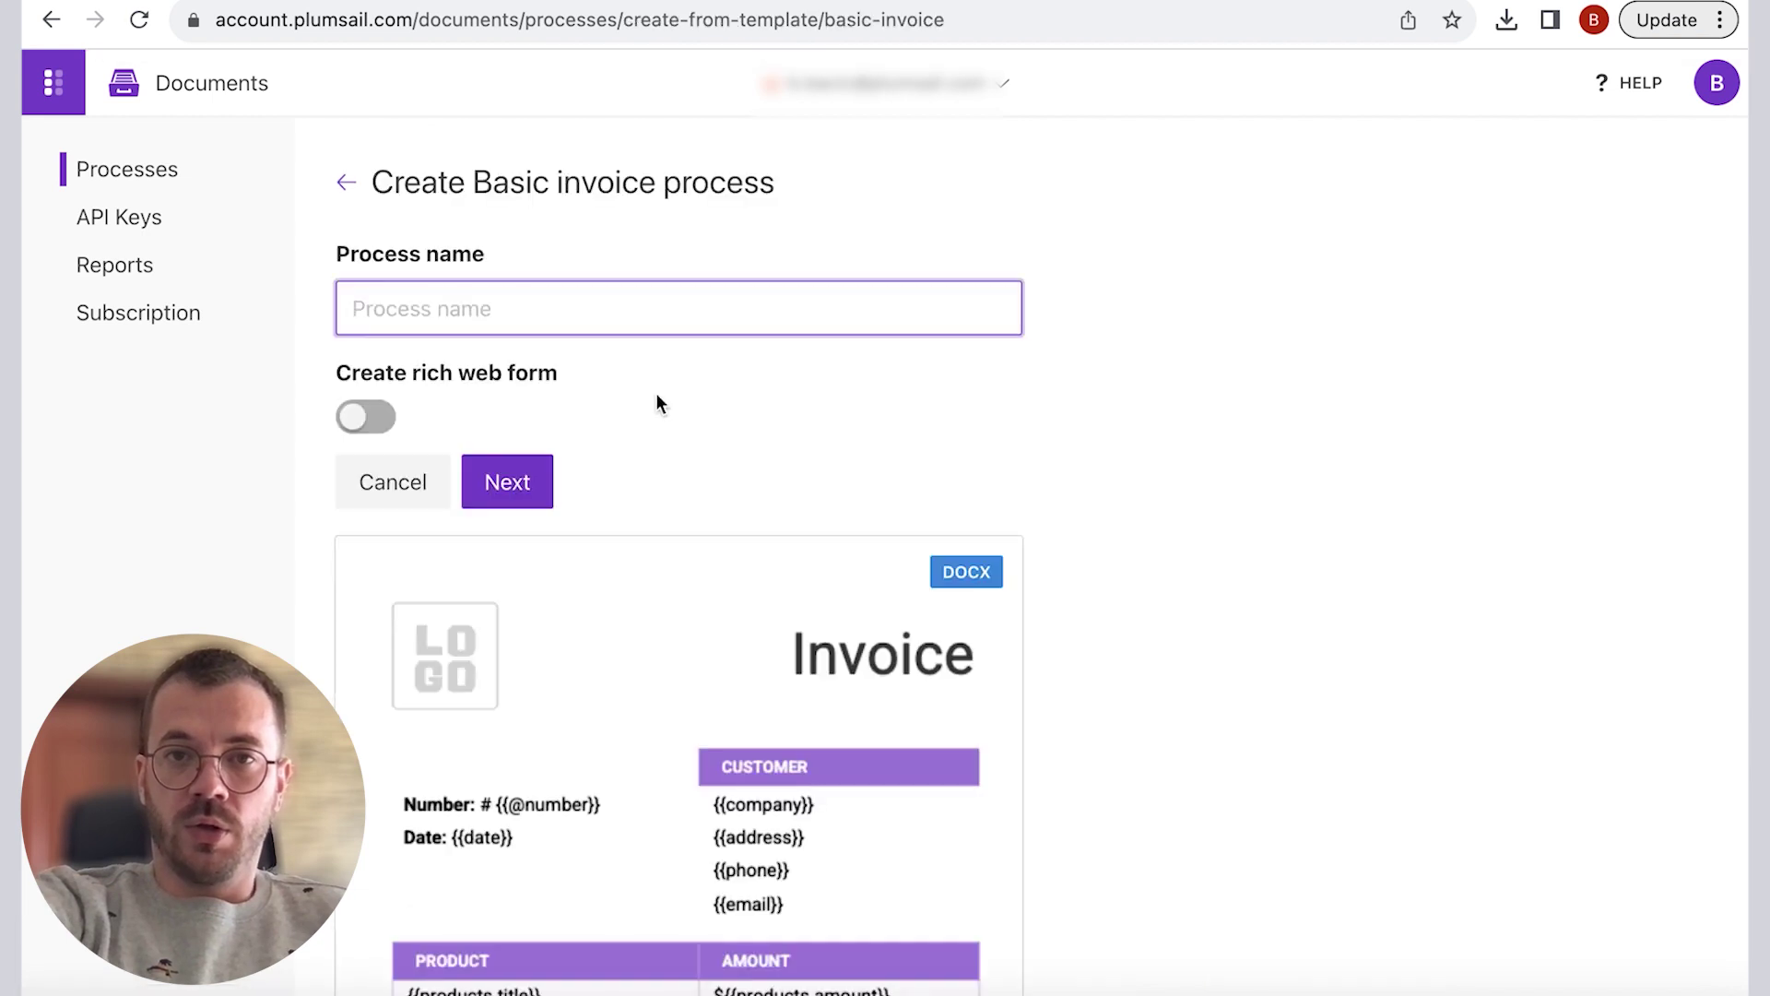
{"action": "scroll", "coordinate": [584, 475], "scroll_direction": "down", "scroll_amount": 3}
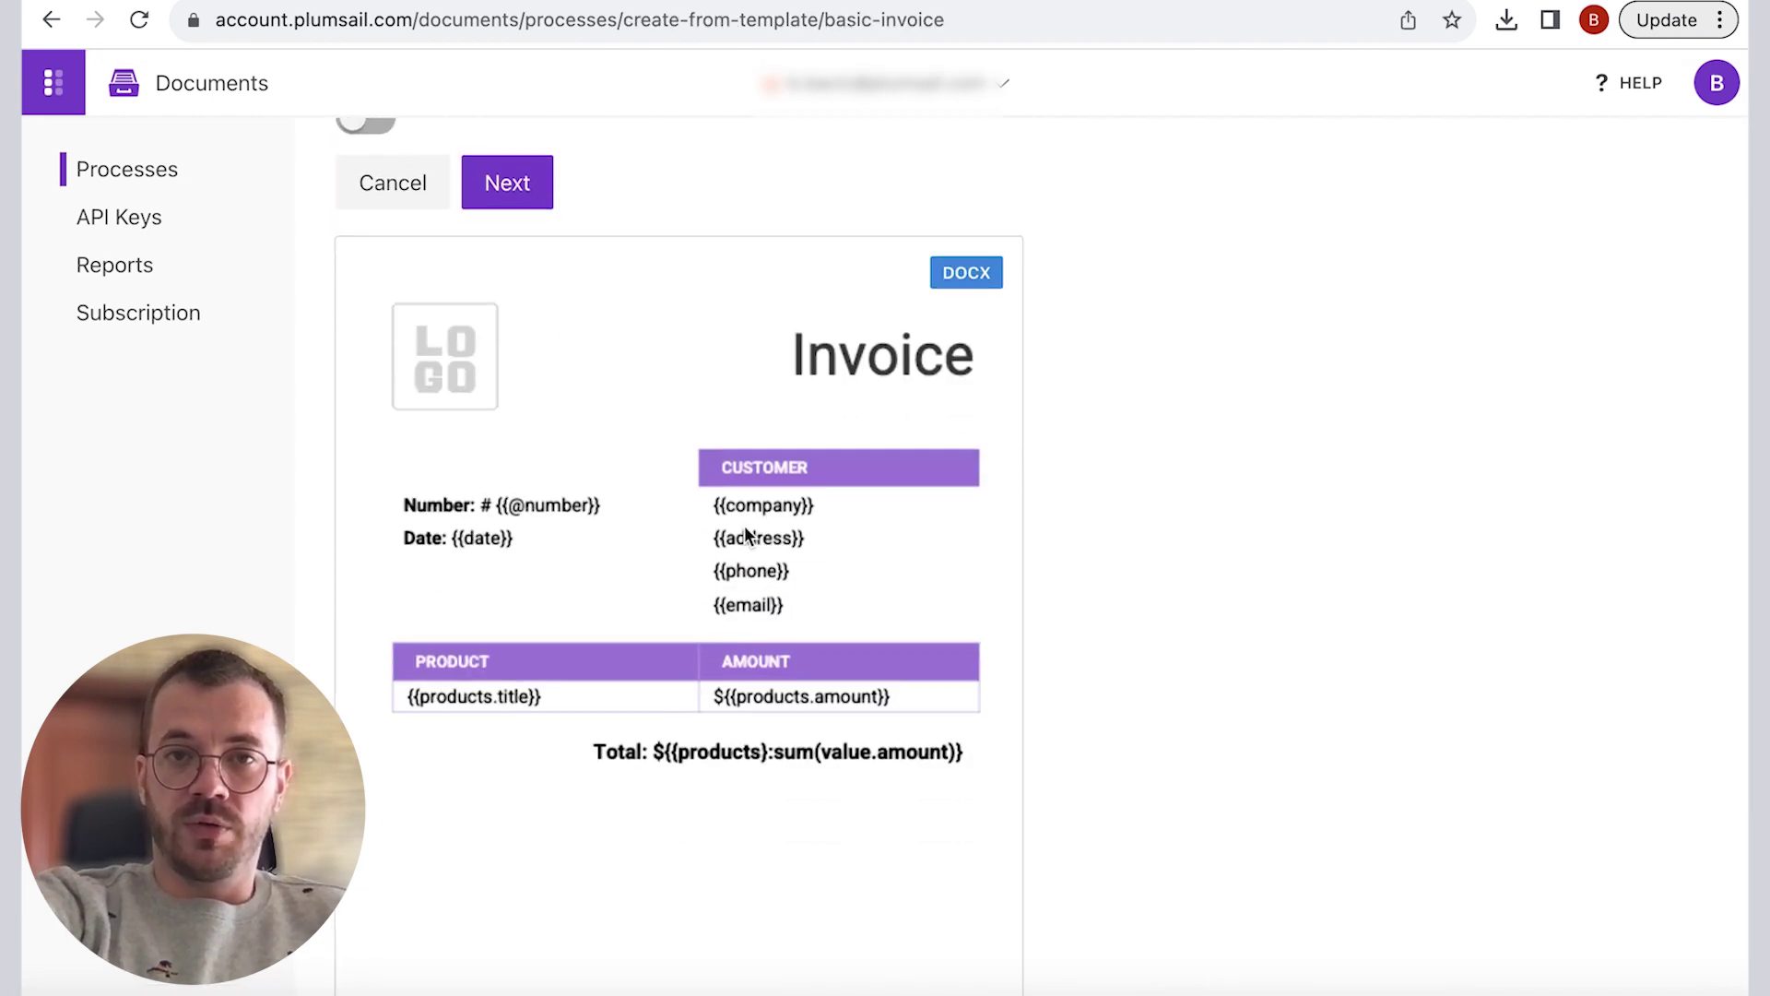
{"action": "scroll", "coordinate": [95, 67], "scroll_direction": "up", "scroll_amount": 2}
{"action": "left_click", "coordinate": [51, 20]}
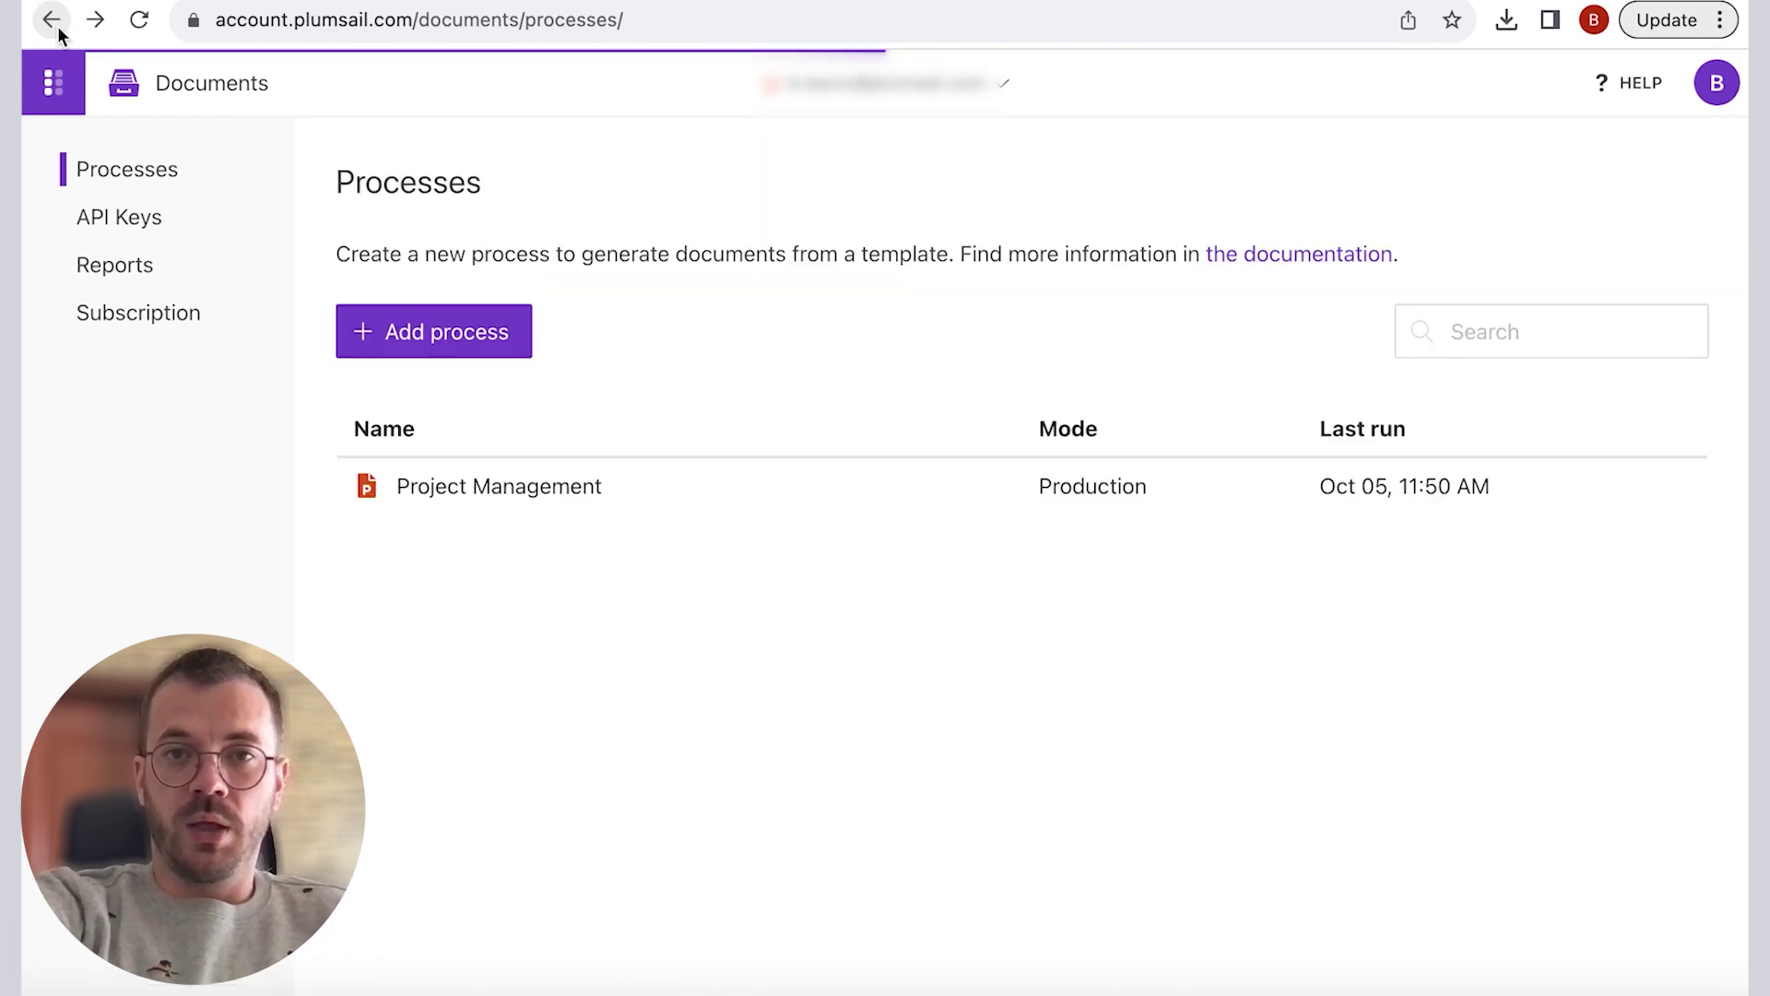
Step: Add a process from blank named Employment Contract, keeping DOCX as the type
{"action": "left_click", "coordinate": [424, 337]}
{"action": "left_click", "coordinate": [448, 437]}
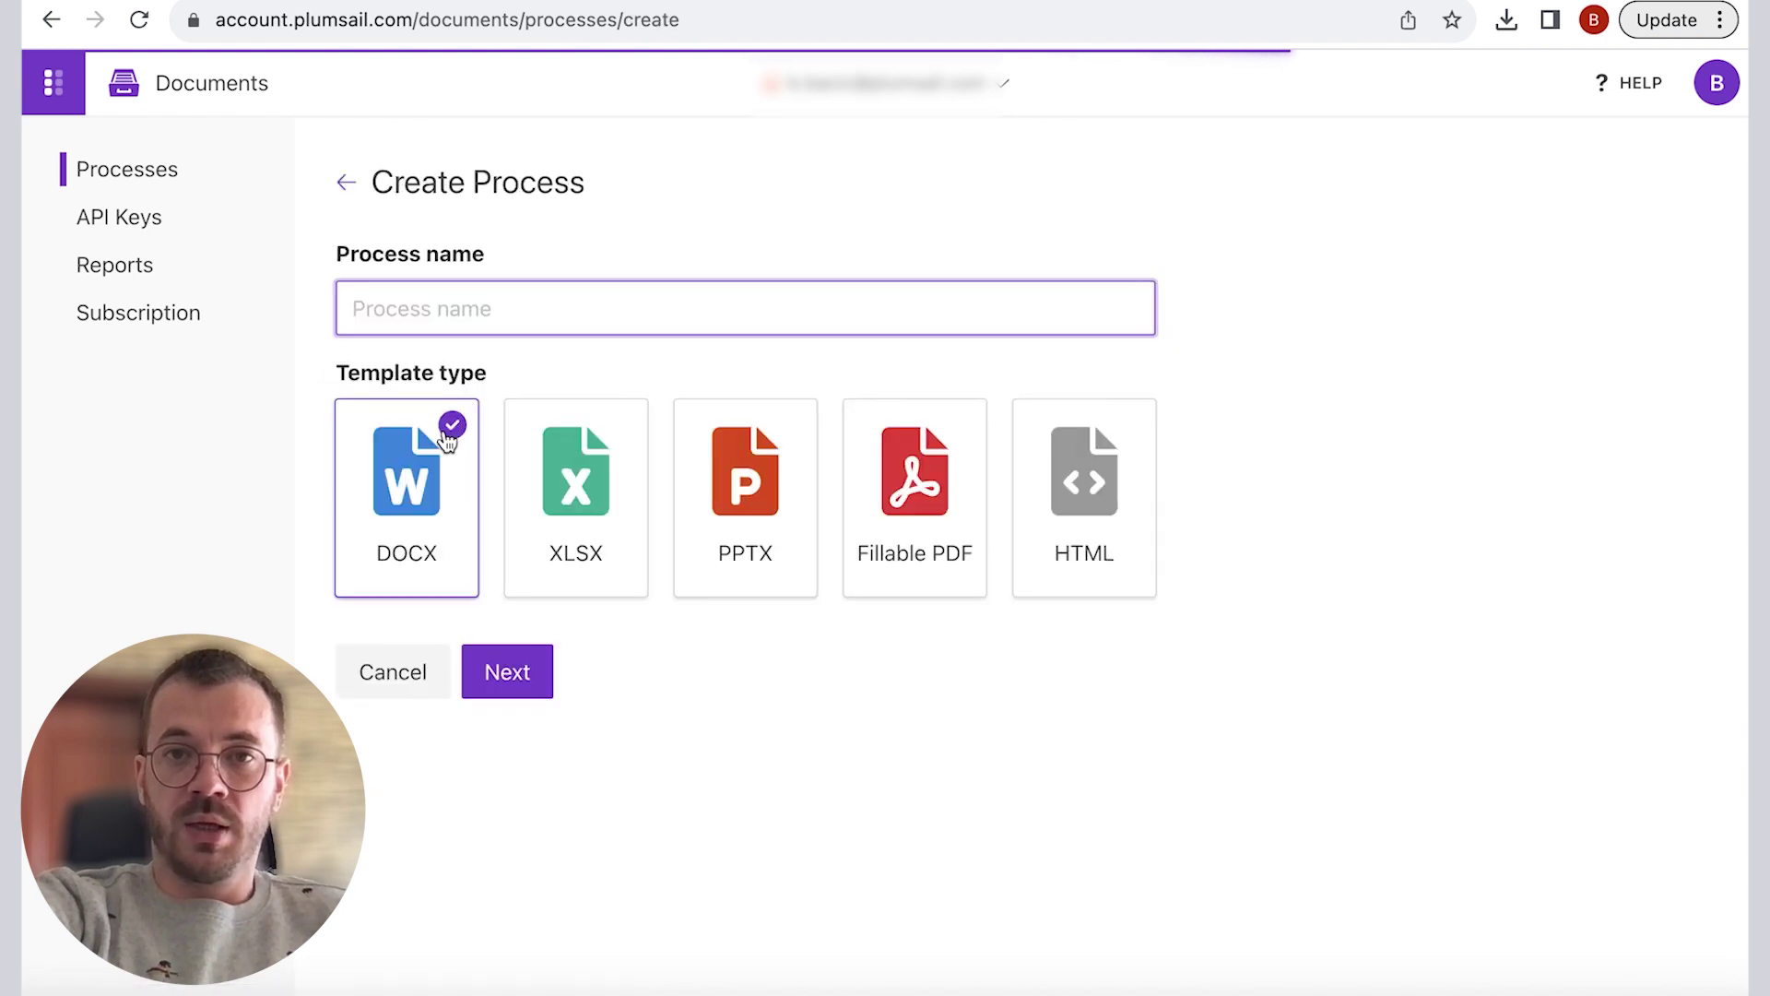
{"action": "type", "text": "Employ"}
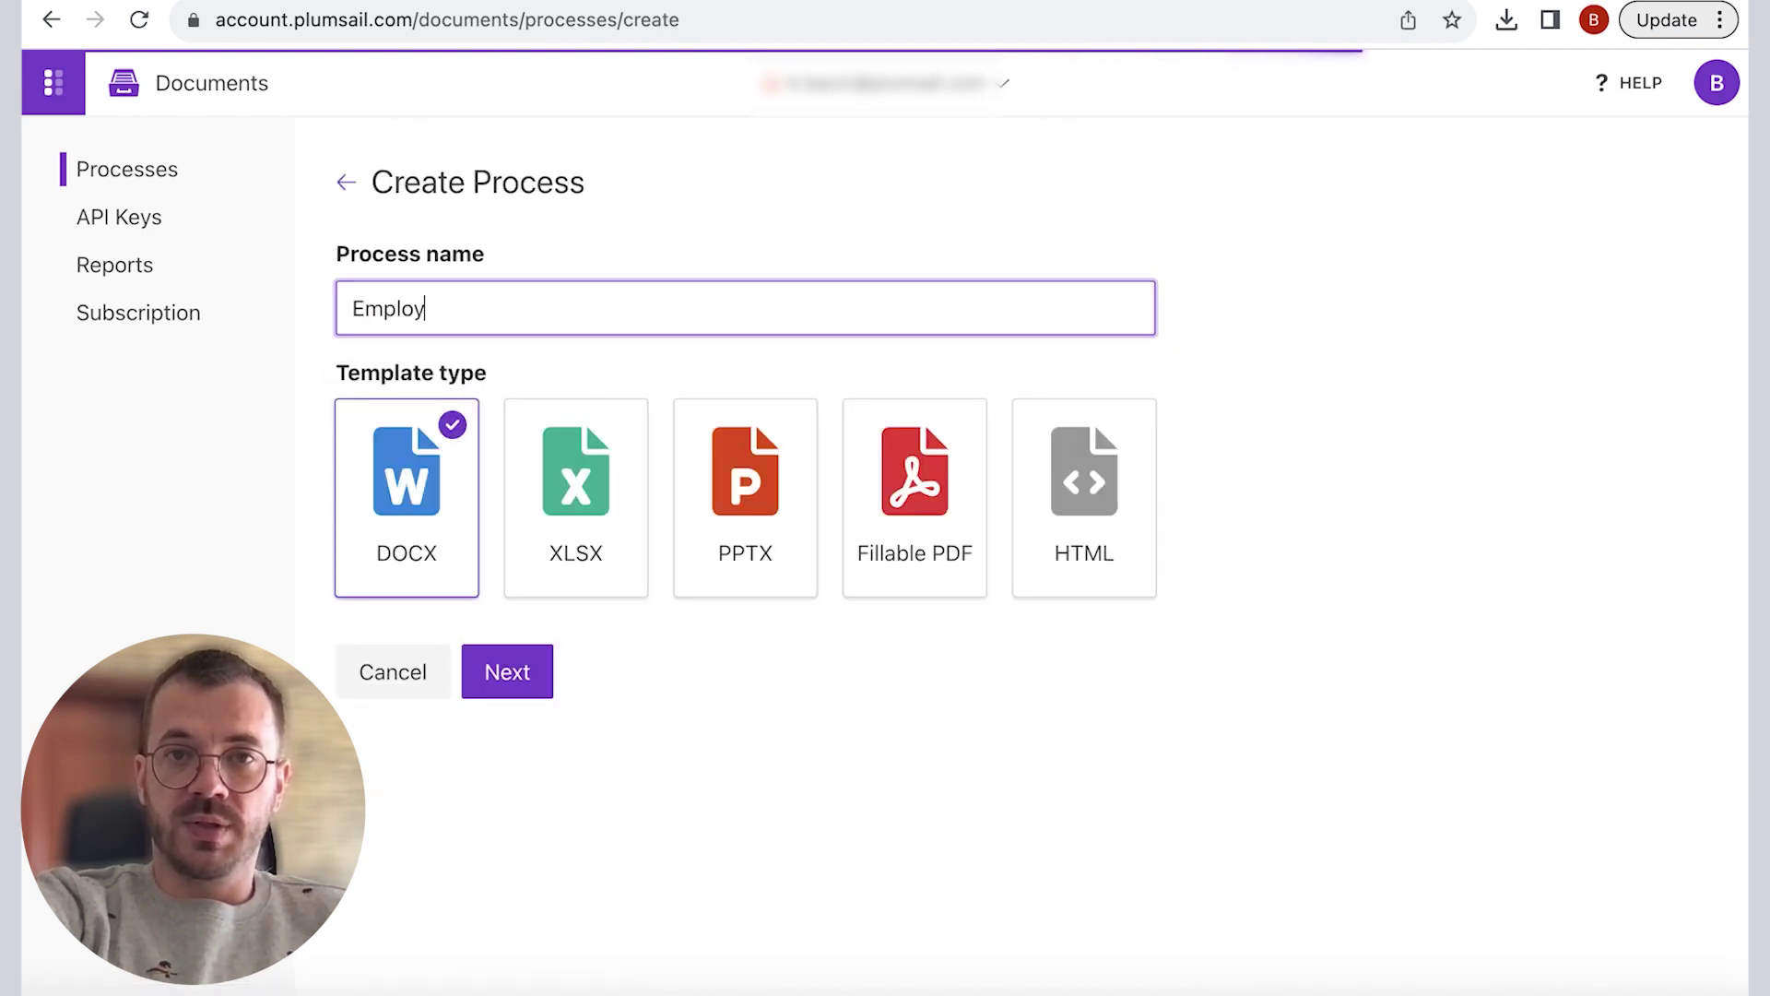
{"action": "type", "text": "ment Contract"}
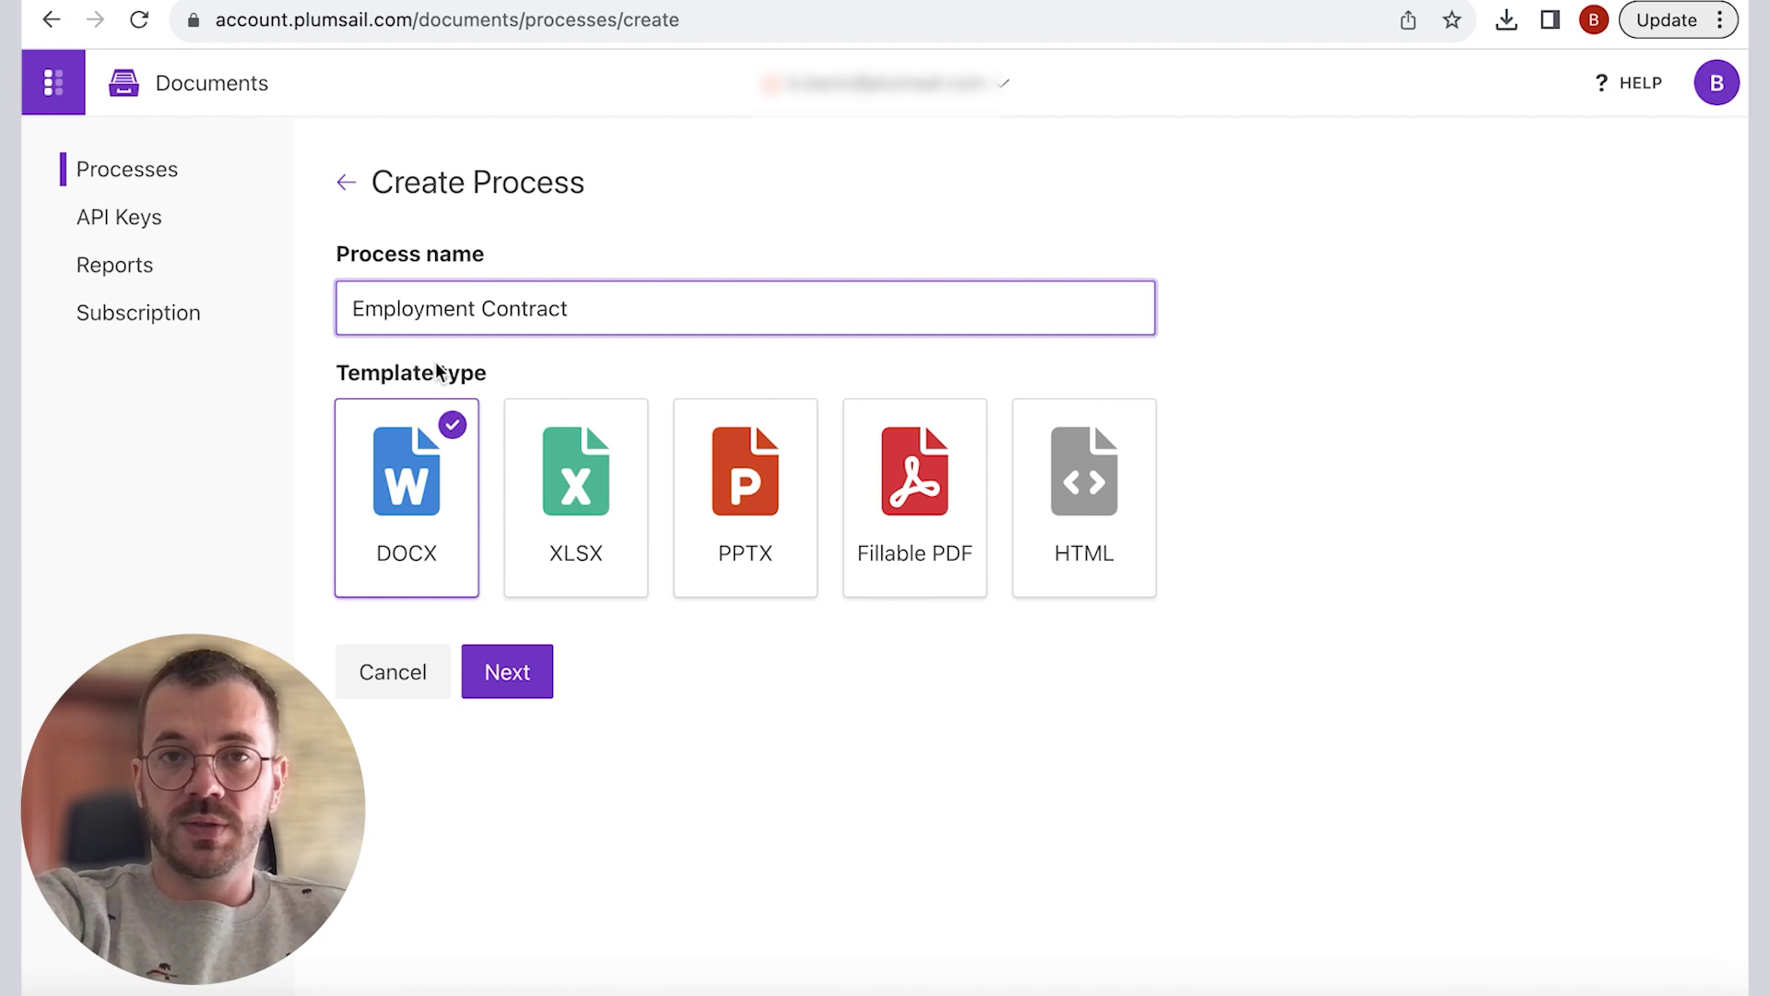
{"action": "left_click", "coordinate": [505, 676]}
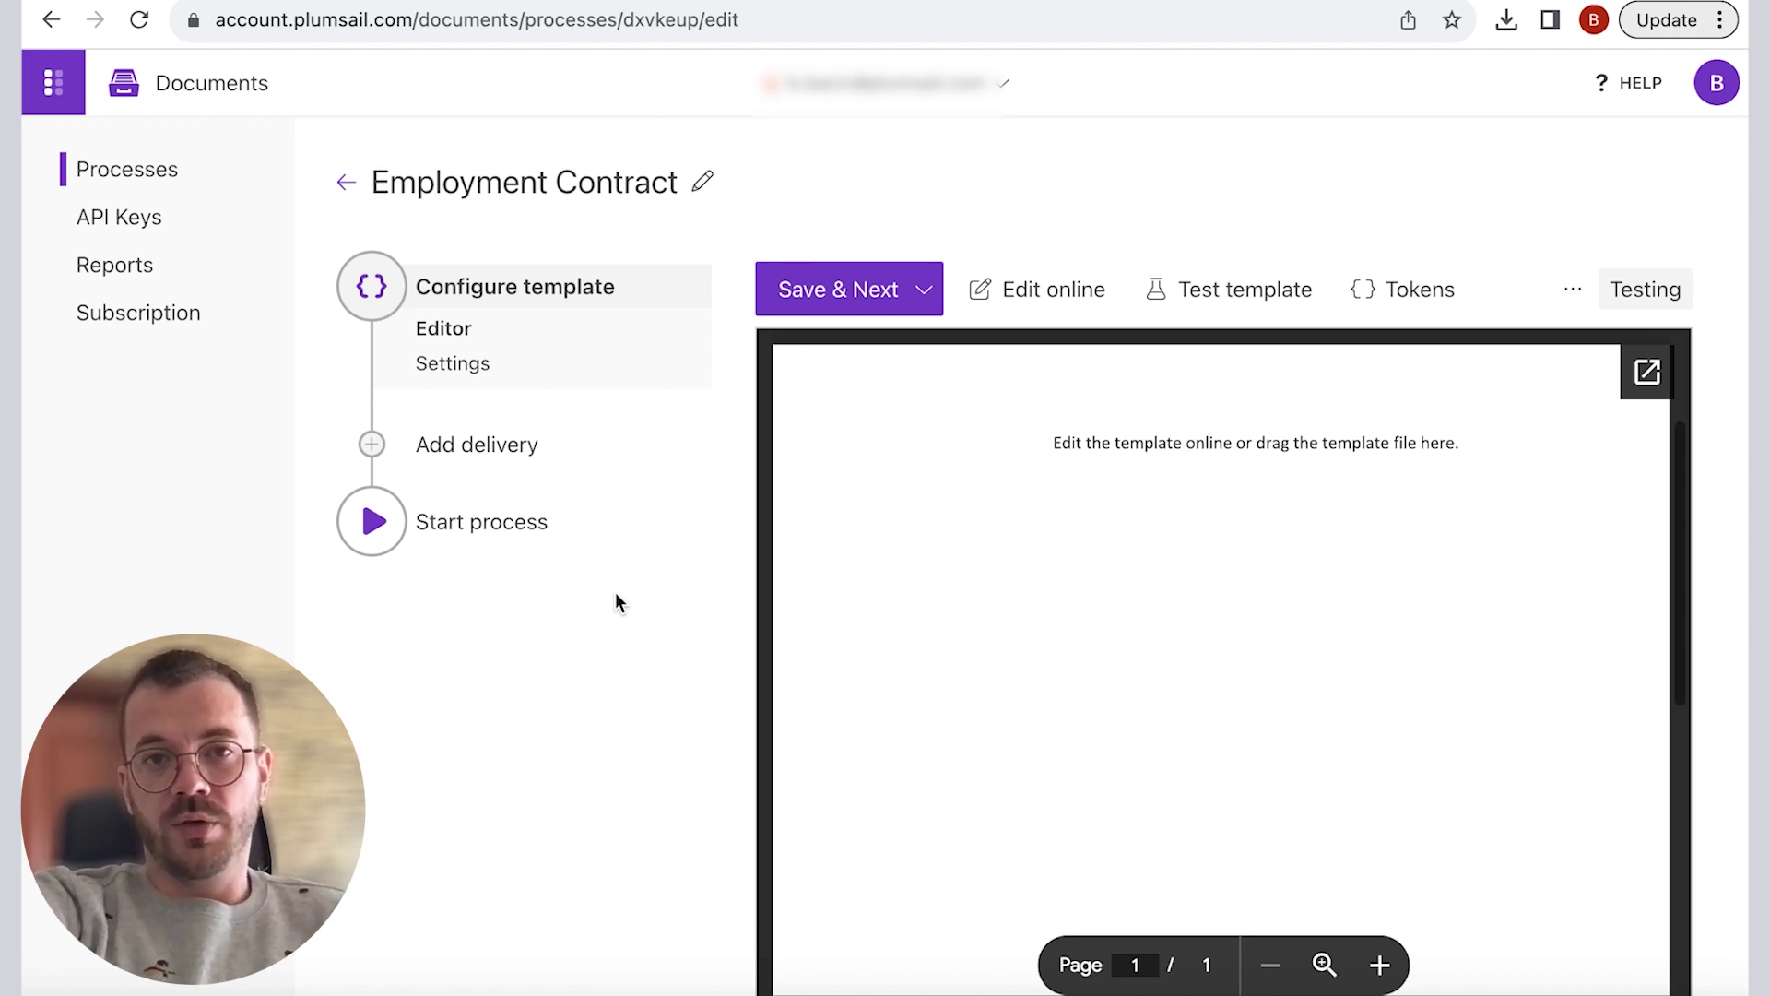
Step: Upload the employment agreement sample document as the template and review its {{token}} placeholders
{"action": "mouse_move", "coordinate": [941, 509]}
{"action": "scroll", "coordinate": [940, 512], "scroll_direction": "down", "scroll_amount": 1}
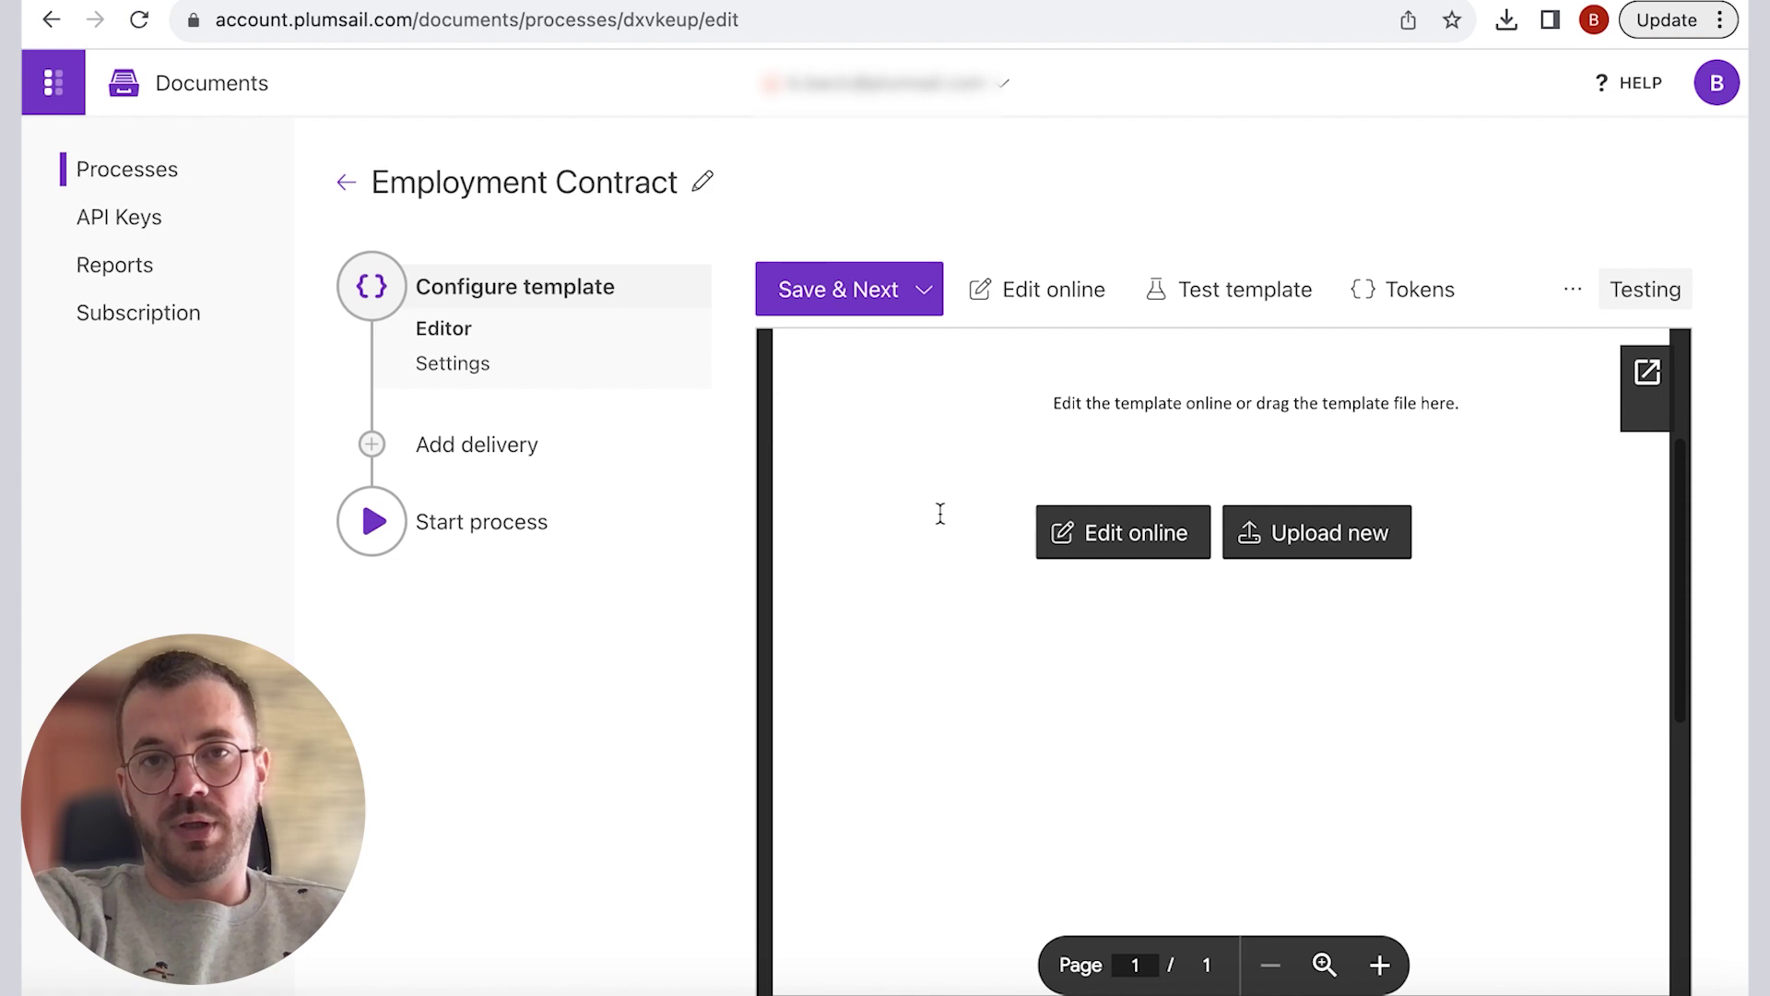
{"action": "left_click", "coordinate": [1290, 551]}
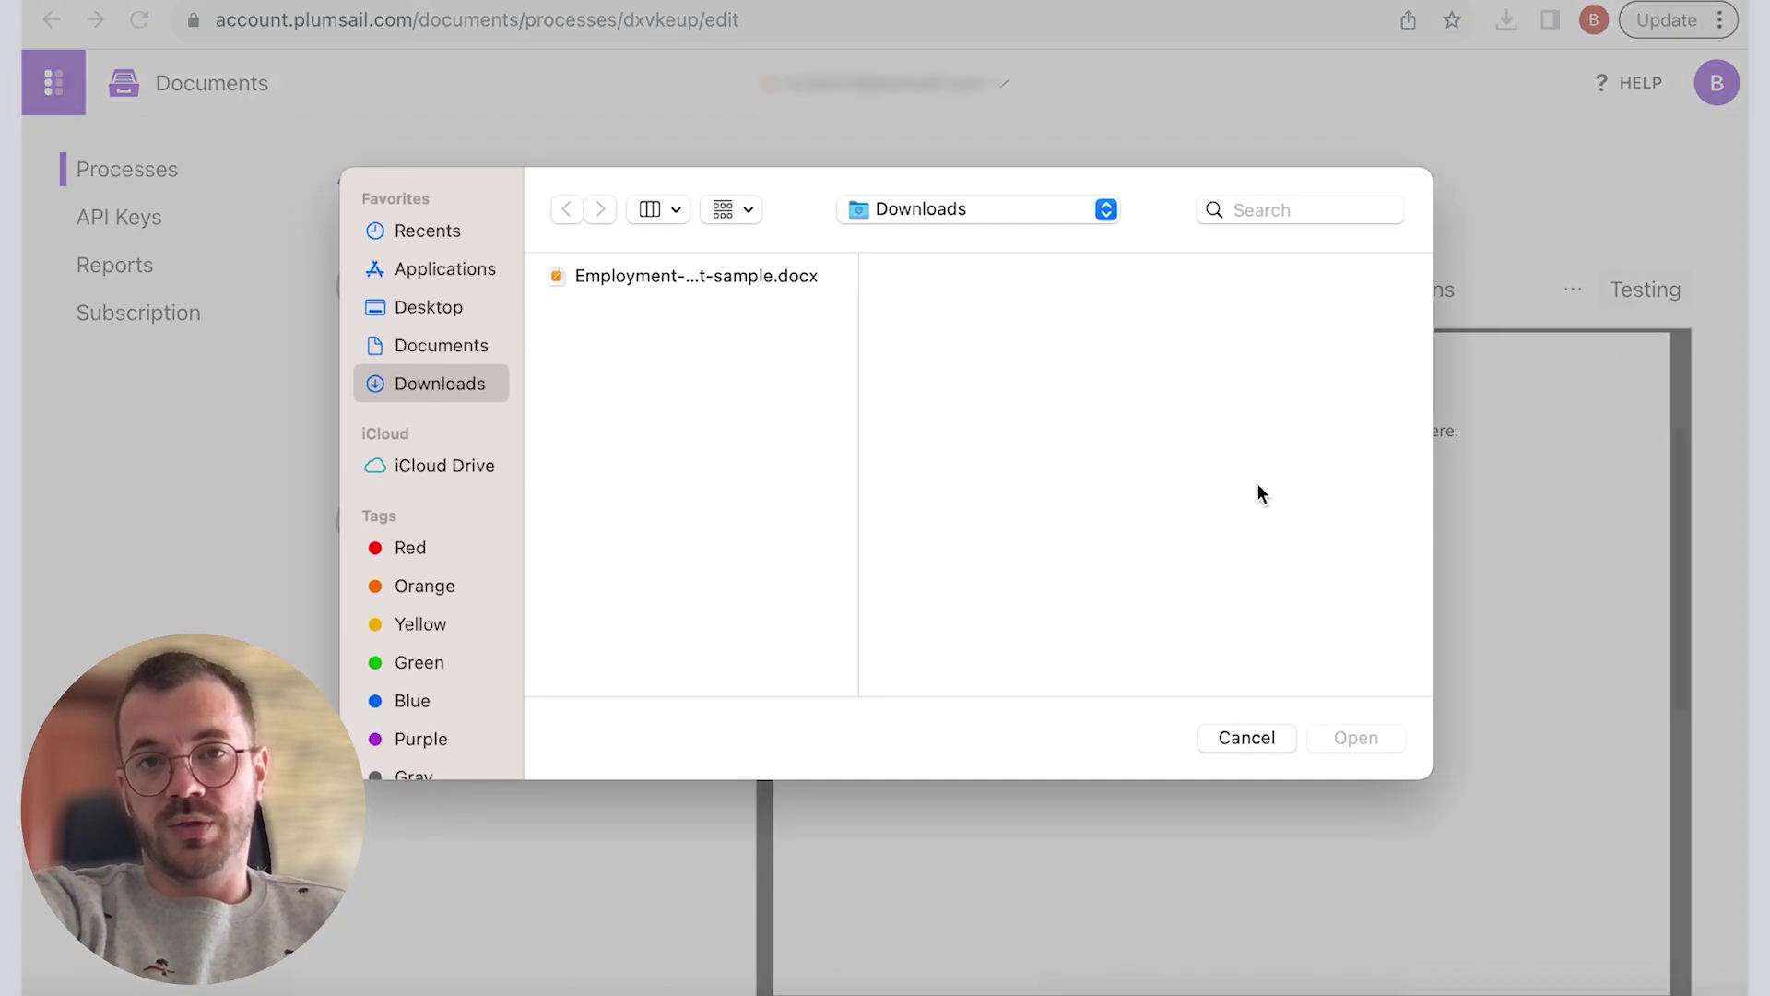
{"action": "left_click", "coordinate": [795, 280]}
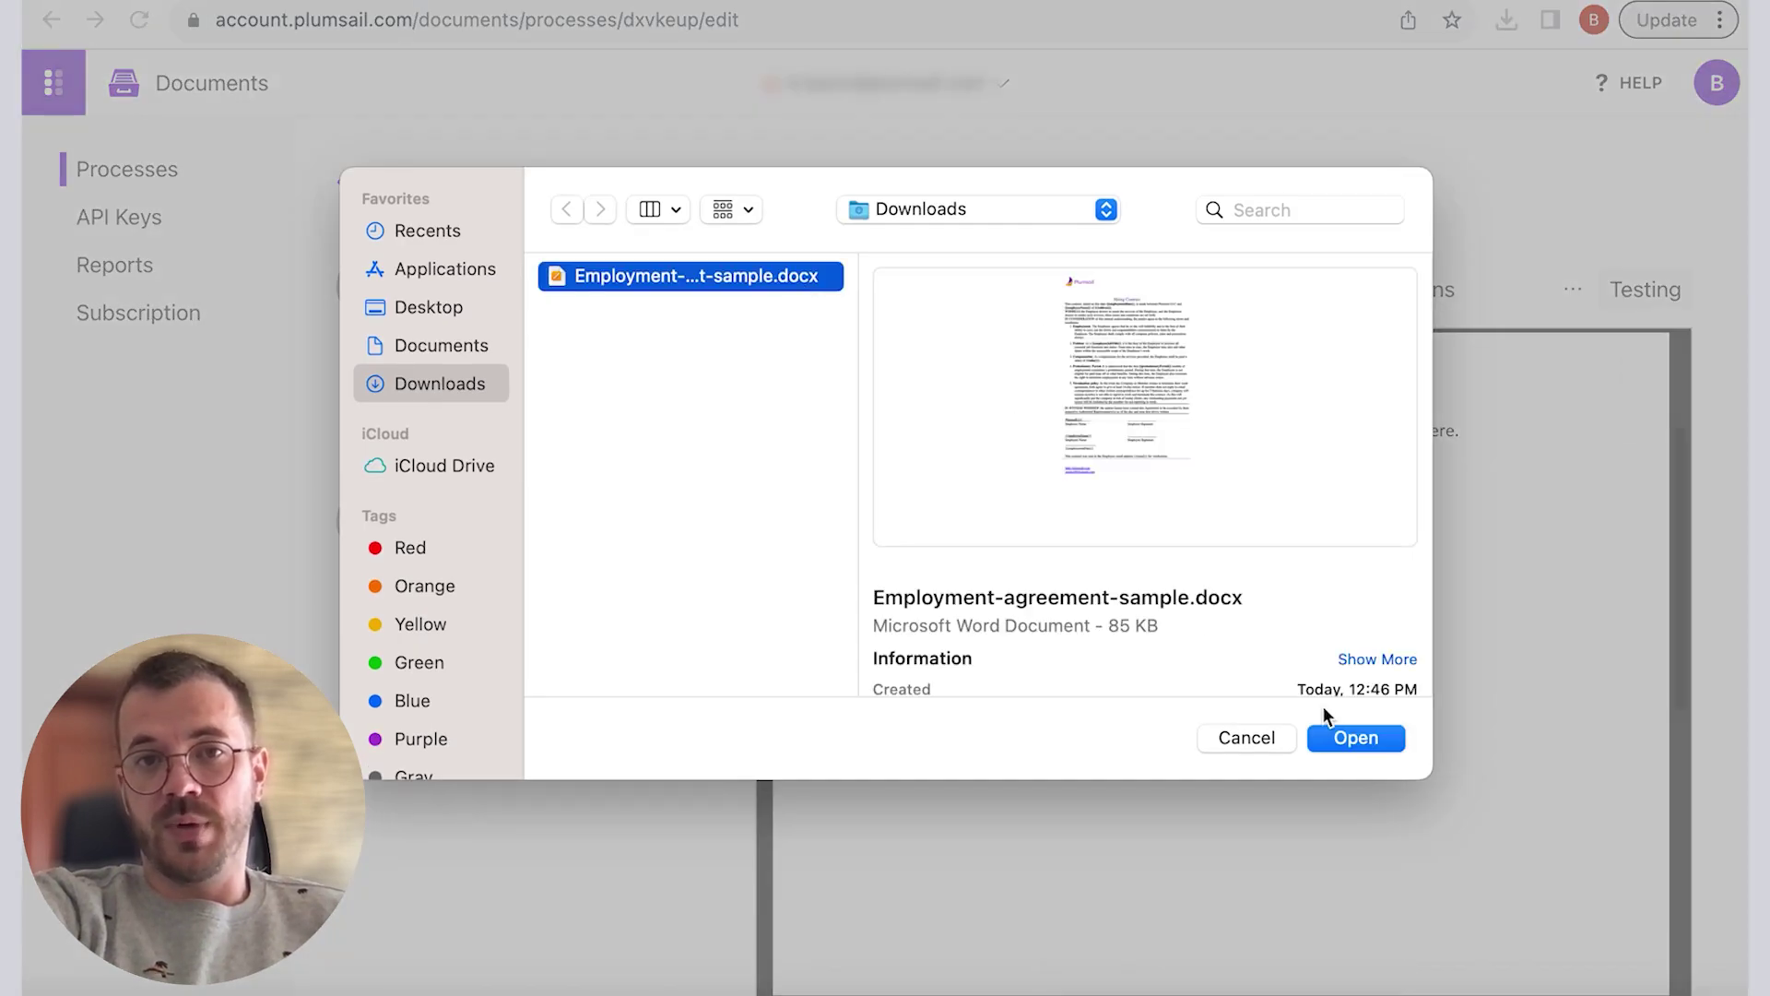
{"action": "left_click", "coordinate": [1344, 737]}
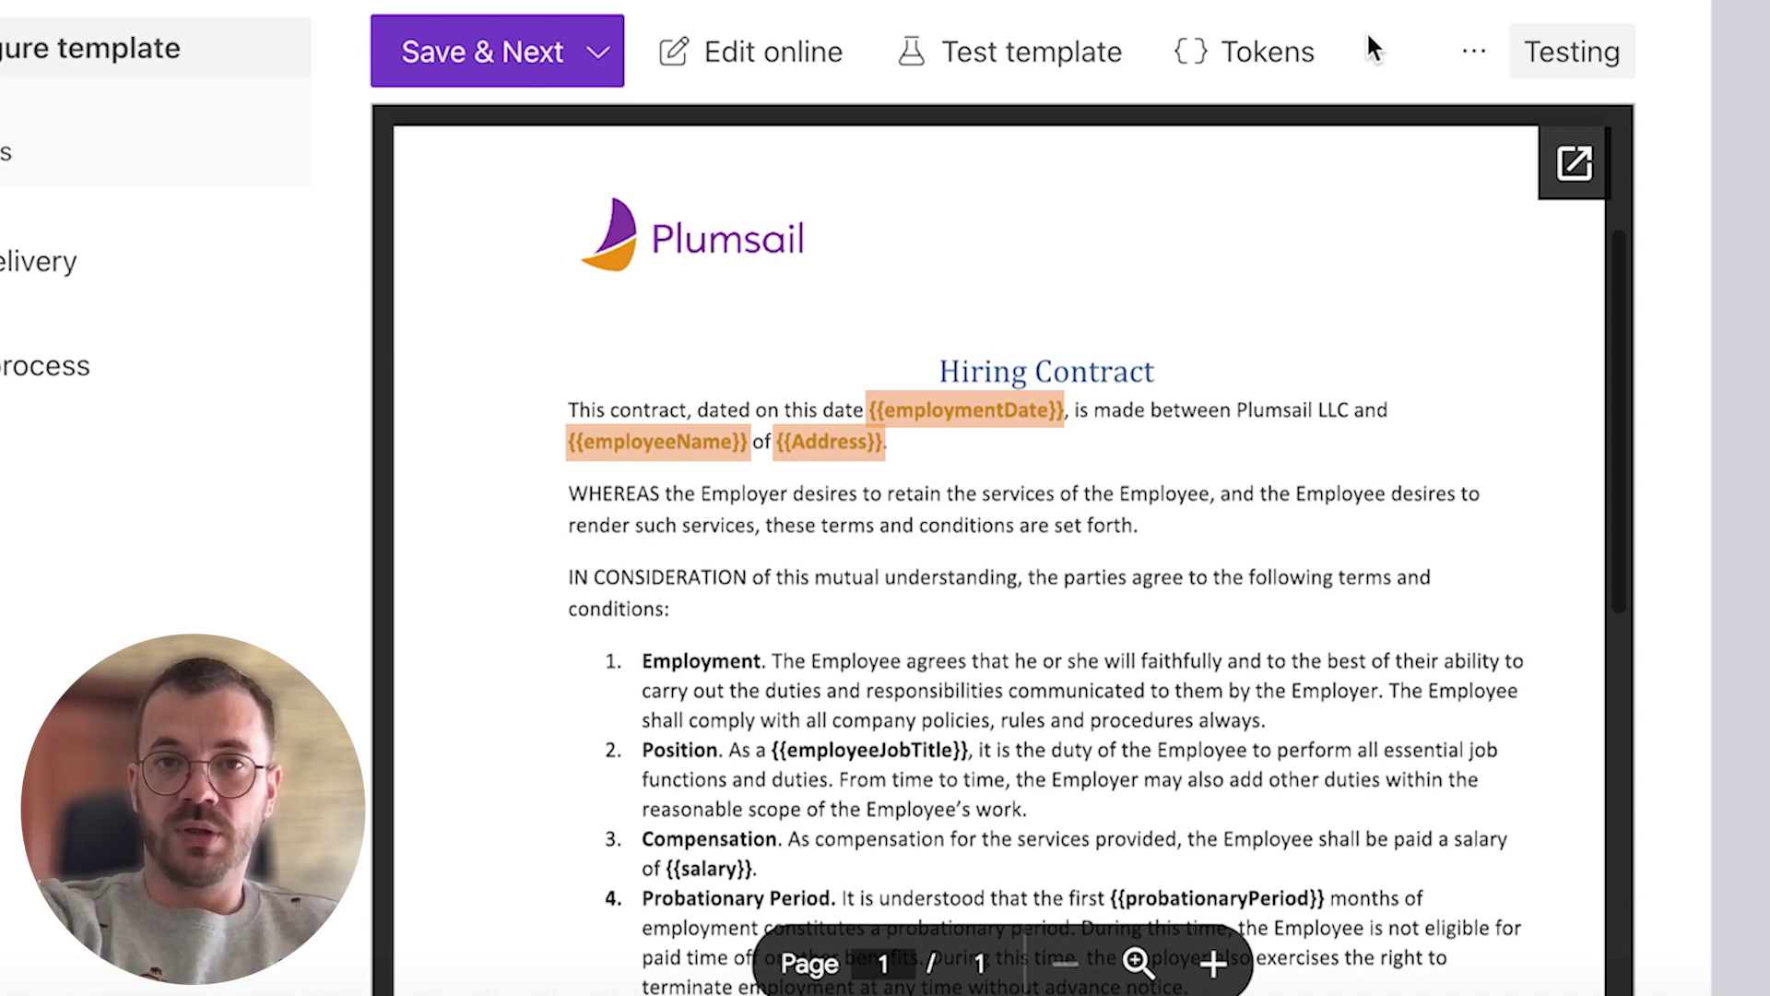
{"action": "scroll", "coordinate": [830, 513], "scroll_direction": "down", "scroll_amount": 2}
{"action": "mouse_move", "coordinate": [829, 514]}
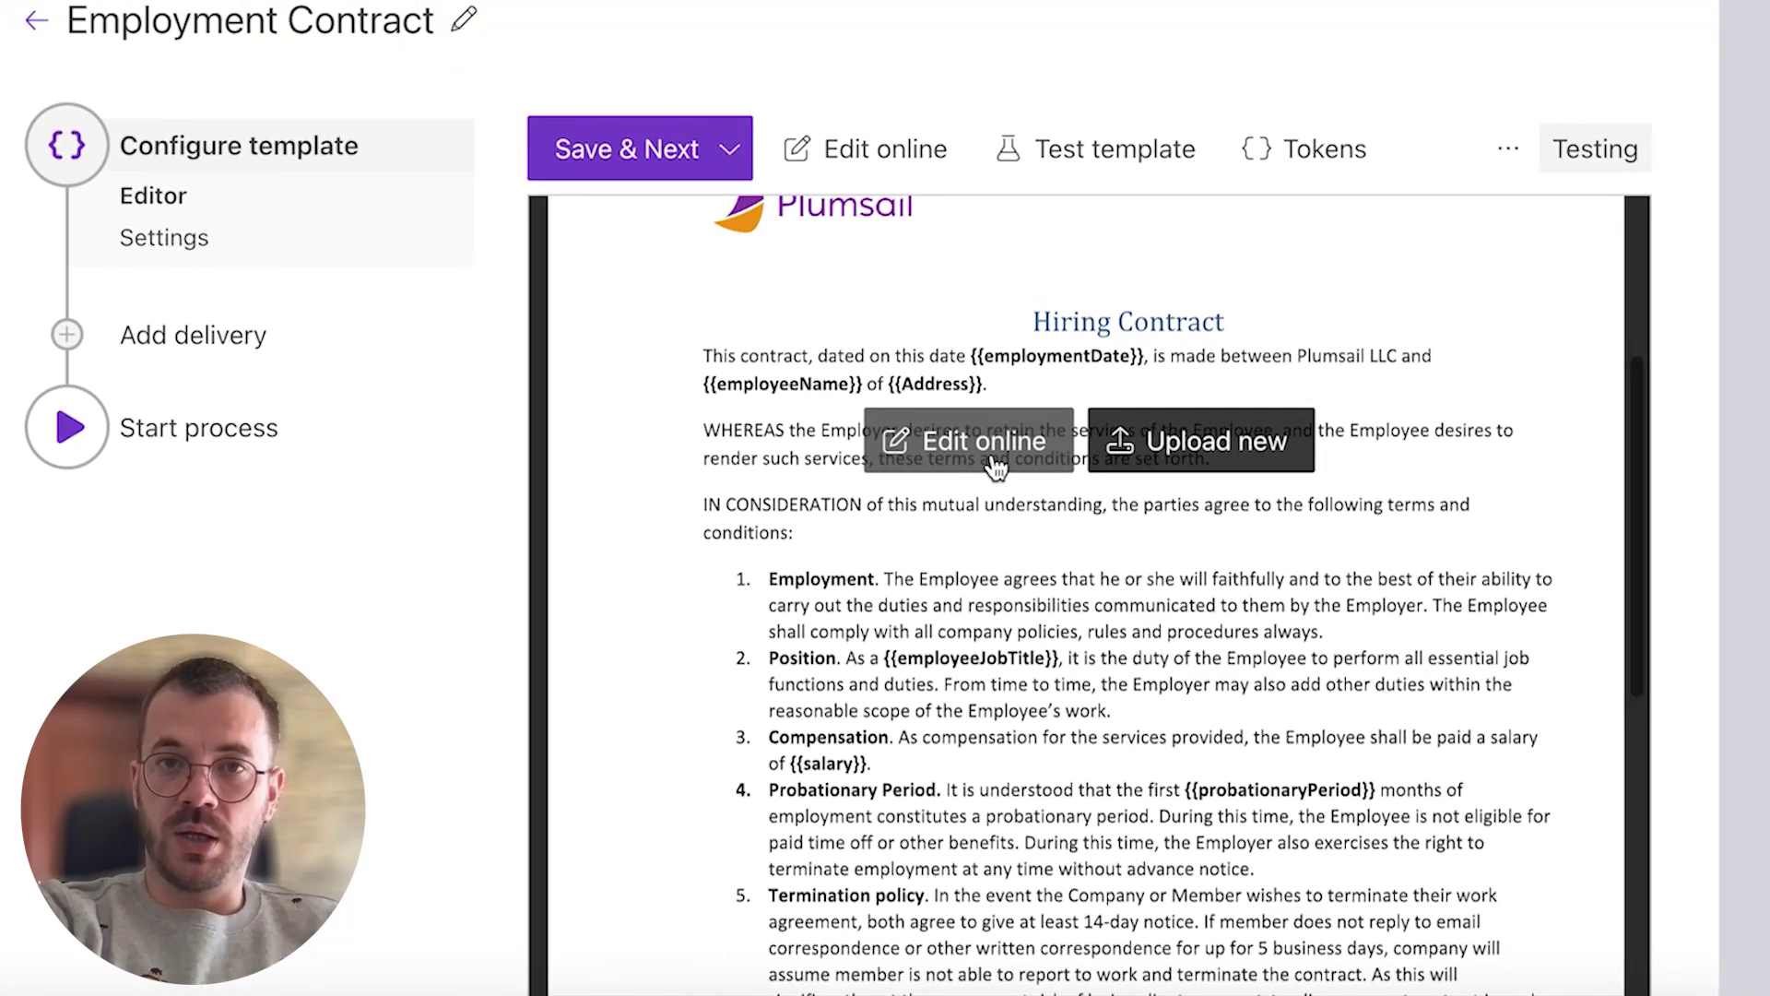
{"action": "mouse_move", "coordinate": [834, 277]}
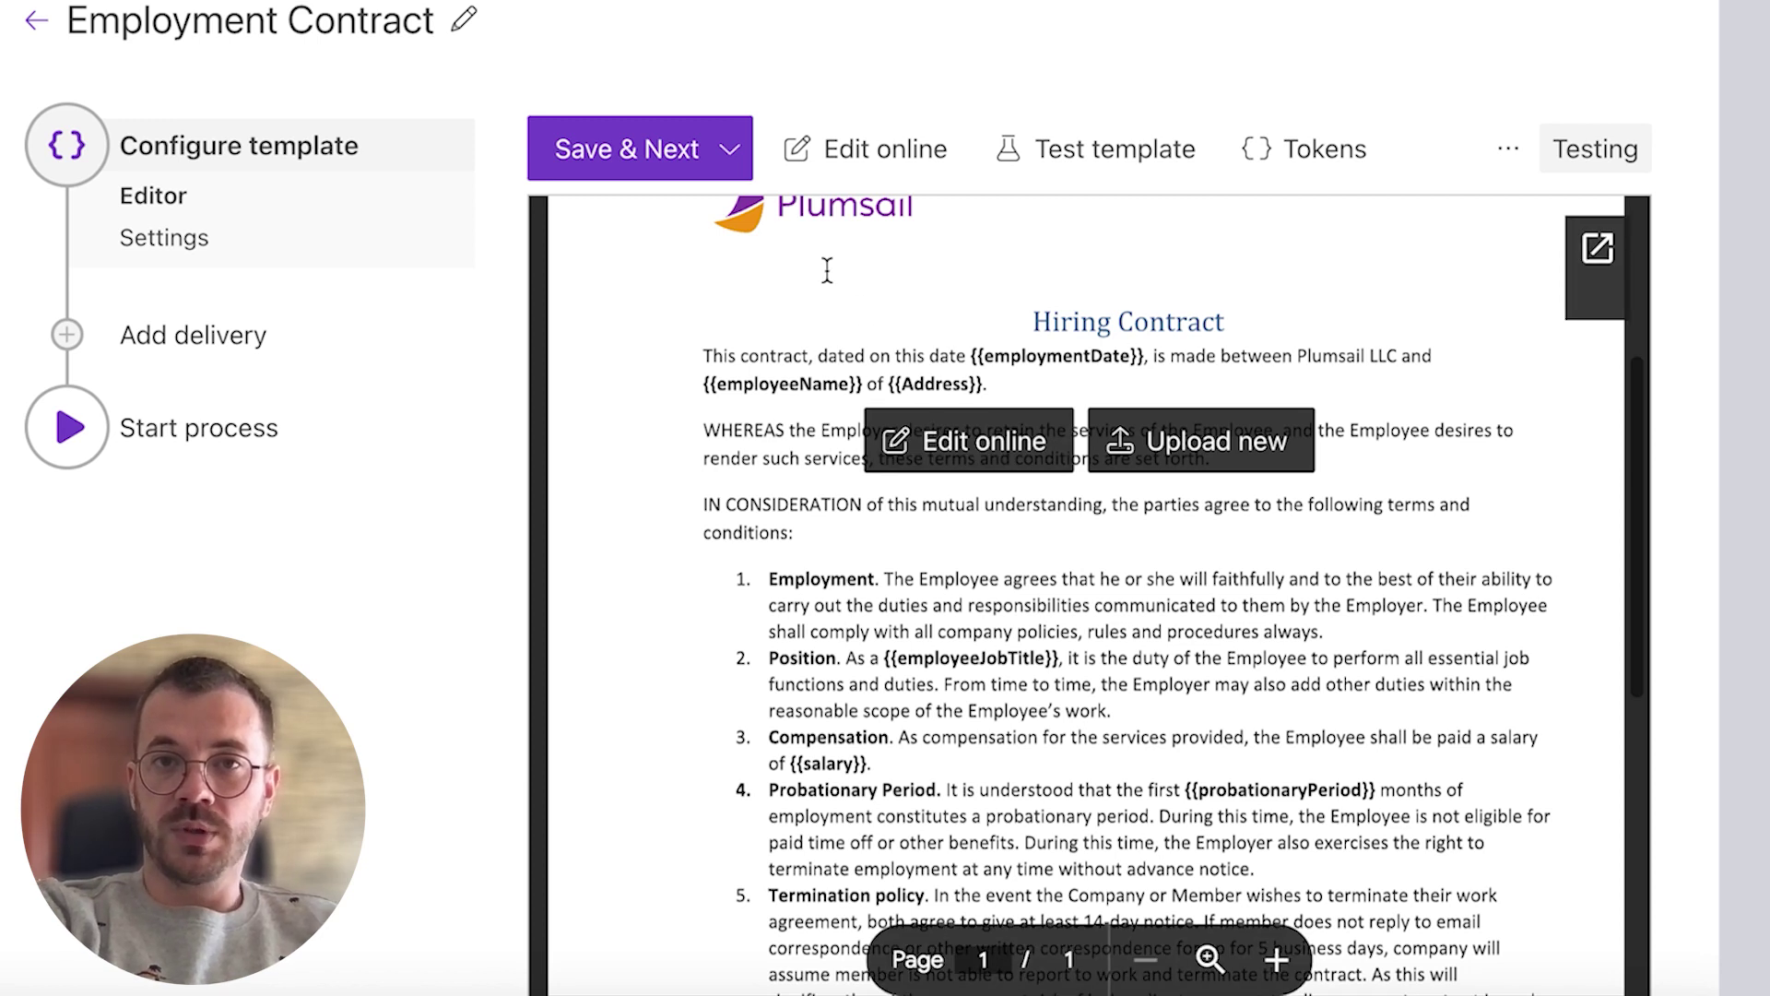
Step: Switch the template to Production and name DOCX output files 'Employment Contract - {{employeeName}}'
{"action": "left_click", "coordinate": [670, 152]}
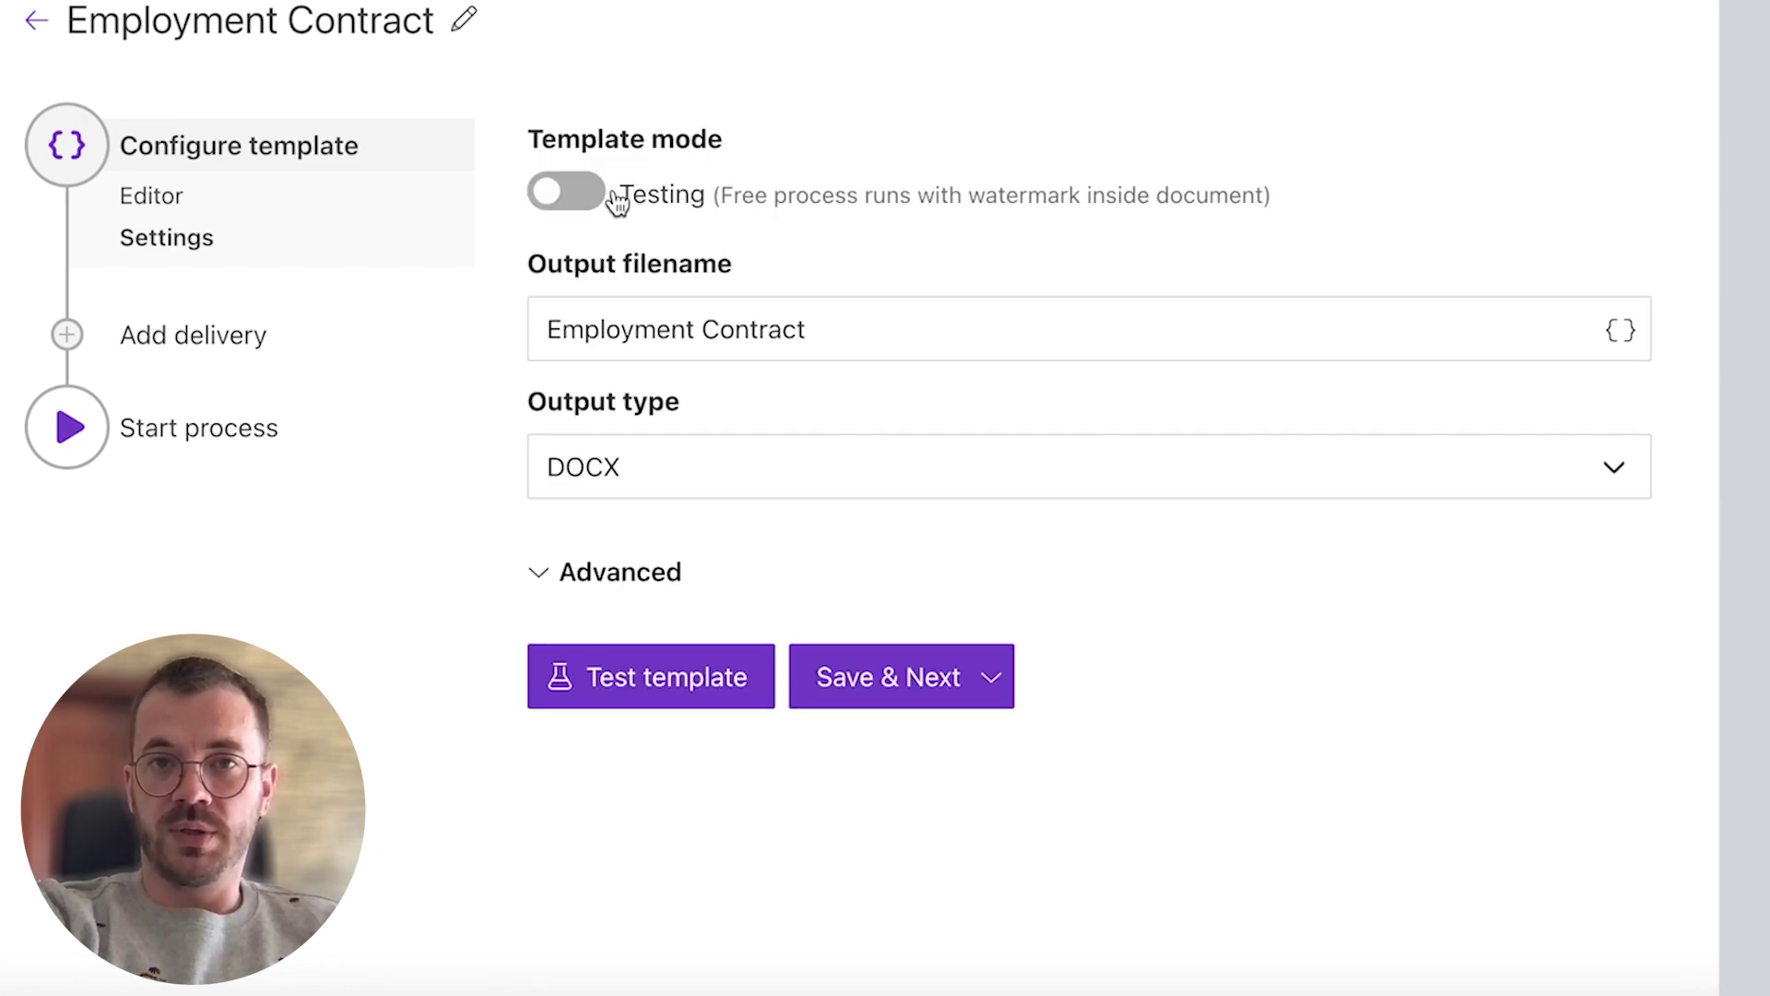
{"action": "left_click", "coordinate": [599, 195]}
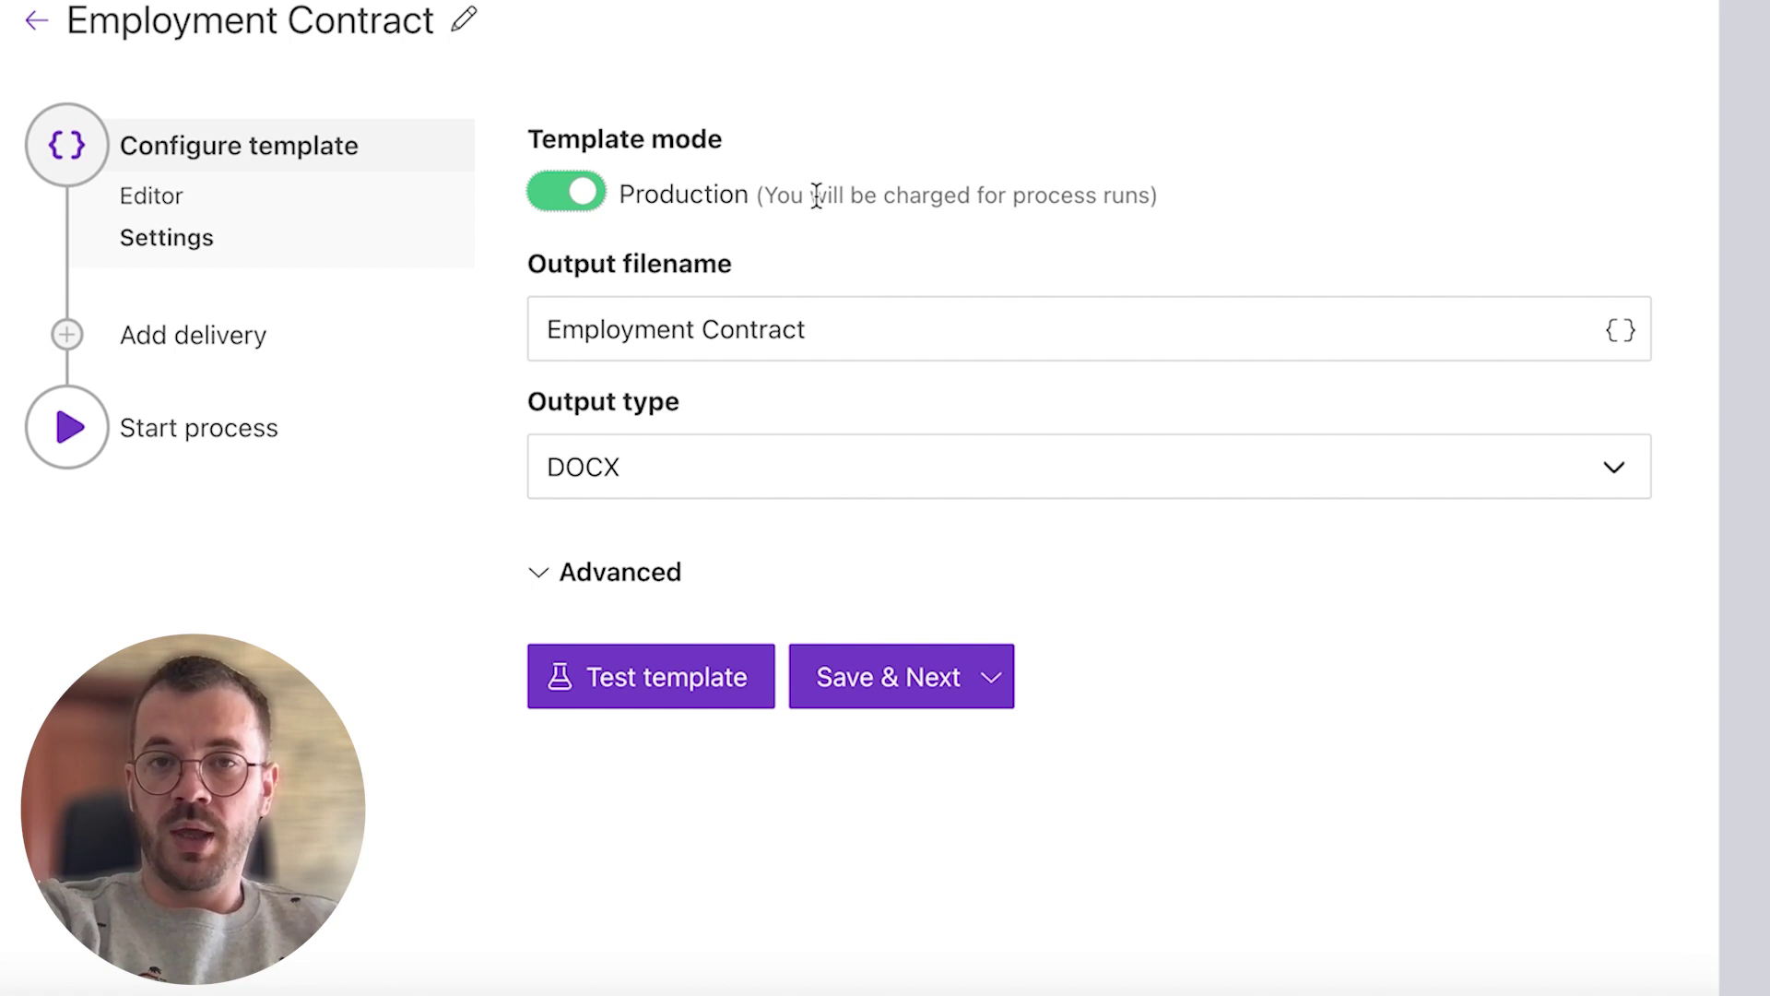
{"action": "left_click", "coordinate": [936, 318]}
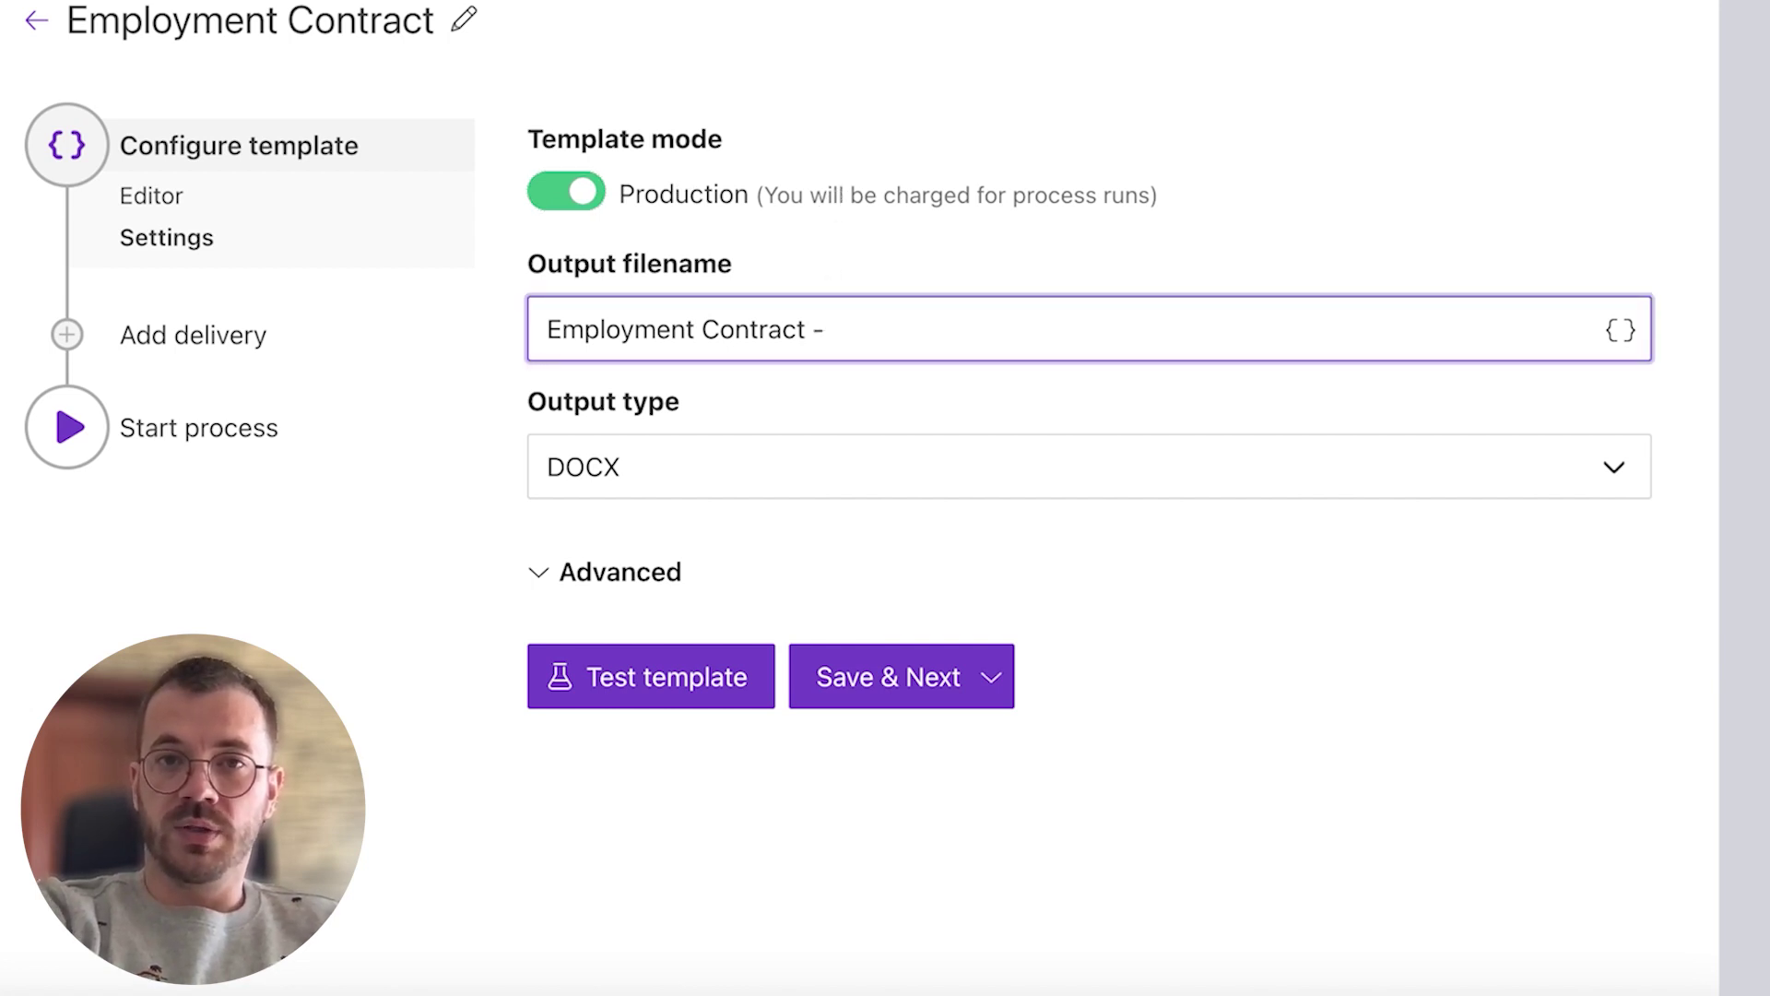
{"action": "left_click", "coordinate": [1619, 334]}
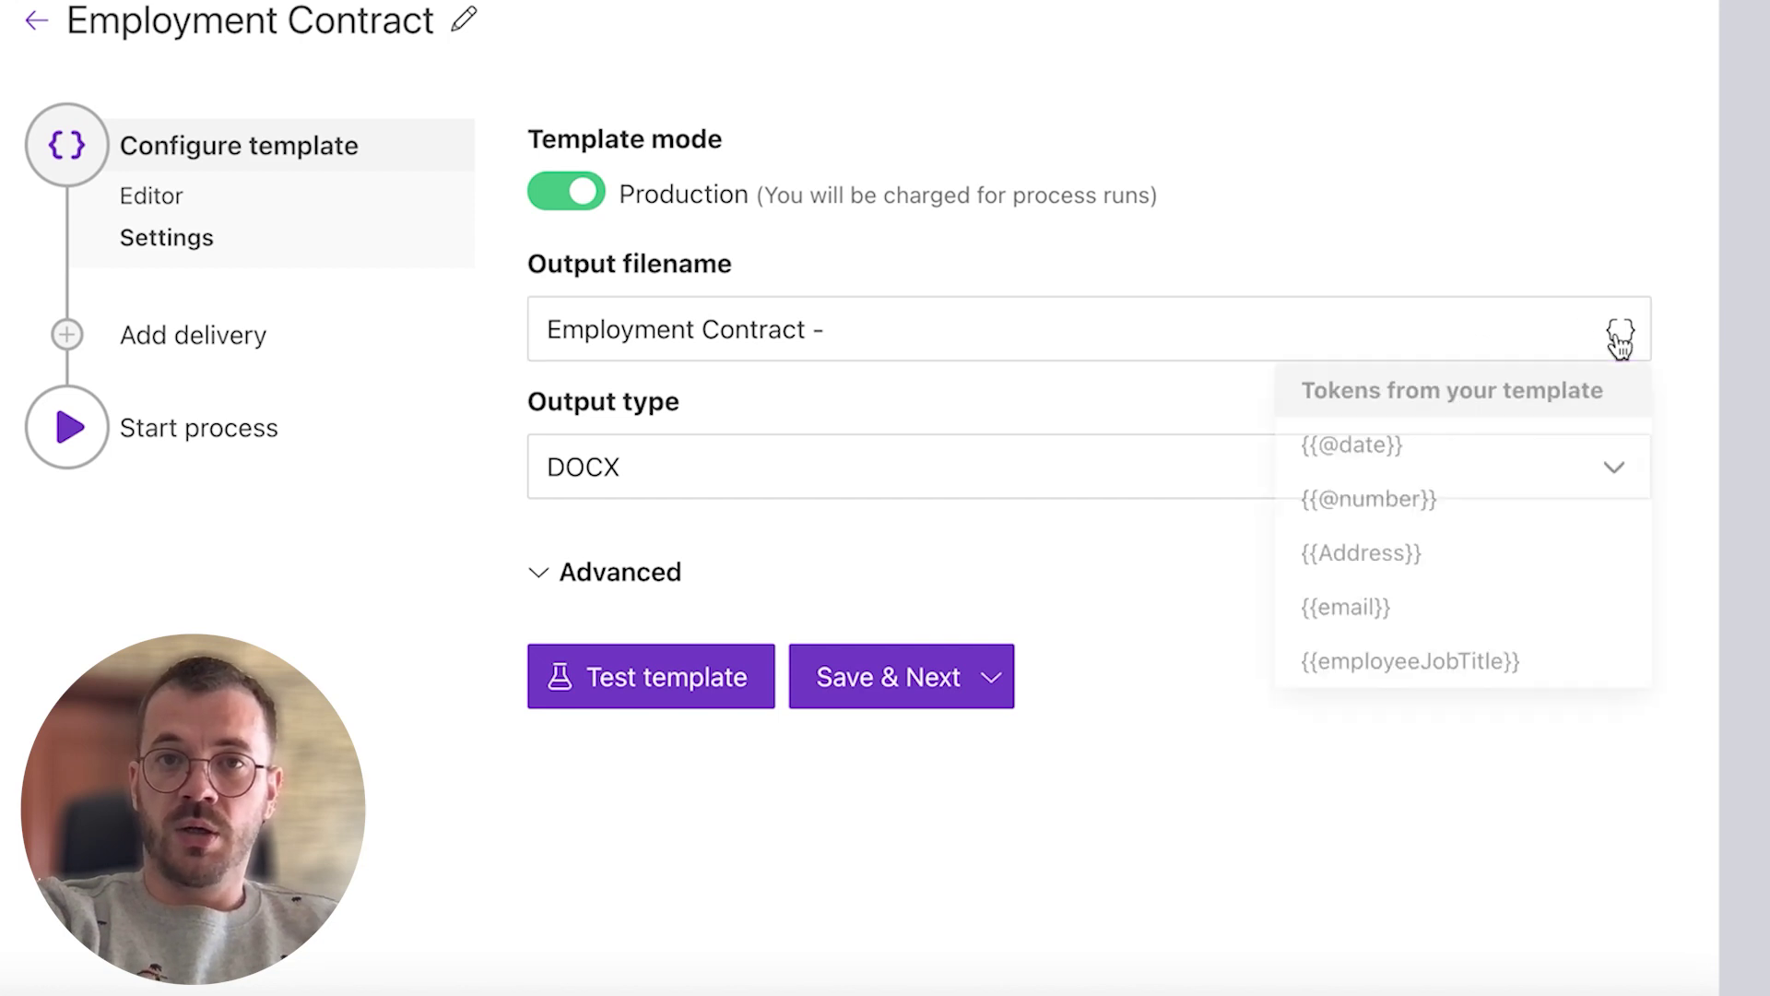
{"action": "scroll", "coordinate": [1533, 494], "scroll_direction": "down", "scroll_amount": 3}
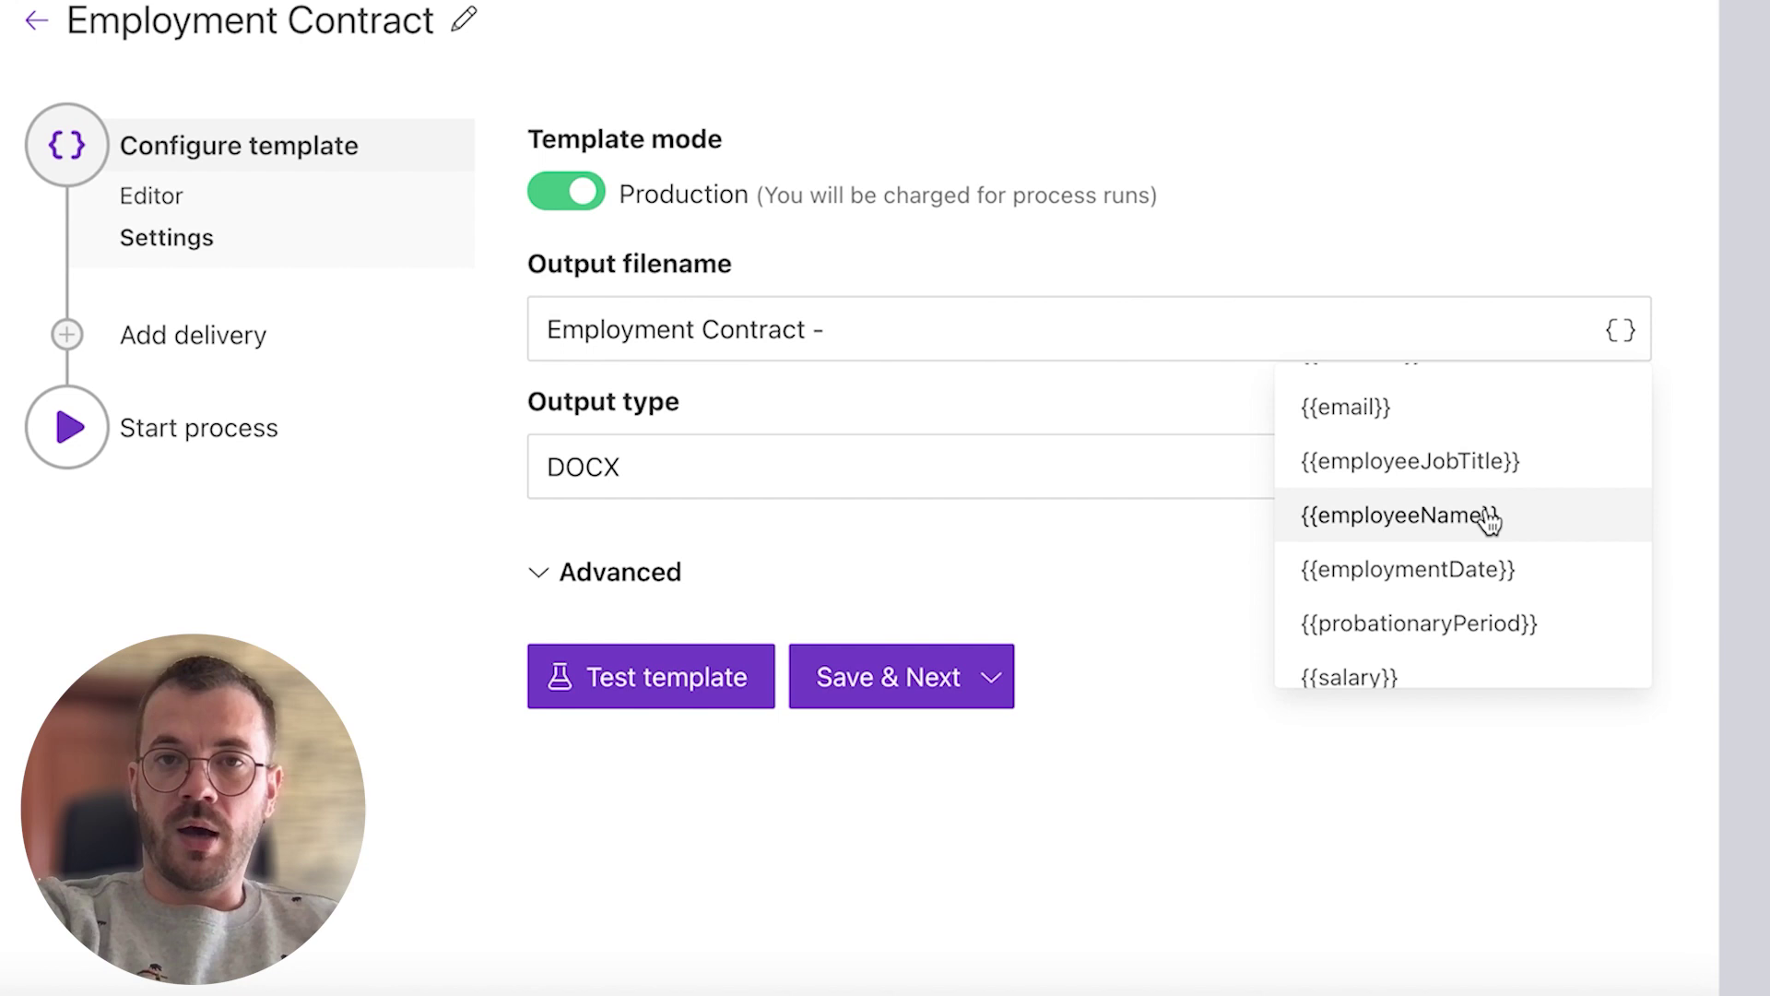
{"action": "left_click", "coordinate": [1487, 514]}
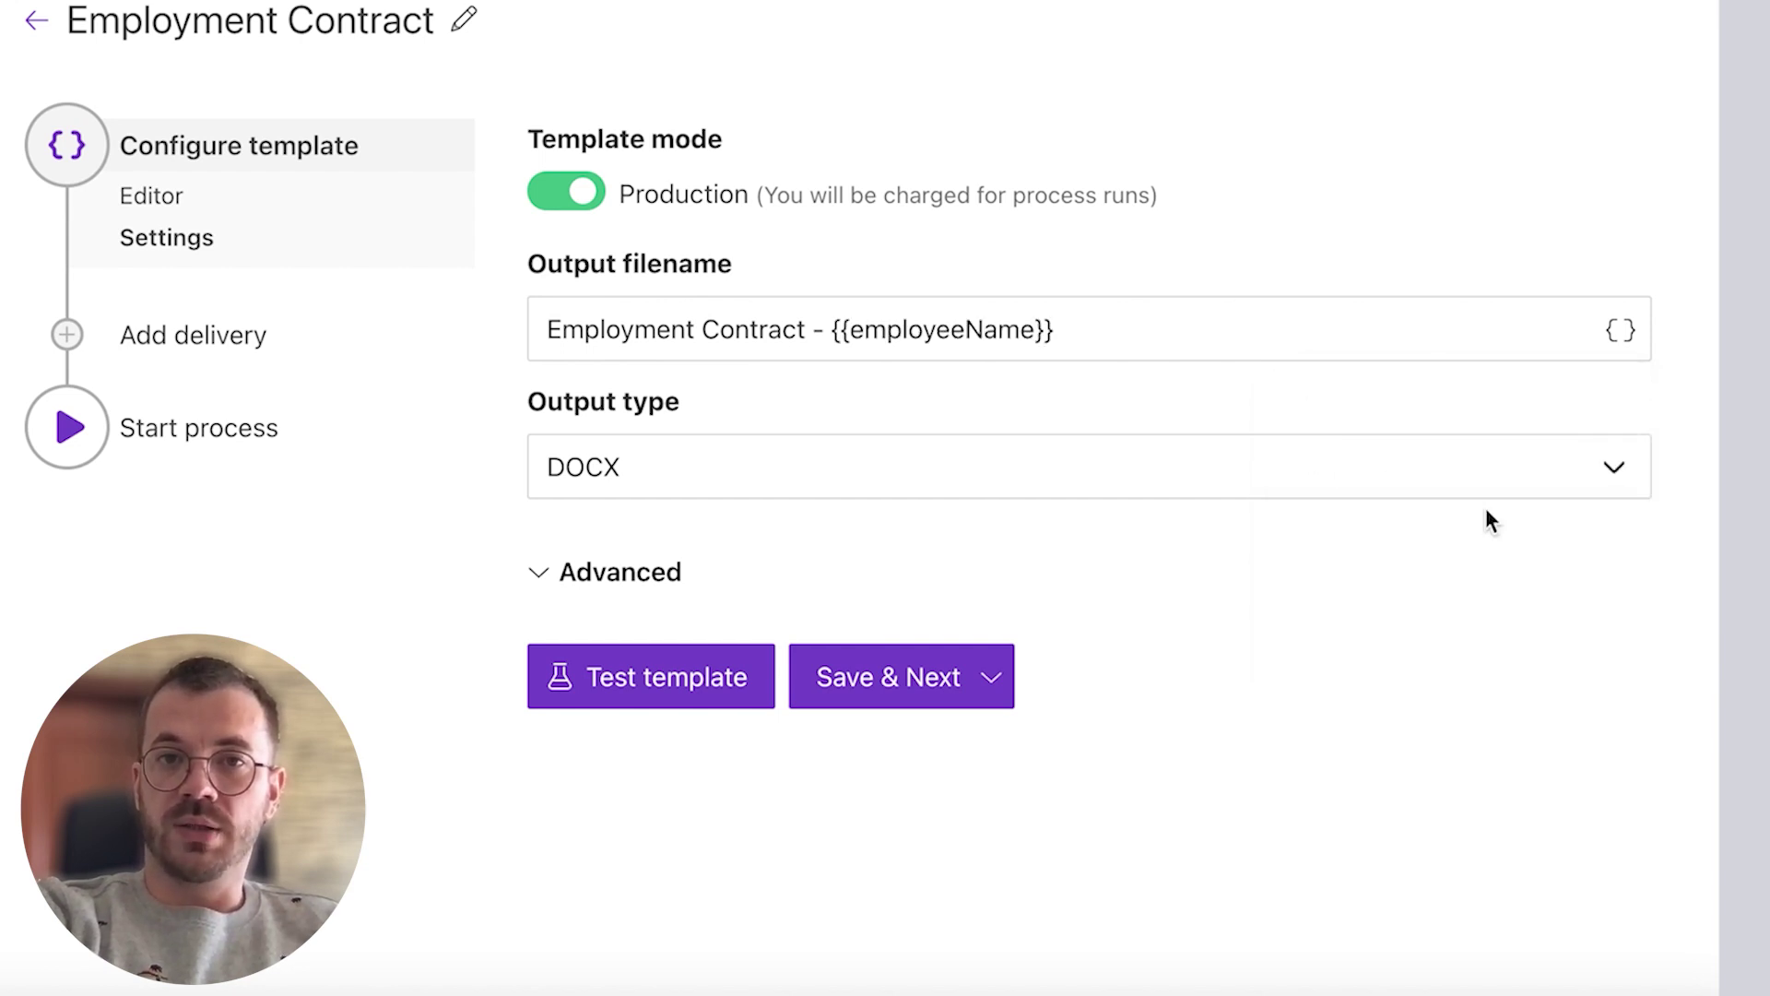
{"action": "left_click", "coordinate": [1575, 467]}
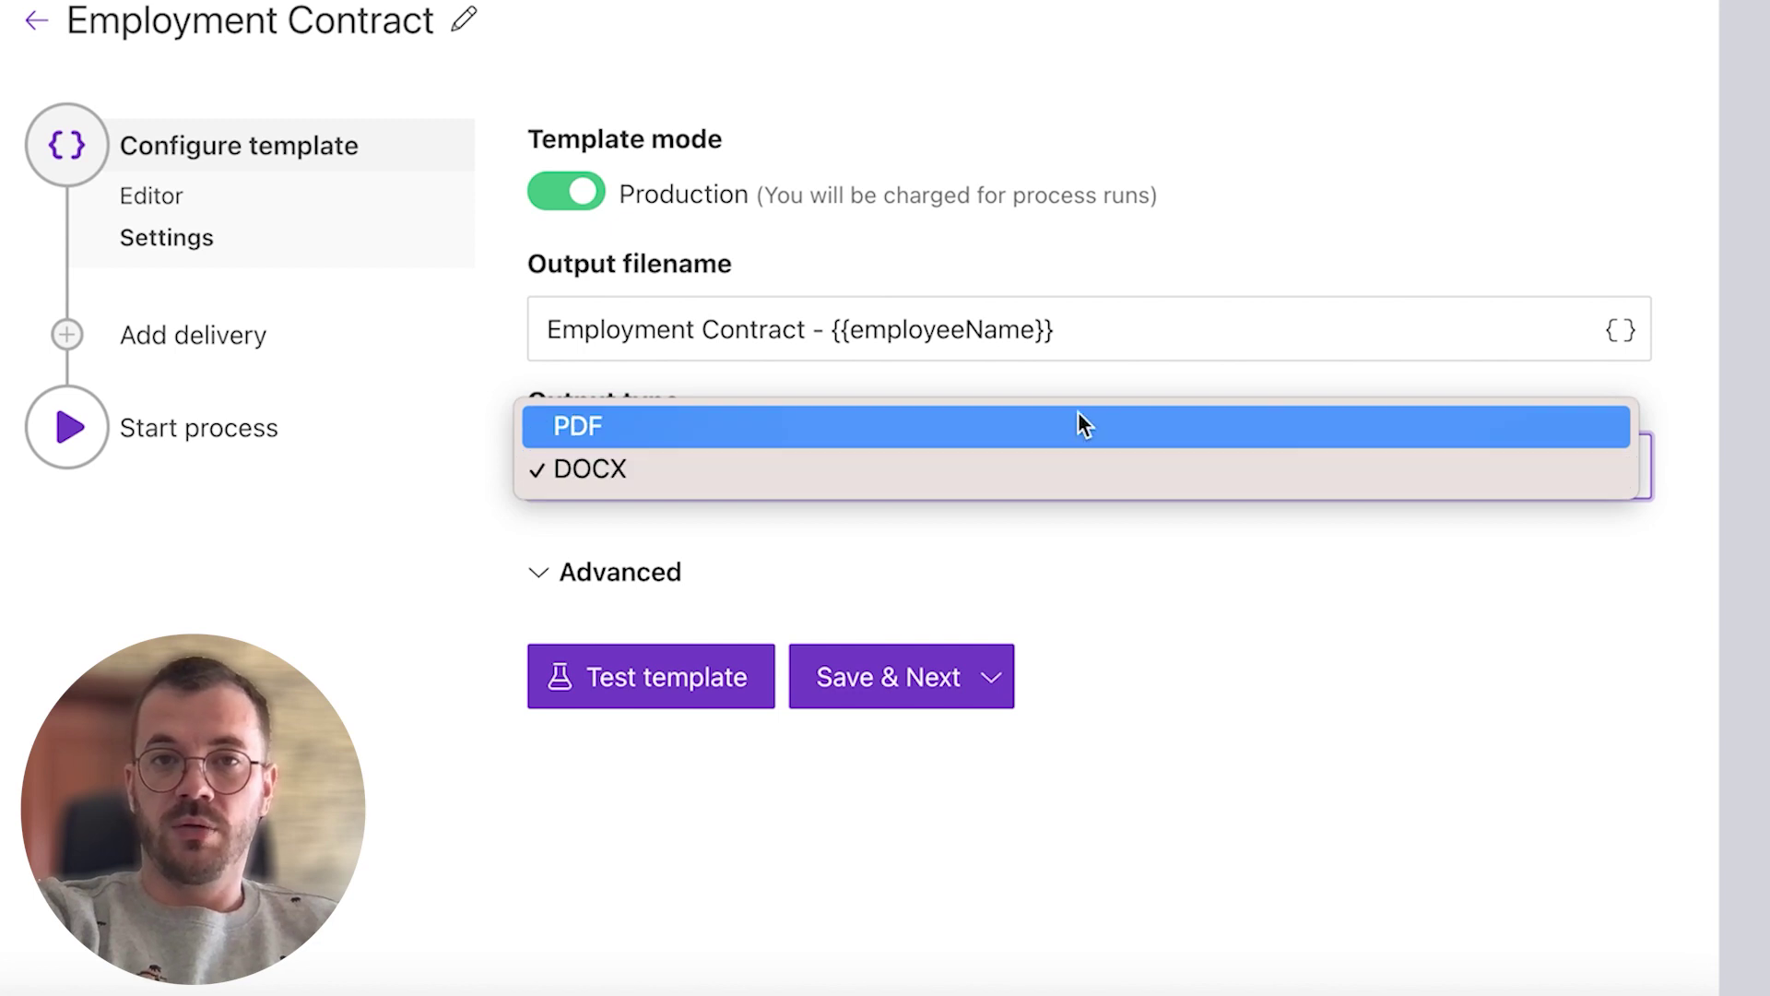
{"action": "left_click", "coordinate": [1078, 466]}
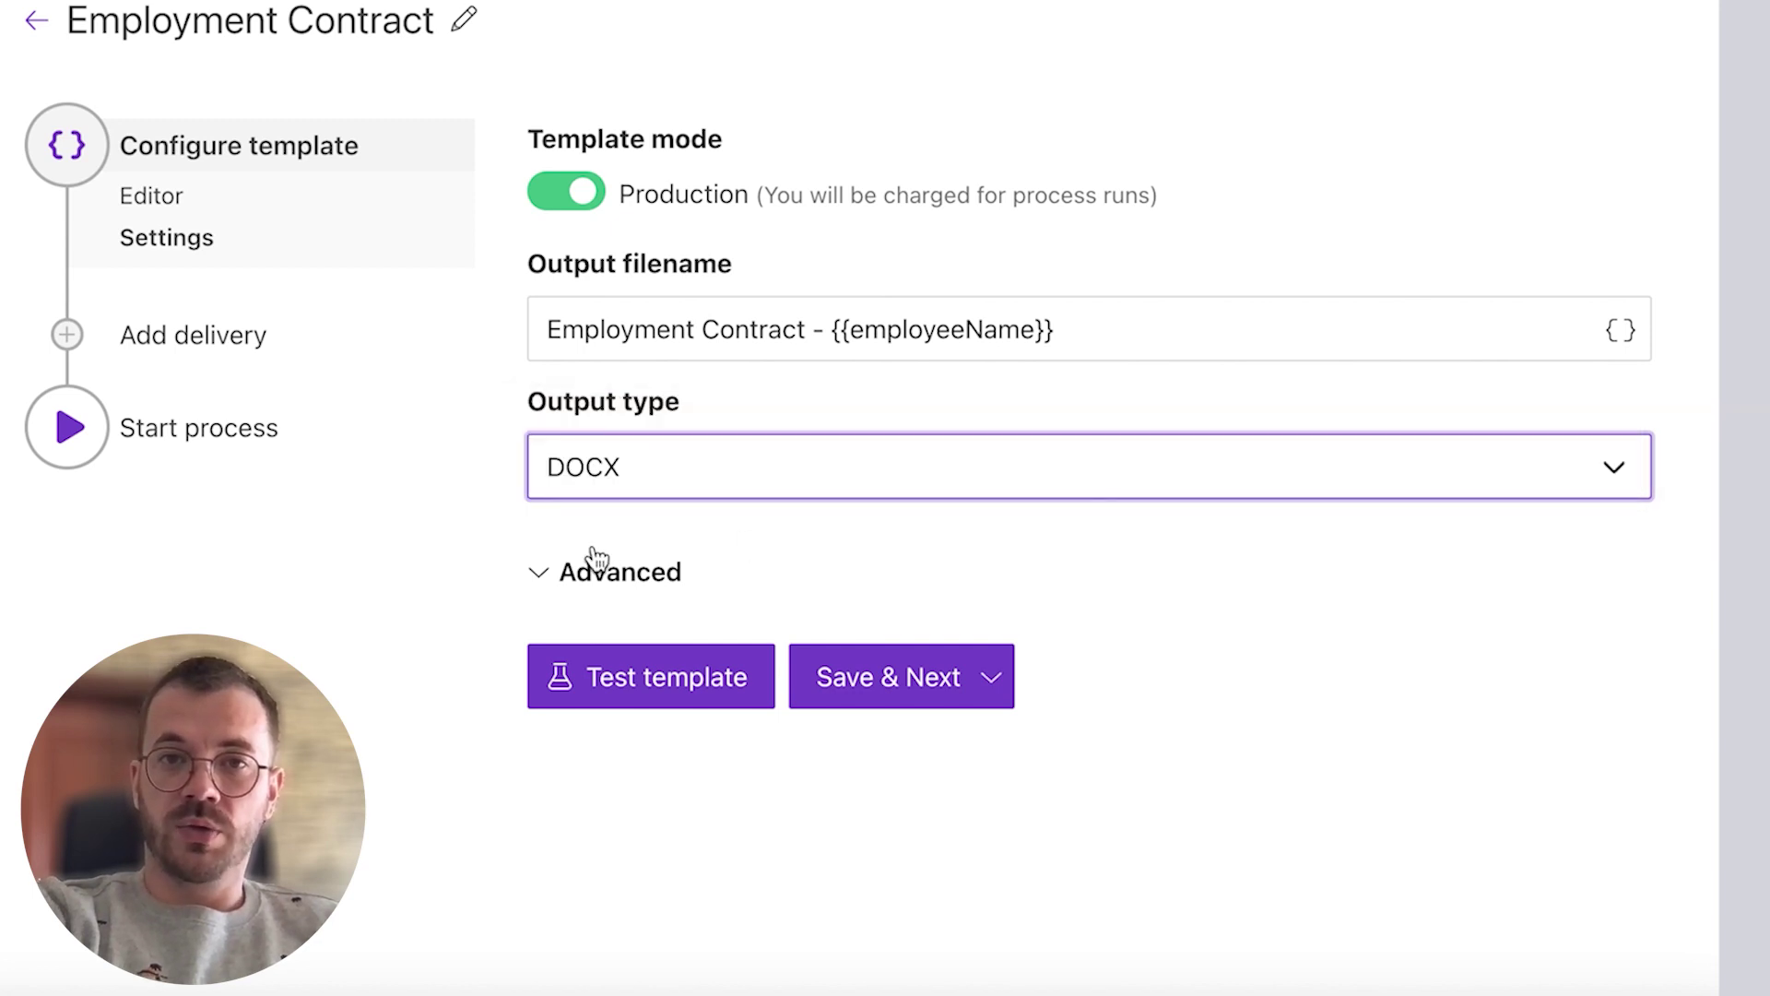
{"action": "left_click", "coordinate": [570, 574]}
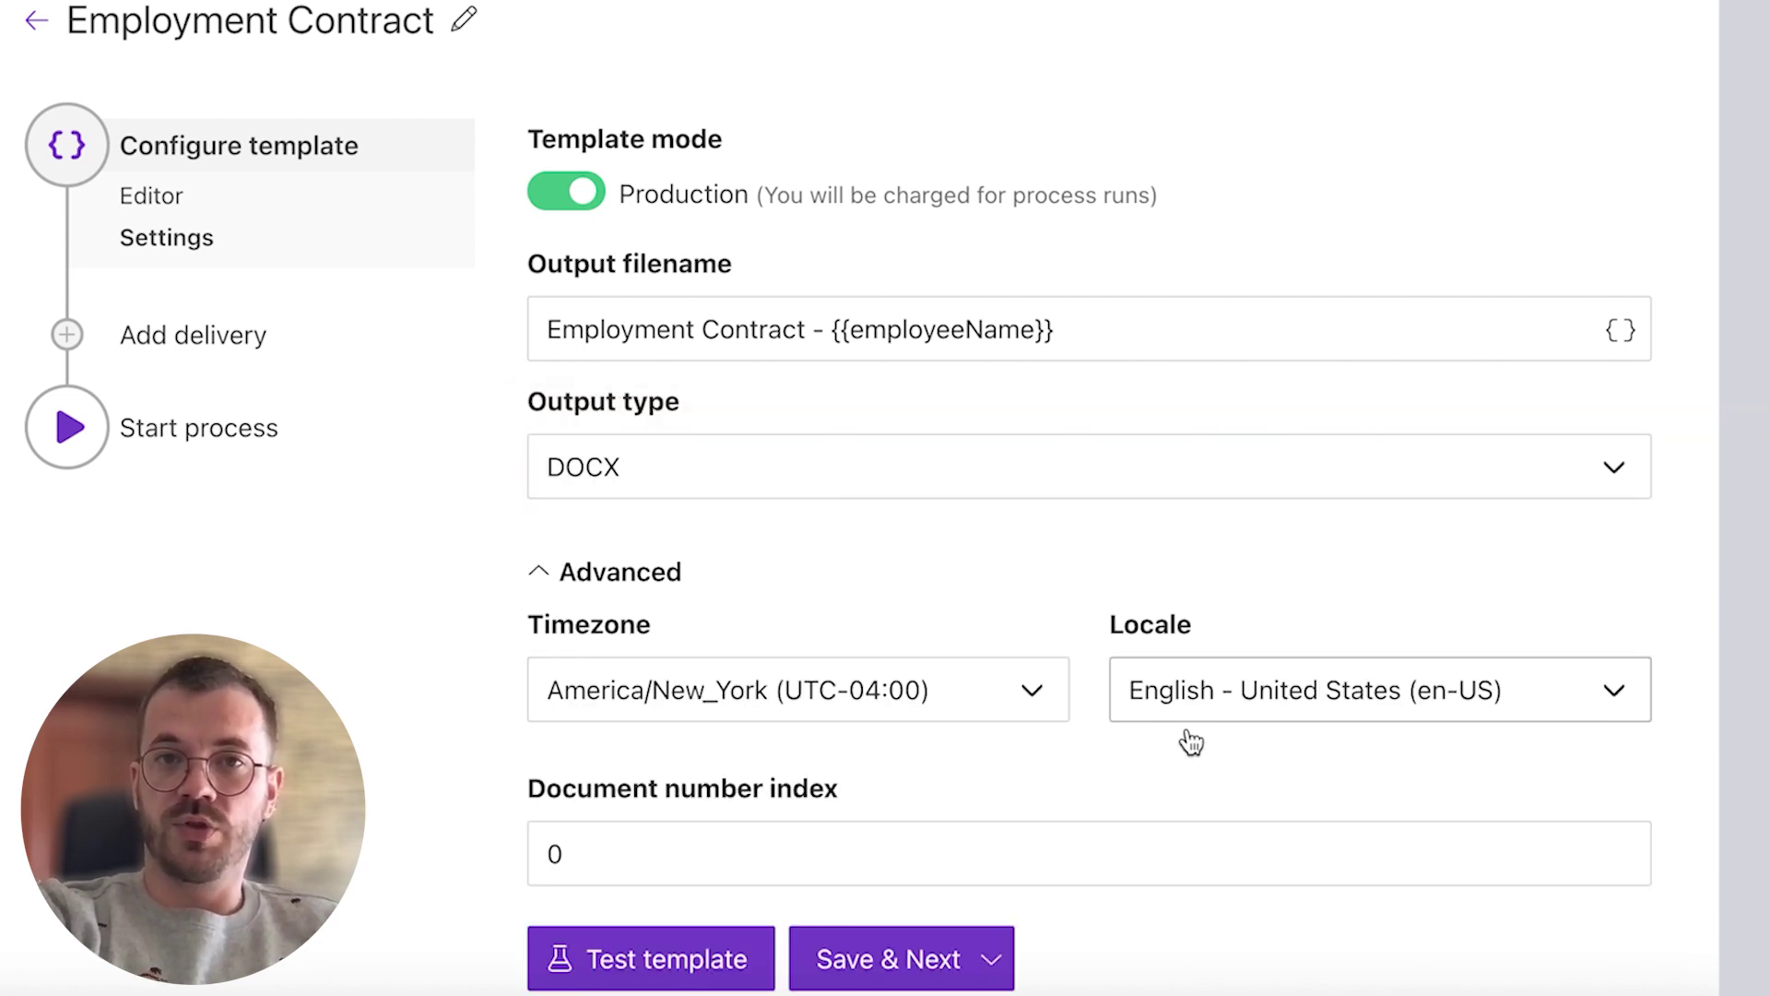
Step: Add a Save to SharePoint delivery, paste the site URL and sign in to the Microsoft account
{"action": "left_click", "coordinate": [806, 954]}
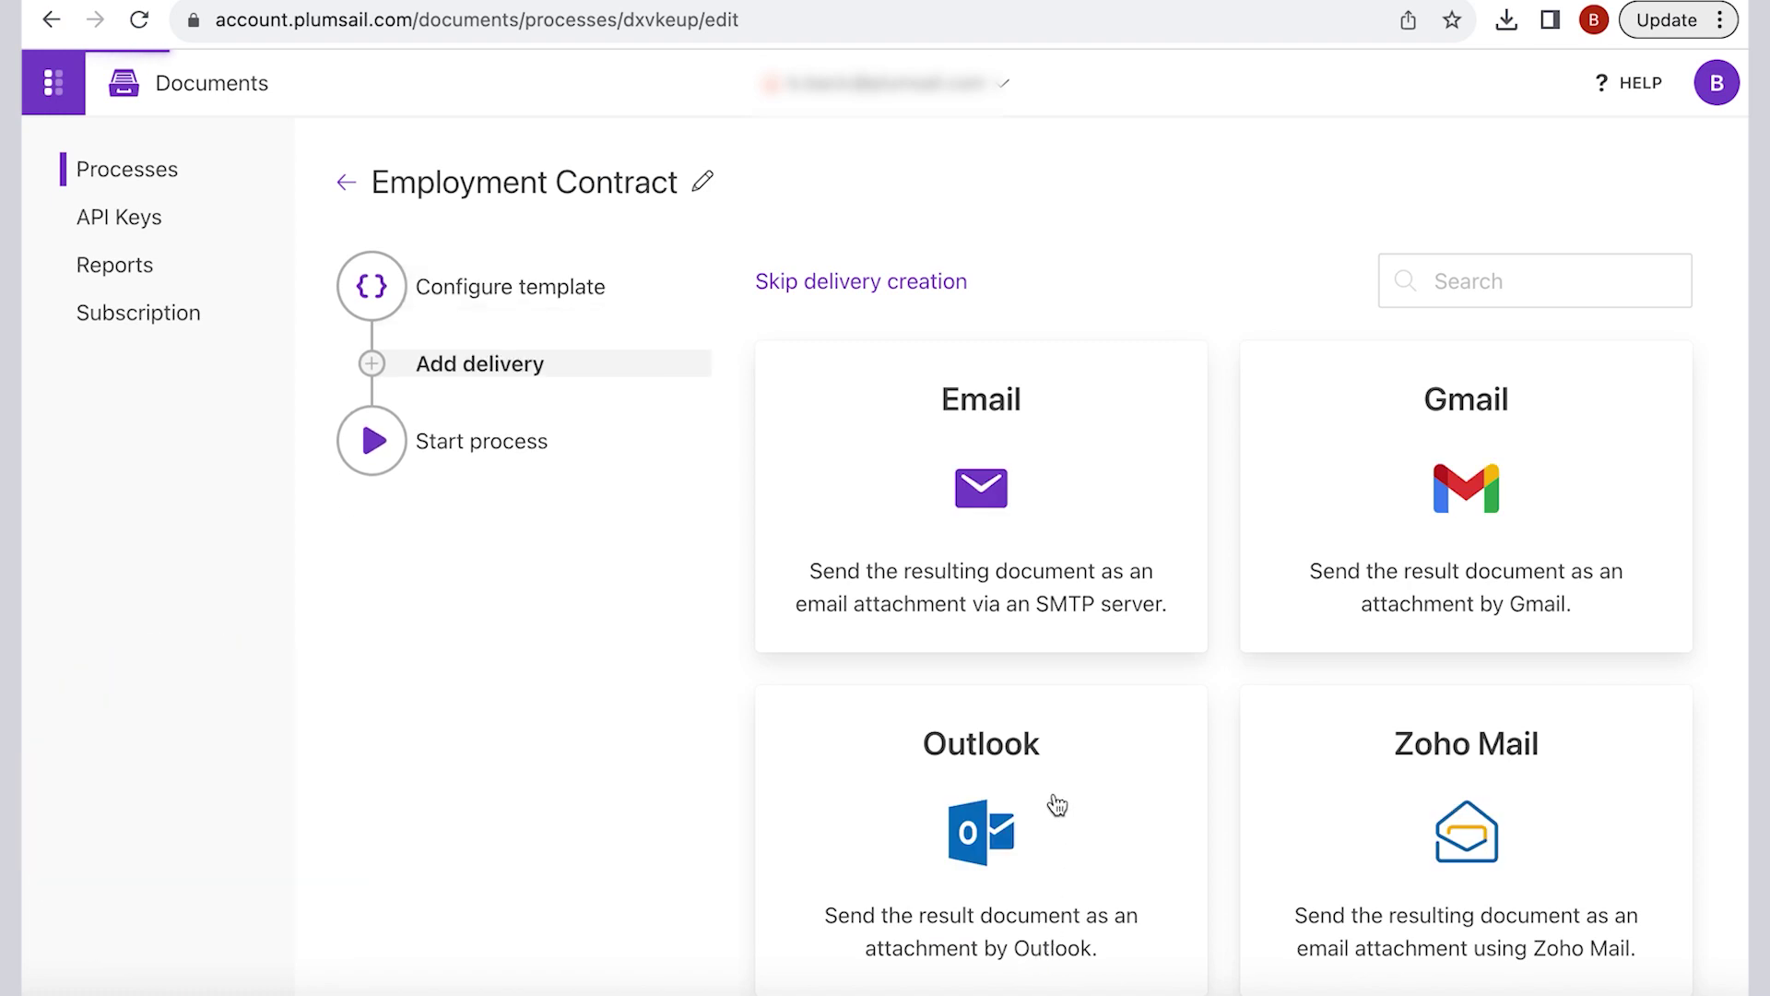
{"action": "scroll", "coordinate": [1173, 399], "scroll_direction": "down", "scroll_amount": 5}
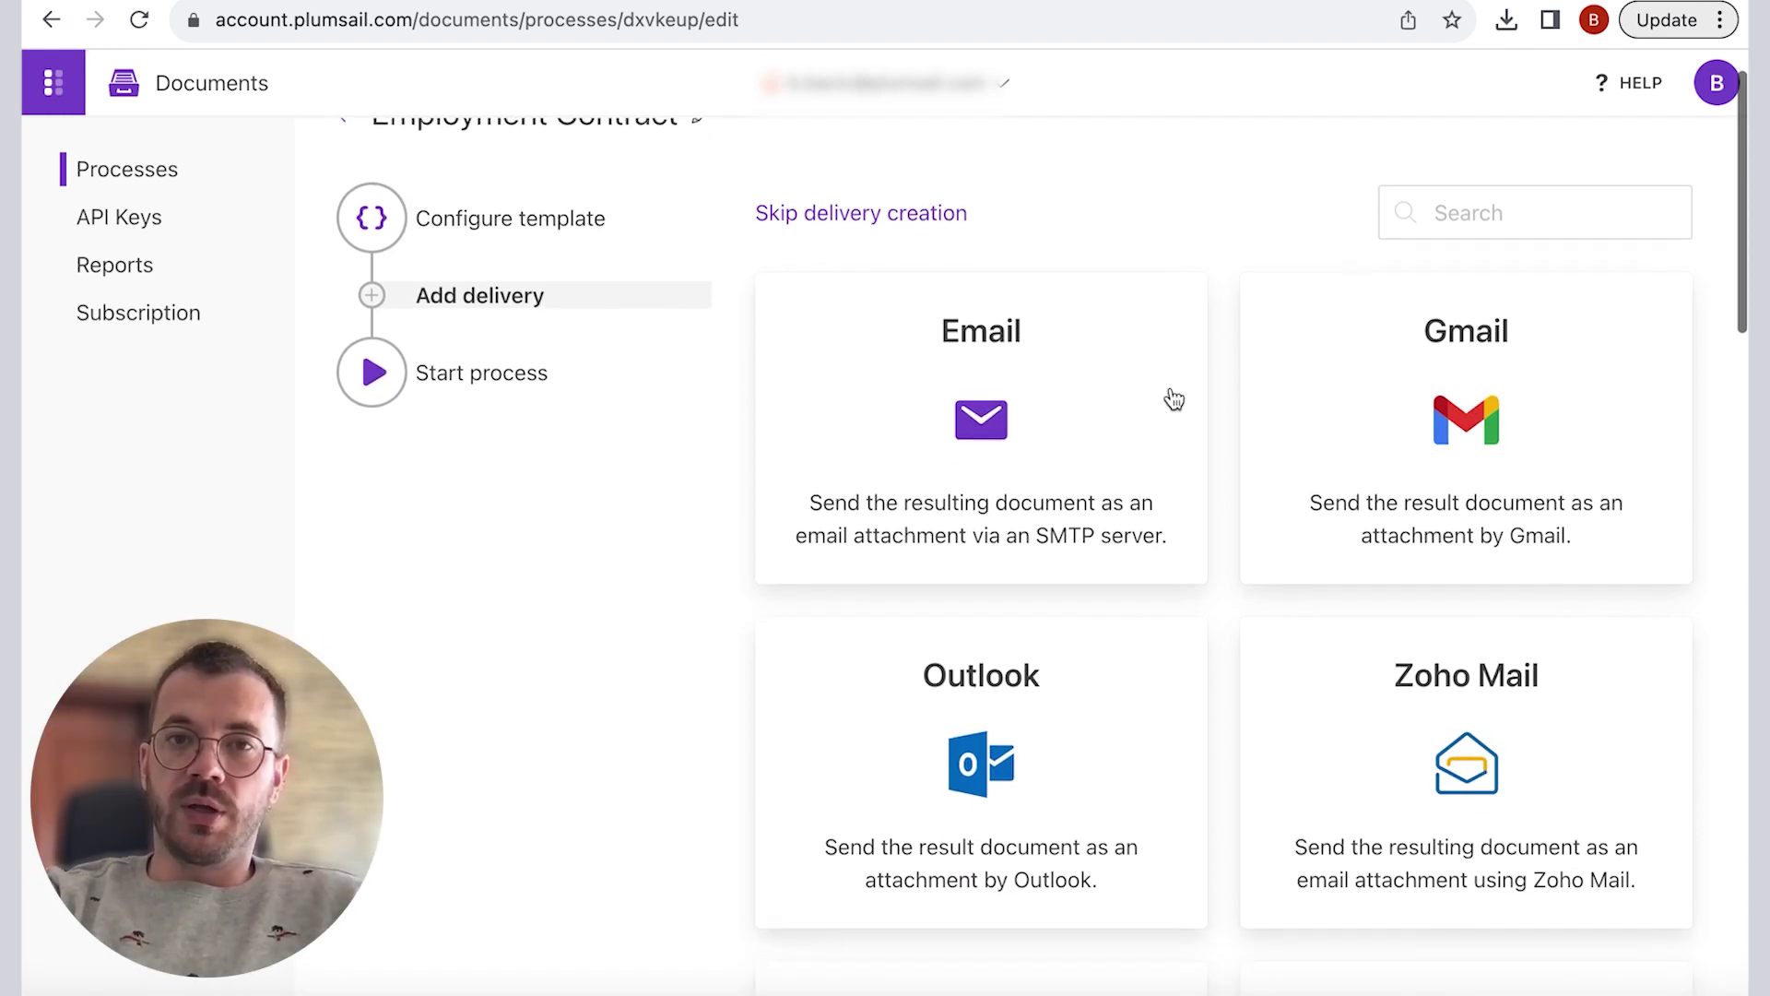
{"action": "scroll", "coordinate": [1174, 399], "scroll_direction": "down", "scroll_amount": 12}
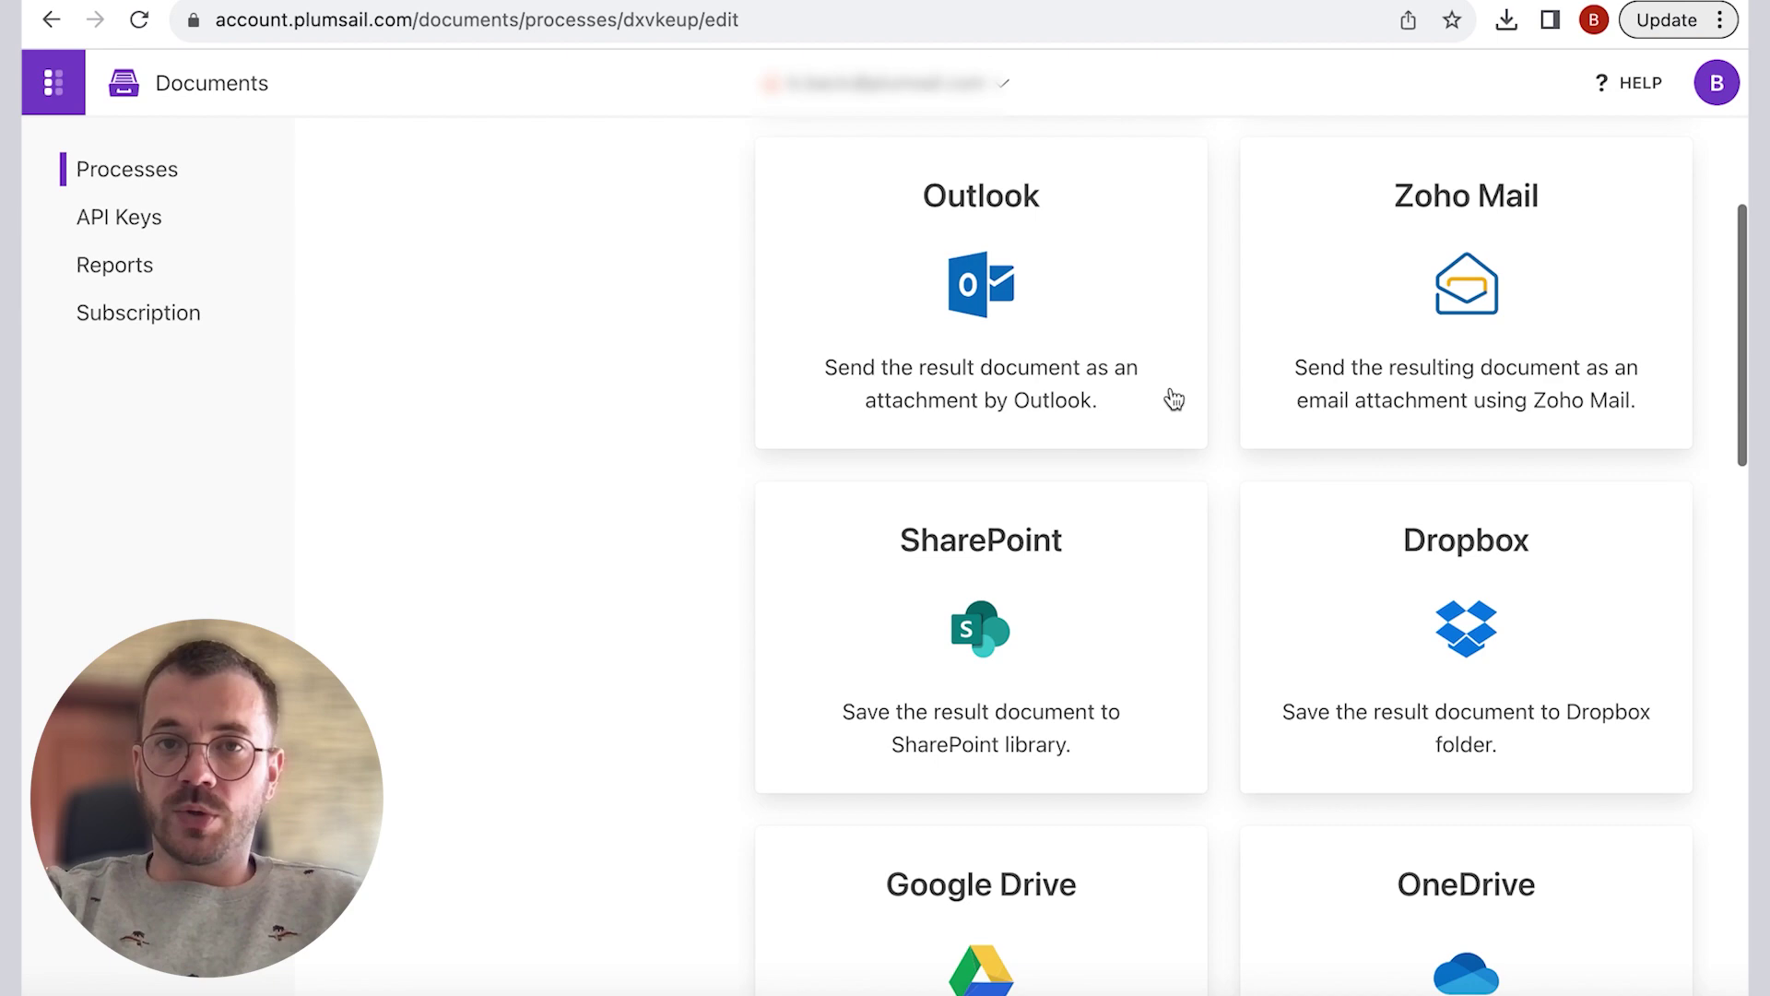
{"action": "scroll", "coordinate": [1173, 406], "scroll_direction": "down", "scroll_amount": 5}
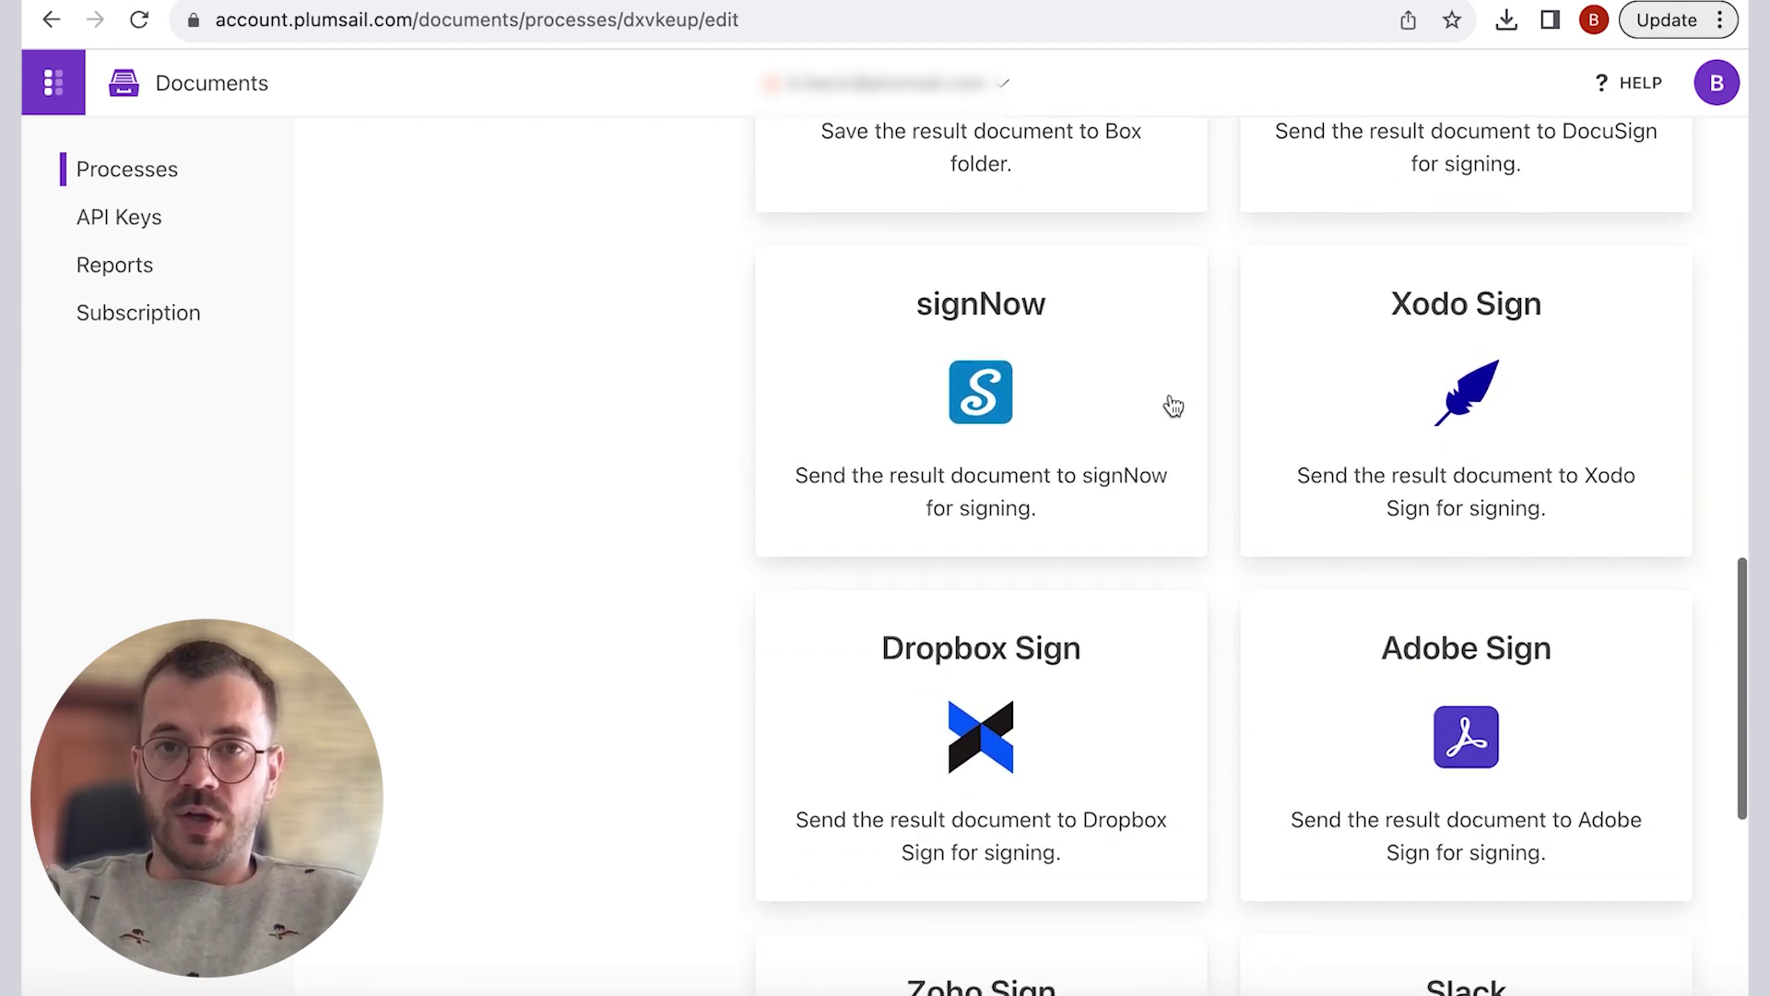
{"action": "scroll", "coordinate": [1174, 407], "scroll_direction": "up", "scroll_amount": 16}
{"action": "scroll", "coordinate": [1174, 407], "scroll_direction": "up", "scroll_amount": 2}
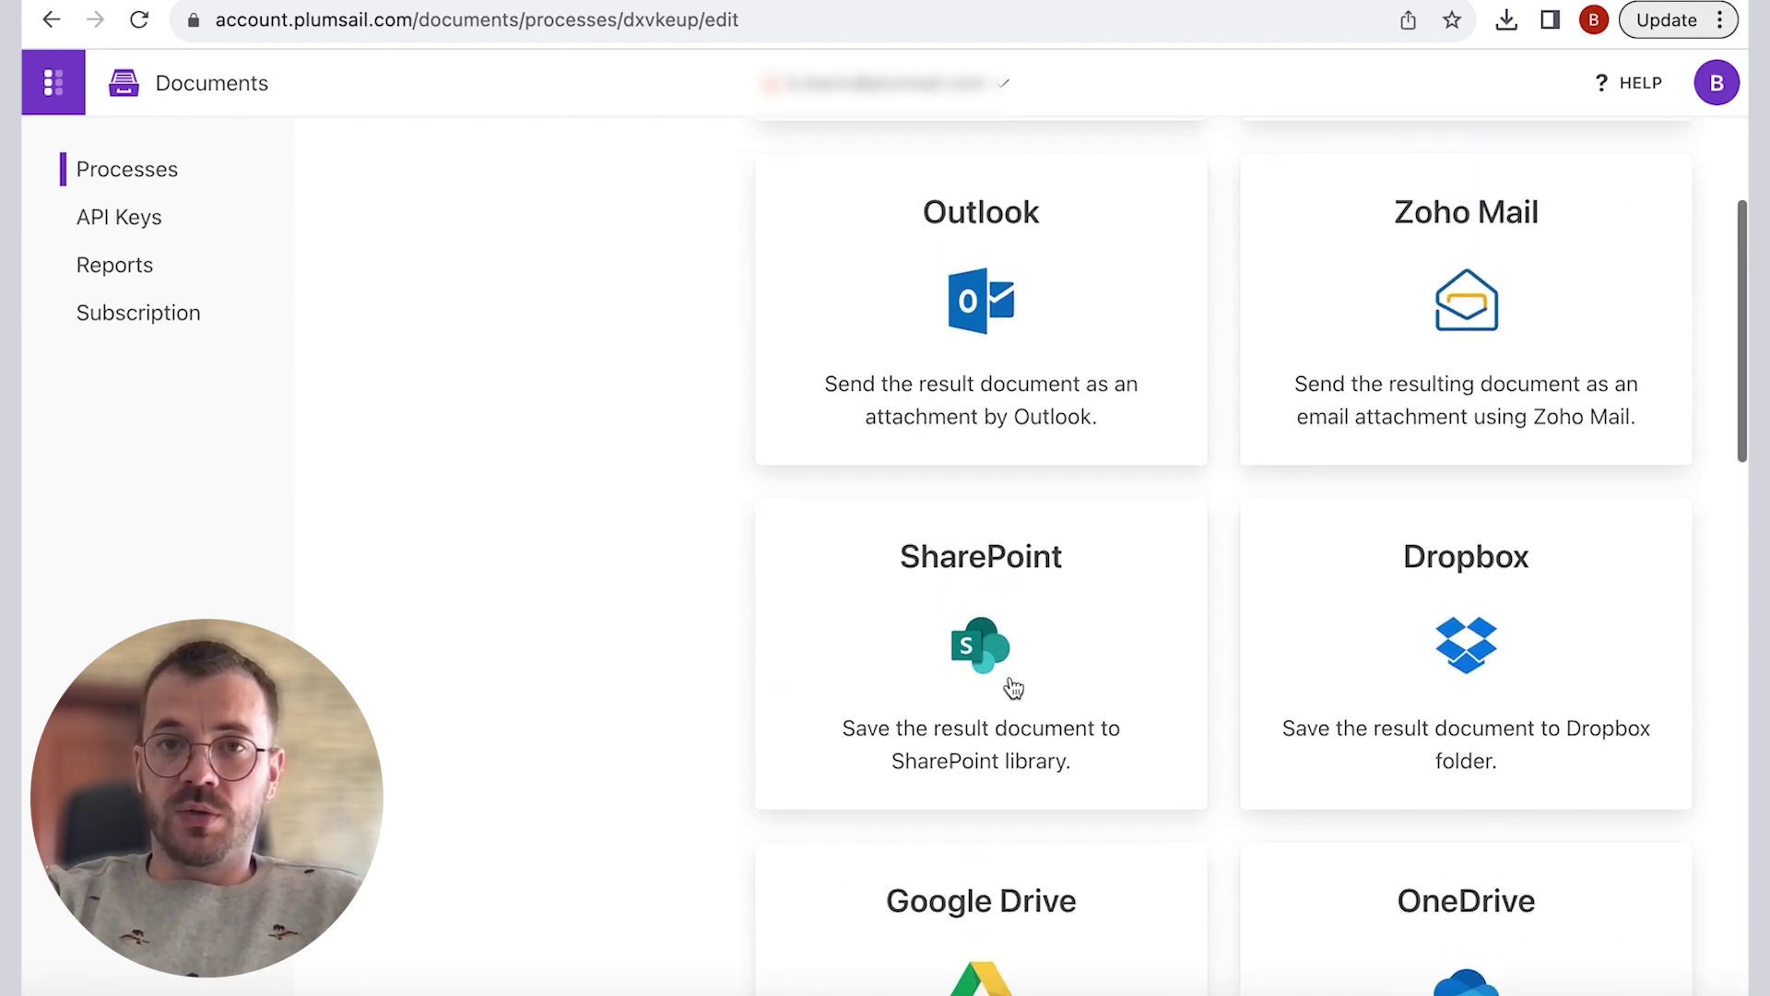
{"action": "left_click", "coordinate": [1007, 681]}
{"action": "left_click", "coordinate": [1054, 394]}
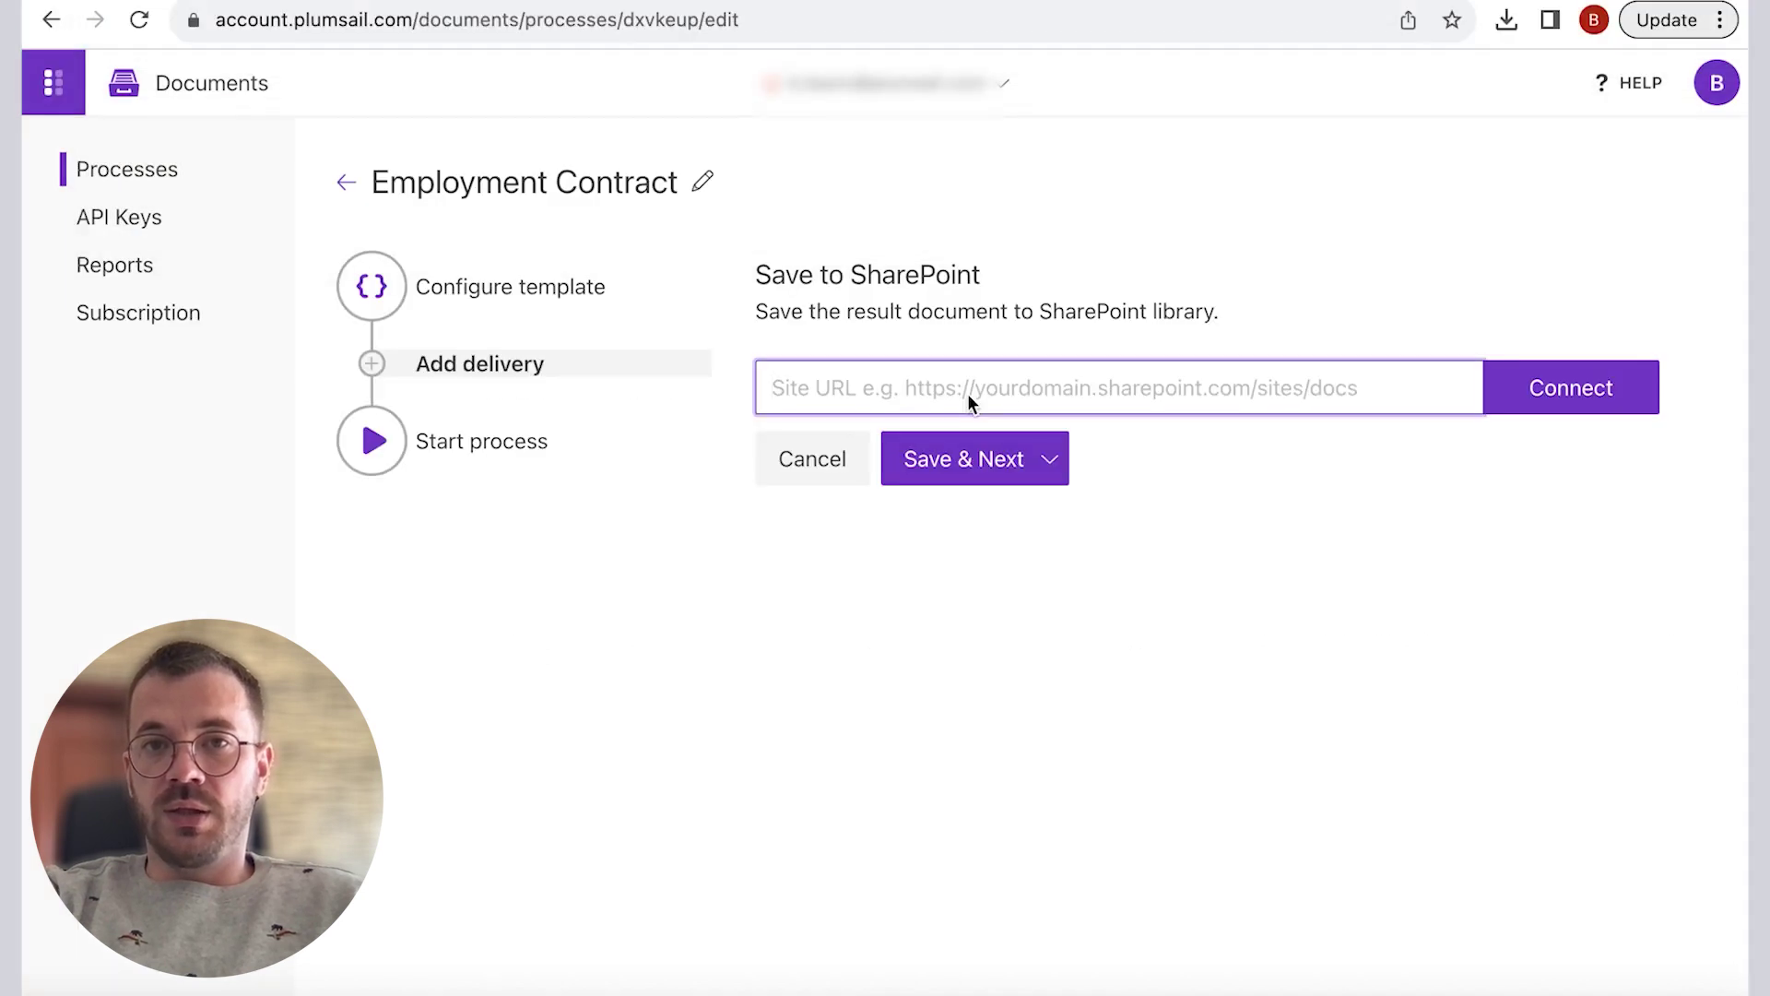
{"action": "key", "text": "ctrl+v"}
{"action": "left_click", "coordinate": [1571, 387]}
{"action": "left_click", "coordinate": [830, 458]}
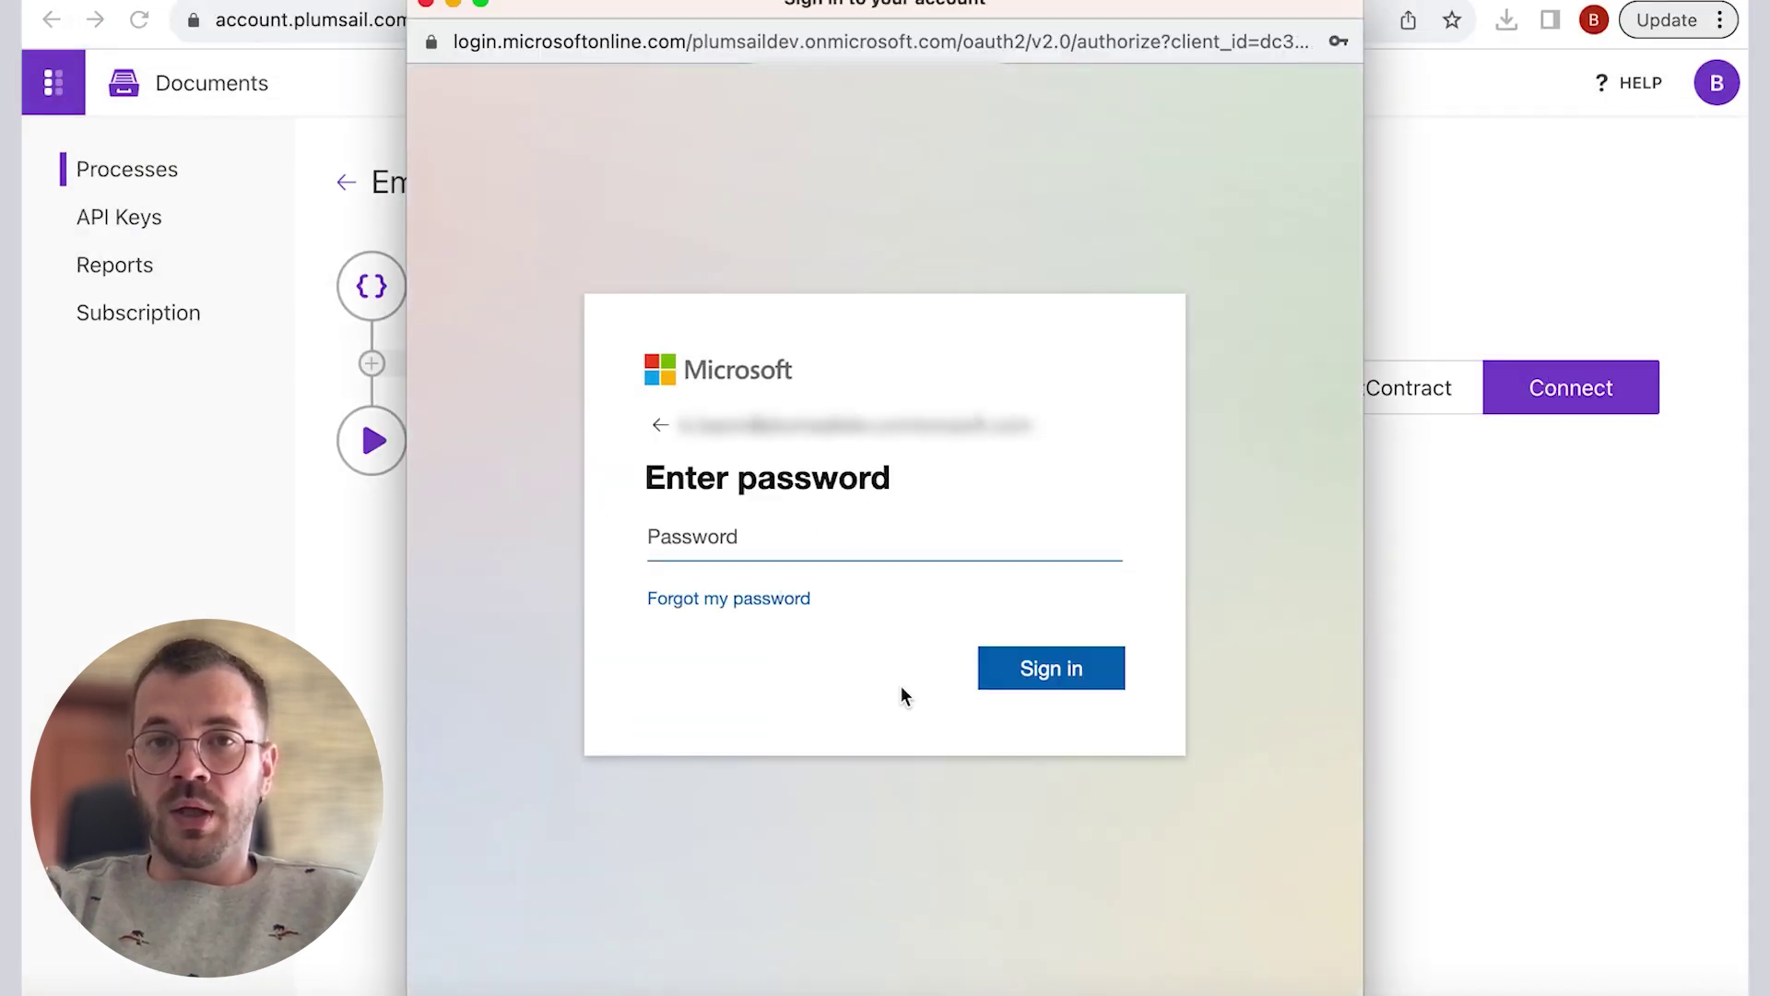
{"action": "left_click", "coordinate": [901, 535]}
{"action": "key", "text": "ctrl+v"}
{"action": "left_click", "coordinate": [1051, 667]}
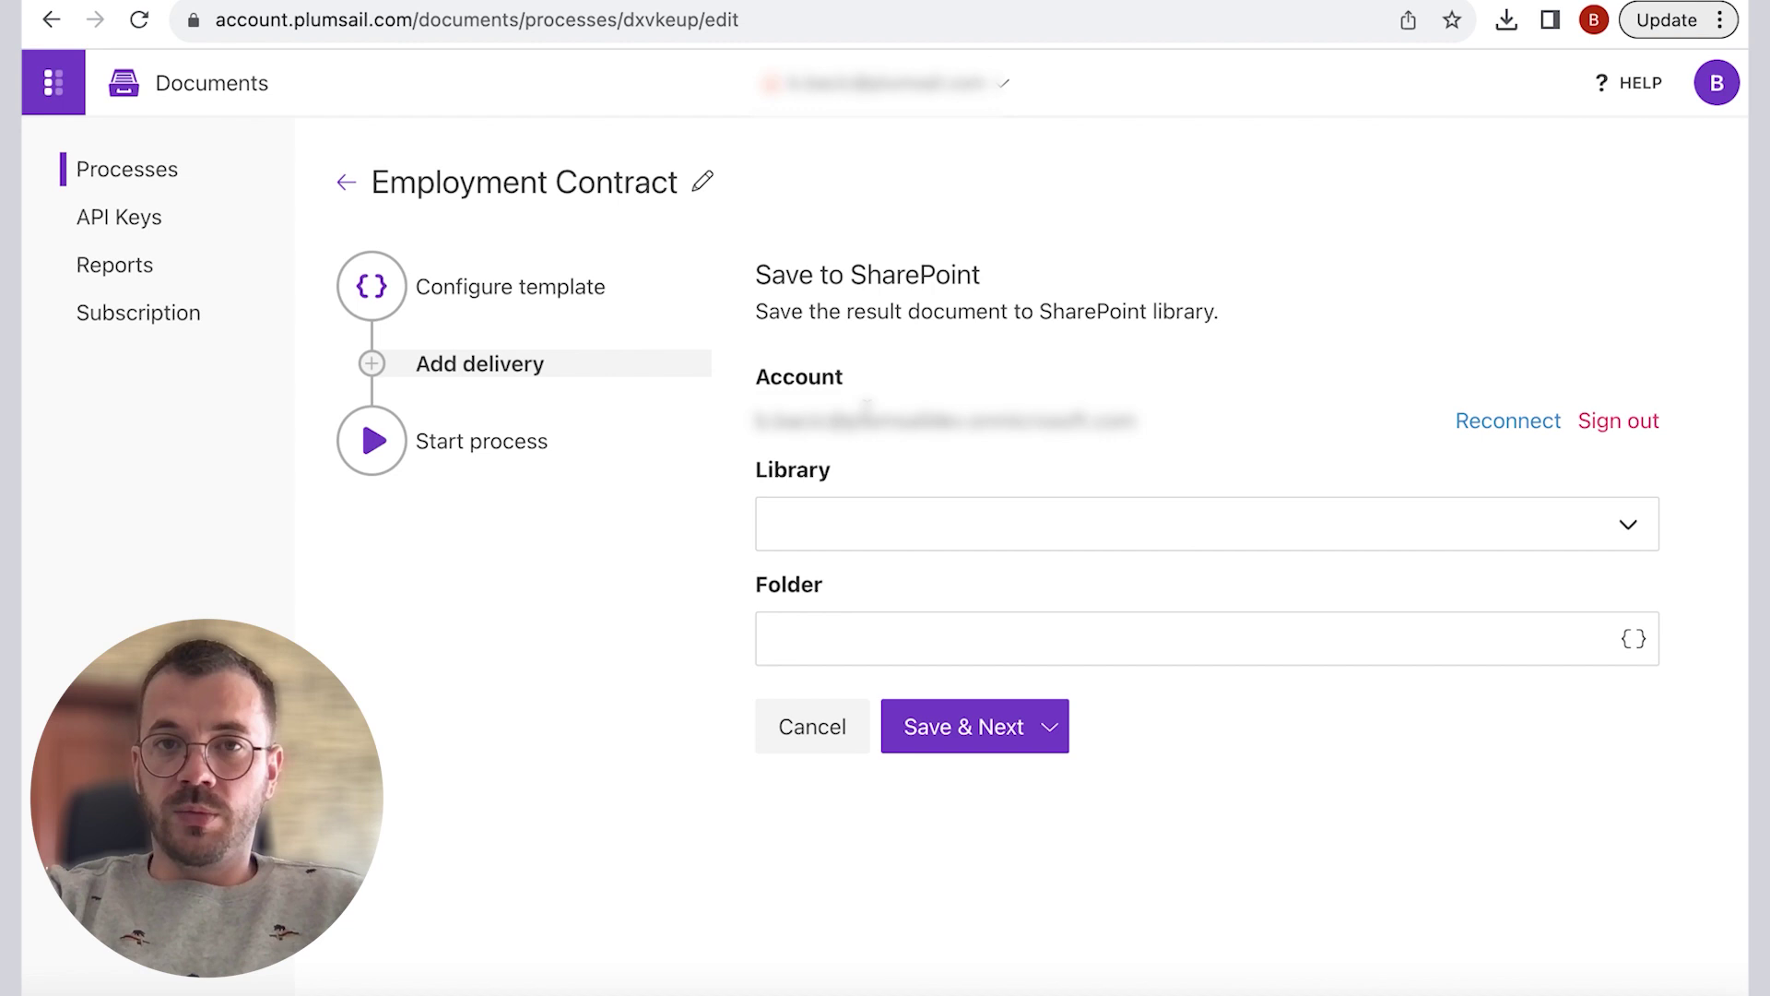
Step: Target the Shared Documents library at folder /Employees/{{employeeName}} and save the delivery
{"action": "left_click", "coordinate": [1631, 530]}
{"action": "left_click", "coordinate": [1401, 531]}
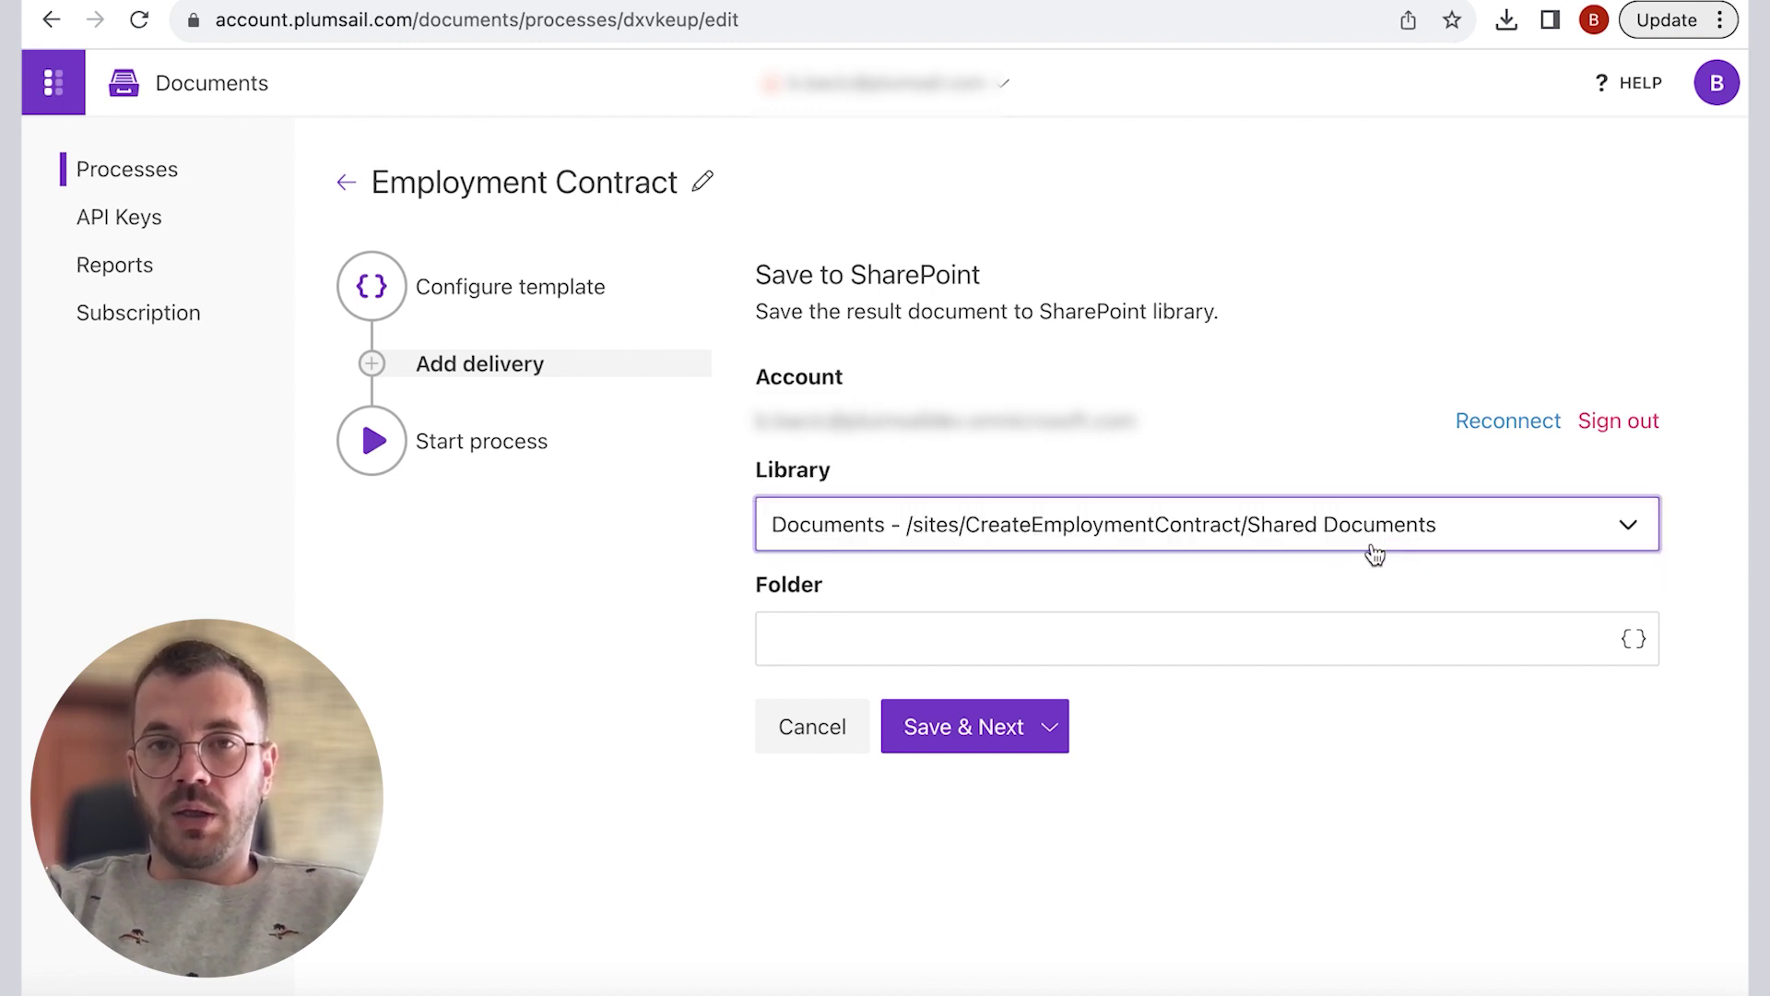
{"action": "left_click", "coordinate": [1064, 643]}
{"action": "type", "text": "/Employees/"}
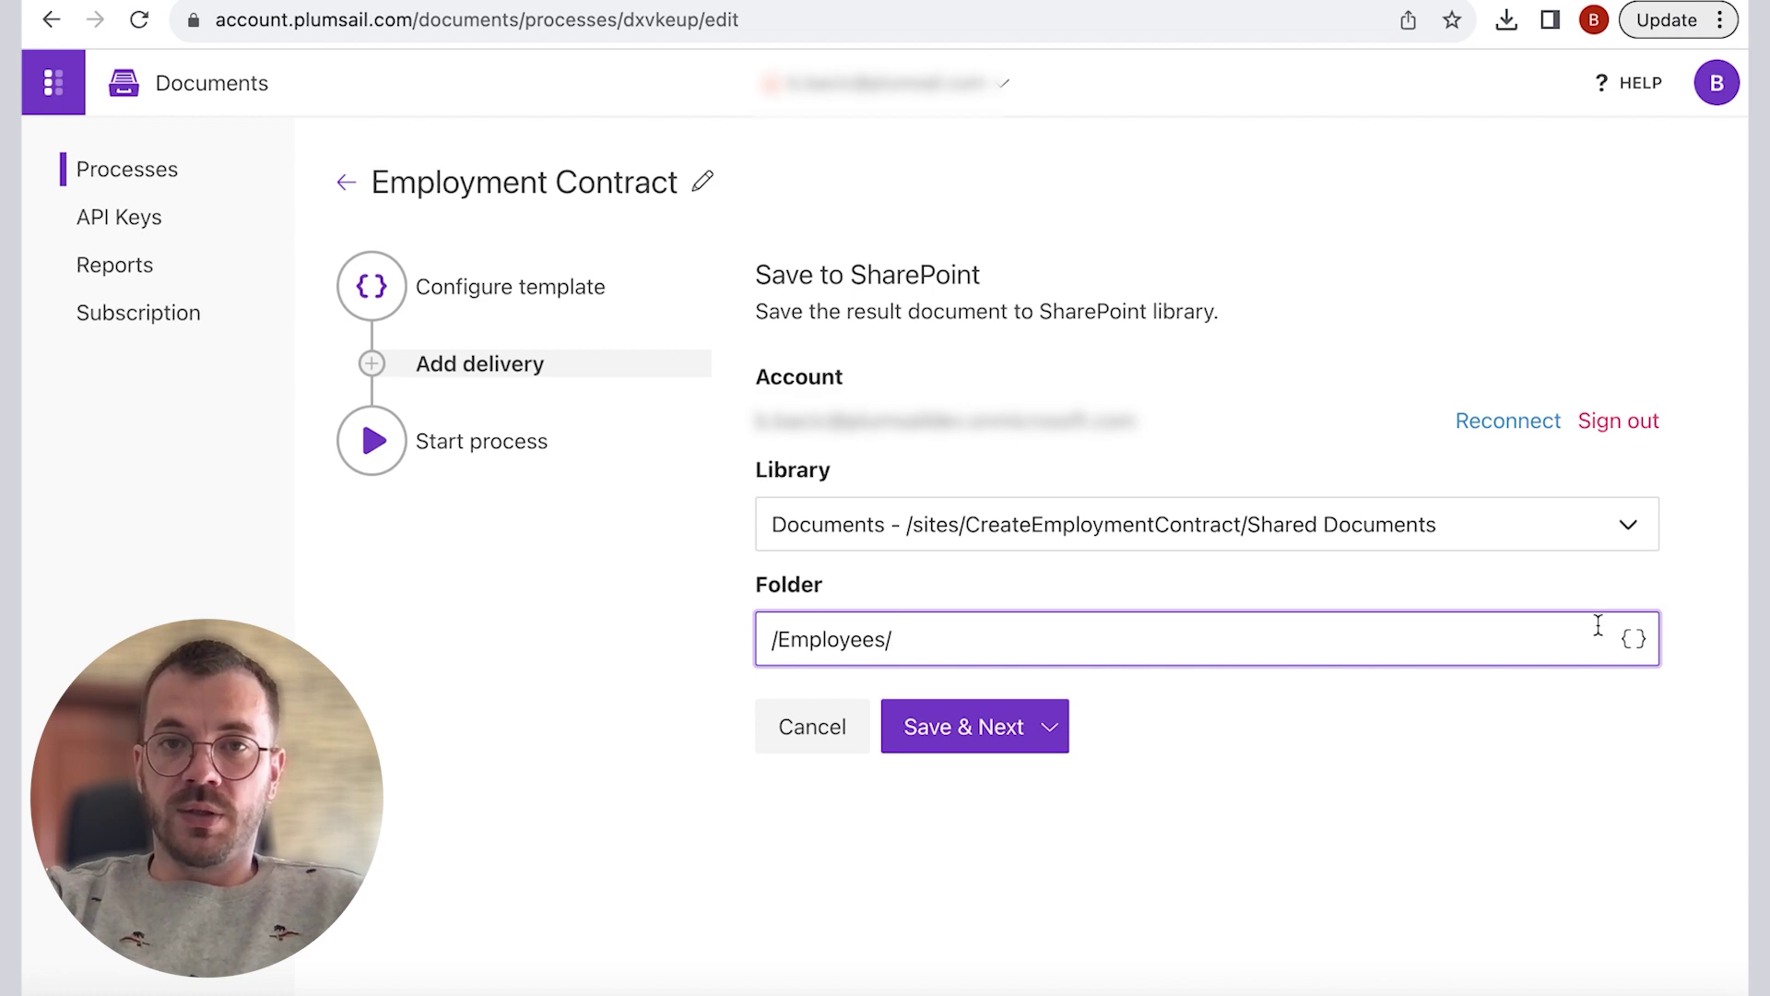
{"action": "left_click", "coordinate": [1632, 640]}
{"action": "scroll", "coordinate": [1560, 454], "scroll_direction": "down", "scroll_amount": 2}
{"action": "left_click", "coordinate": [1558, 459]}
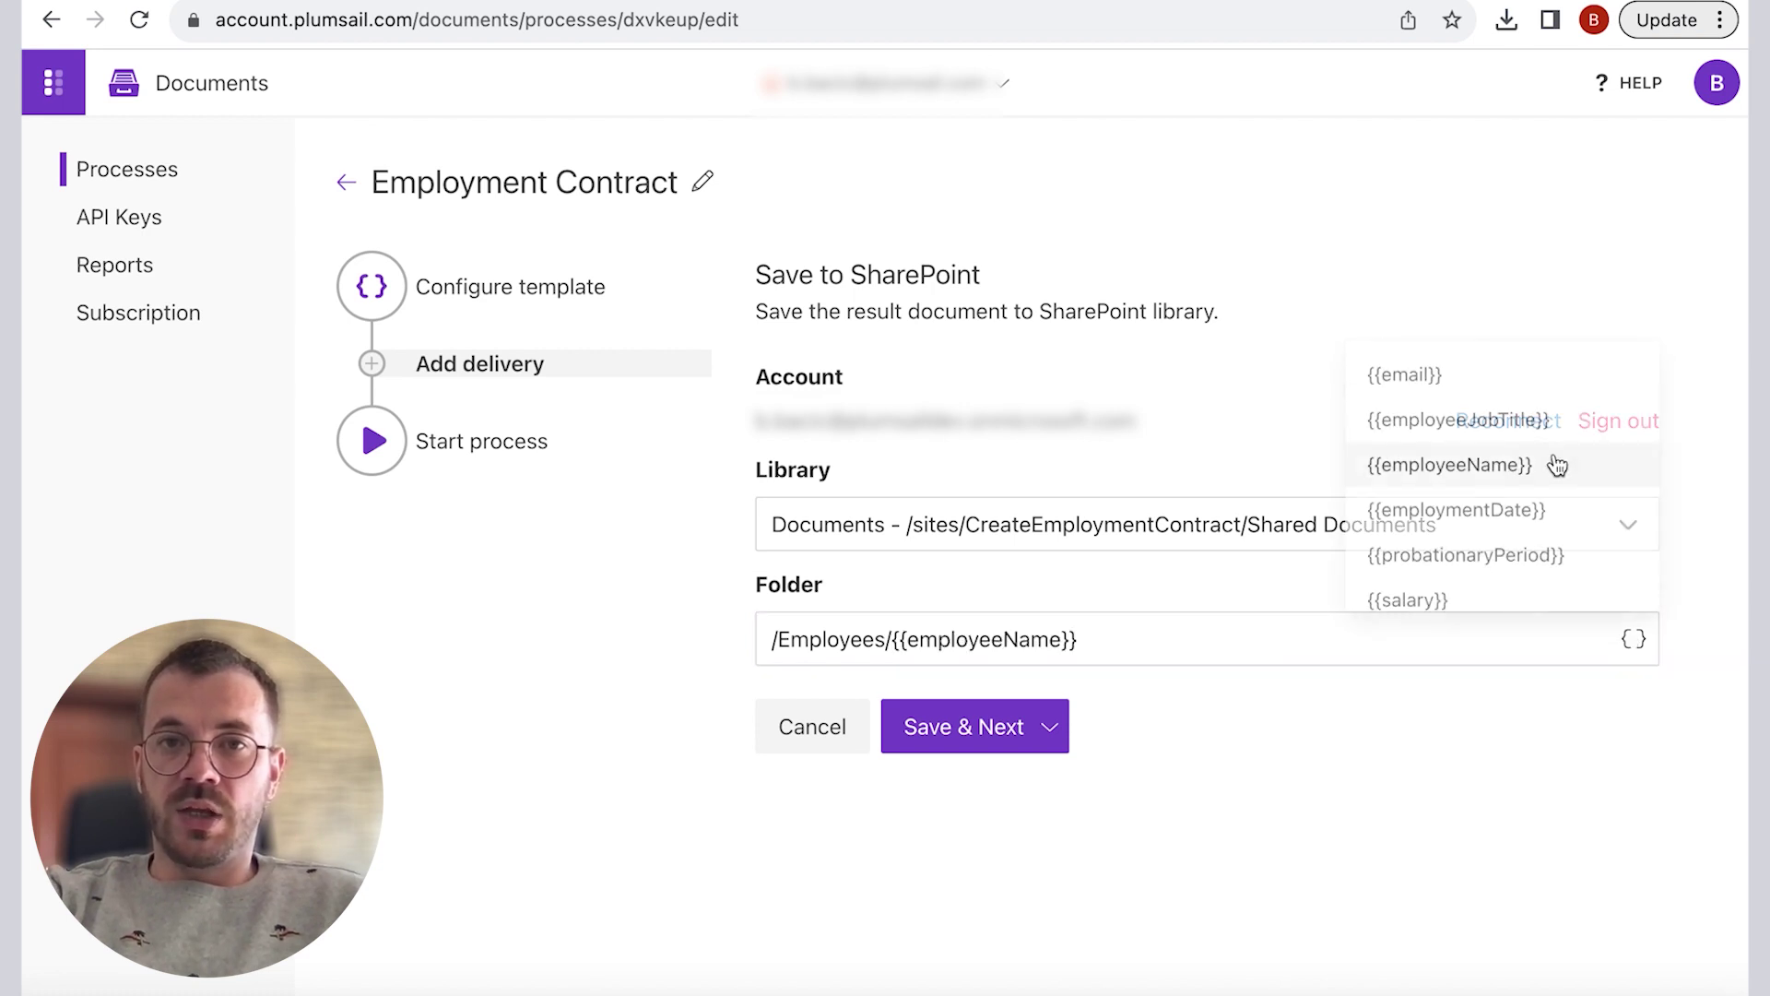
{"action": "left_click", "coordinate": [1026, 726]}
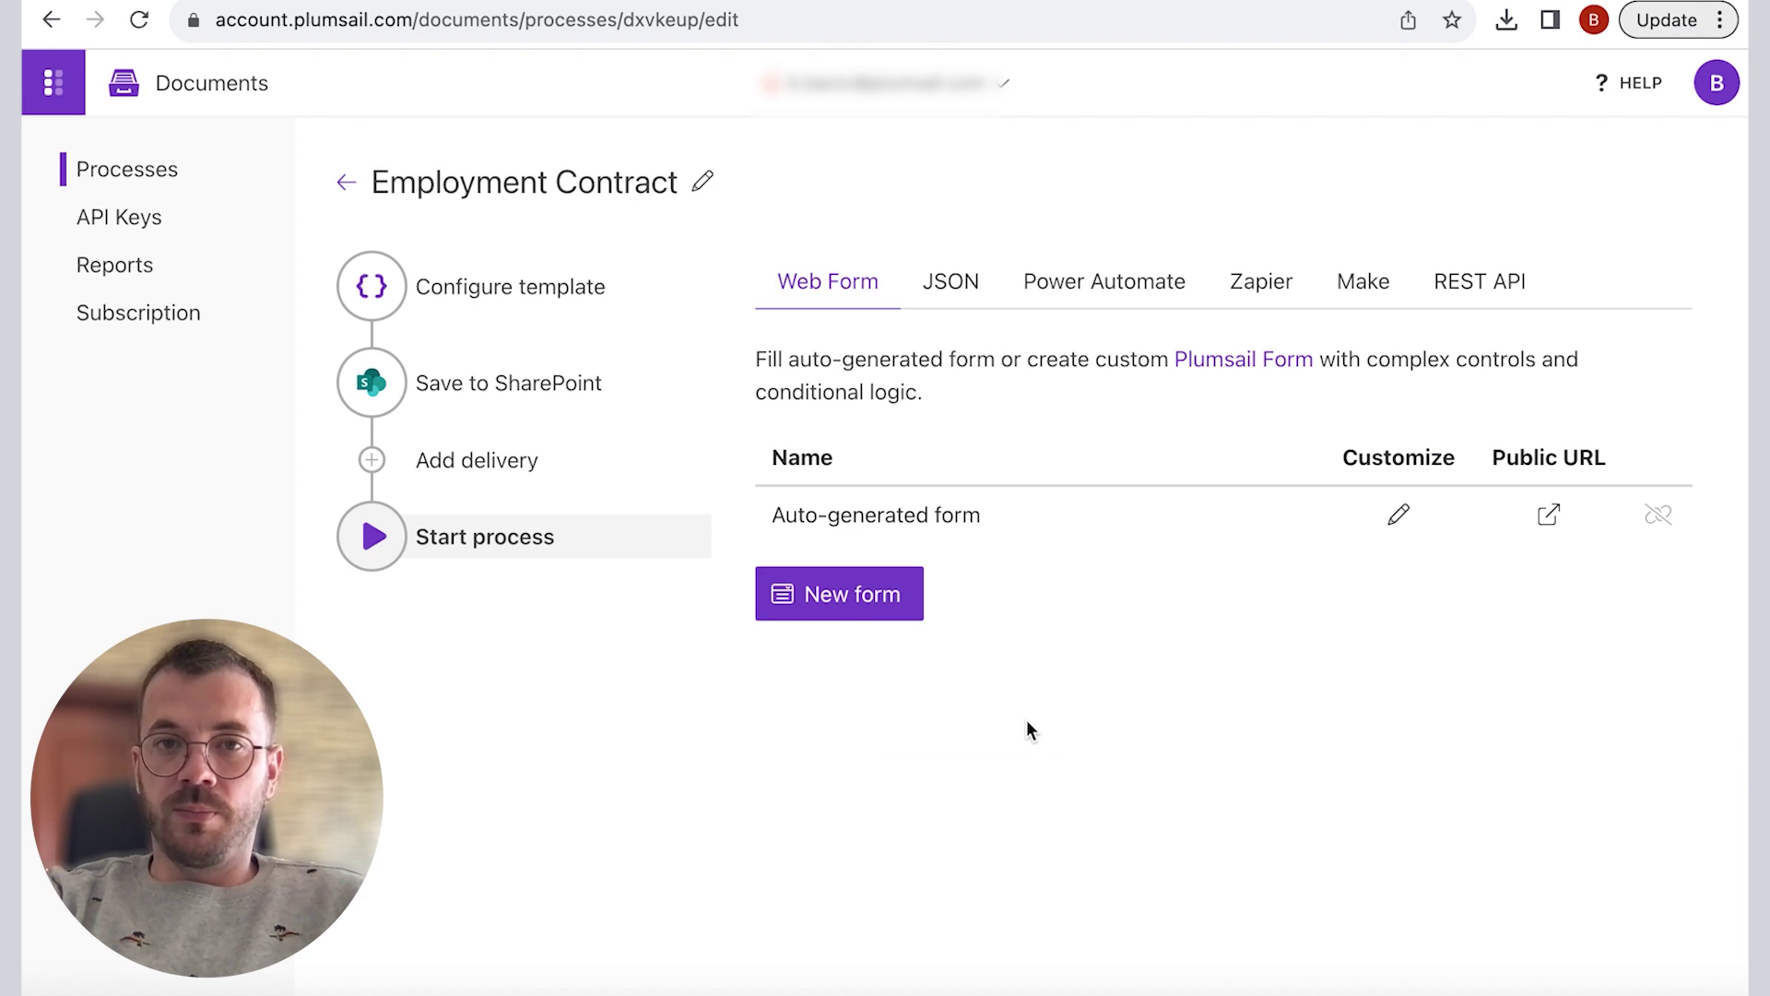
Step: Add a Zoho Mail delivery and connect and authorize the Zoho Mail account
{"action": "left_click", "coordinate": [507, 469]}
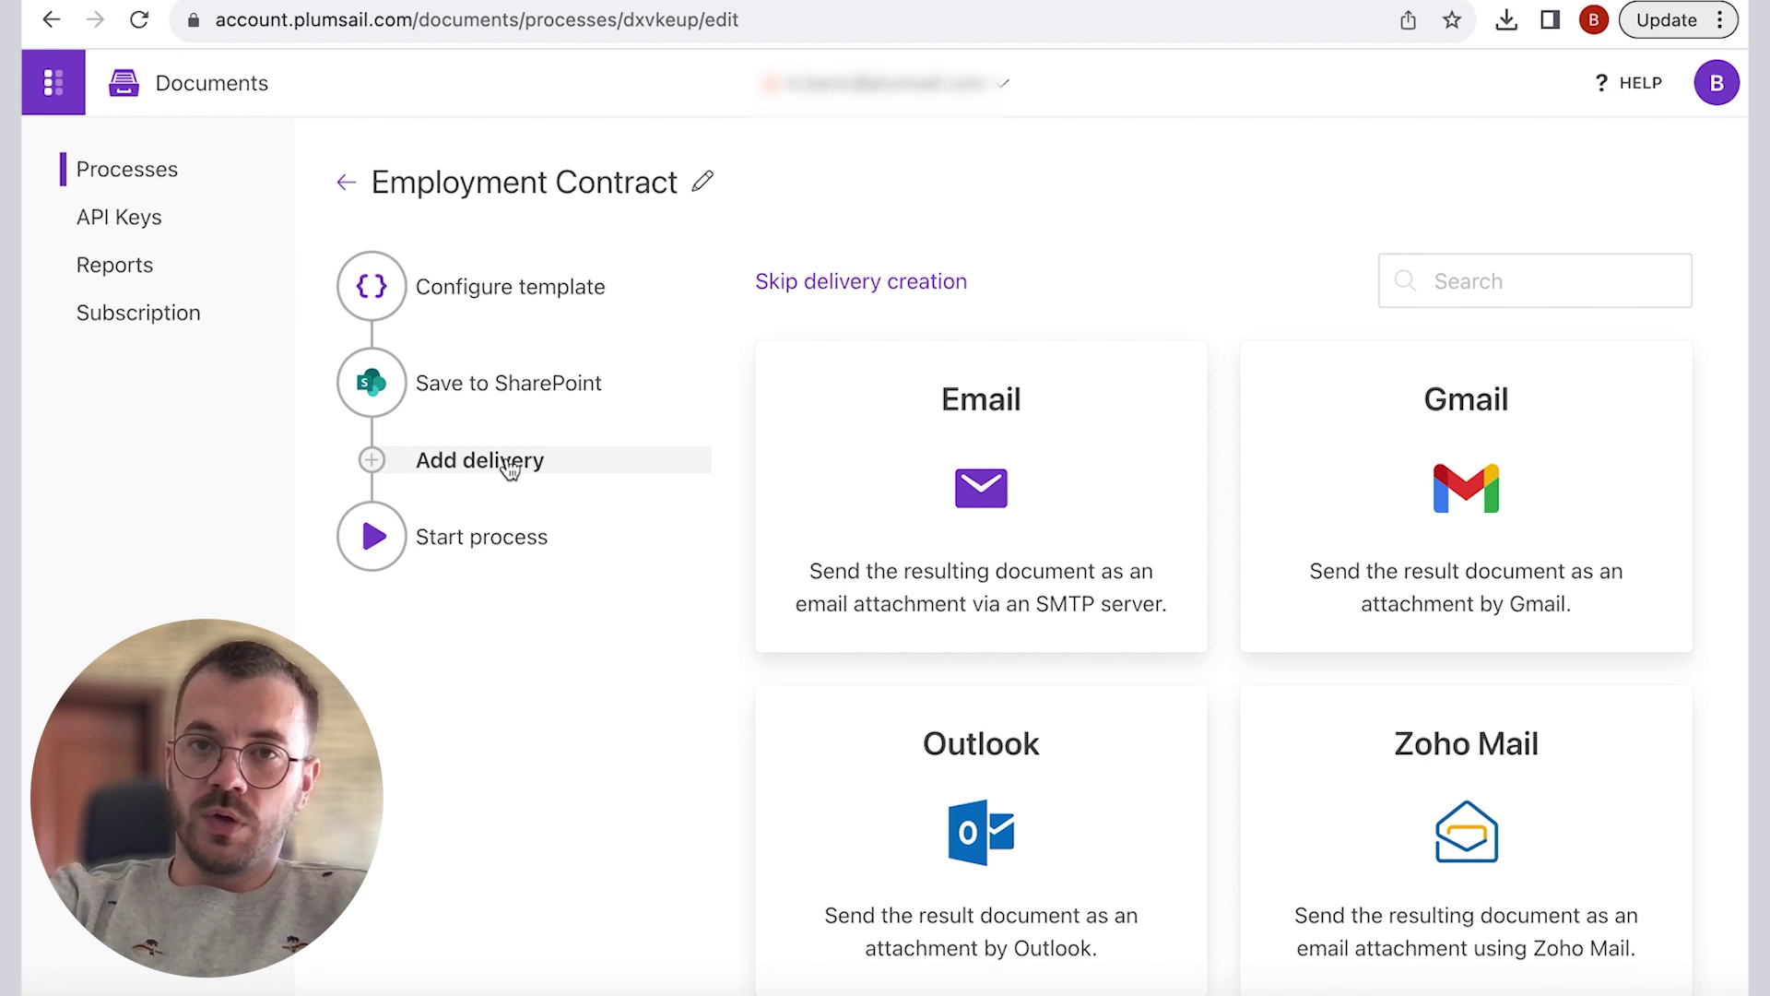
{"action": "scroll", "coordinate": [1233, 489], "scroll_direction": "down", "scroll_amount": 2}
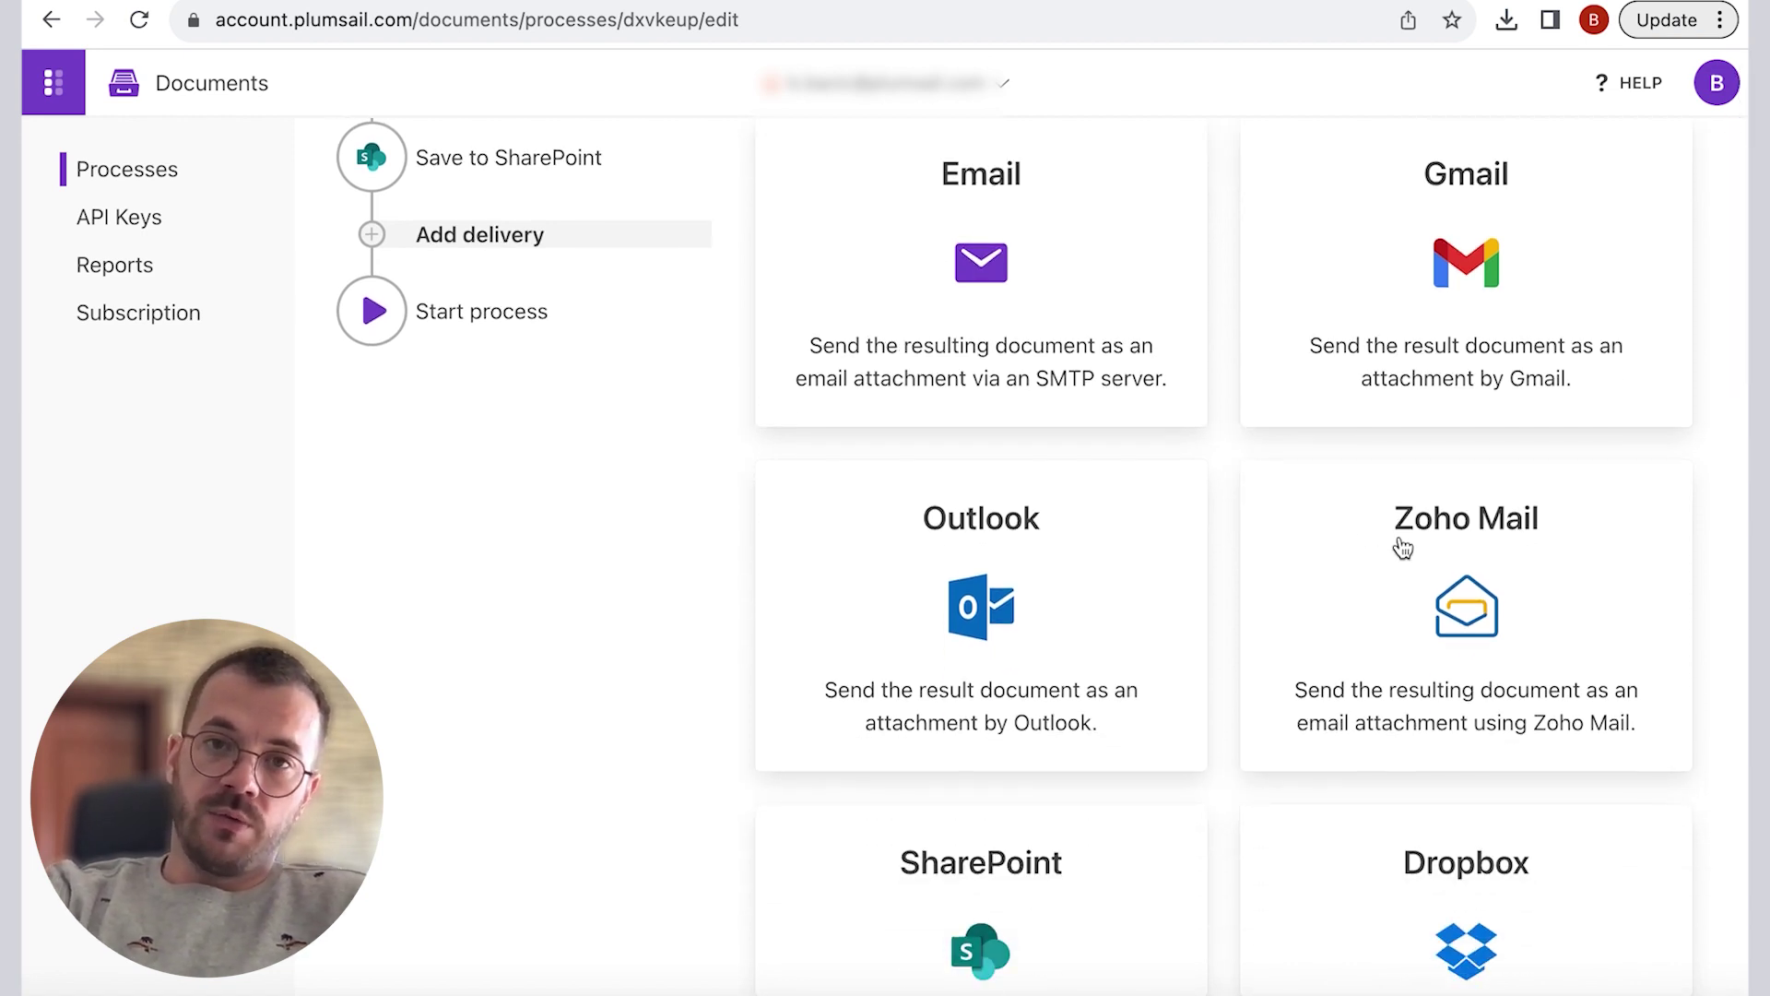
{"action": "left_click", "coordinate": [1400, 546]}
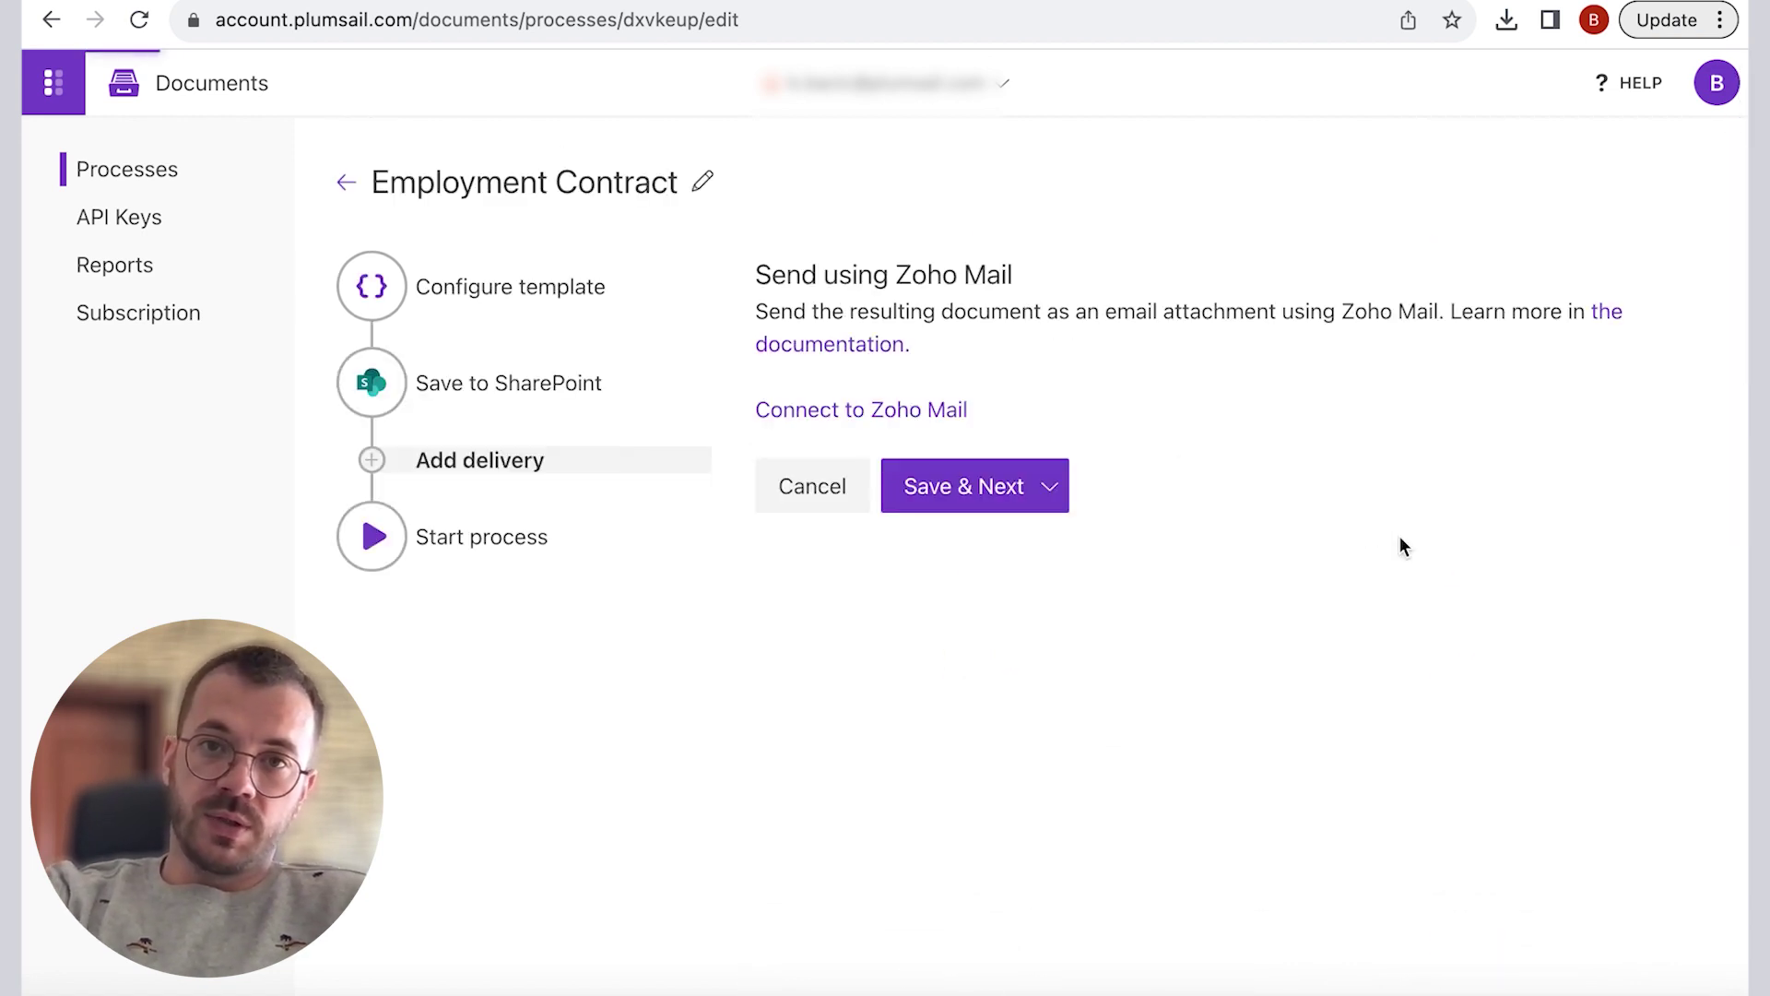
{"action": "left_click", "coordinate": [927, 415]}
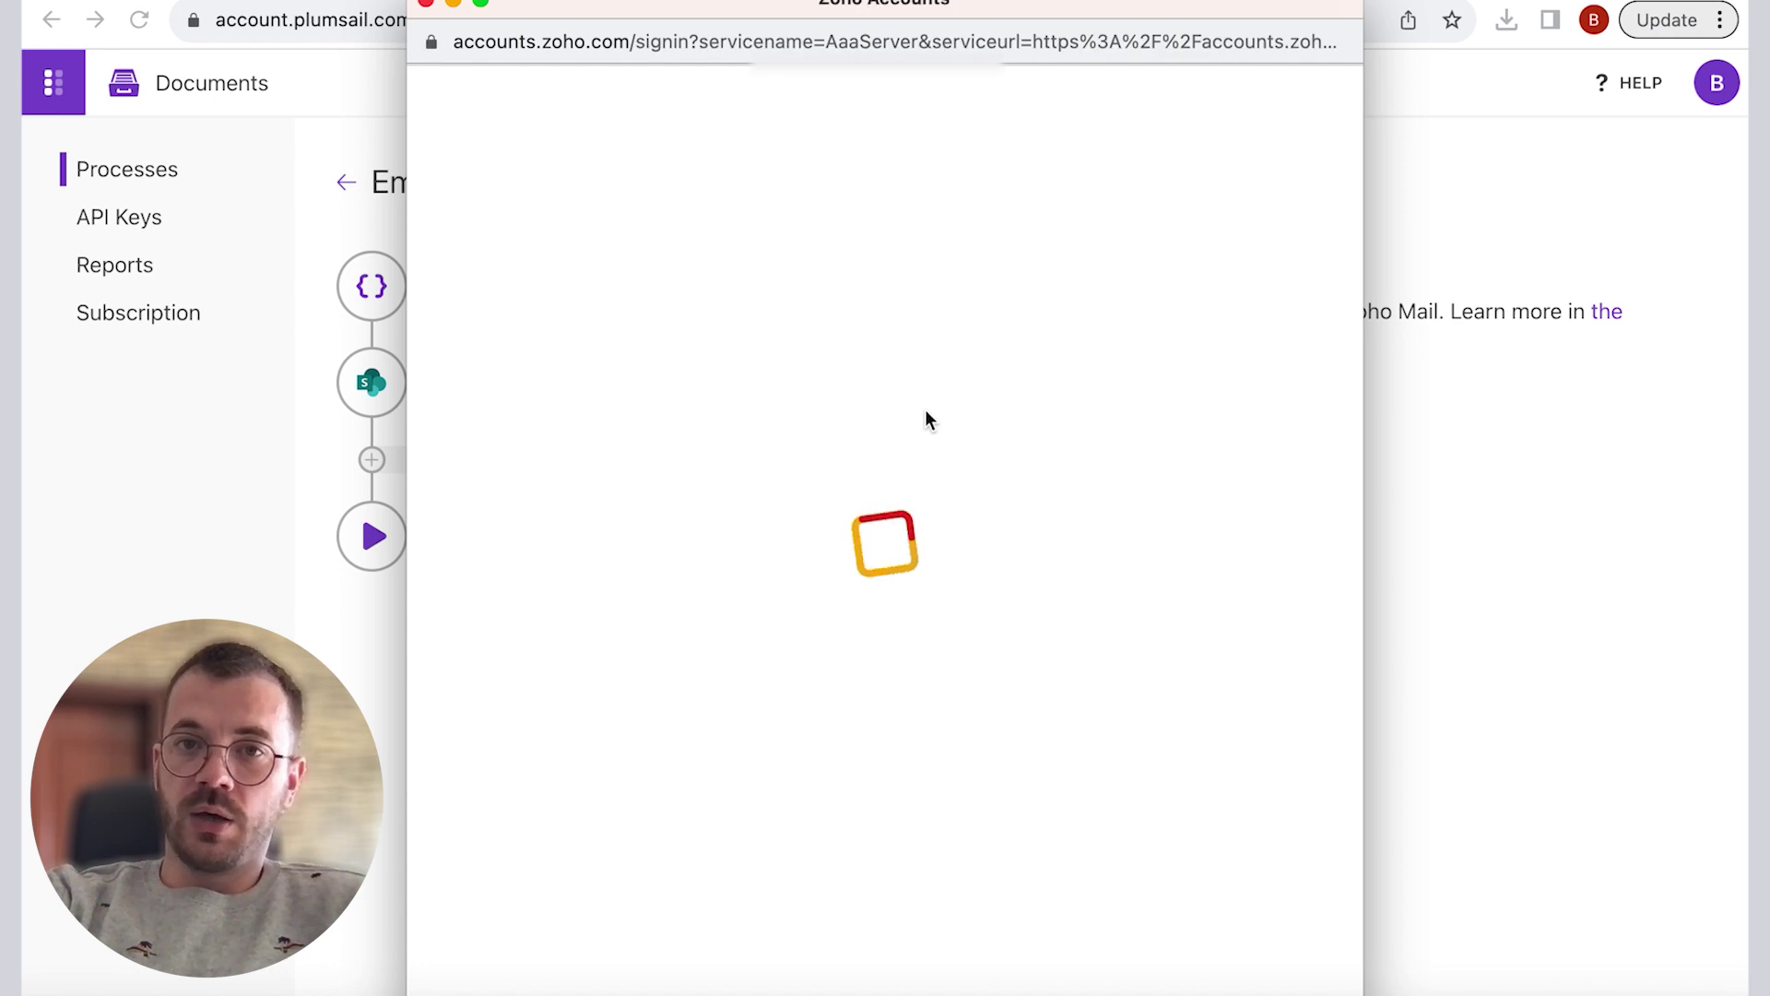
{"action": "left_click", "coordinate": [900, 414]}
{"action": "key", "text": "Down"}
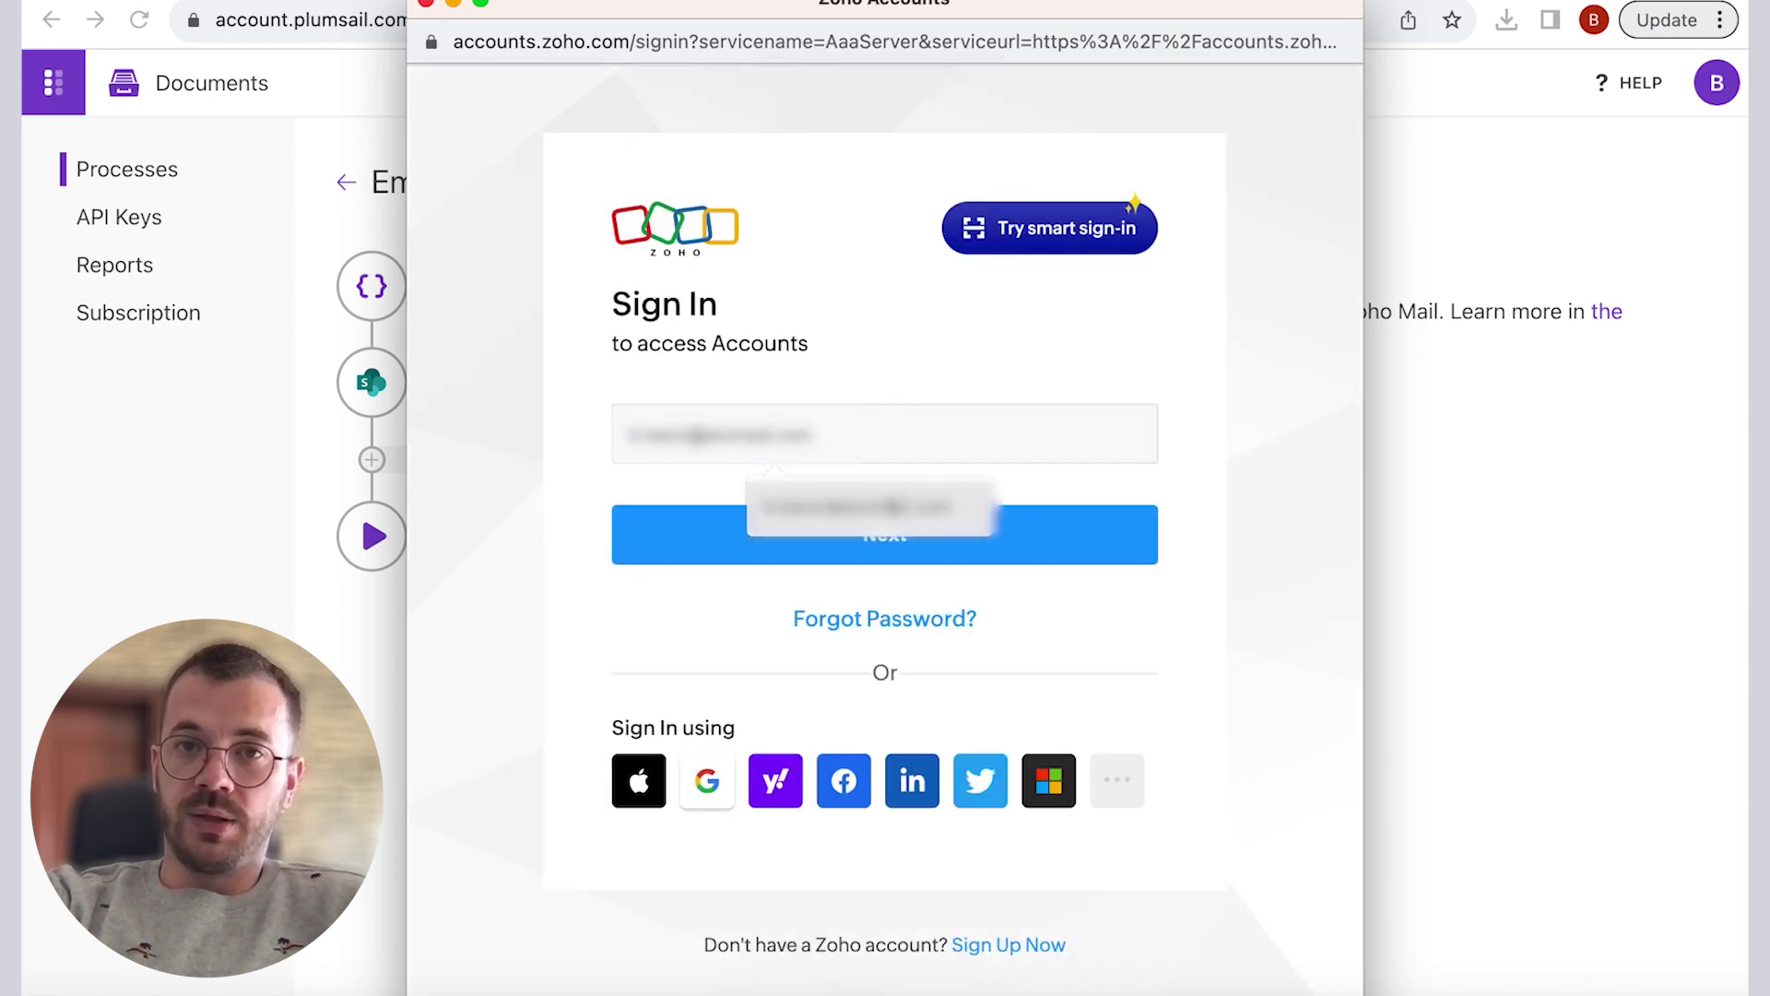
{"action": "key", "text": "Return"}
{"action": "left_click", "coordinate": [889, 535]}
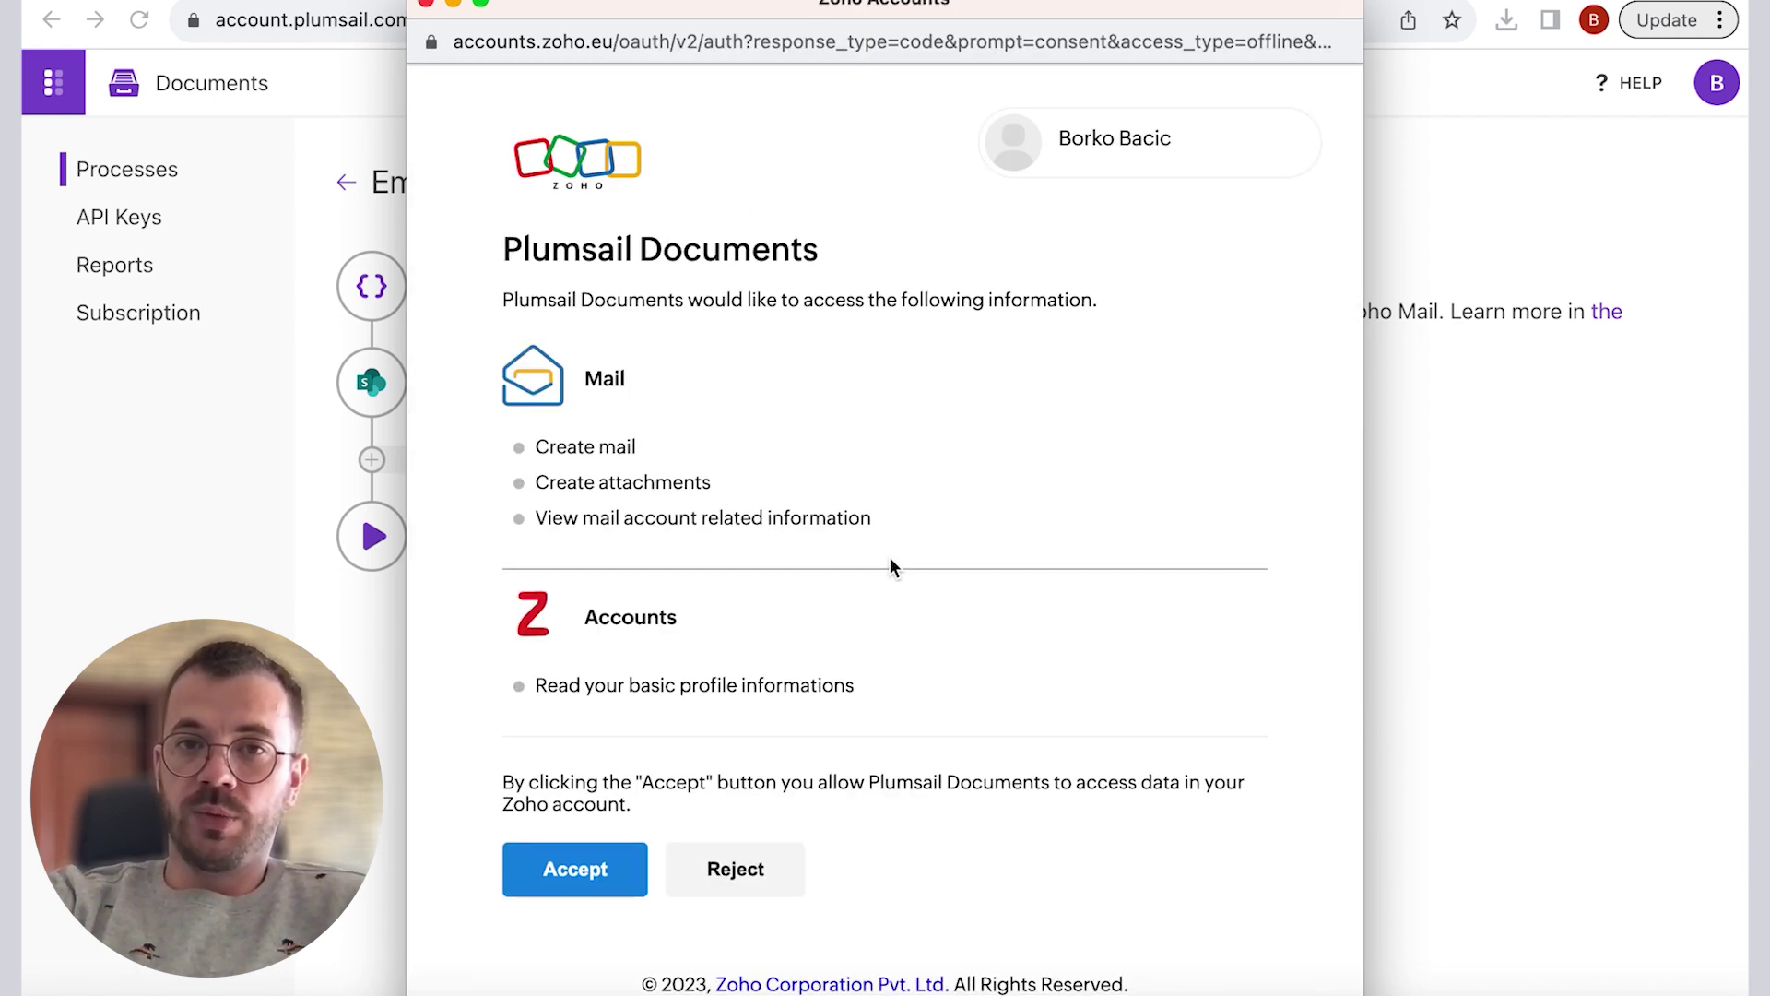
{"action": "left_click", "coordinate": [593, 865]}
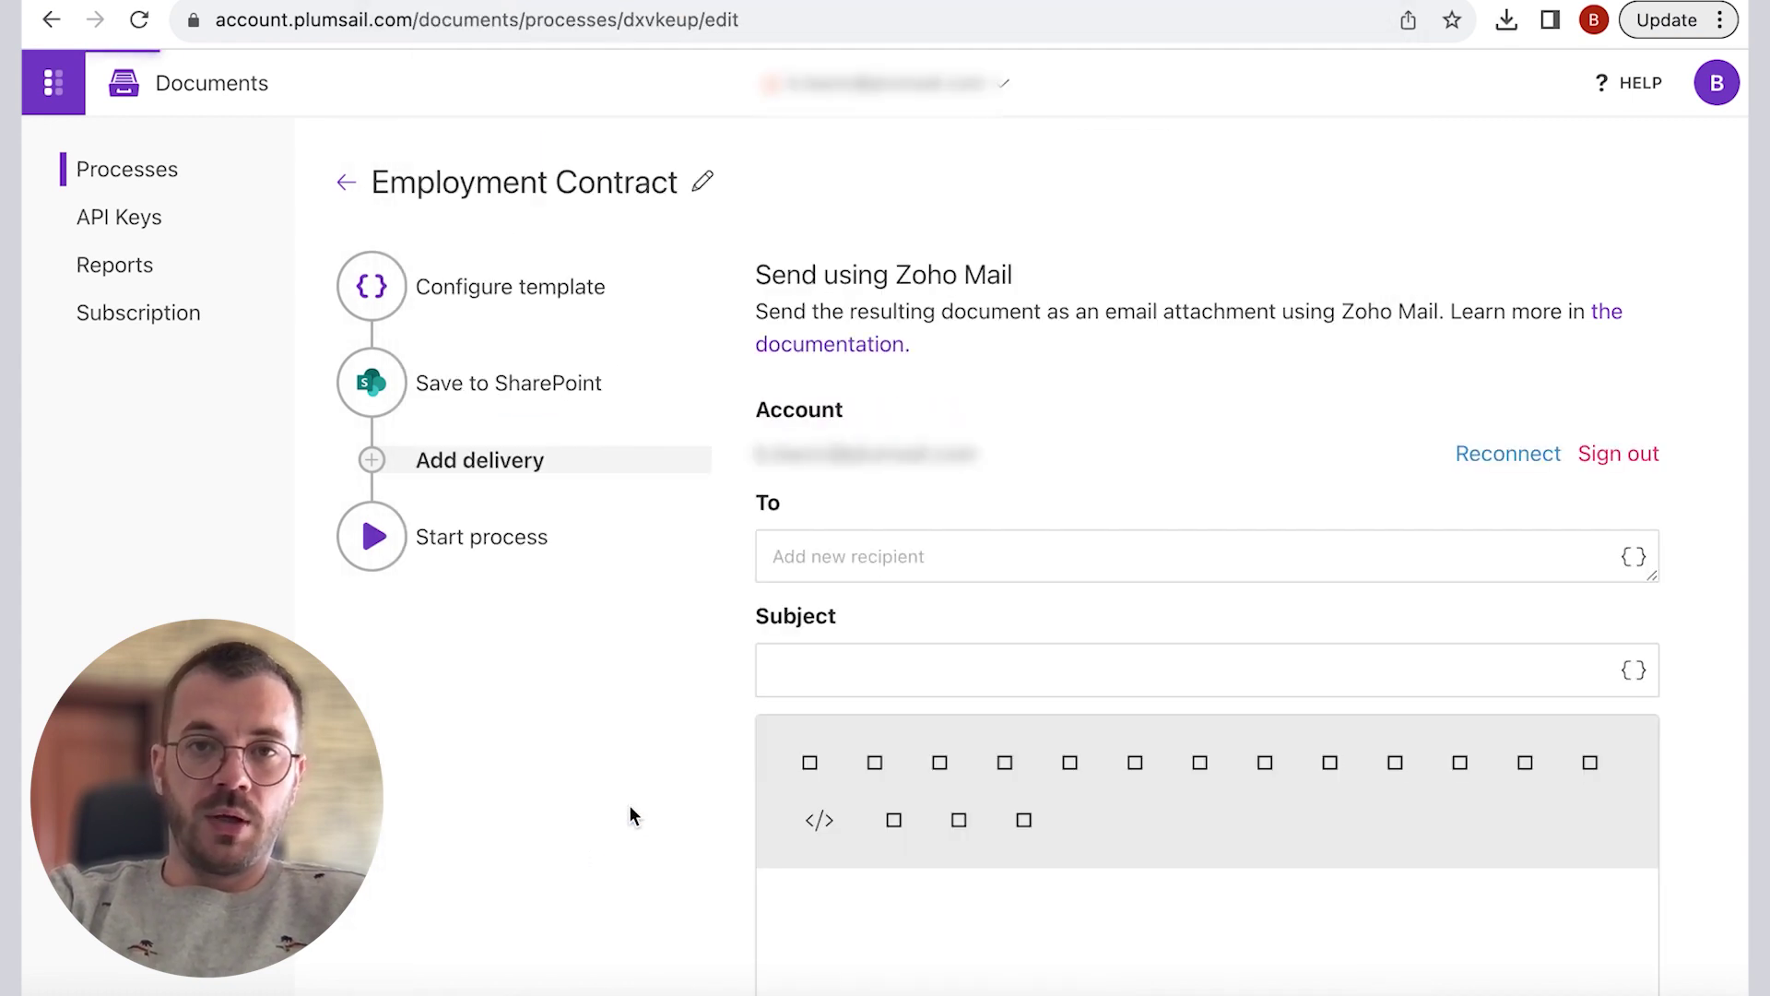
Step: Address the email to the {{email}} token with subject 'Your Employment Contract'
{"action": "scroll", "coordinate": [987, 464], "scroll_direction": "down", "scroll_amount": 1}
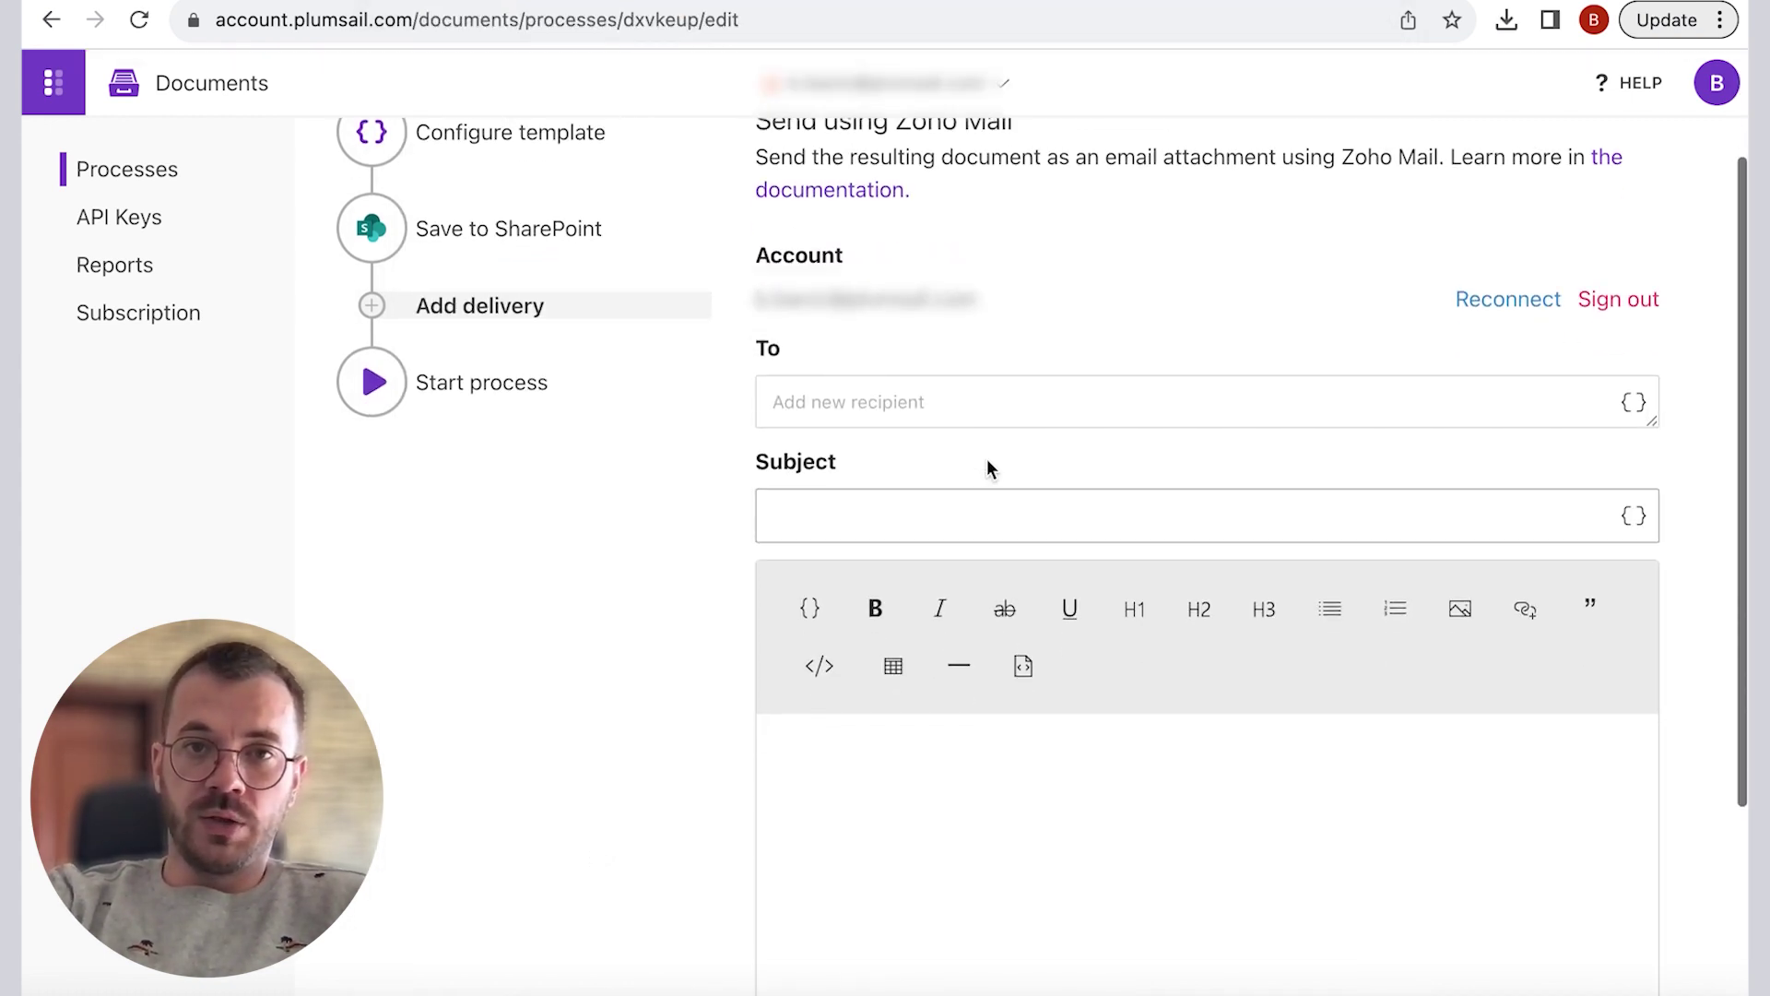
{"action": "left_click", "coordinate": [1632, 405]}
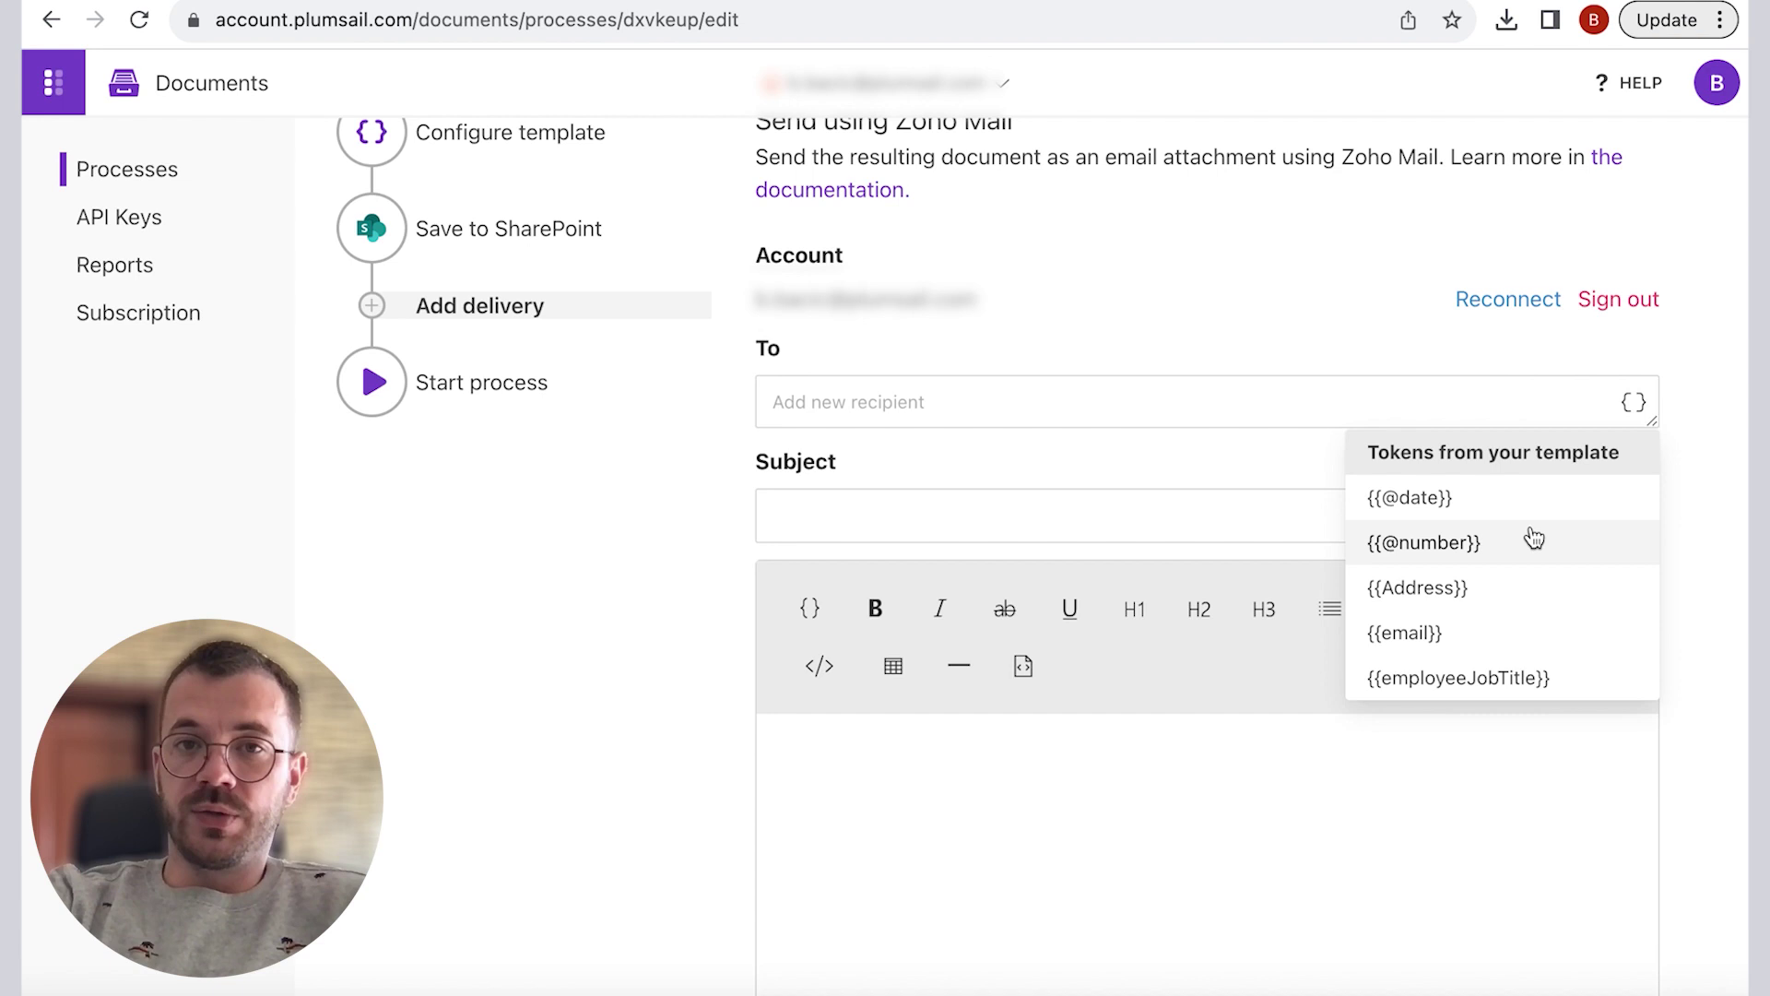
{"action": "scroll", "coordinate": [1529, 538], "scroll_direction": "down", "scroll_amount": 1}
{"action": "left_click", "coordinate": [1481, 581]}
{"action": "left_click", "coordinate": [1126, 535]}
{"action": "type", "text": "Your"}
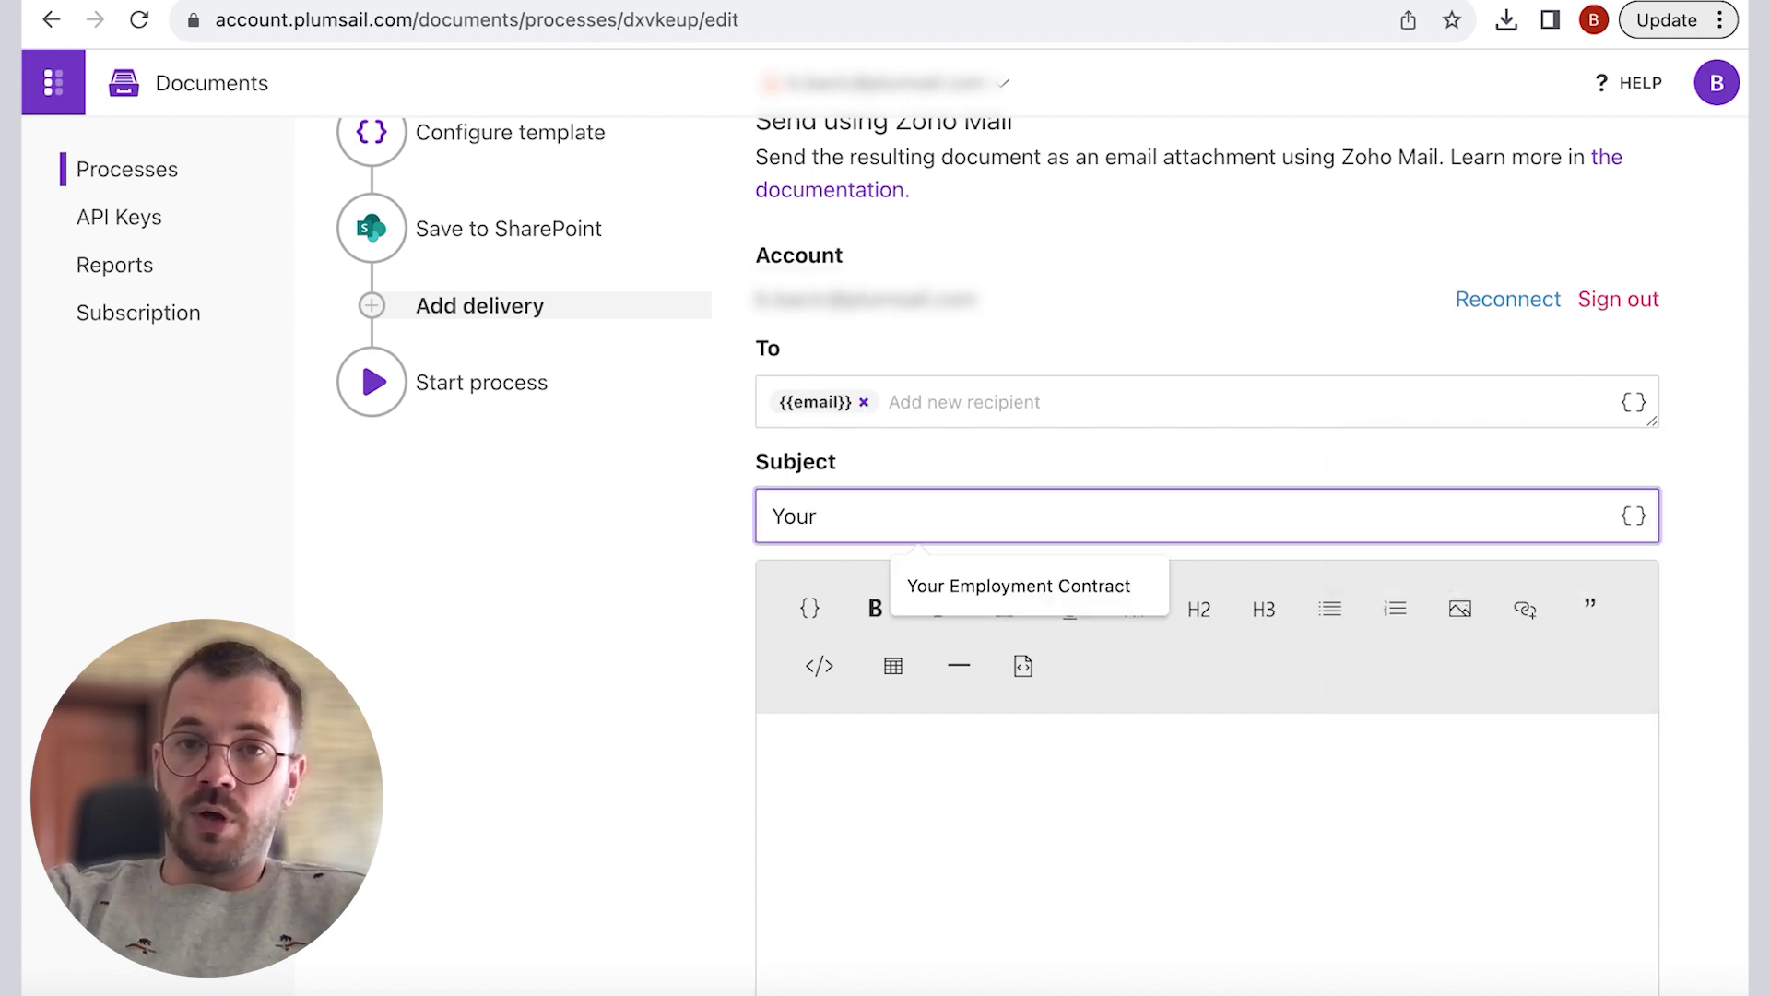
{"action": "type", "text": " Employment Contract"}
{"action": "left_click", "coordinate": [893, 738]}
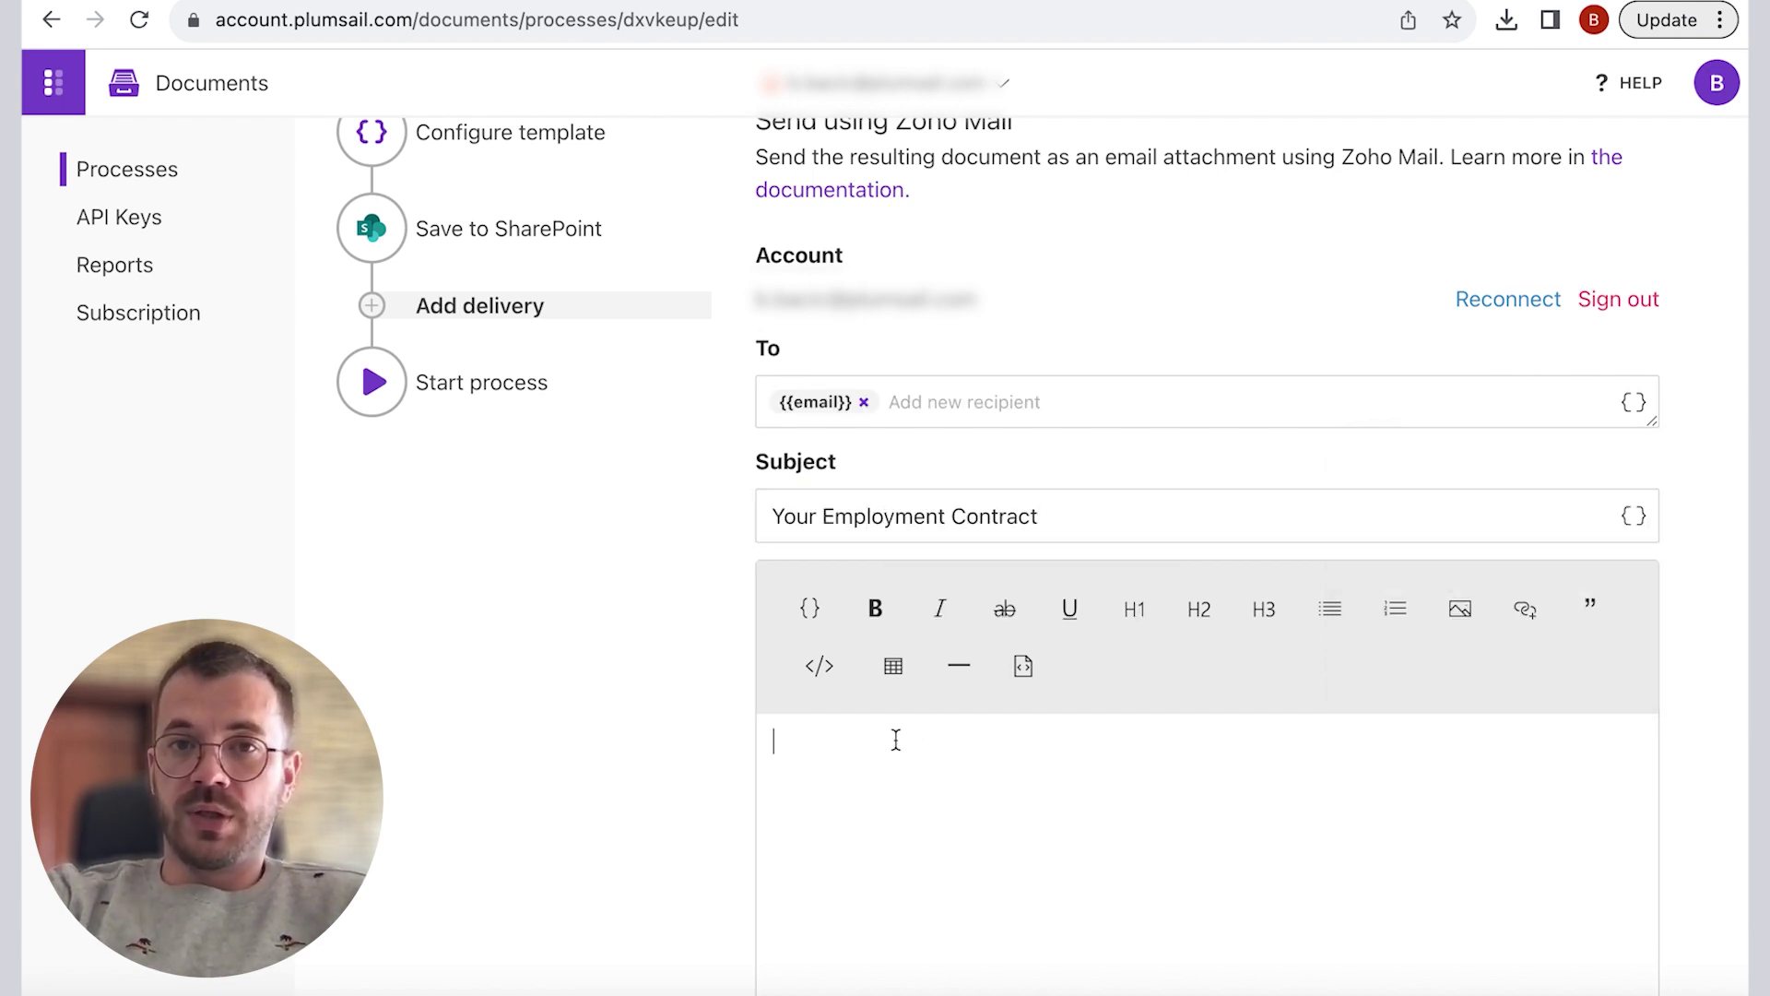
Step: Write the body 'Hello {{employeeName}}!', the attached-contract line, and sign off 'Best regards, Plumsail HR Department'
{"action": "type", "text": "Hello"}
{"action": "left_click", "coordinate": [810, 607]}
{"action": "scroll", "coordinate": [1052, 741], "scroll_direction": "down", "scroll_amount": 1}
{"action": "left_click", "coordinate": [1052, 740]}
{"action": "type", "text": "!"}
{"action": "key", "text": "Return"}
{"action": "type", "text": "Here is your employment contract attached to this emai"}
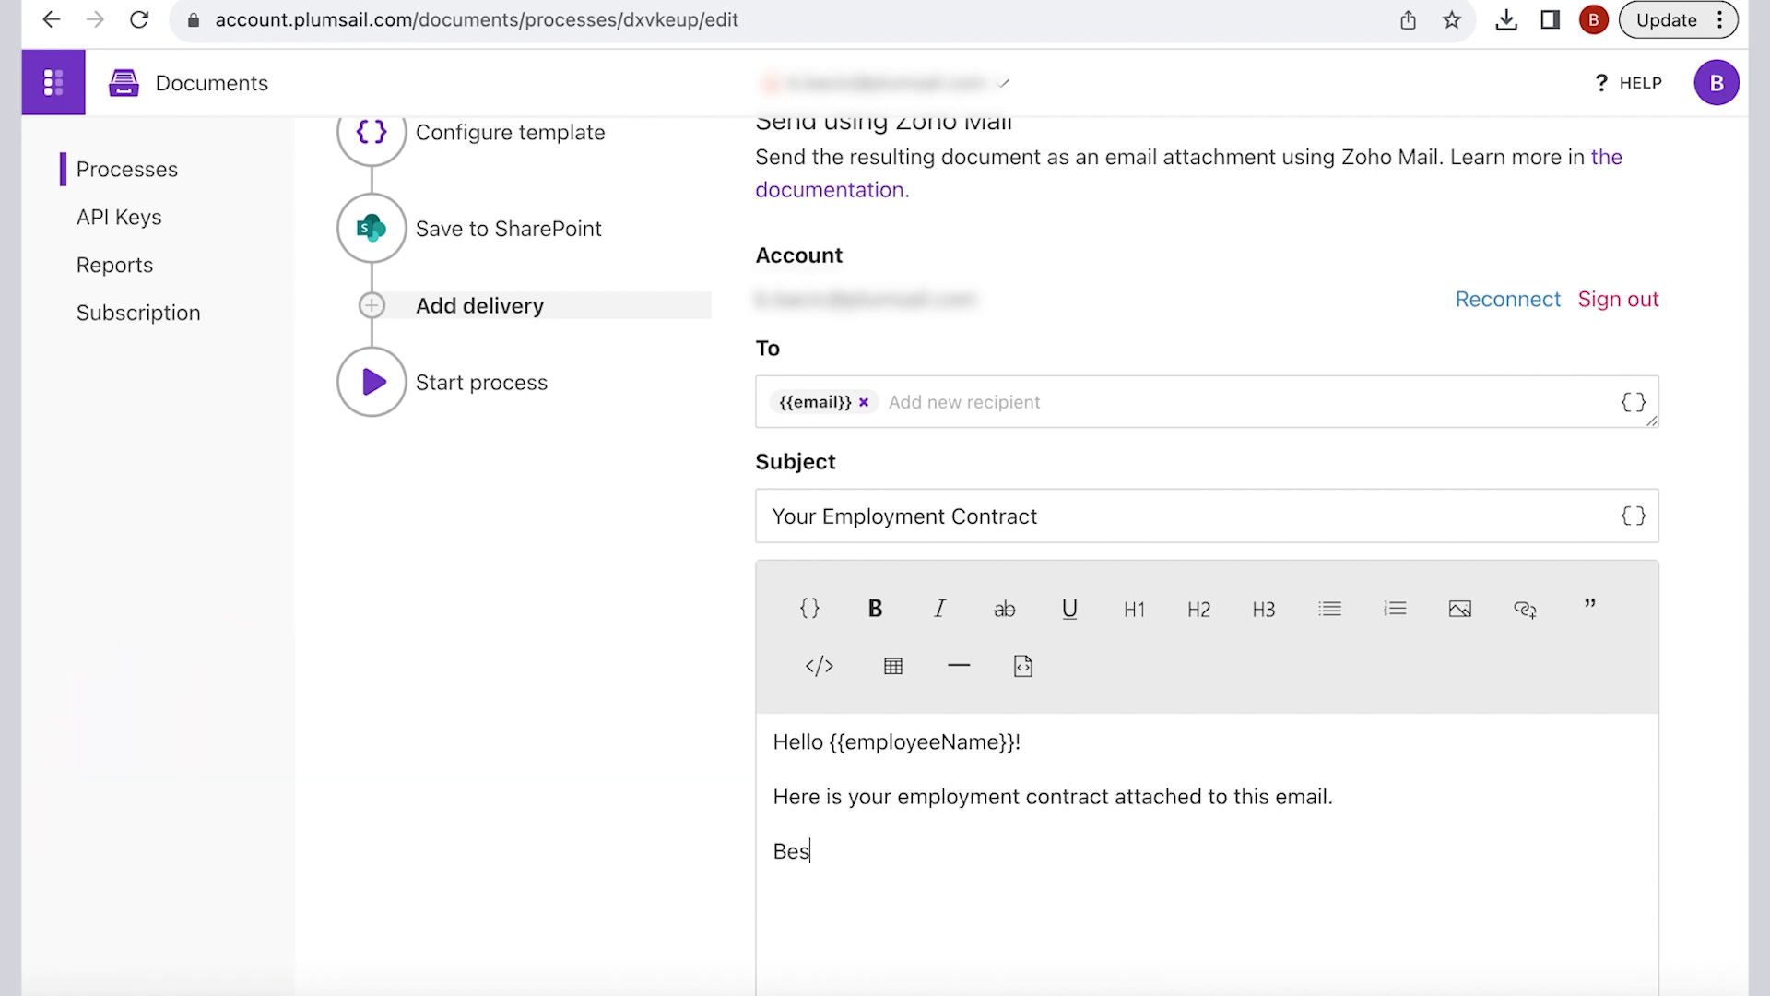
{"action": "type", "text": "l."}
{"action": "key", "text": "Return"}
{"action": "type", "text": "Best regards,"}
{"action": "key", "text": "Return"}
{"action": "type", "text": "Plumsail HR Department"}
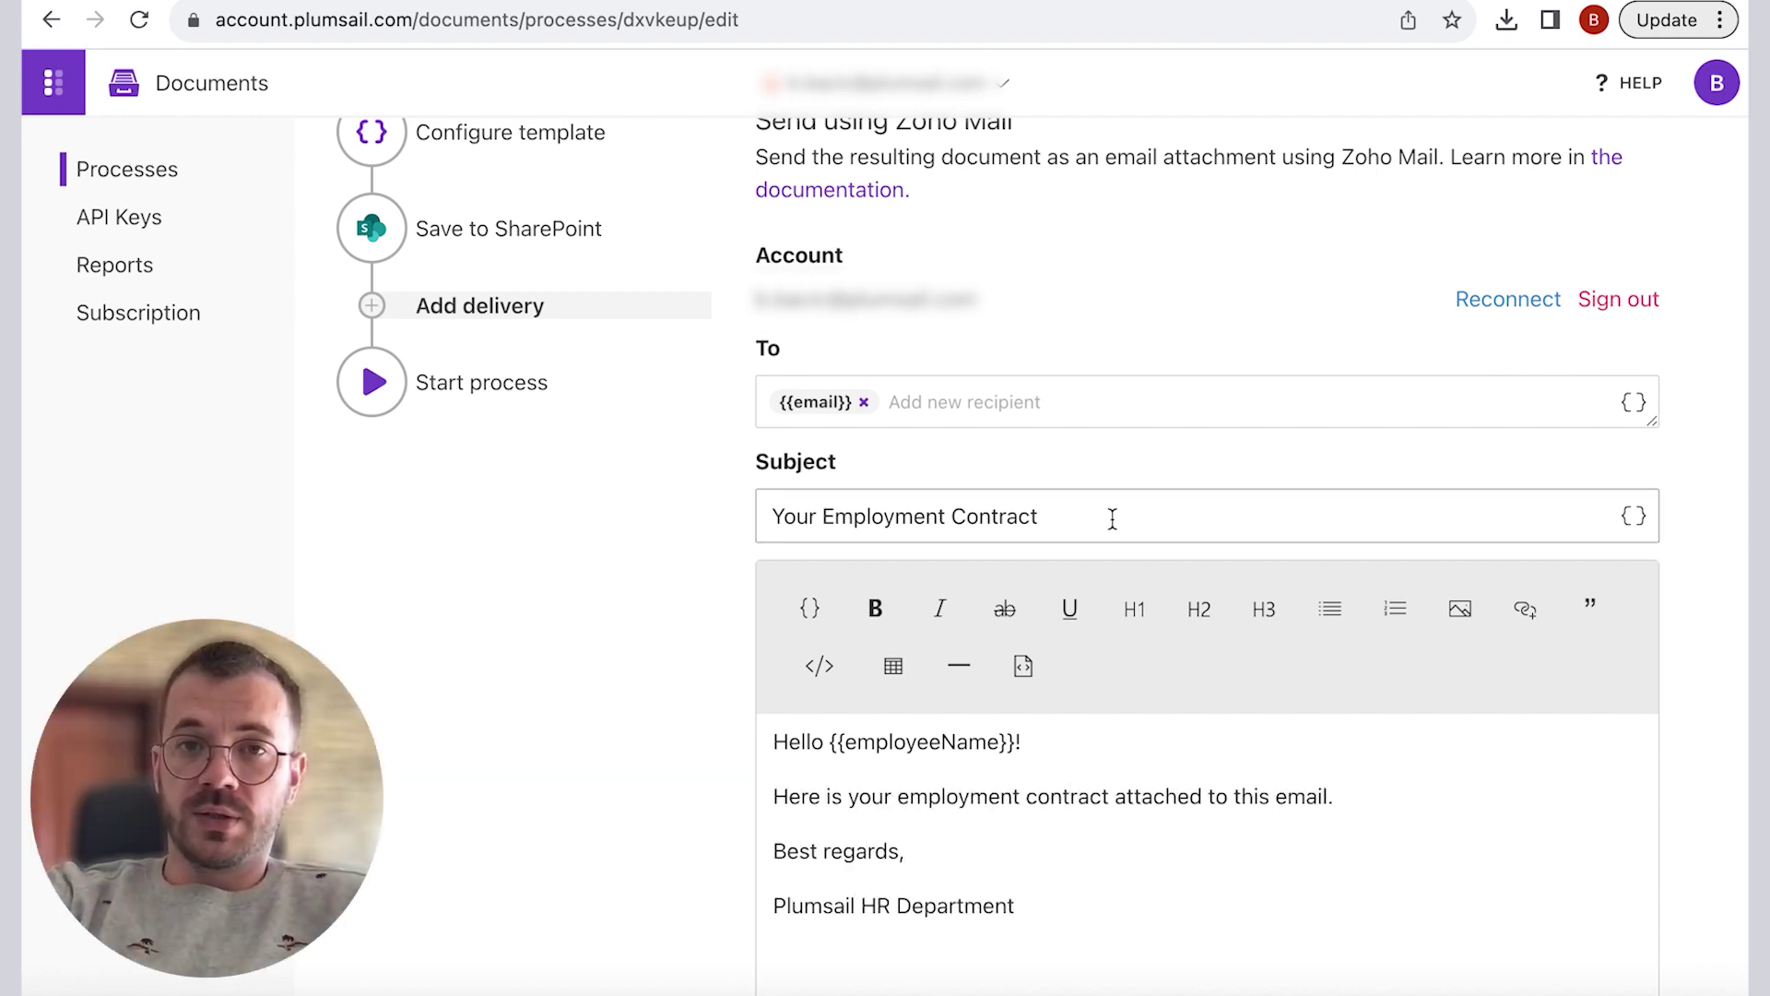
Step: Expand the advanced sender options and save the email delivery
{"action": "scroll", "coordinate": [1113, 519], "scroll_direction": "down", "scroll_amount": 3}
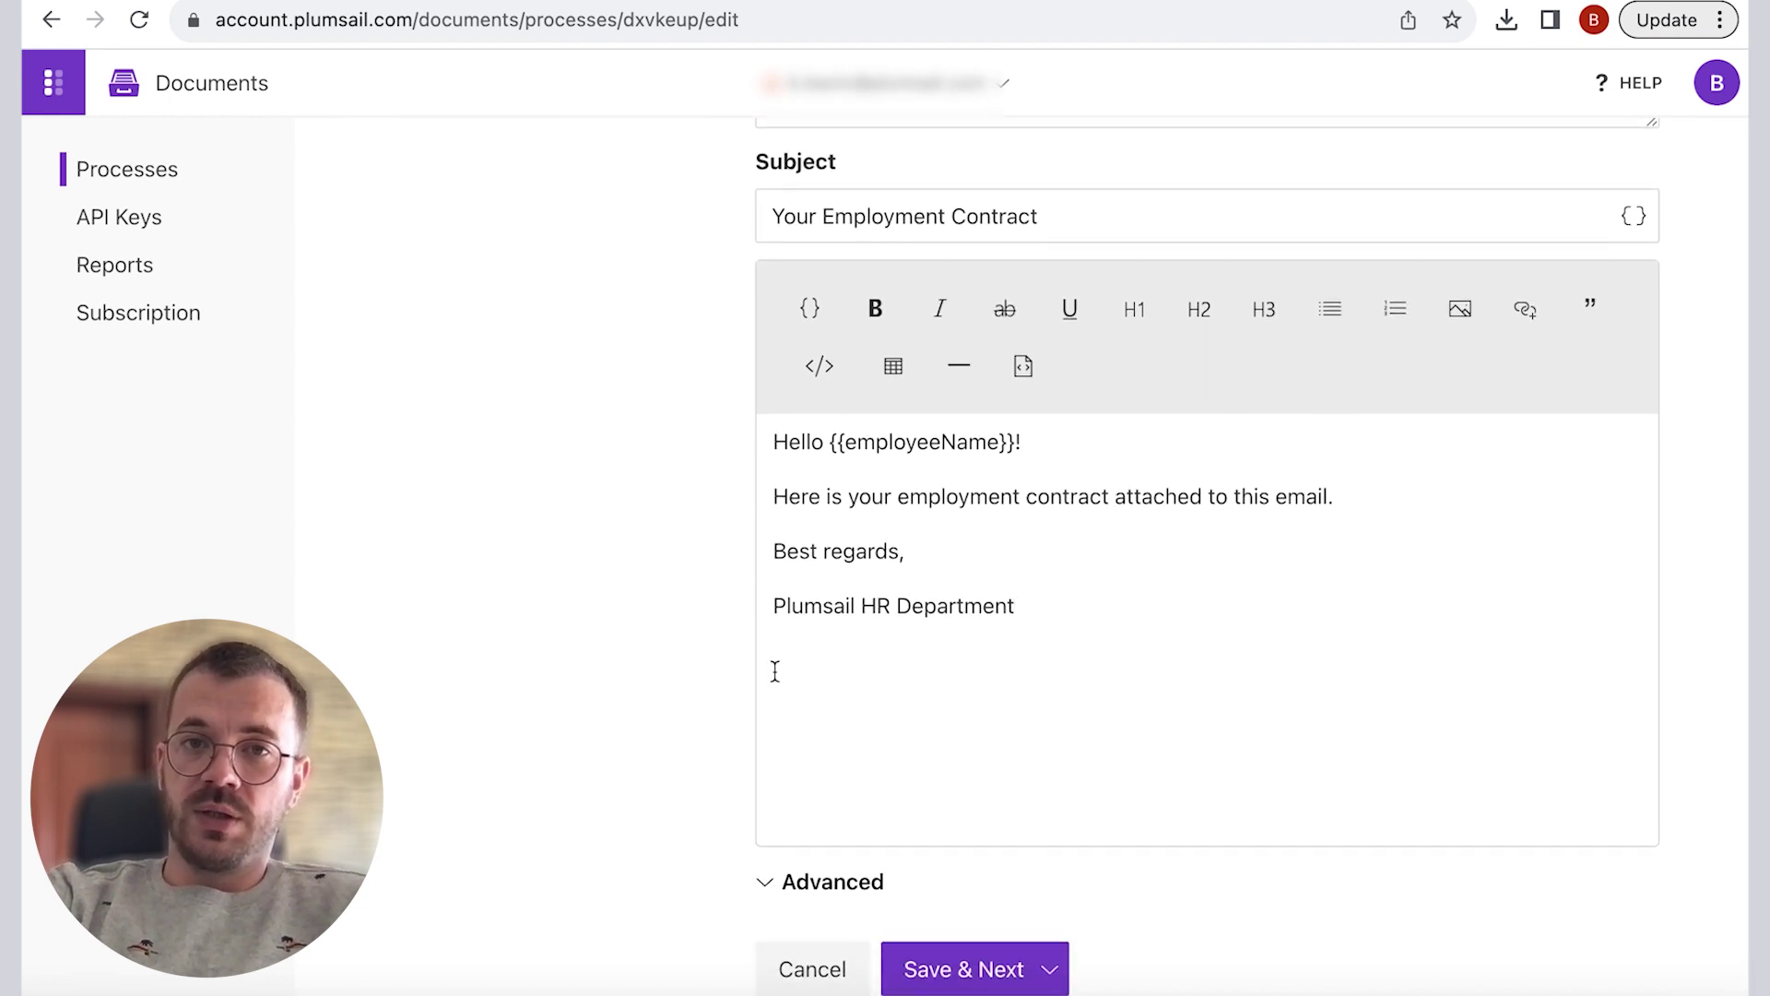
{"action": "left_click", "coordinate": [766, 882]}
{"action": "scroll", "coordinate": [770, 876], "scroll_direction": "down", "scroll_amount": 2}
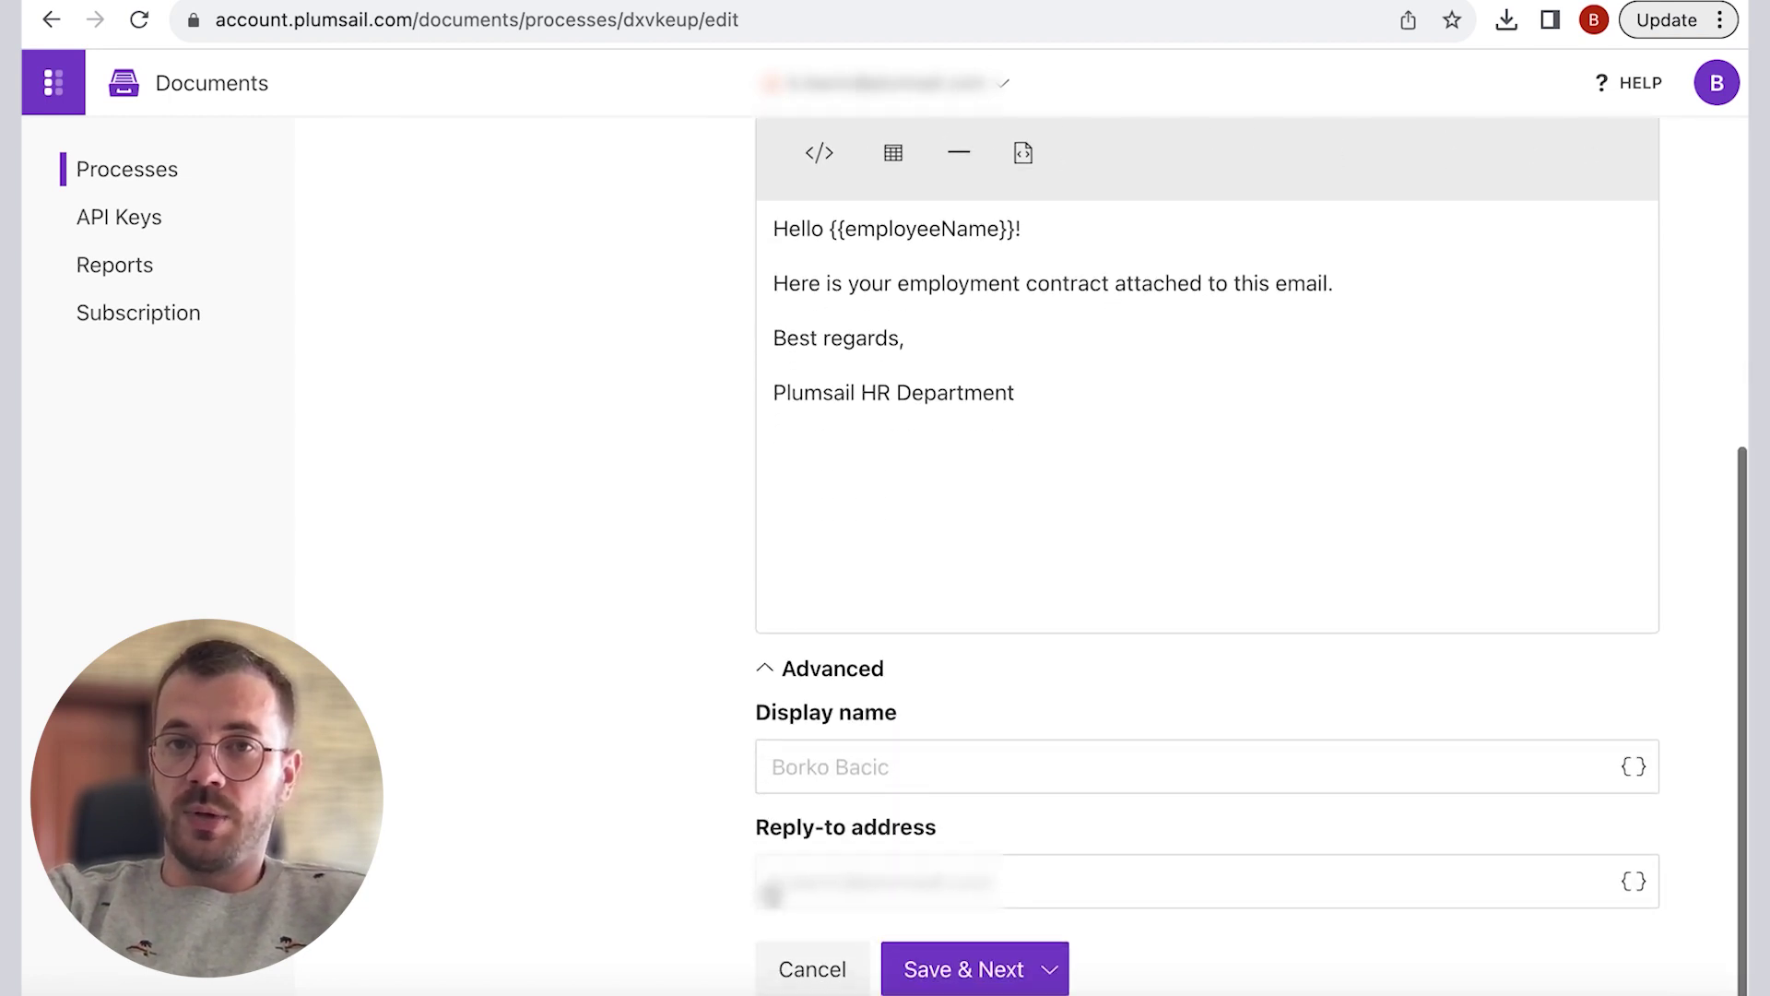
{"action": "left_click", "coordinate": [991, 968]}
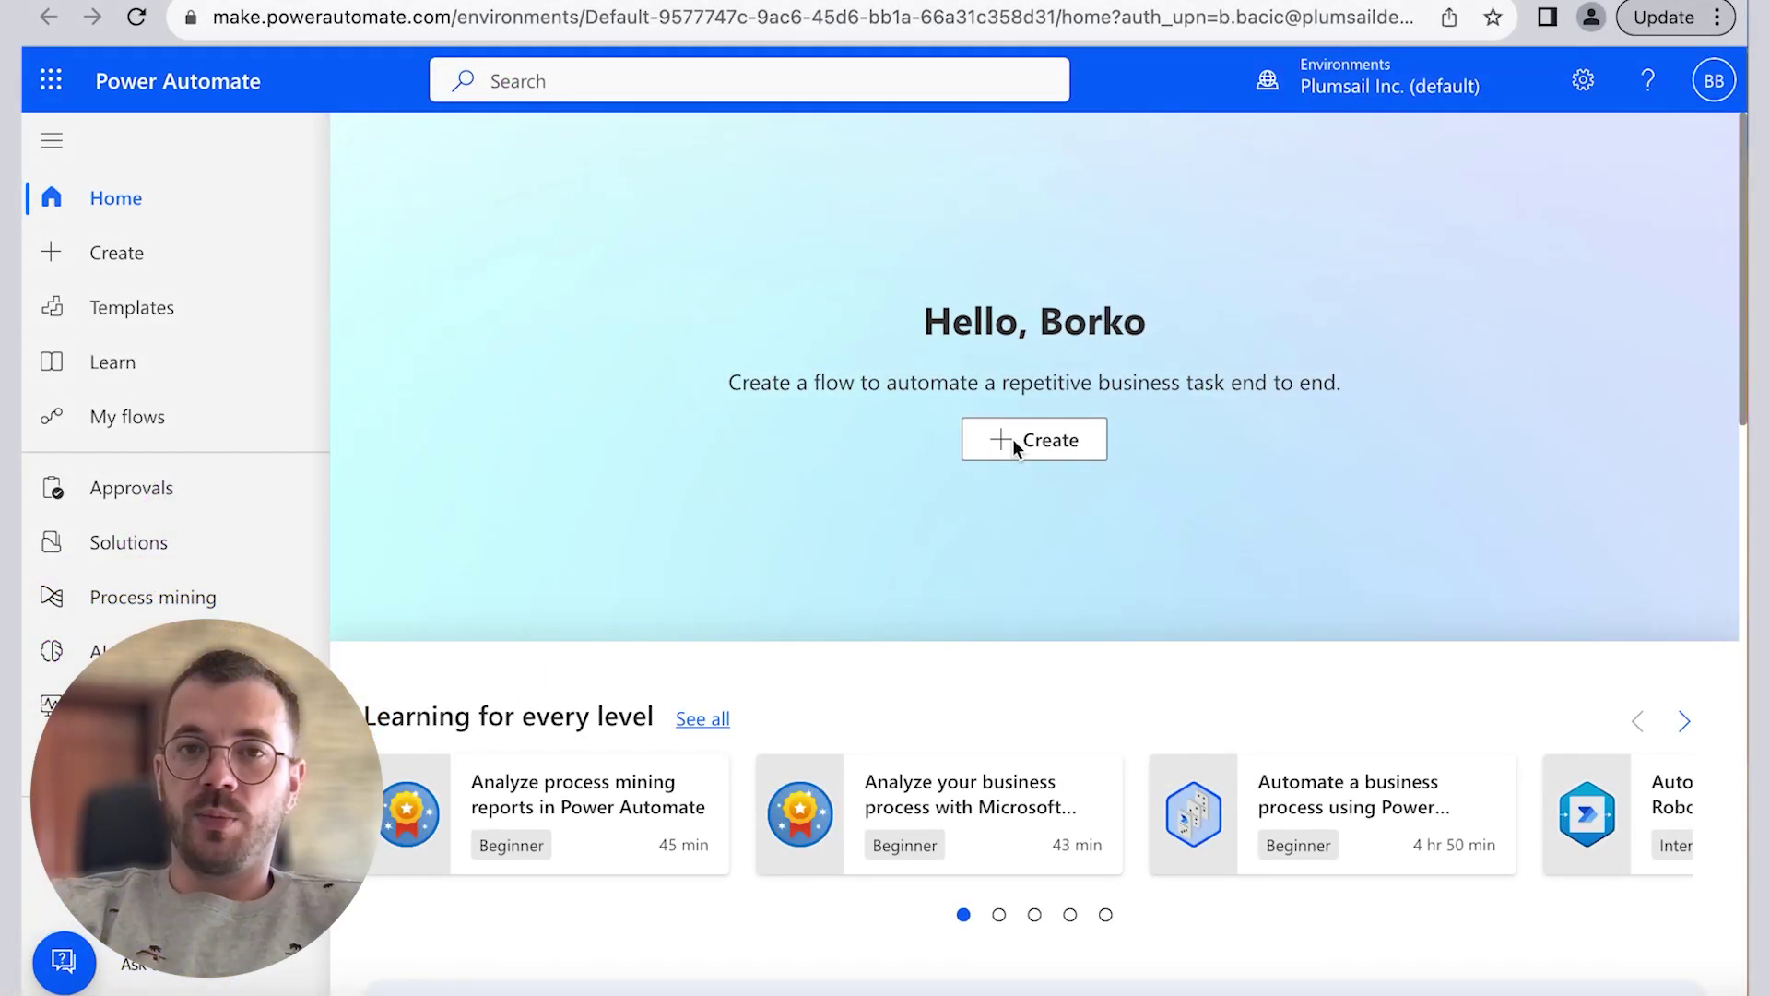
Step: Create an instant cloud flow named 'Create Employment Contract' using SharePoint's For a selected item trigger
{"action": "left_click", "coordinate": [1026, 443]}
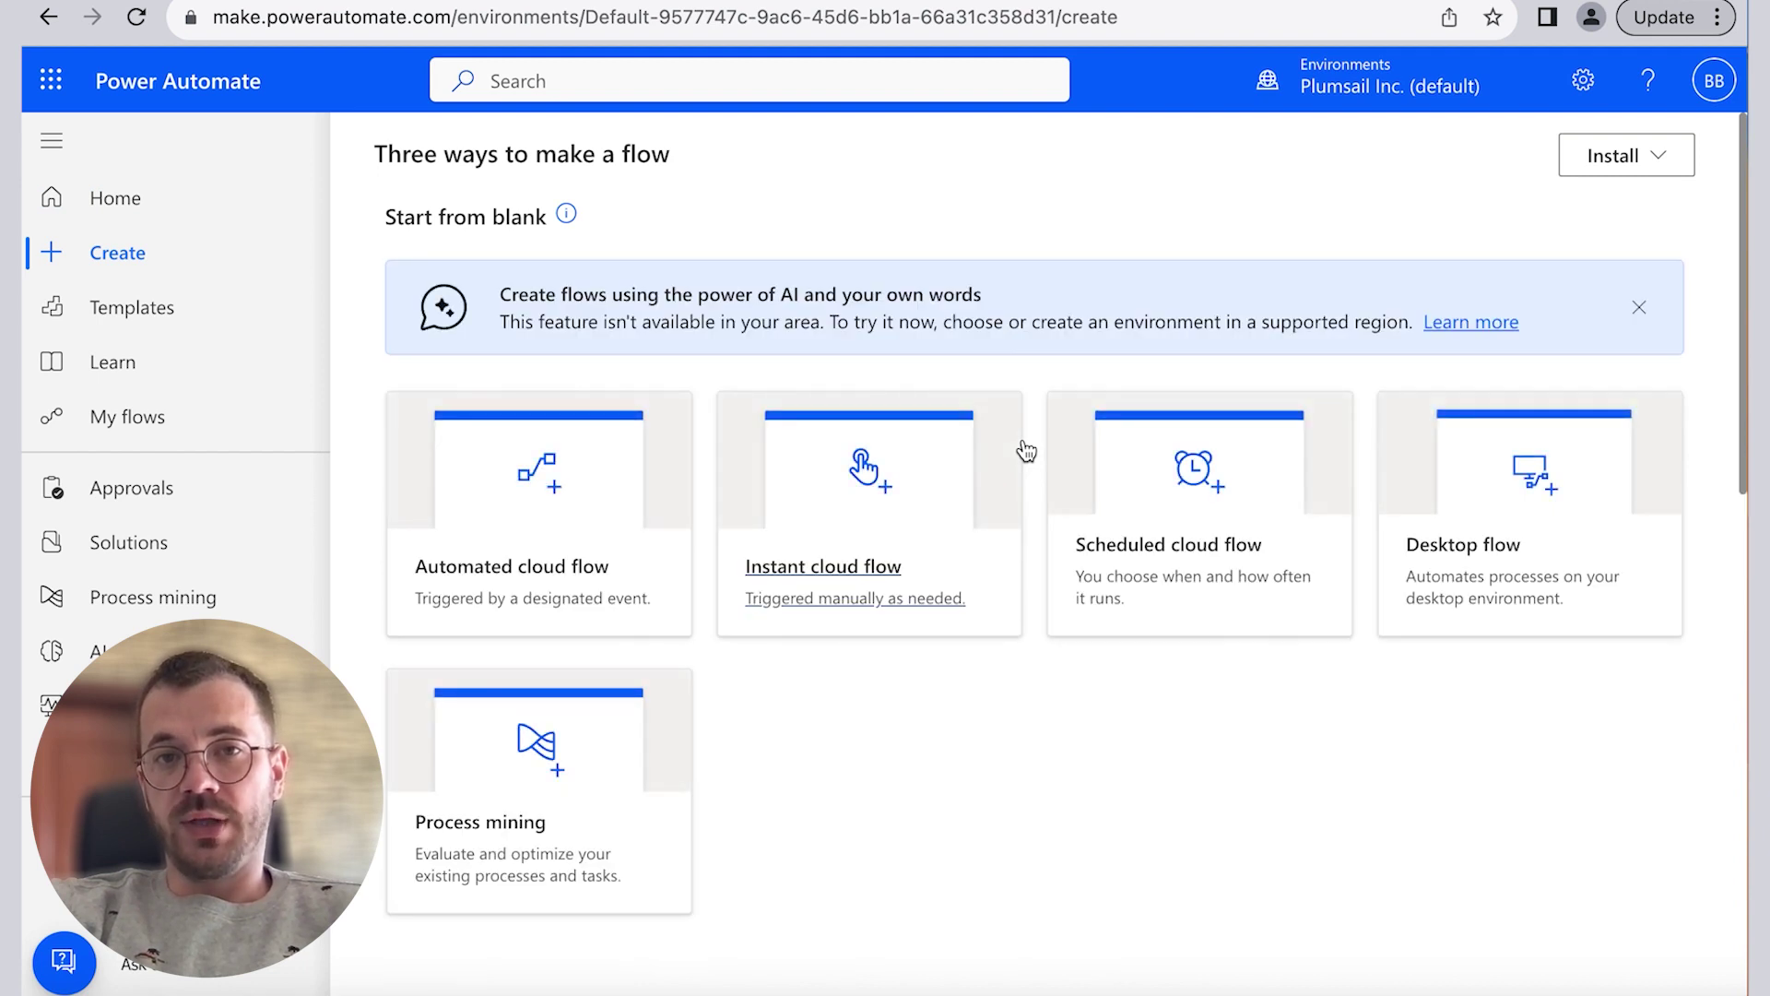
{"action": "left_click", "coordinate": [861, 521]}
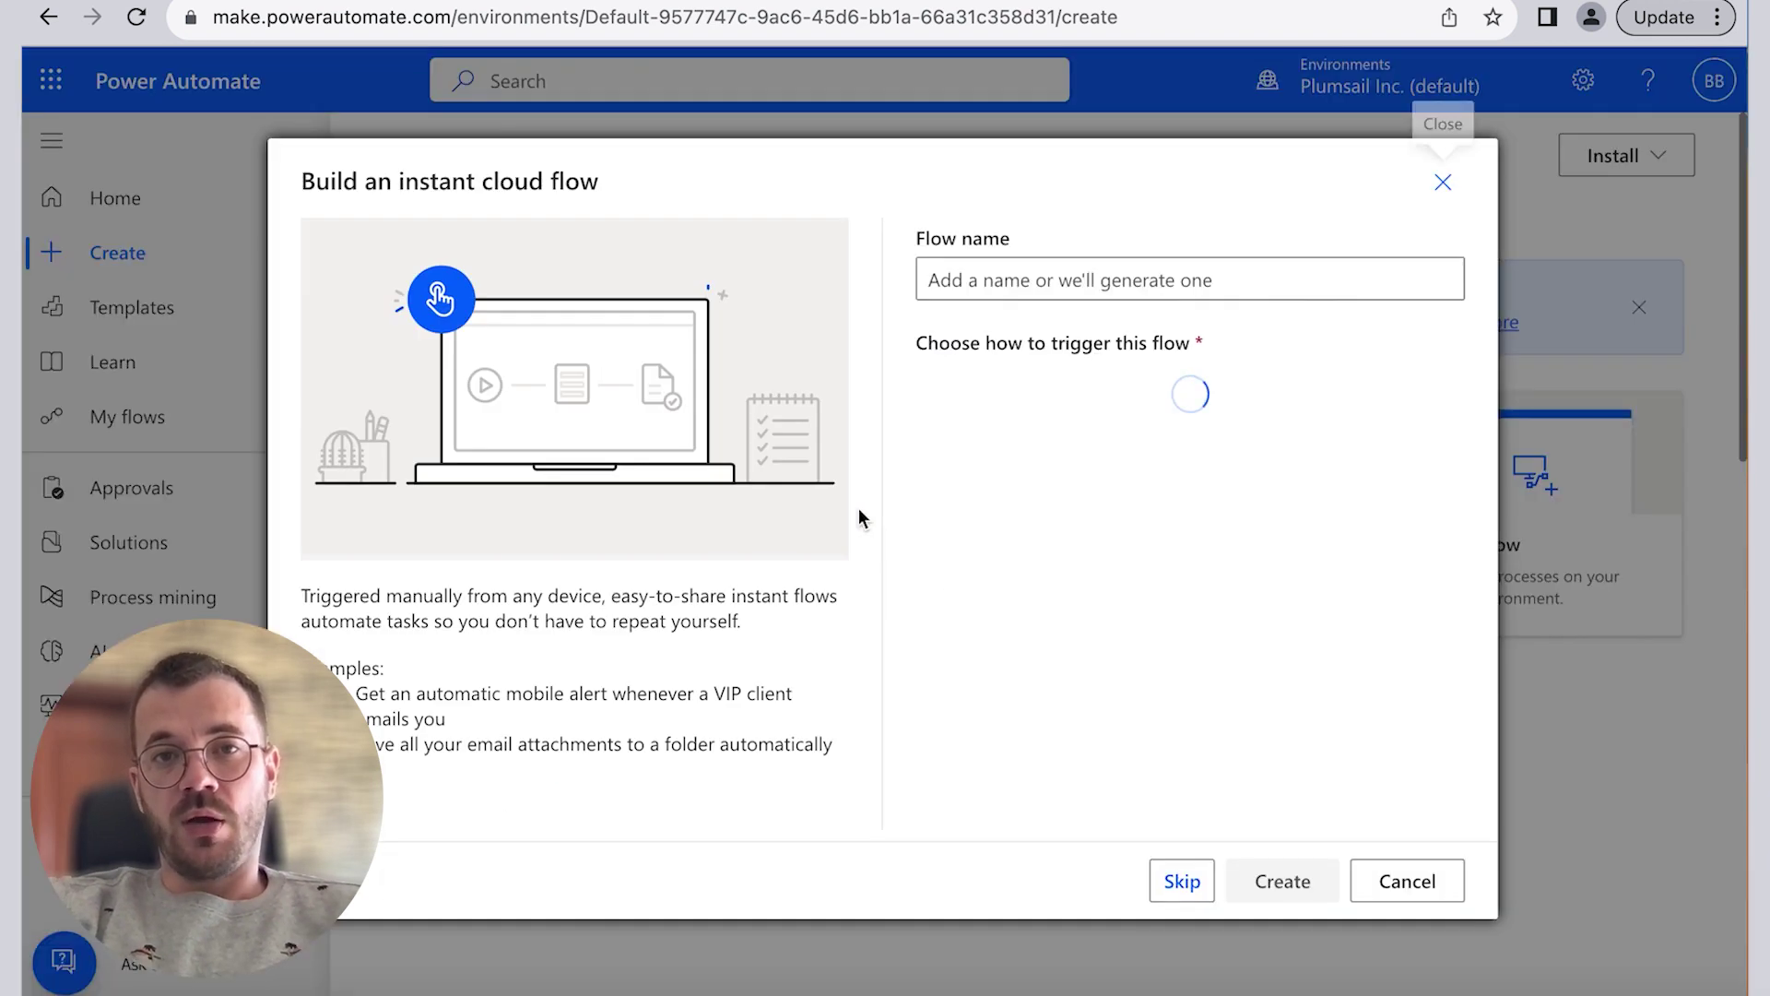
{"action": "left_click", "coordinate": [1019, 285]}
{"action": "type", "text": "Create Employment"}
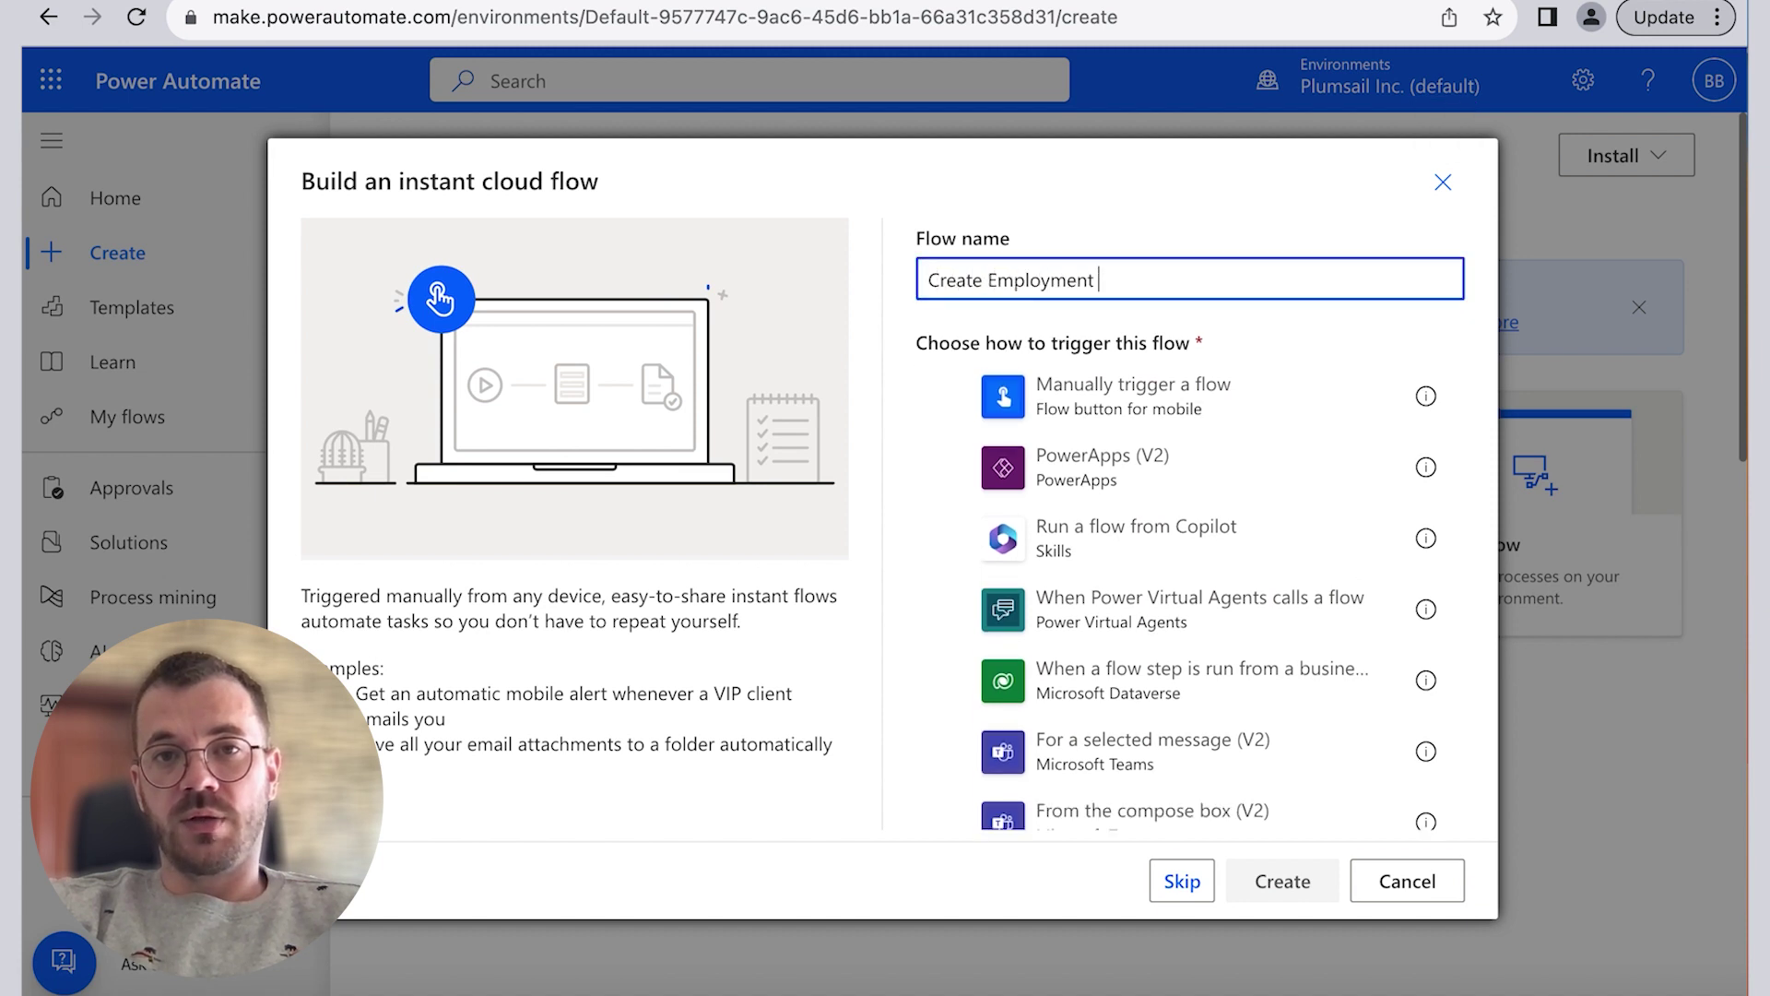
{"action": "type", "text": " Contract"}
{"action": "scroll", "coordinate": [1130, 458], "scroll_direction": "down", "scroll_amount": 5}
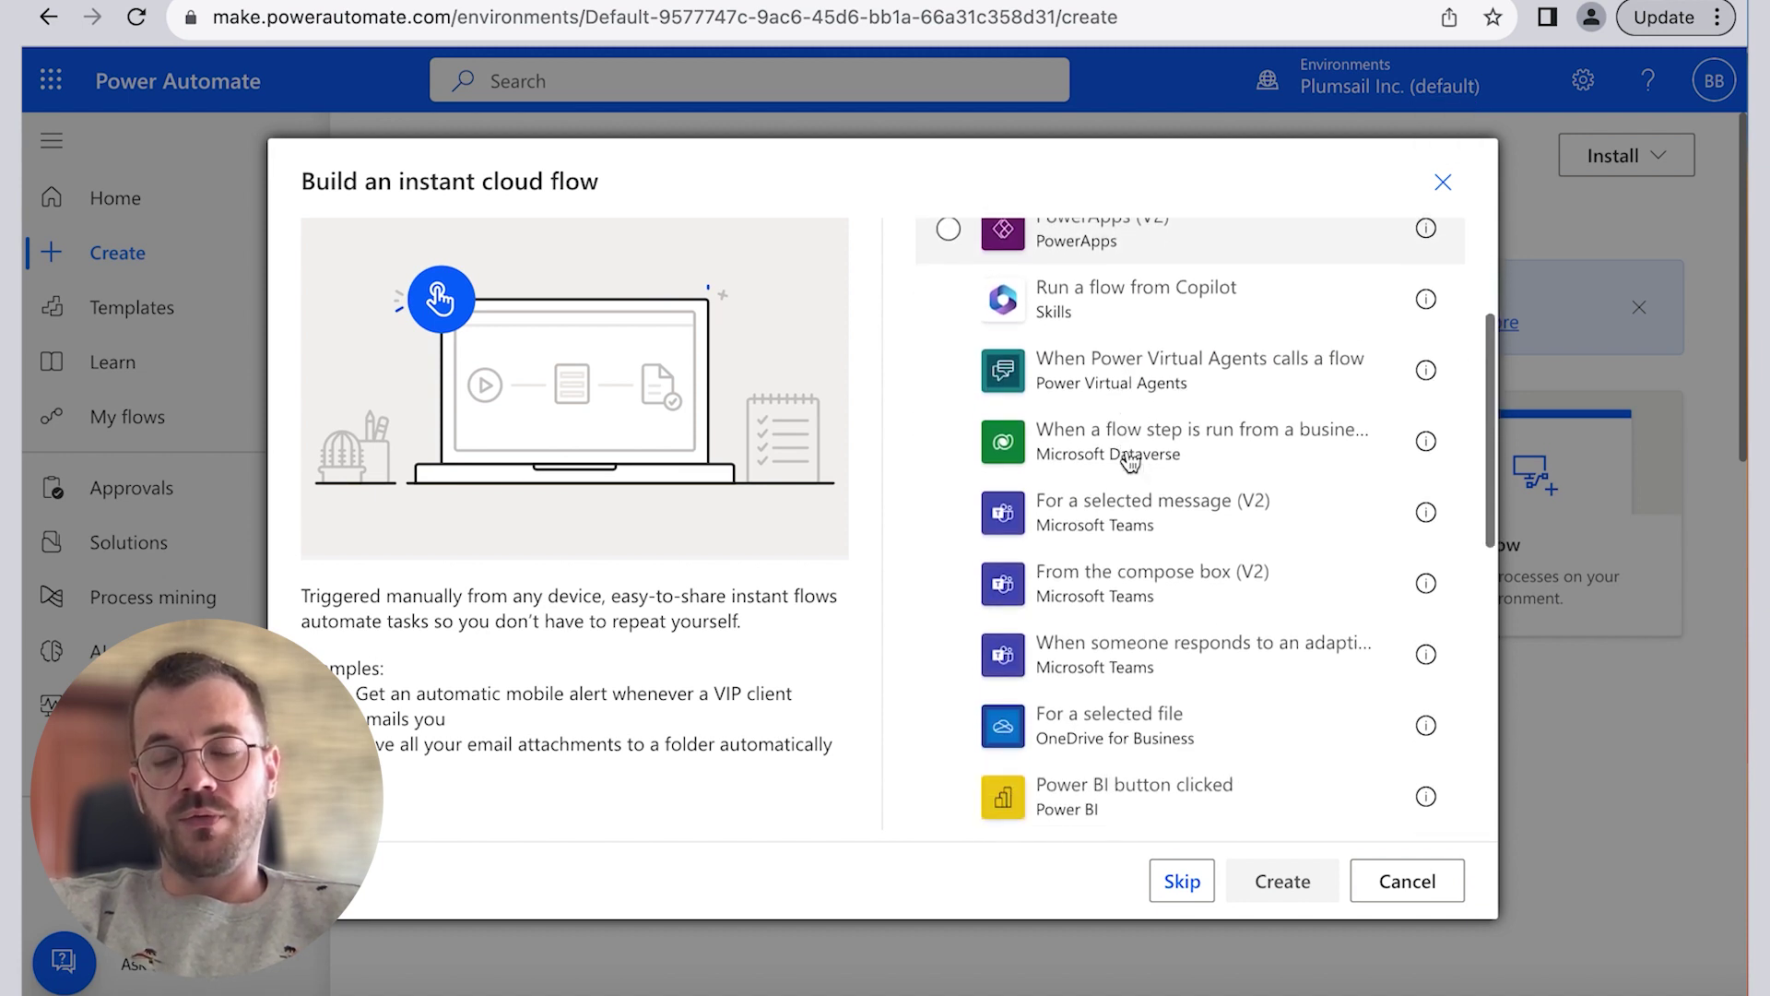
{"action": "scroll", "coordinate": [1131, 458], "scroll_direction": "down", "scroll_amount": 3}
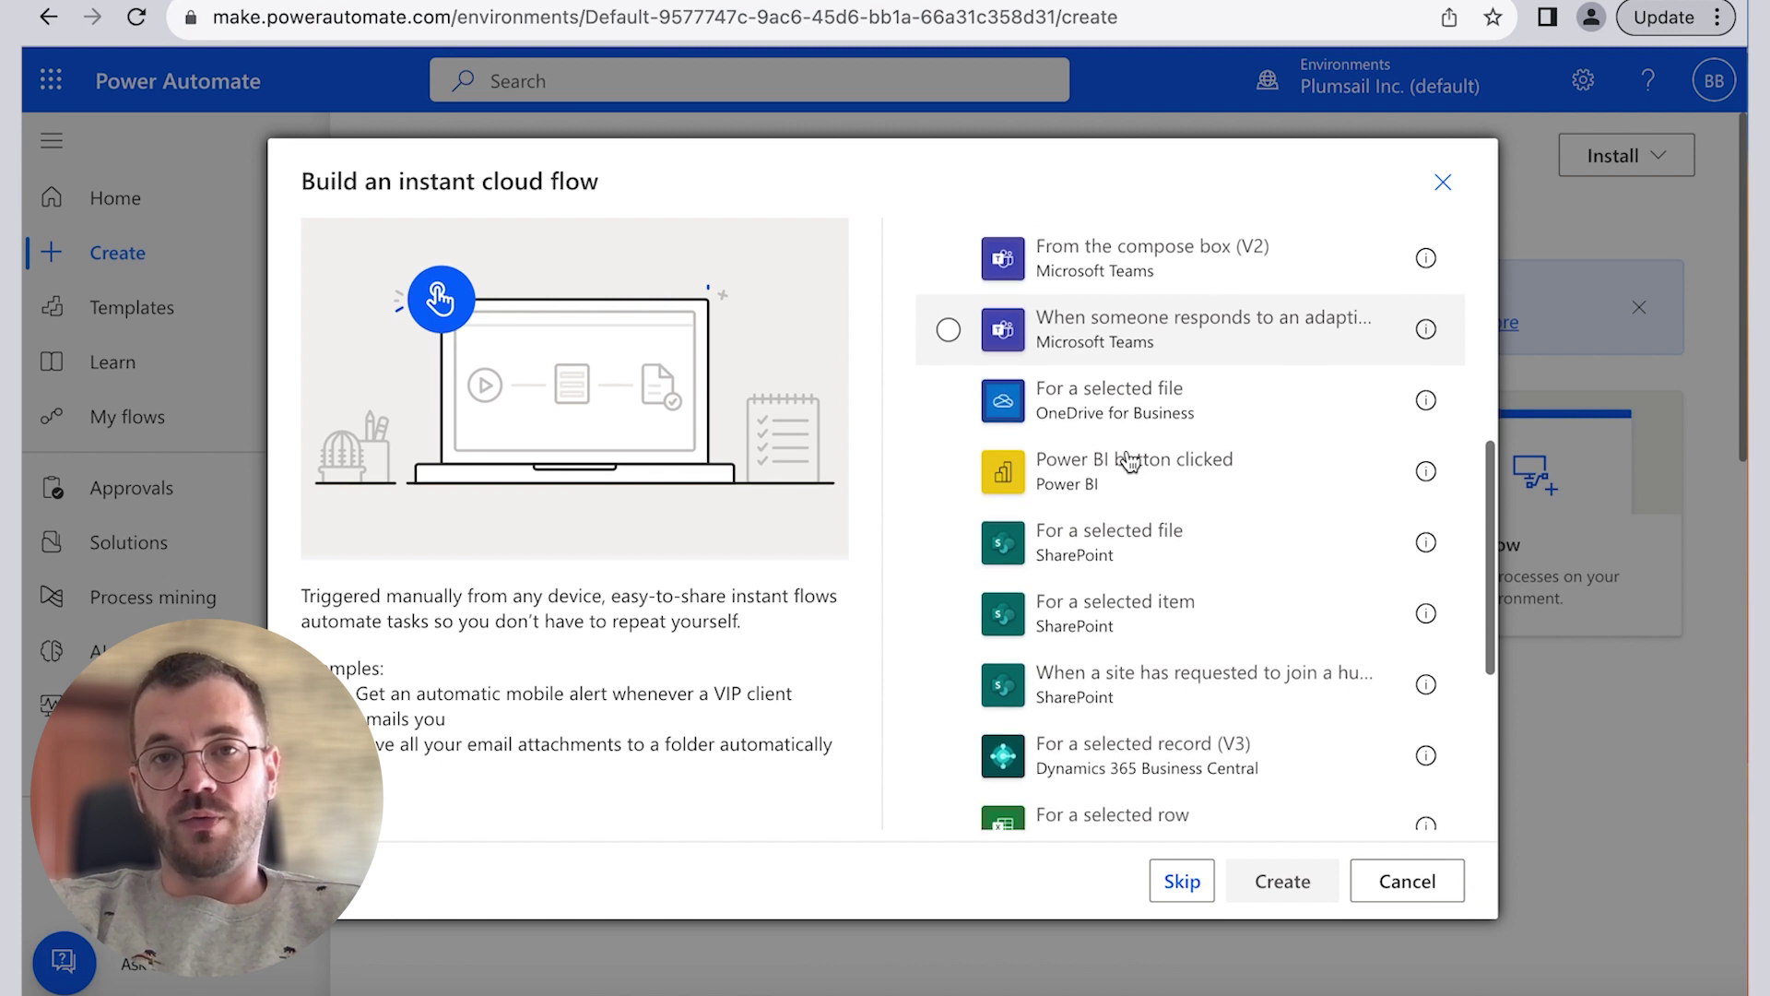
{"action": "scroll", "coordinate": [1130, 458], "scroll_direction": "down", "scroll_amount": 1}
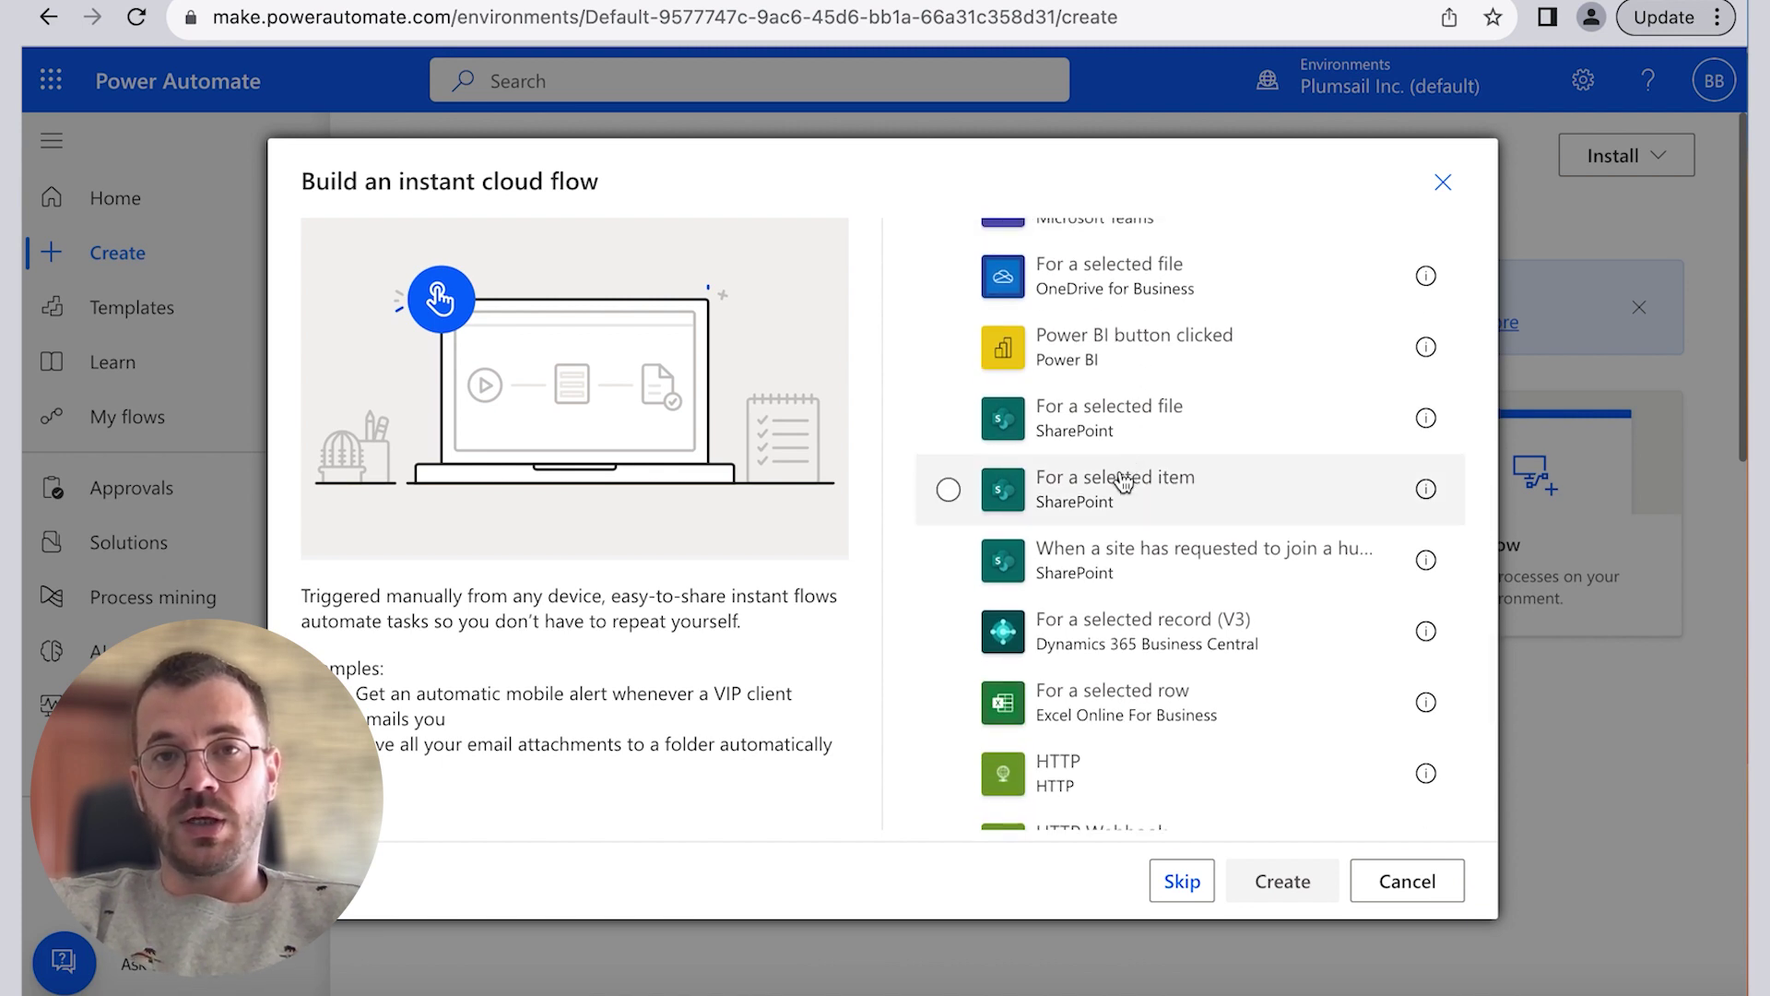
{"action": "left_click", "coordinate": [1122, 481]}
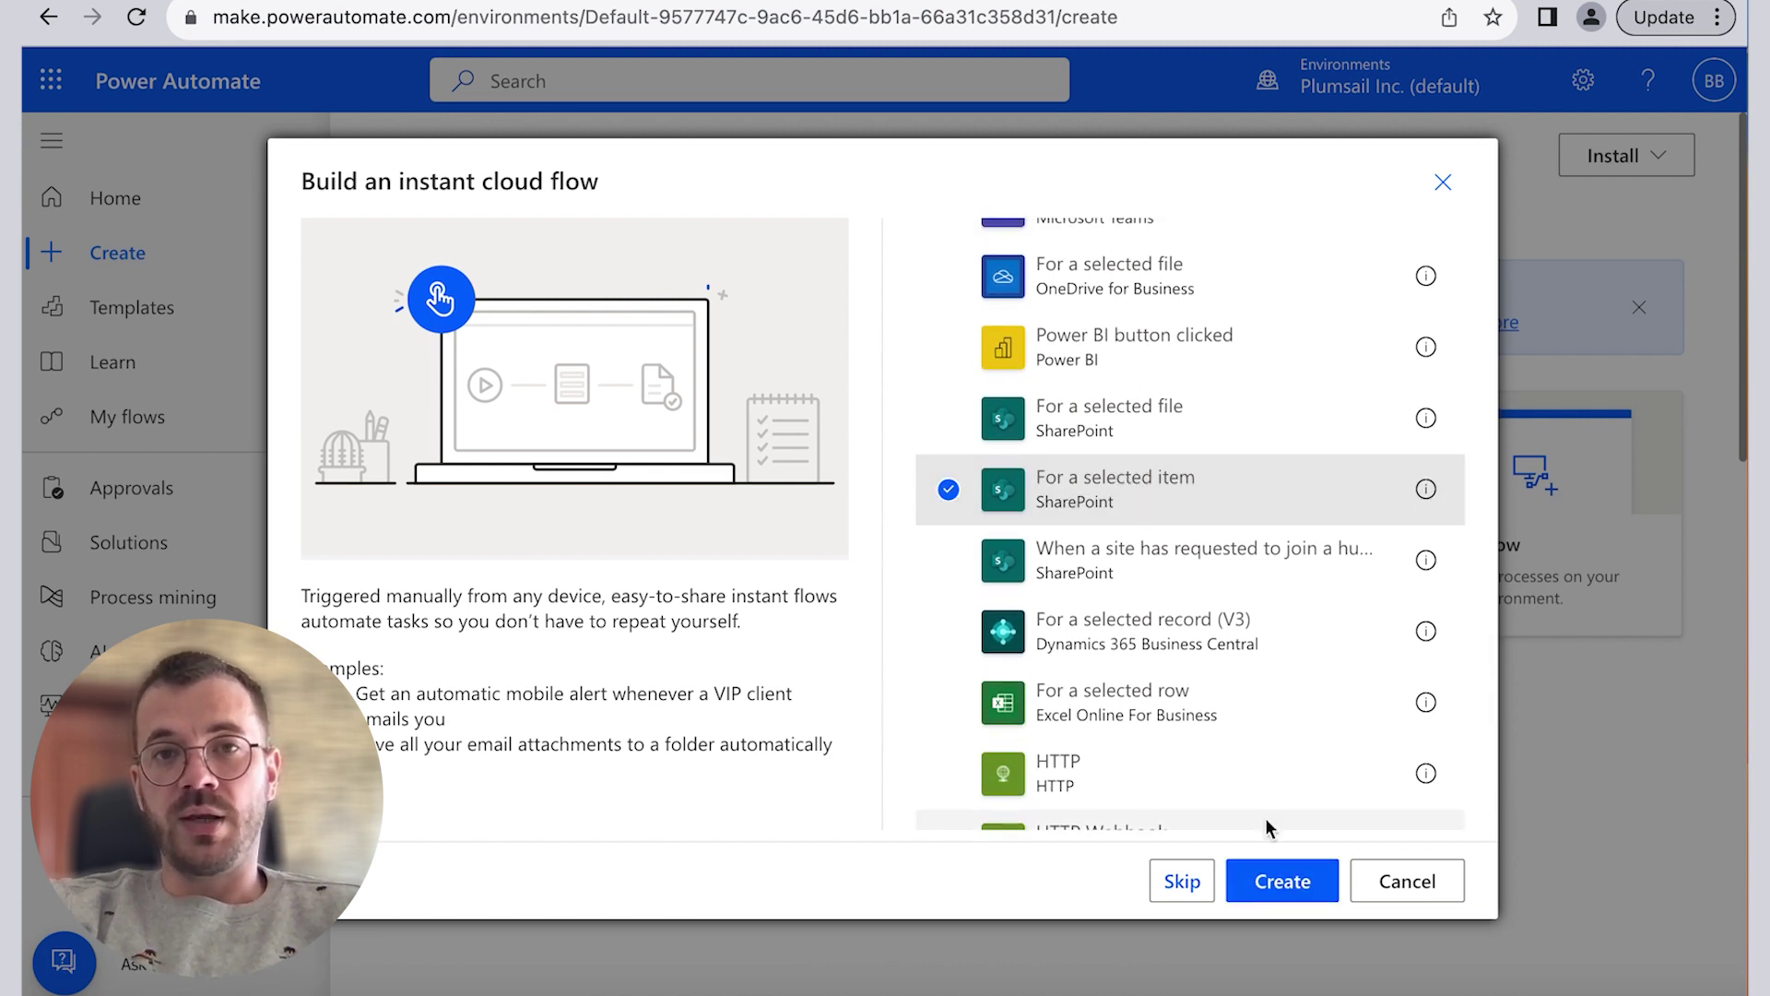
Step: Create the flow and point its trigger at the Create Employment Contract site's Employees list
{"action": "left_click", "coordinate": [1275, 883]}
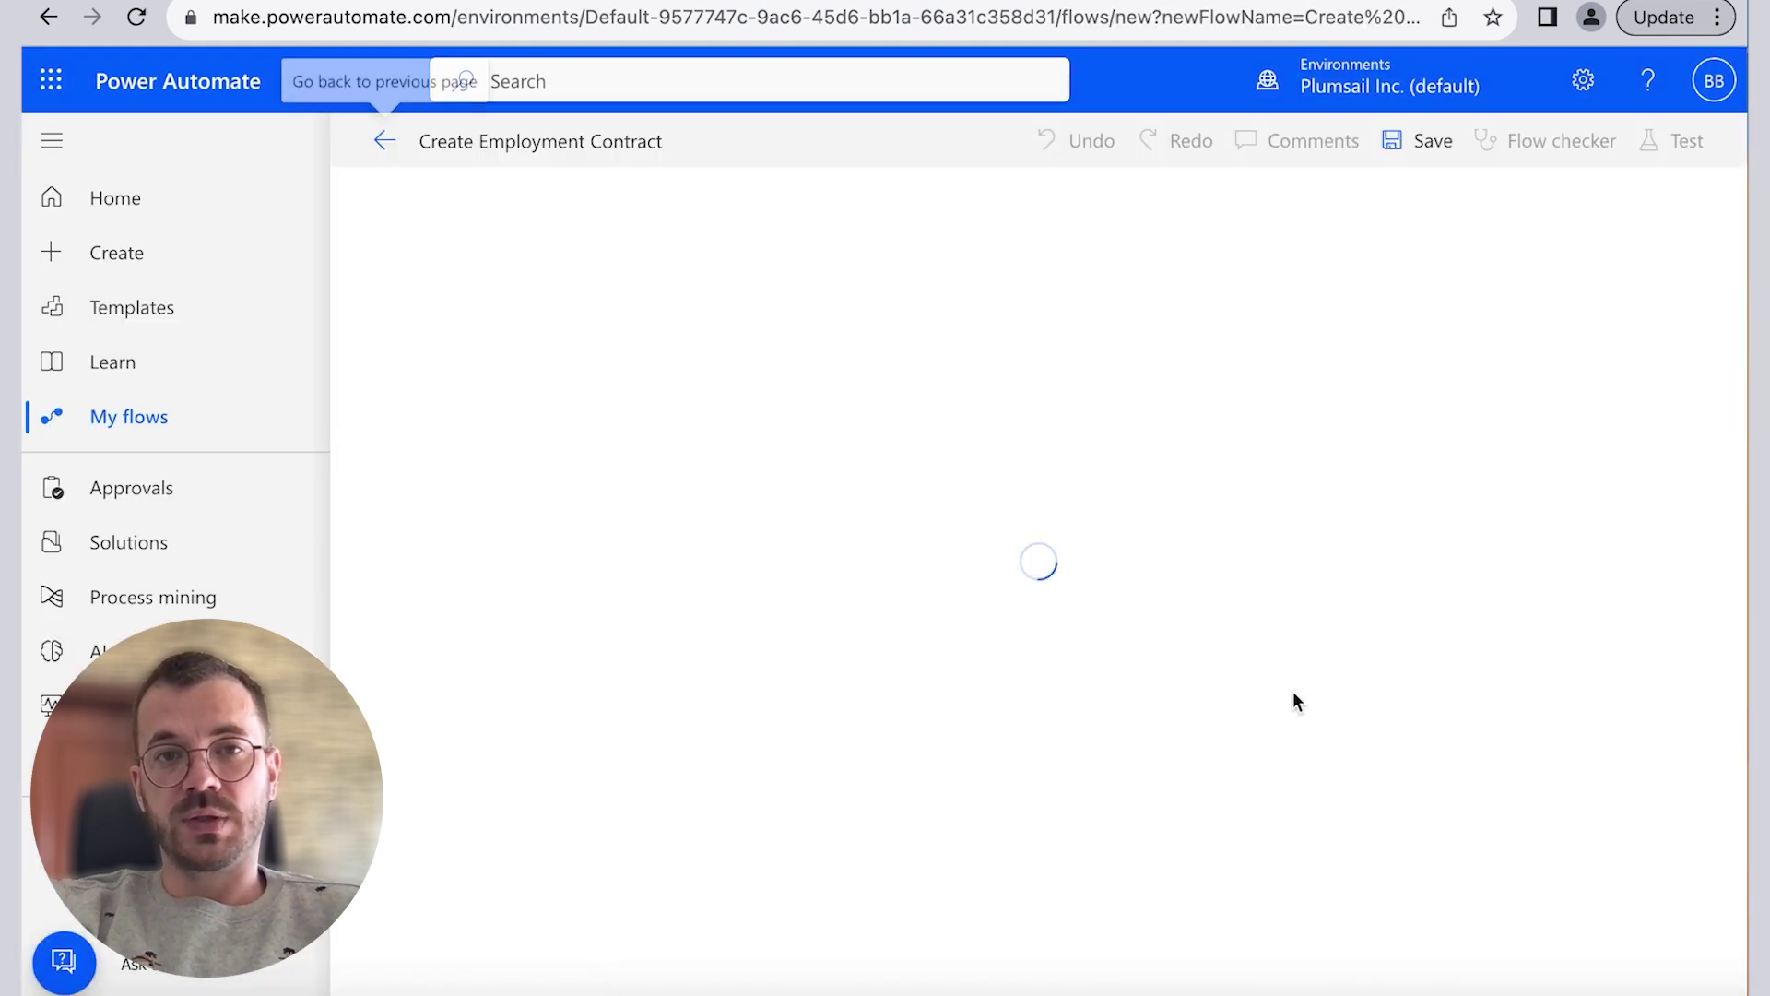
{"action": "left_click", "coordinate": [138, 260]}
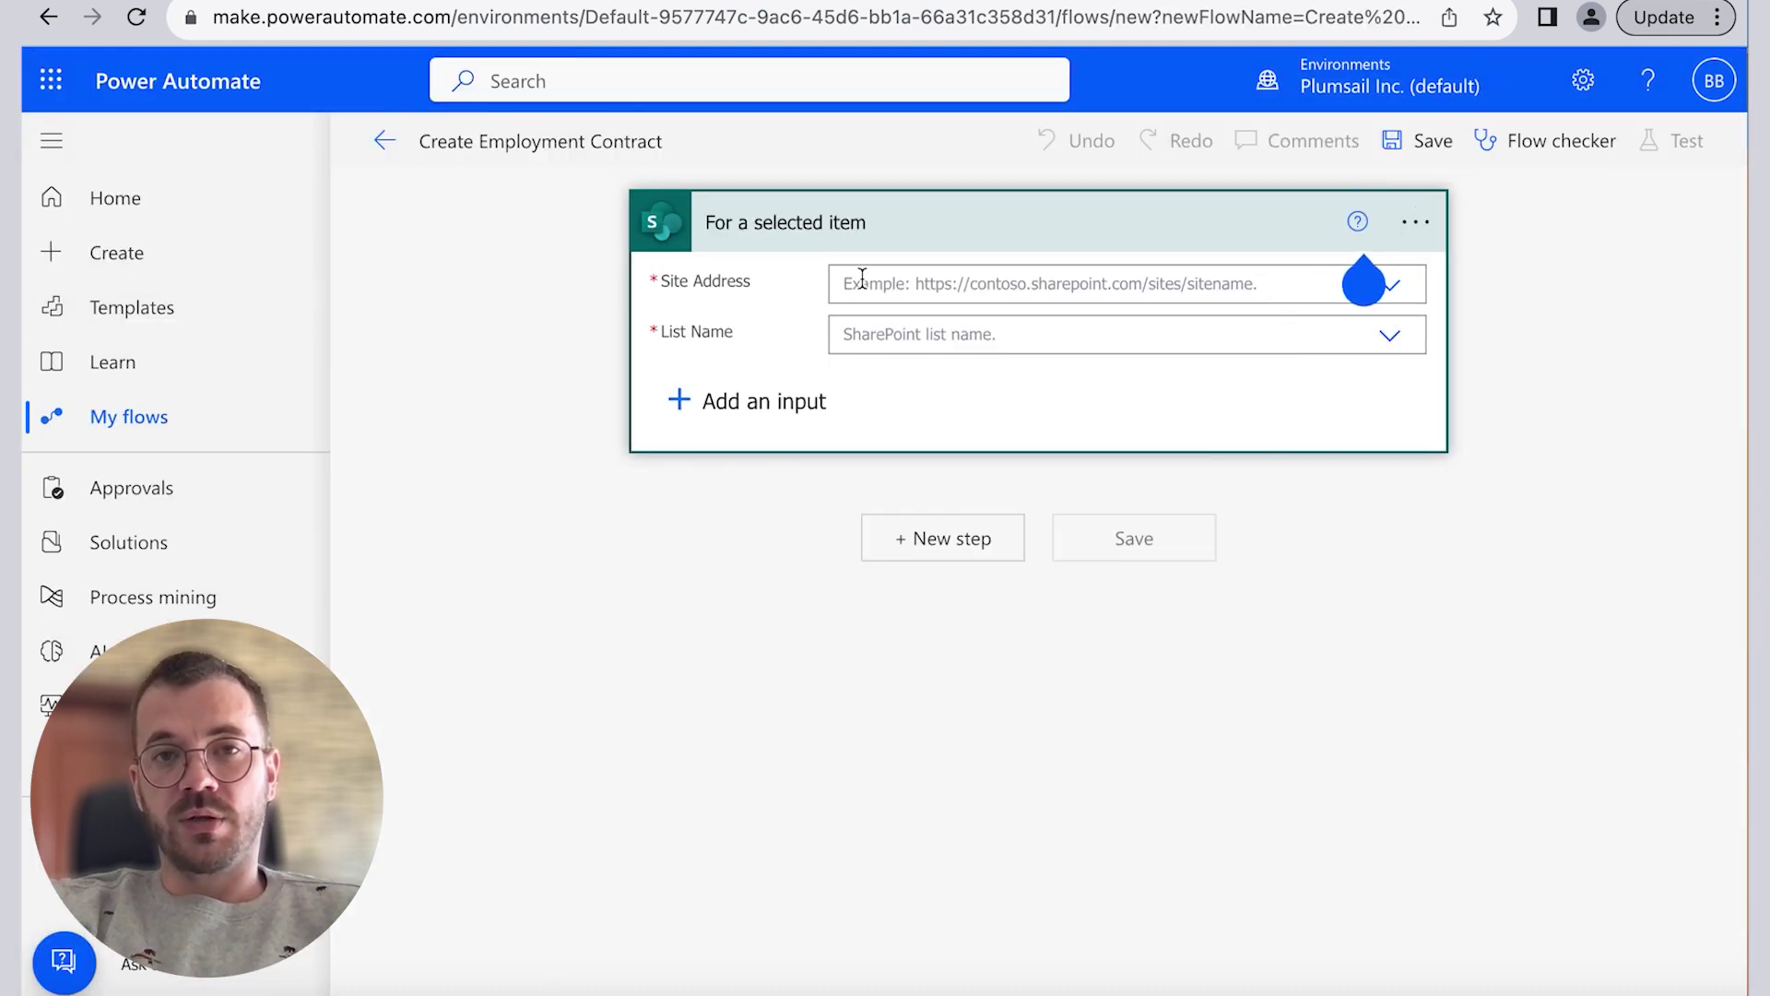
{"action": "left_click", "coordinate": [863, 279]}
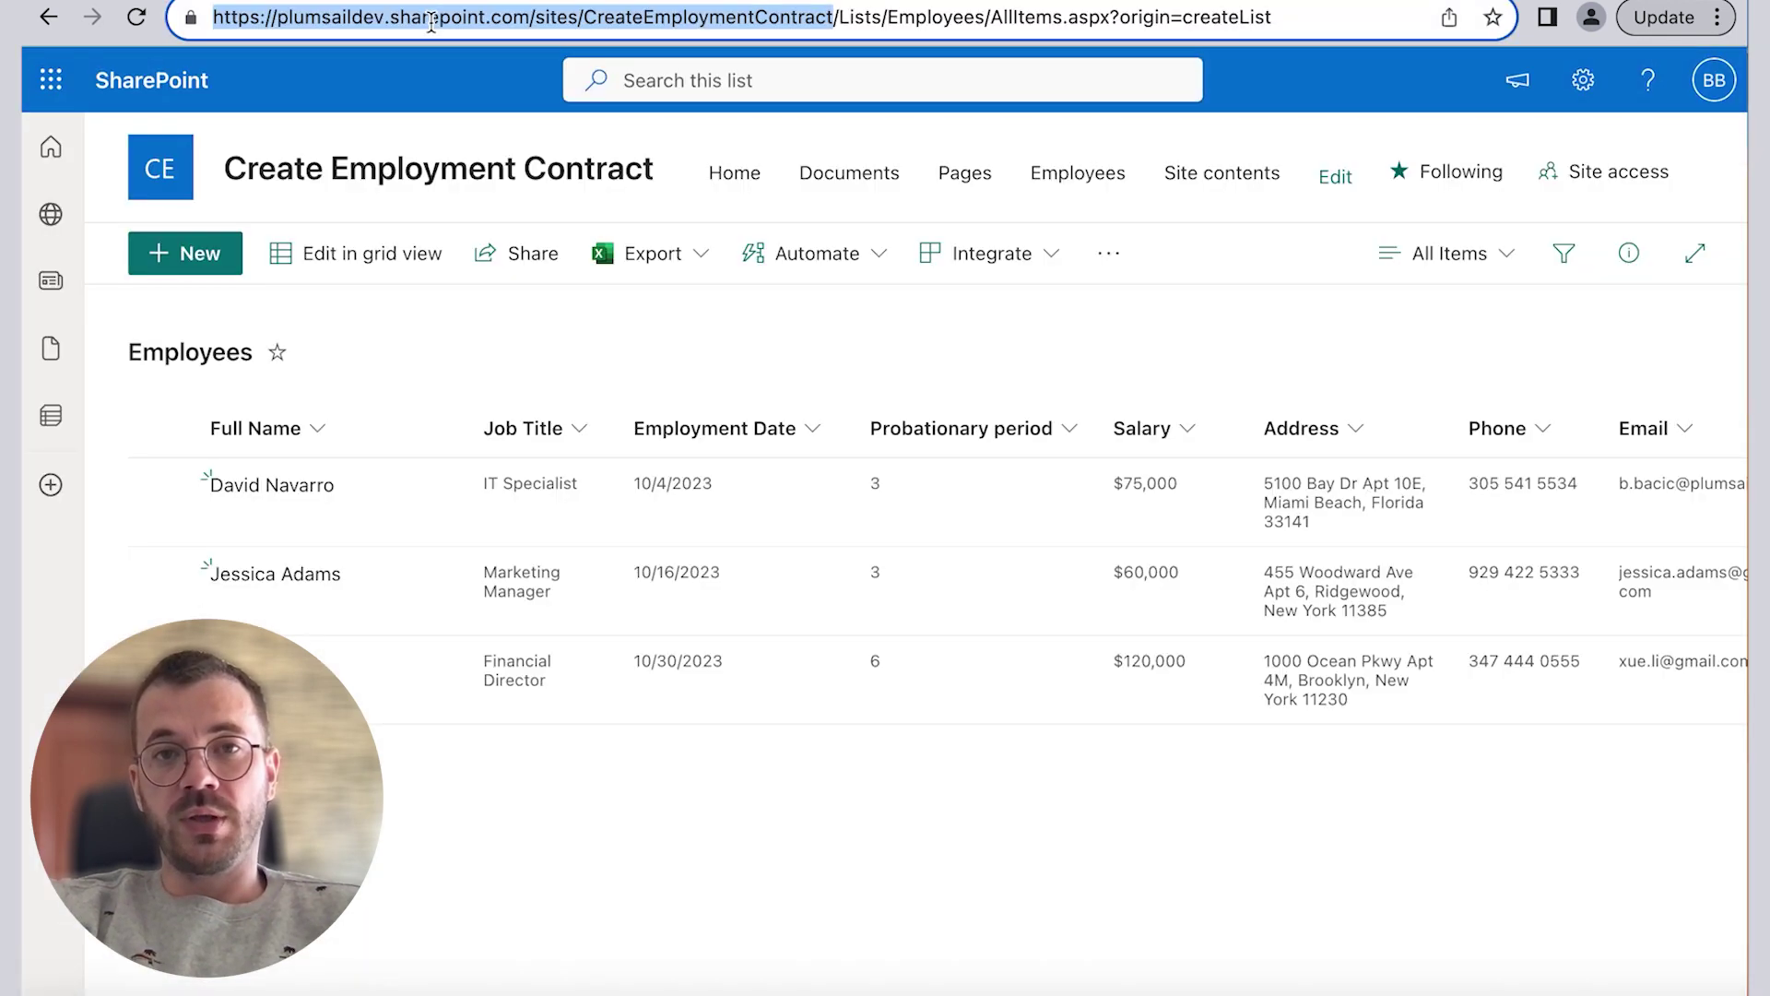
{"action": "right_click", "coordinate": [443, 17]}
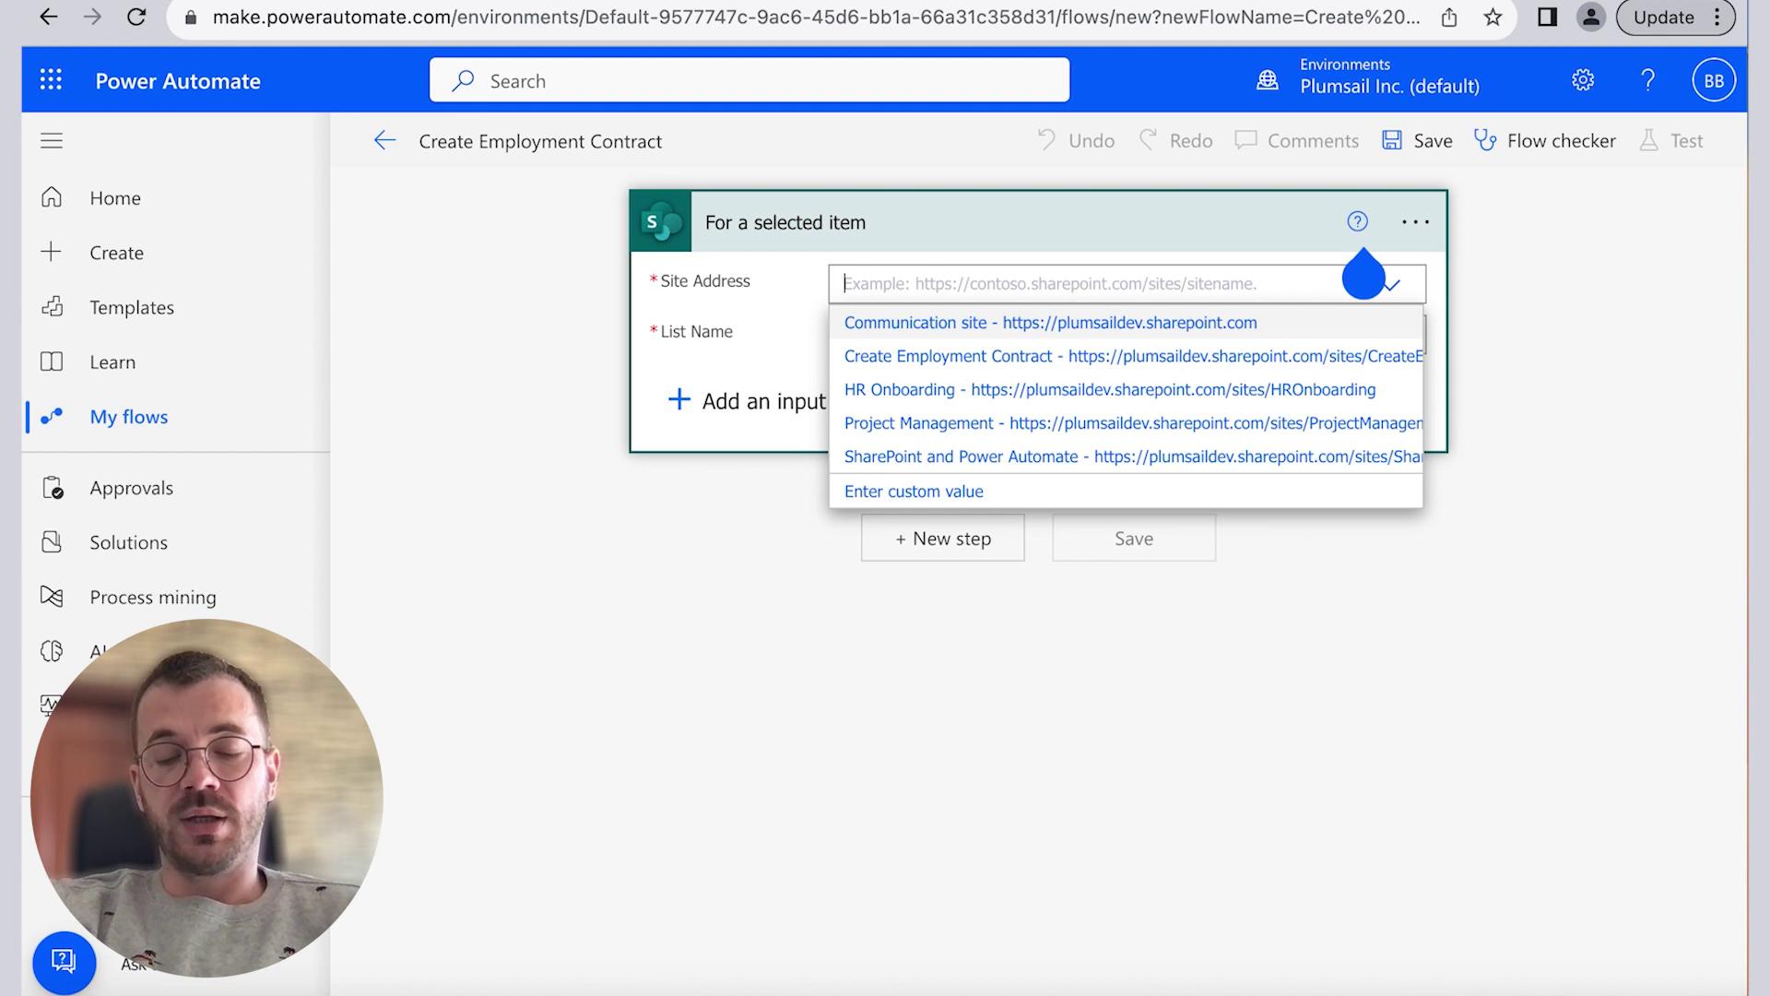
{"action": "key", "text": "ctrl+v"}
{"action": "left_click", "coordinate": [901, 324]}
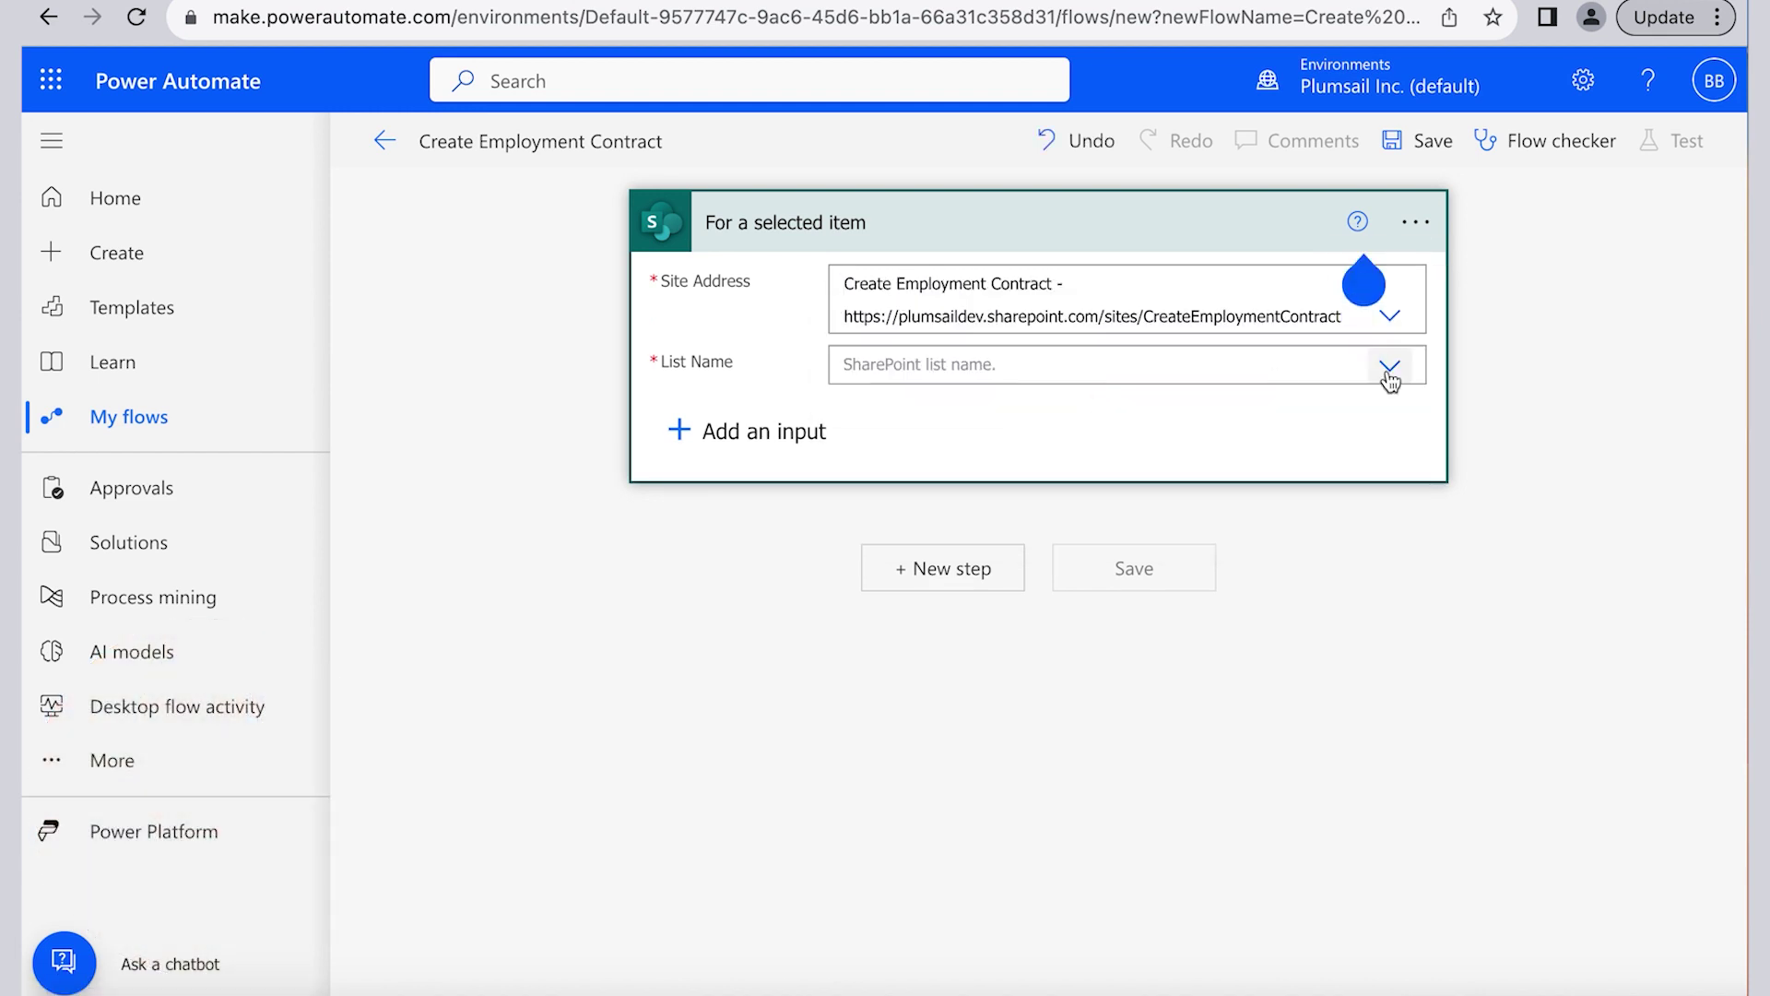
{"action": "left_click", "coordinate": [1386, 366]}
{"action": "left_click", "coordinate": [929, 412]}
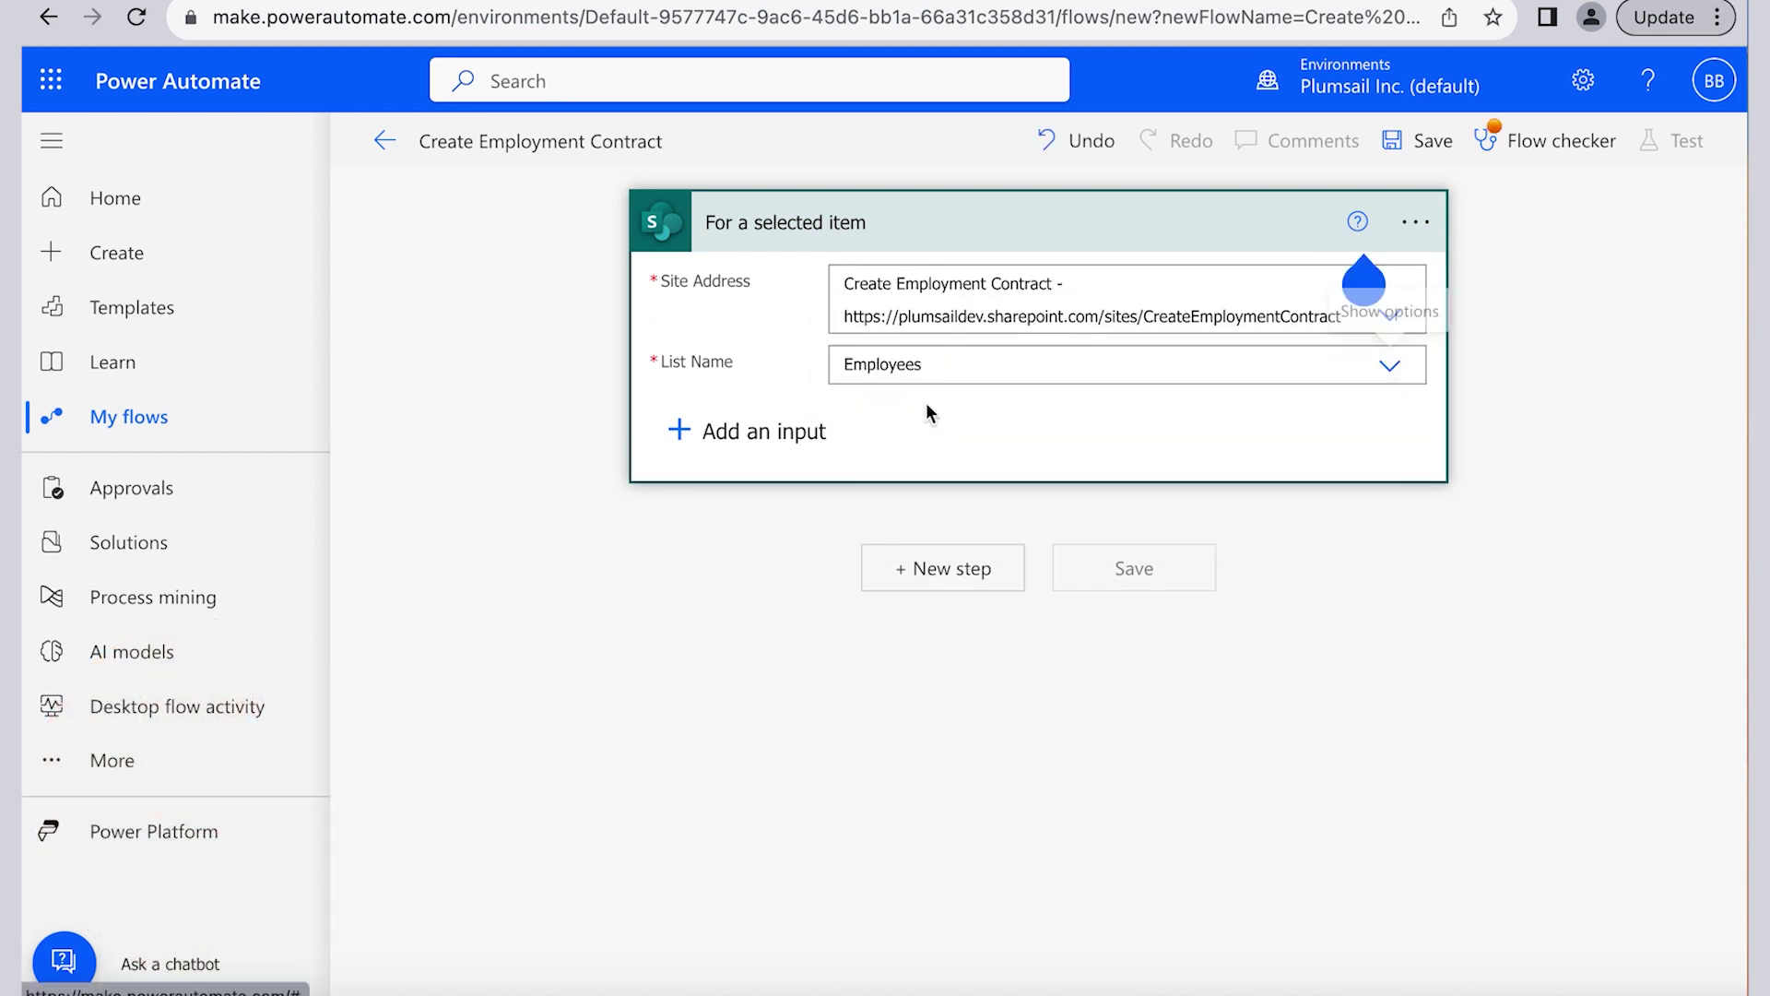
Step: Add a SharePoint Get item step on the same site and Employees list, Id from the trigger's ID
{"action": "left_click", "coordinate": [950, 587]}
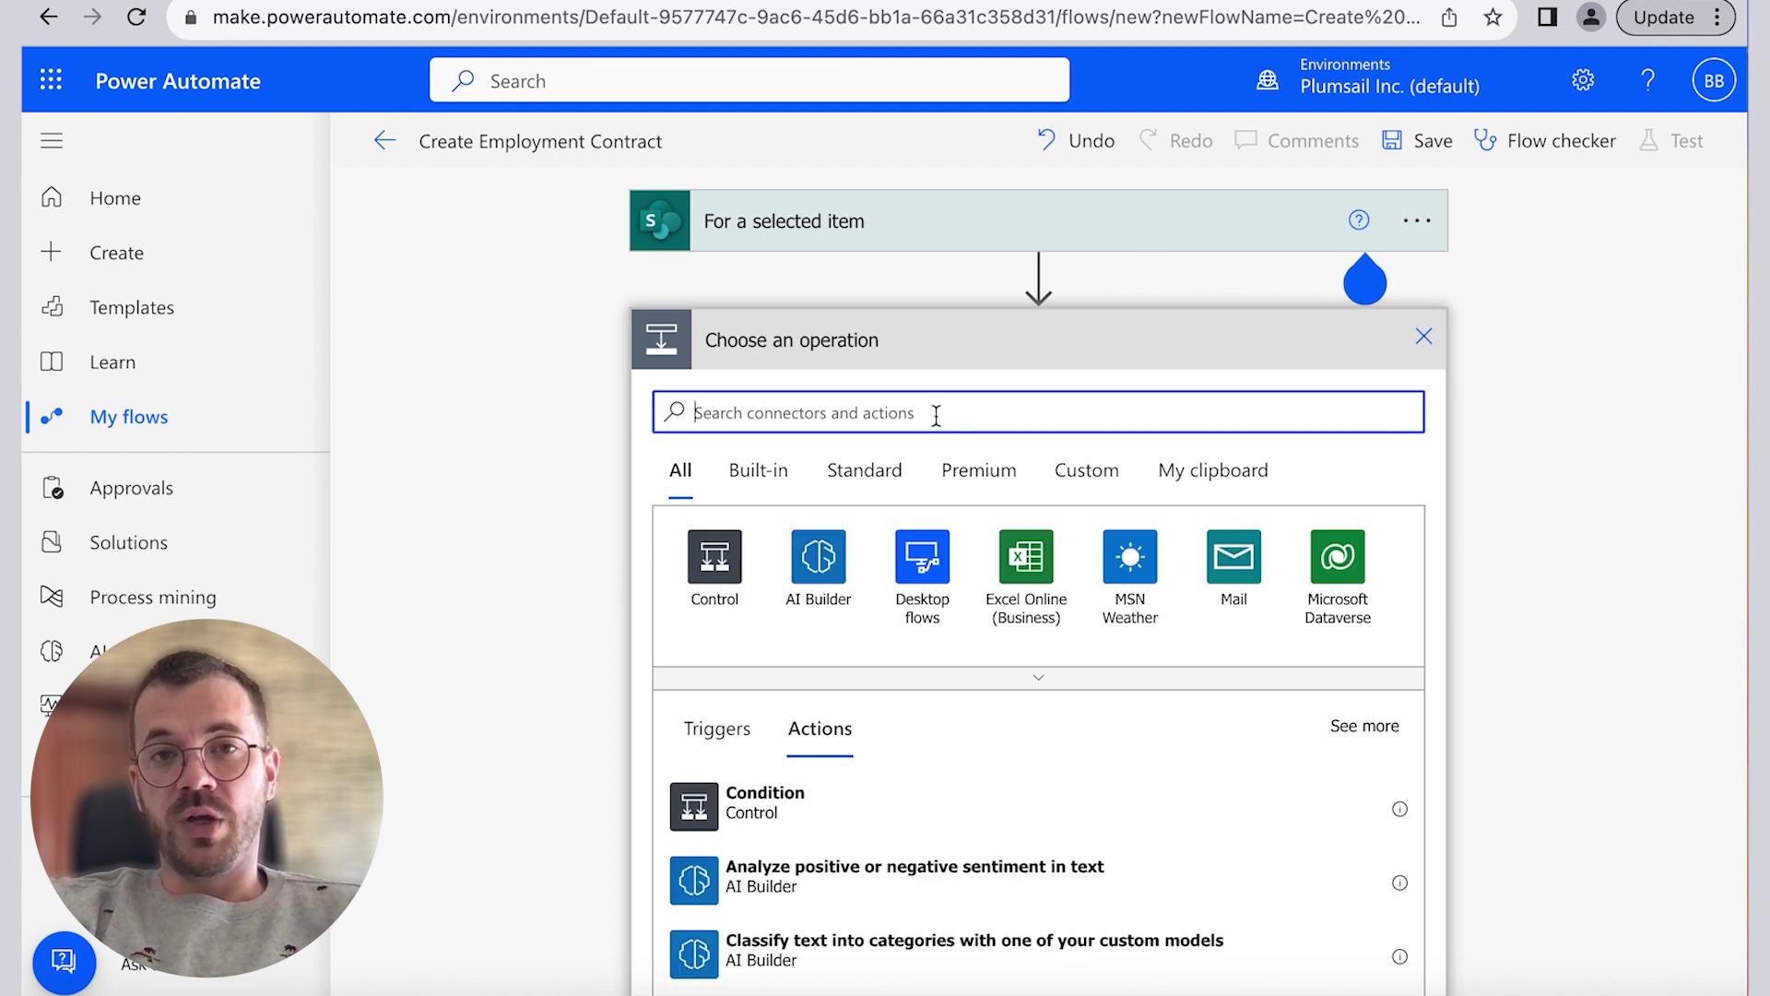
{"action": "type", "text": "get. ite"}
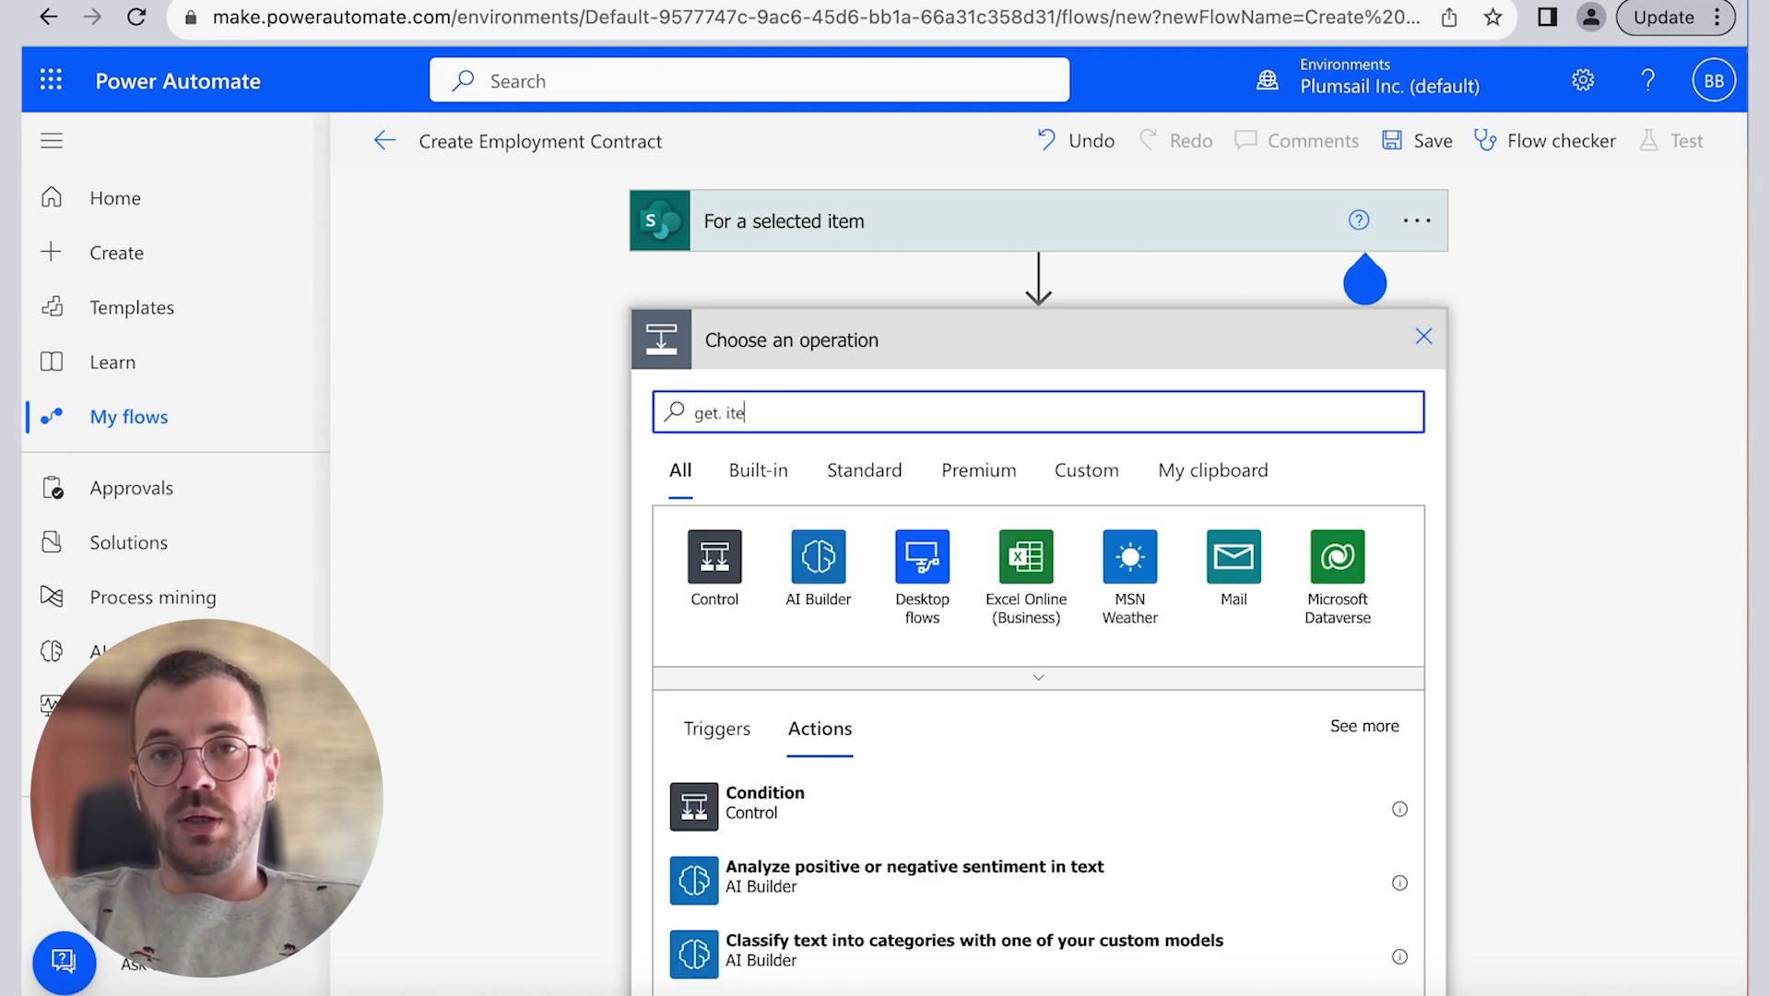
{"action": "type", "text": "m"}
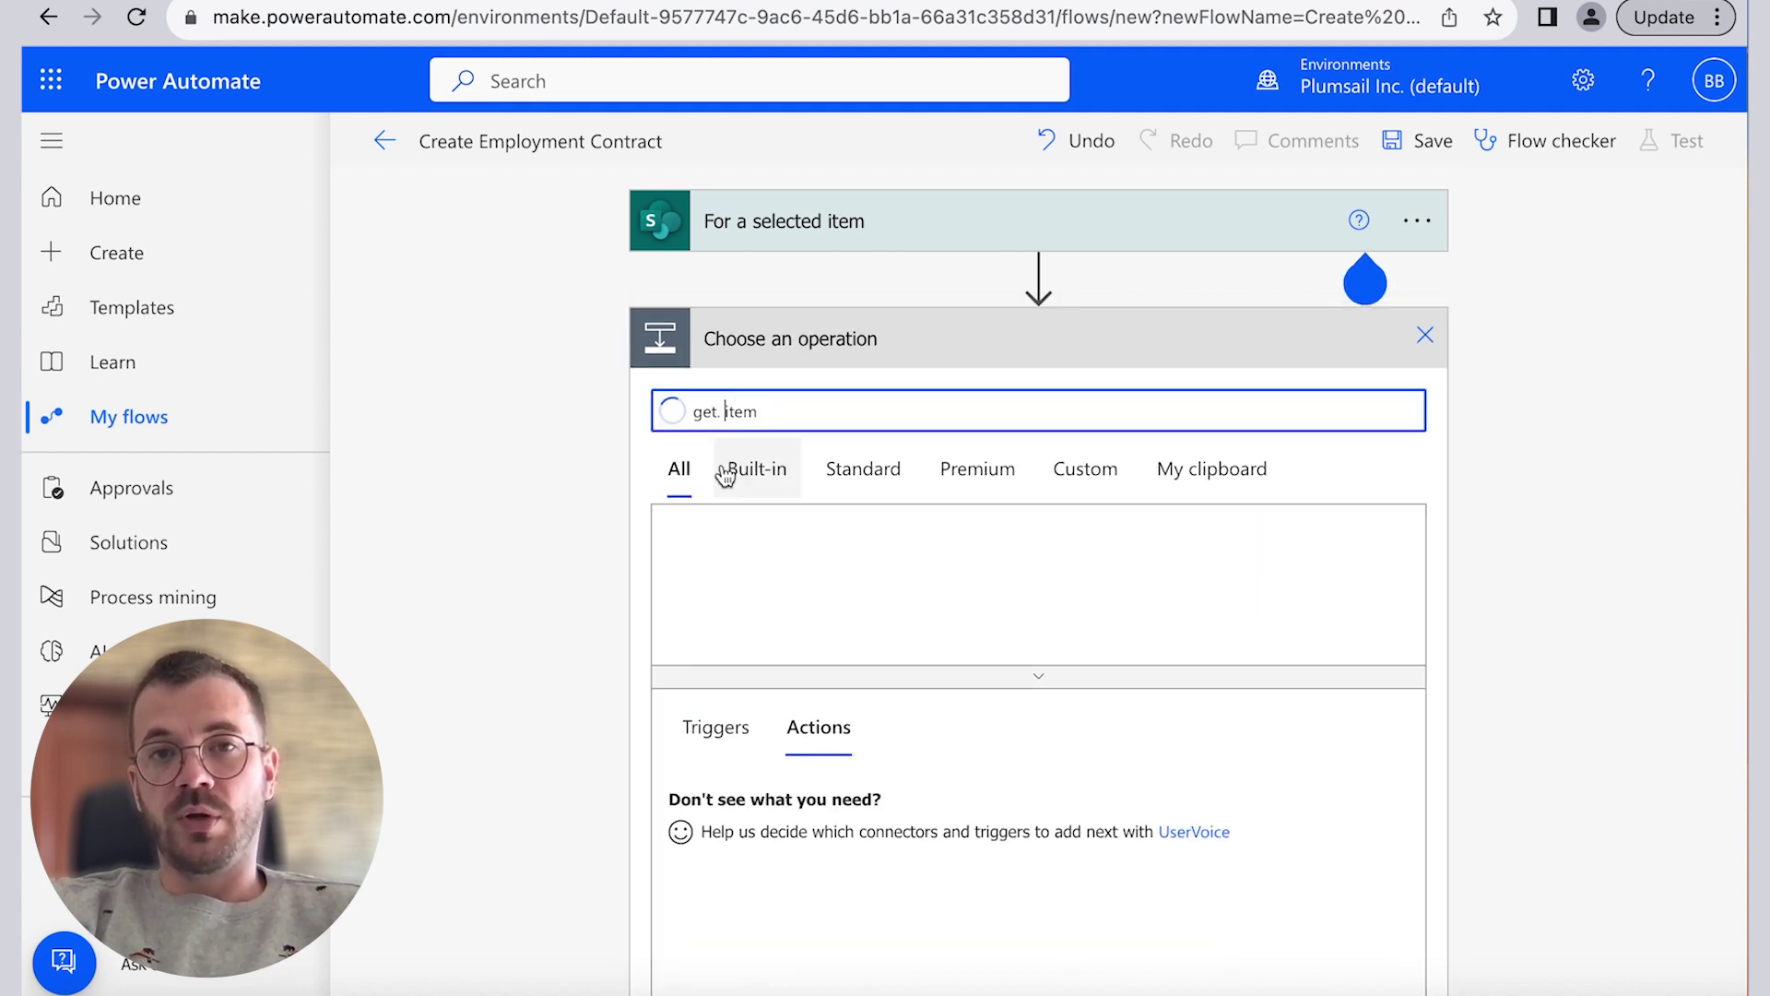
{"action": "left_click", "coordinate": [838, 883]}
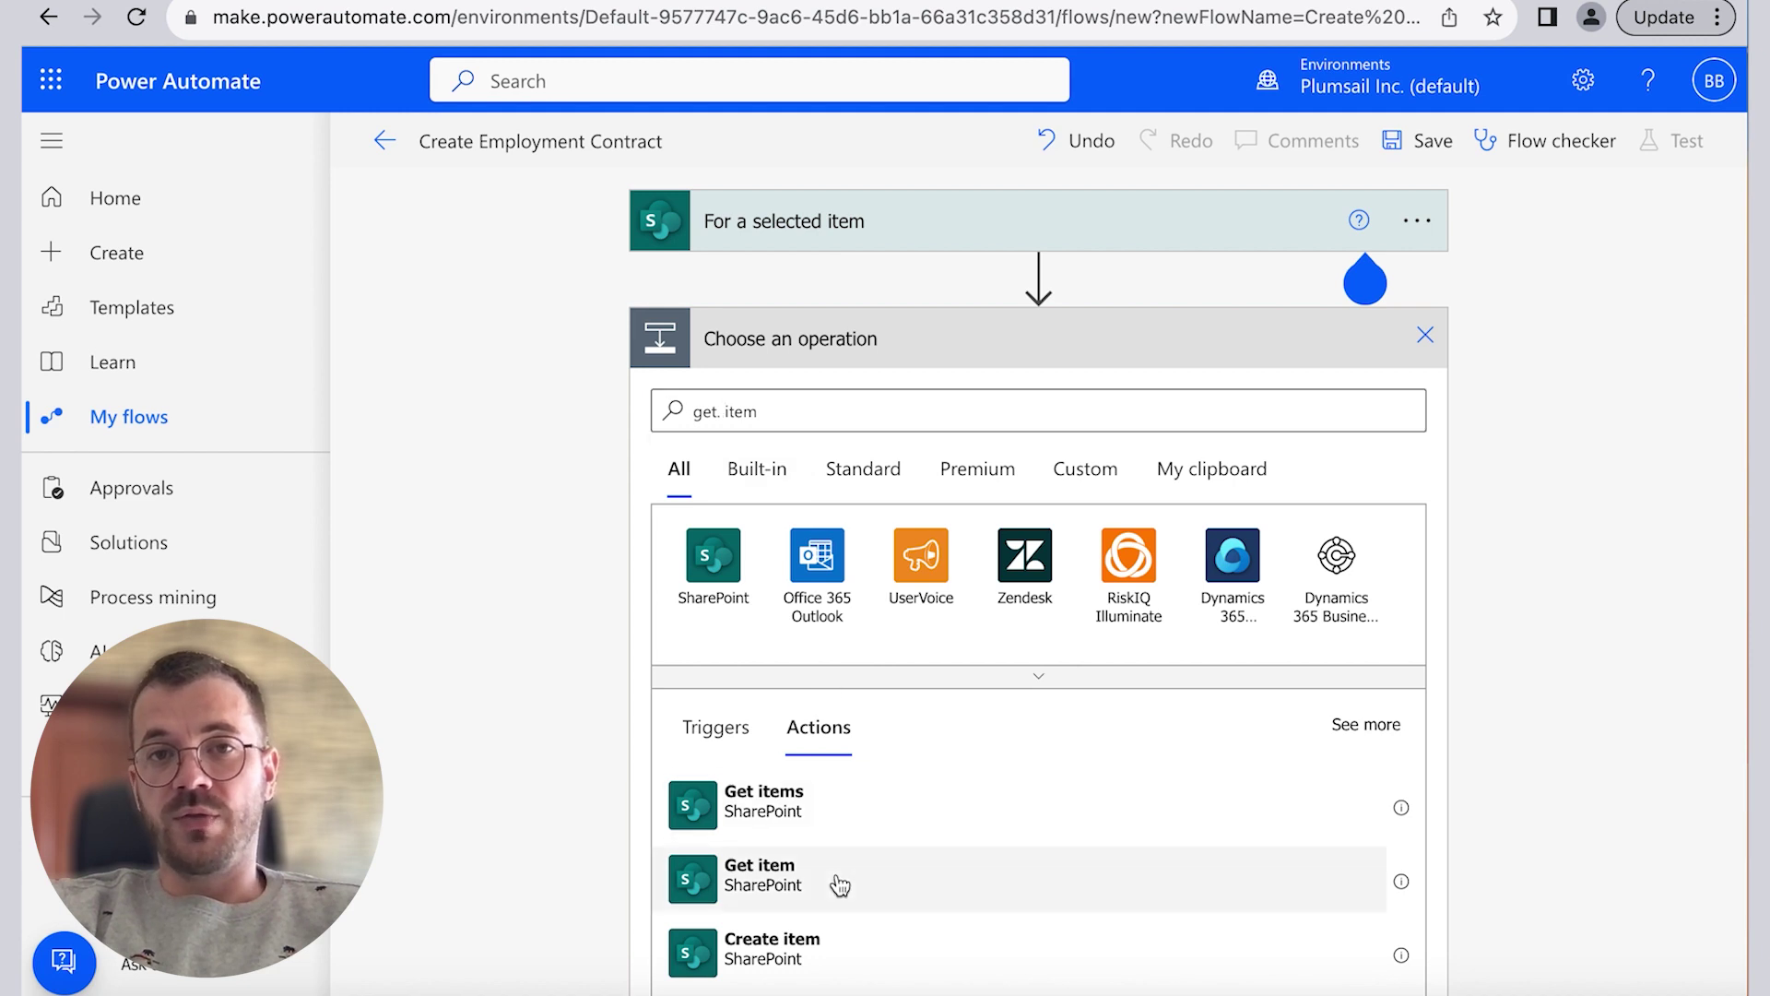
{"action": "left_click", "coordinate": [794, 887]}
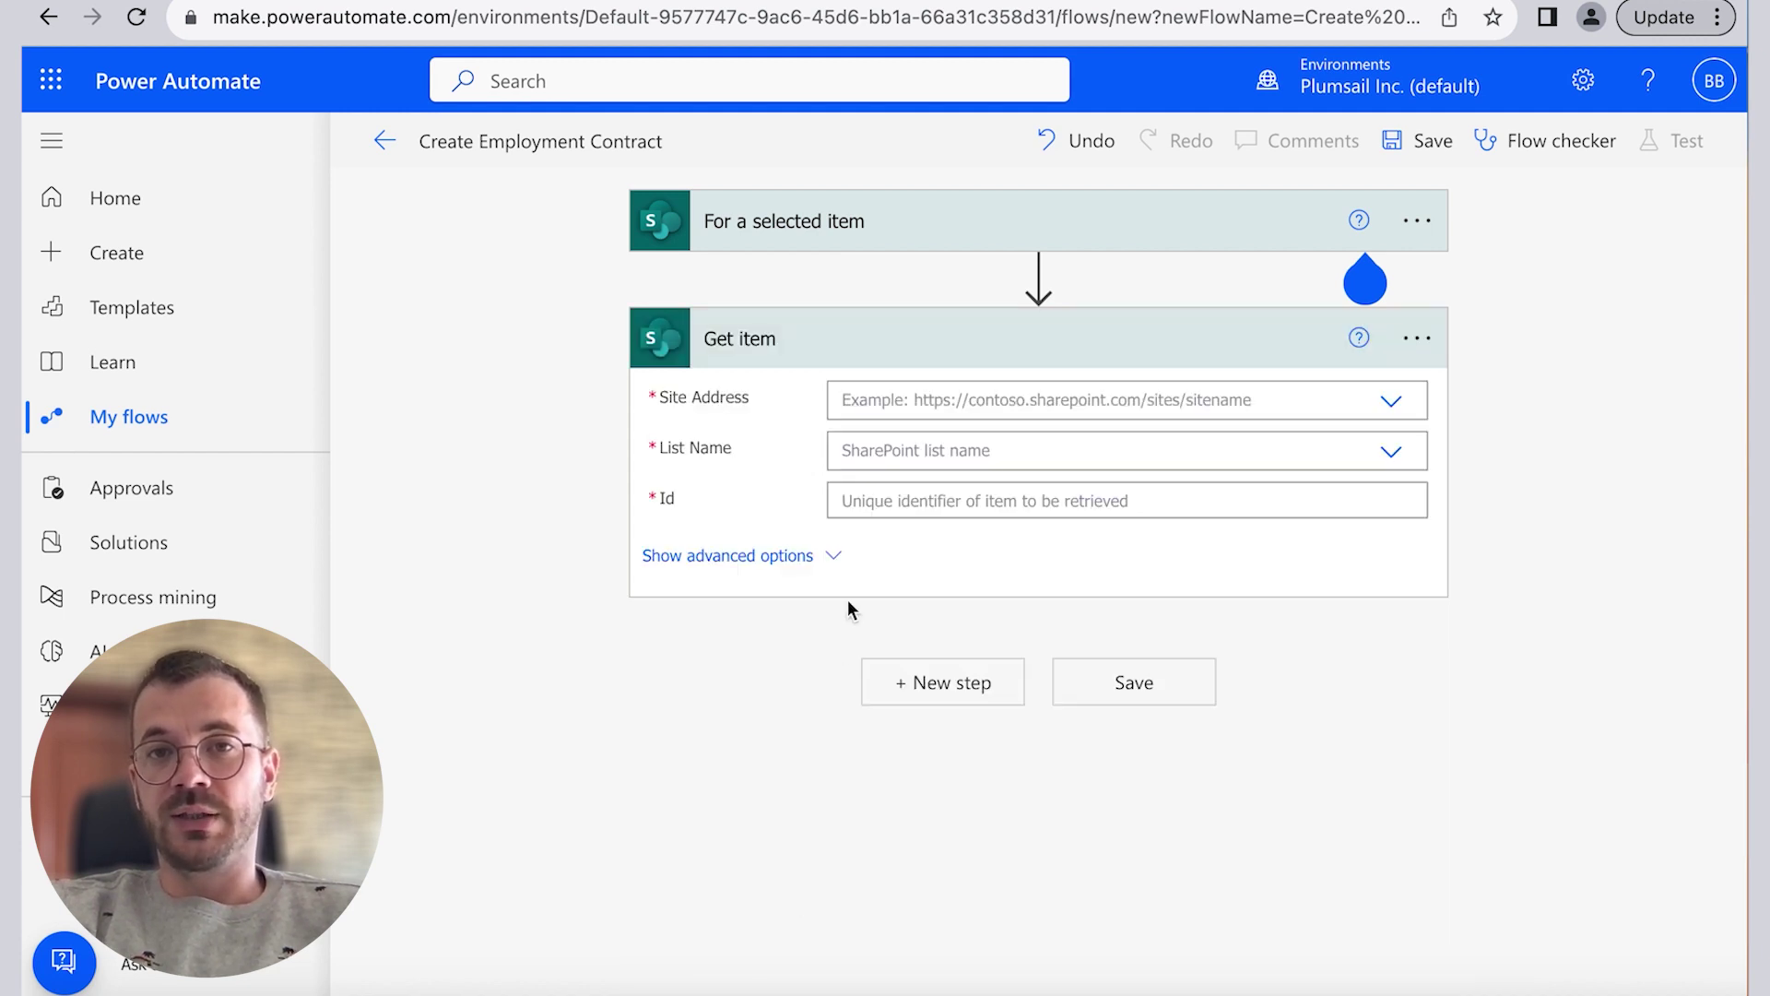
{"action": "left_click", "coordinate": [1341, 394]}
{"action": "type", "text": "https://plumsaildev.sharepoint.com/sites/CreateEmploymentContract"}
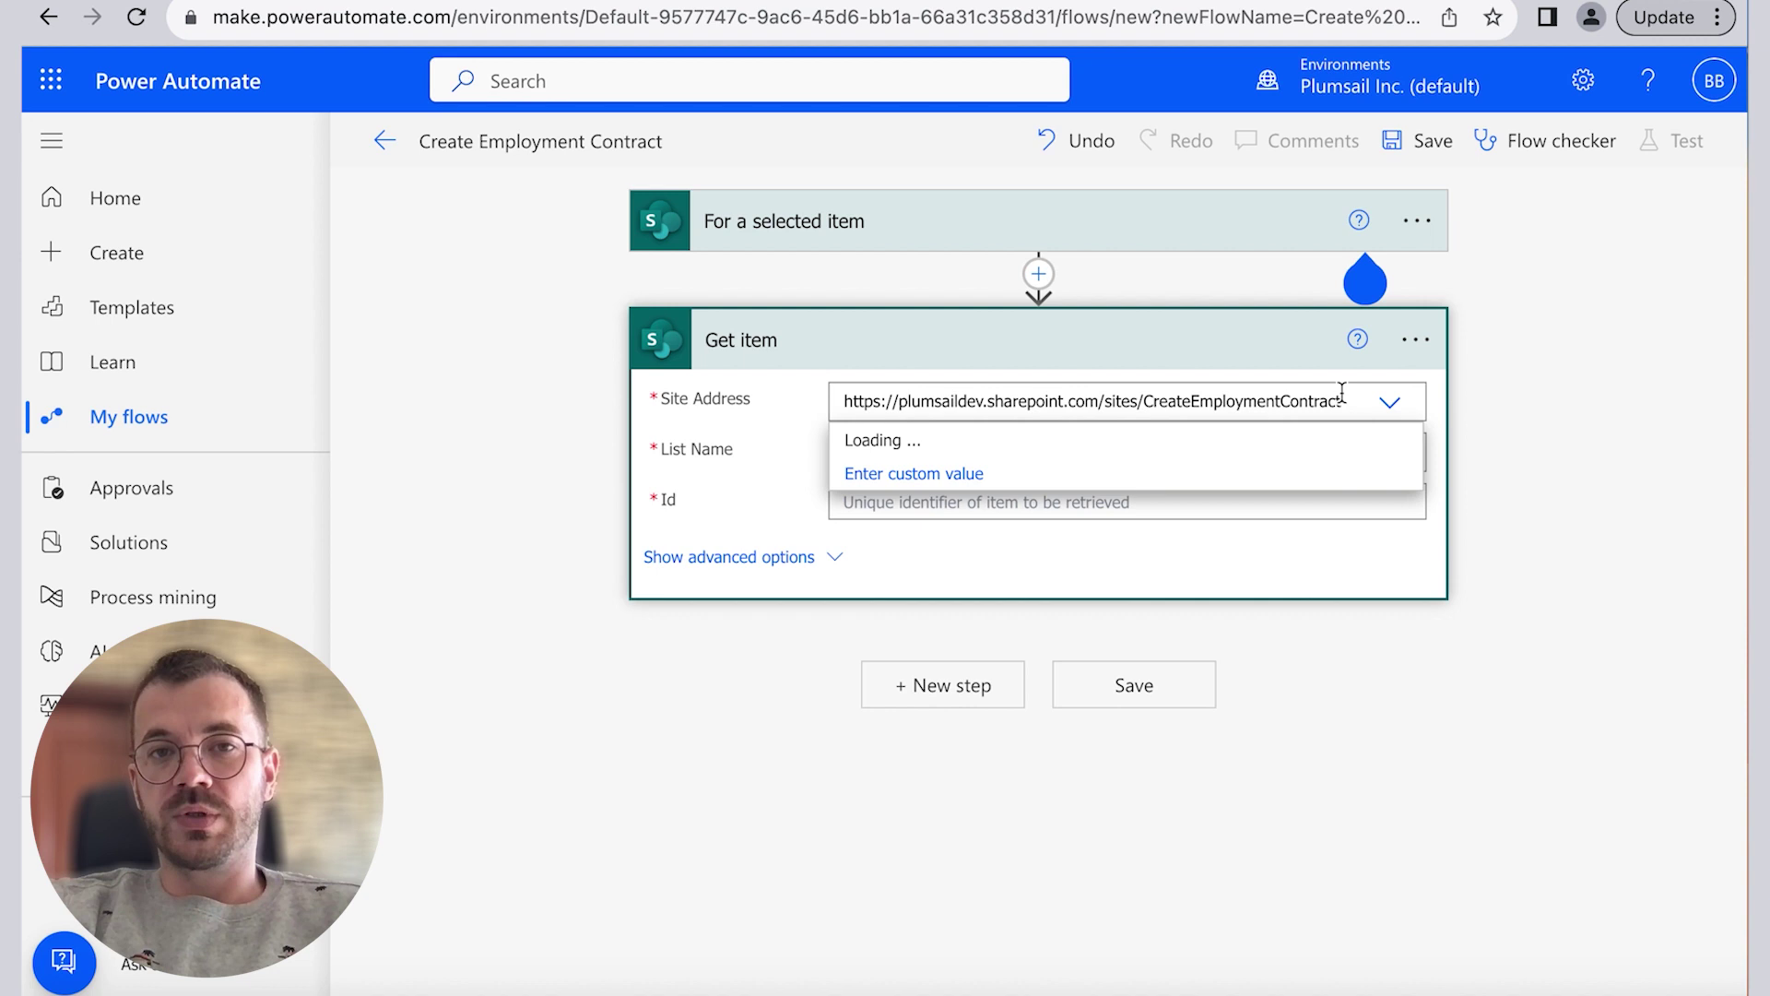
{"action": "left_click", "coordinate": [1043, 442]}
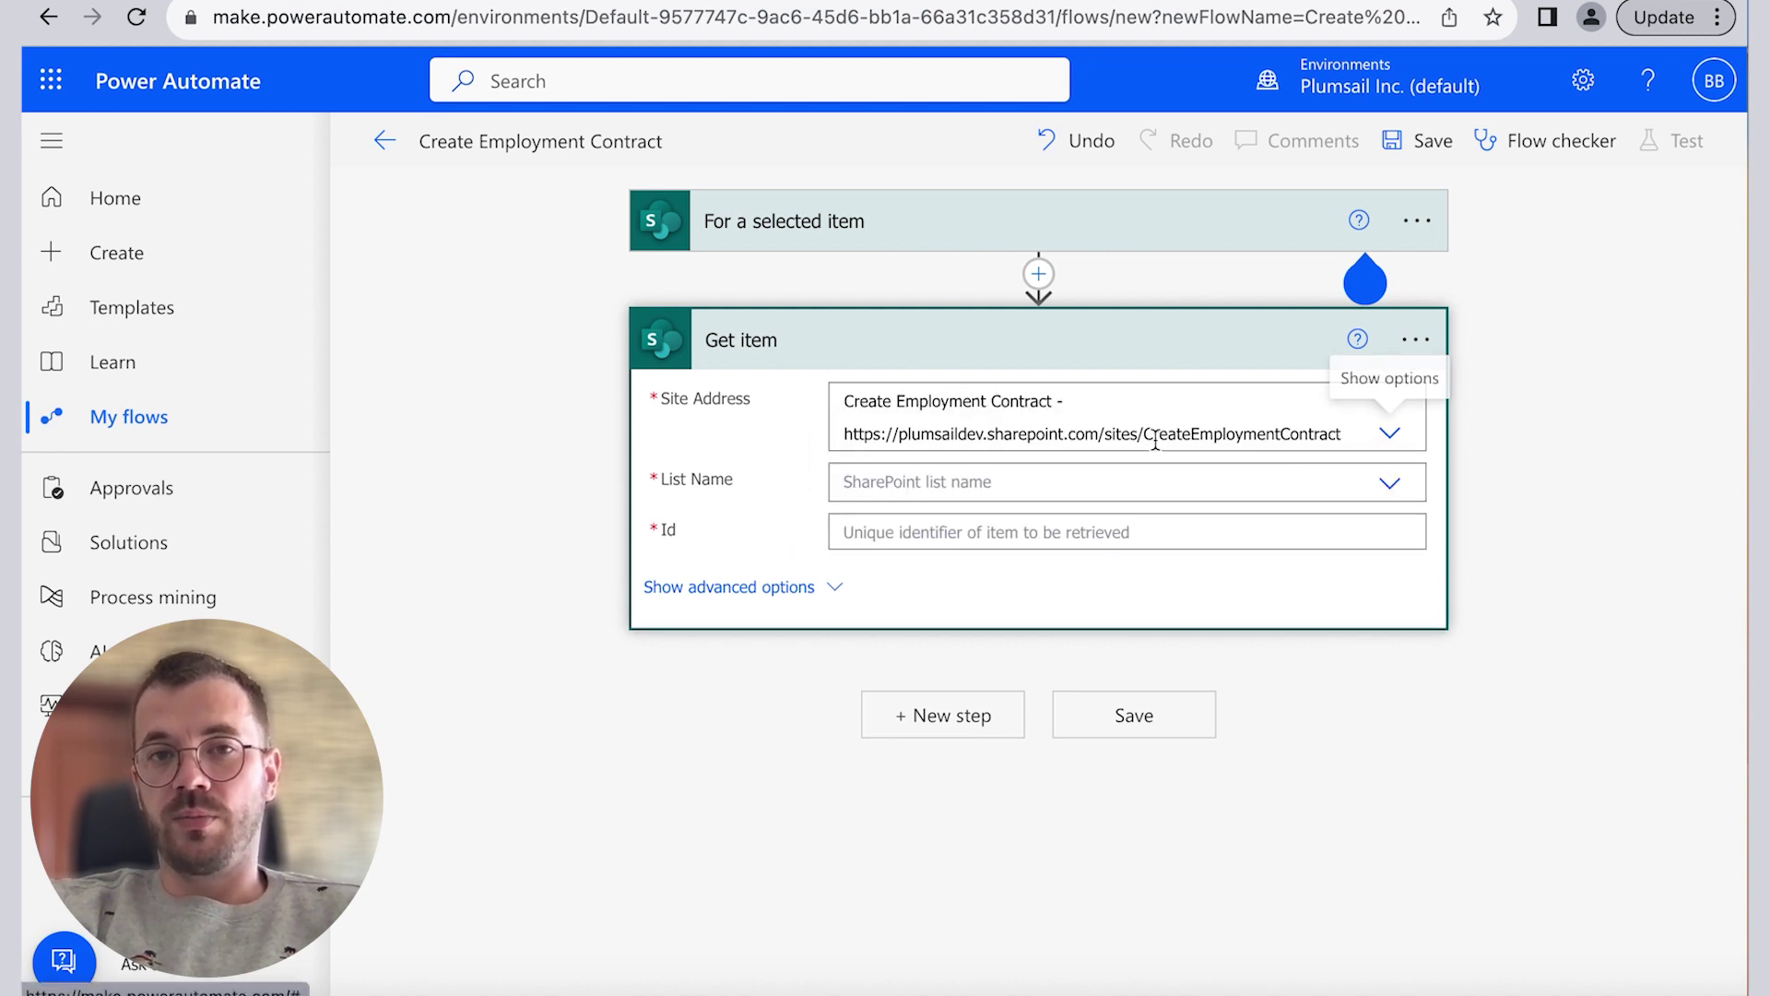
{"action": "left_click", "coordinate": [1380, 486]}
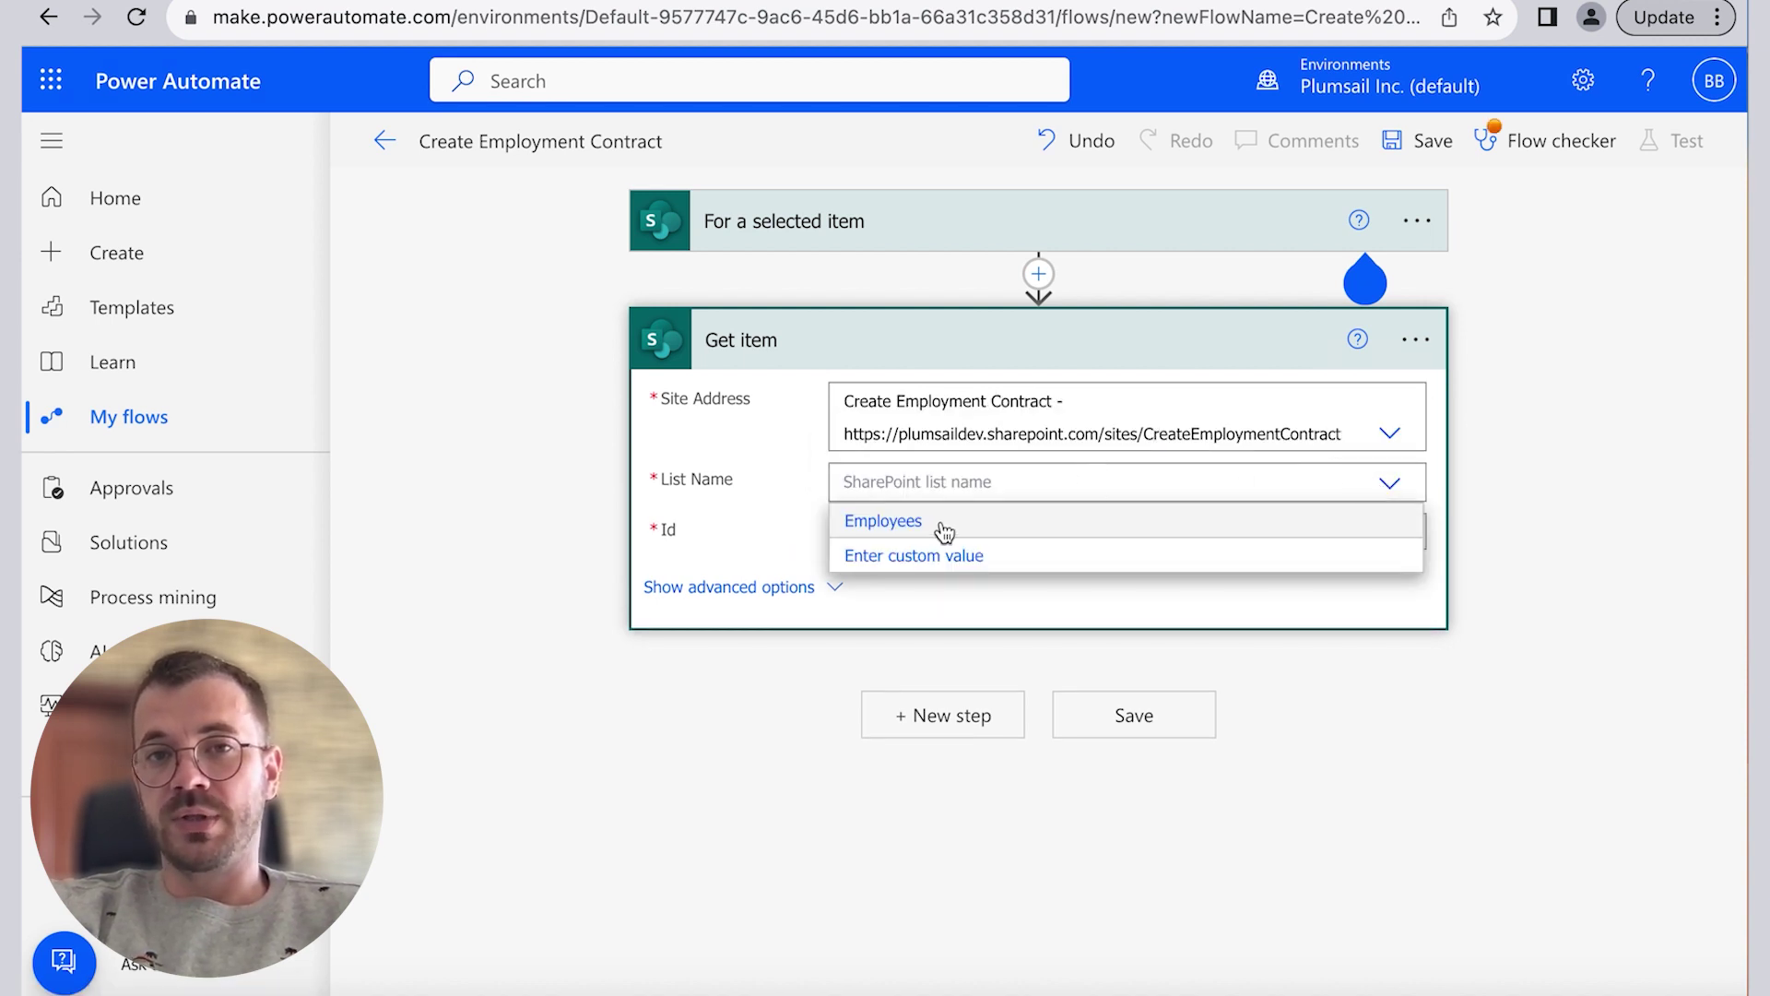
{"action": "left_click", "coordinate": [933, 519]}
{"action": "left_click", "coordinate": [1043, 522]}
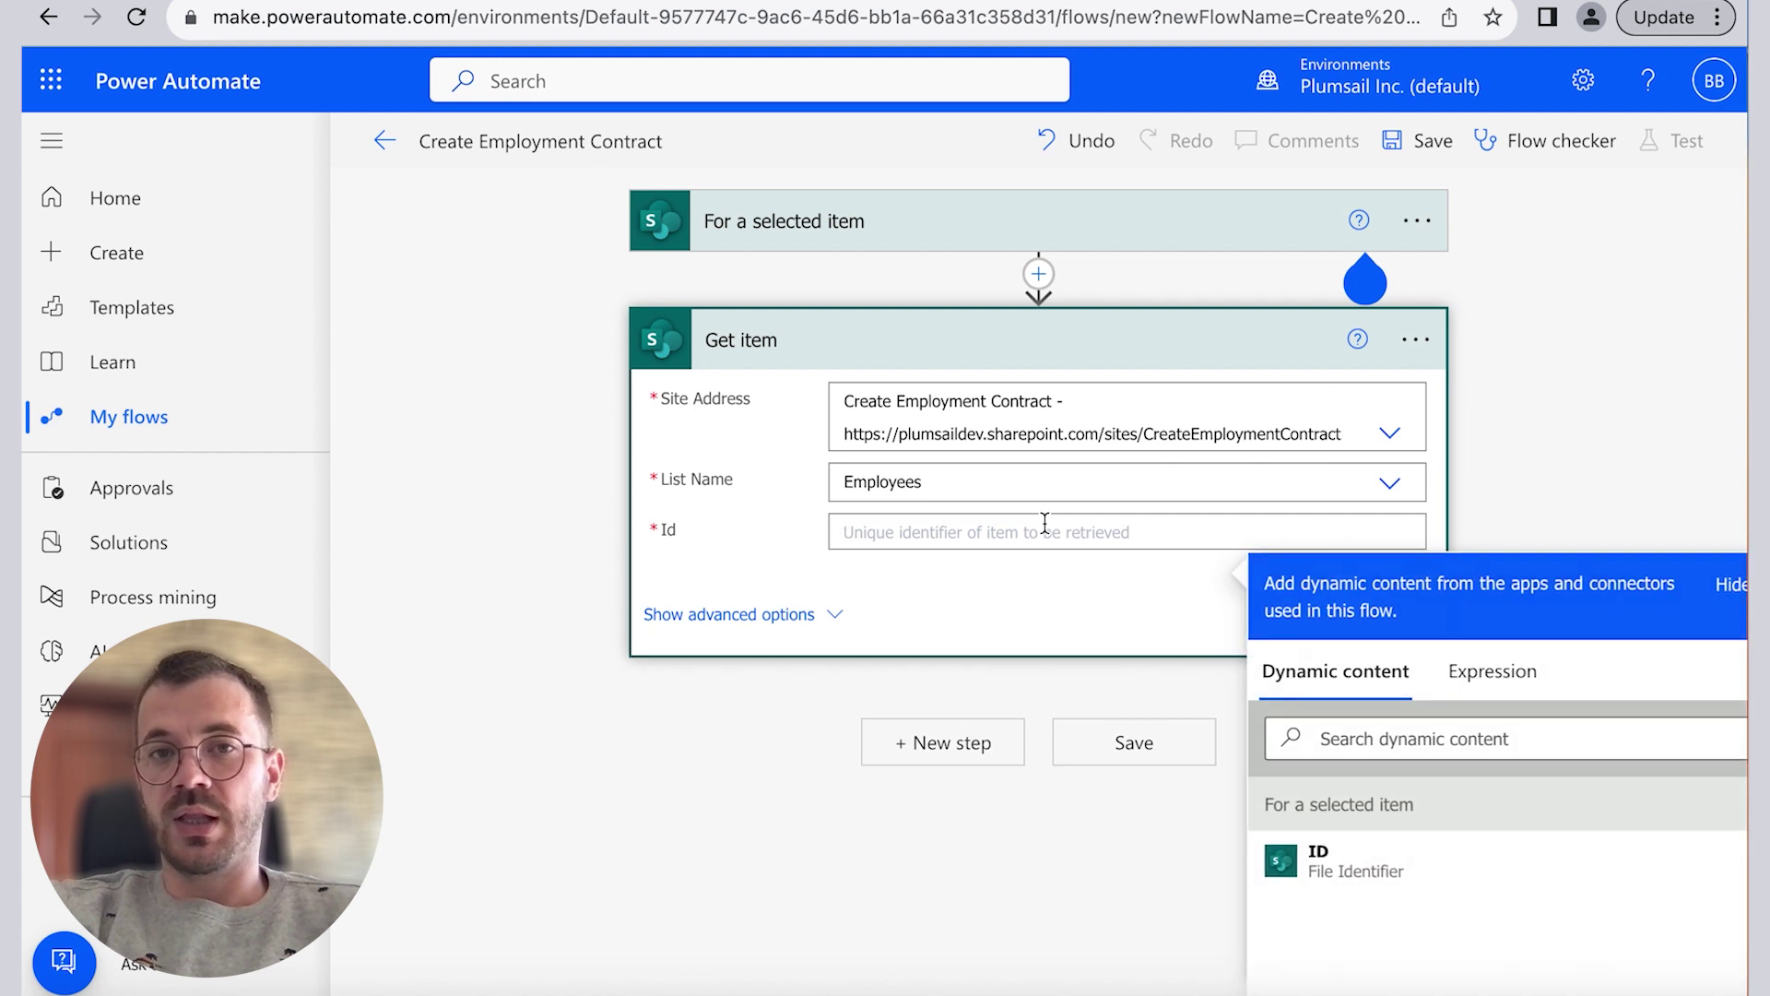
{"action": "left_click", "coordinate": [1321, 853]}
{"action": "left_click", "coordinate": [1523, 518]}
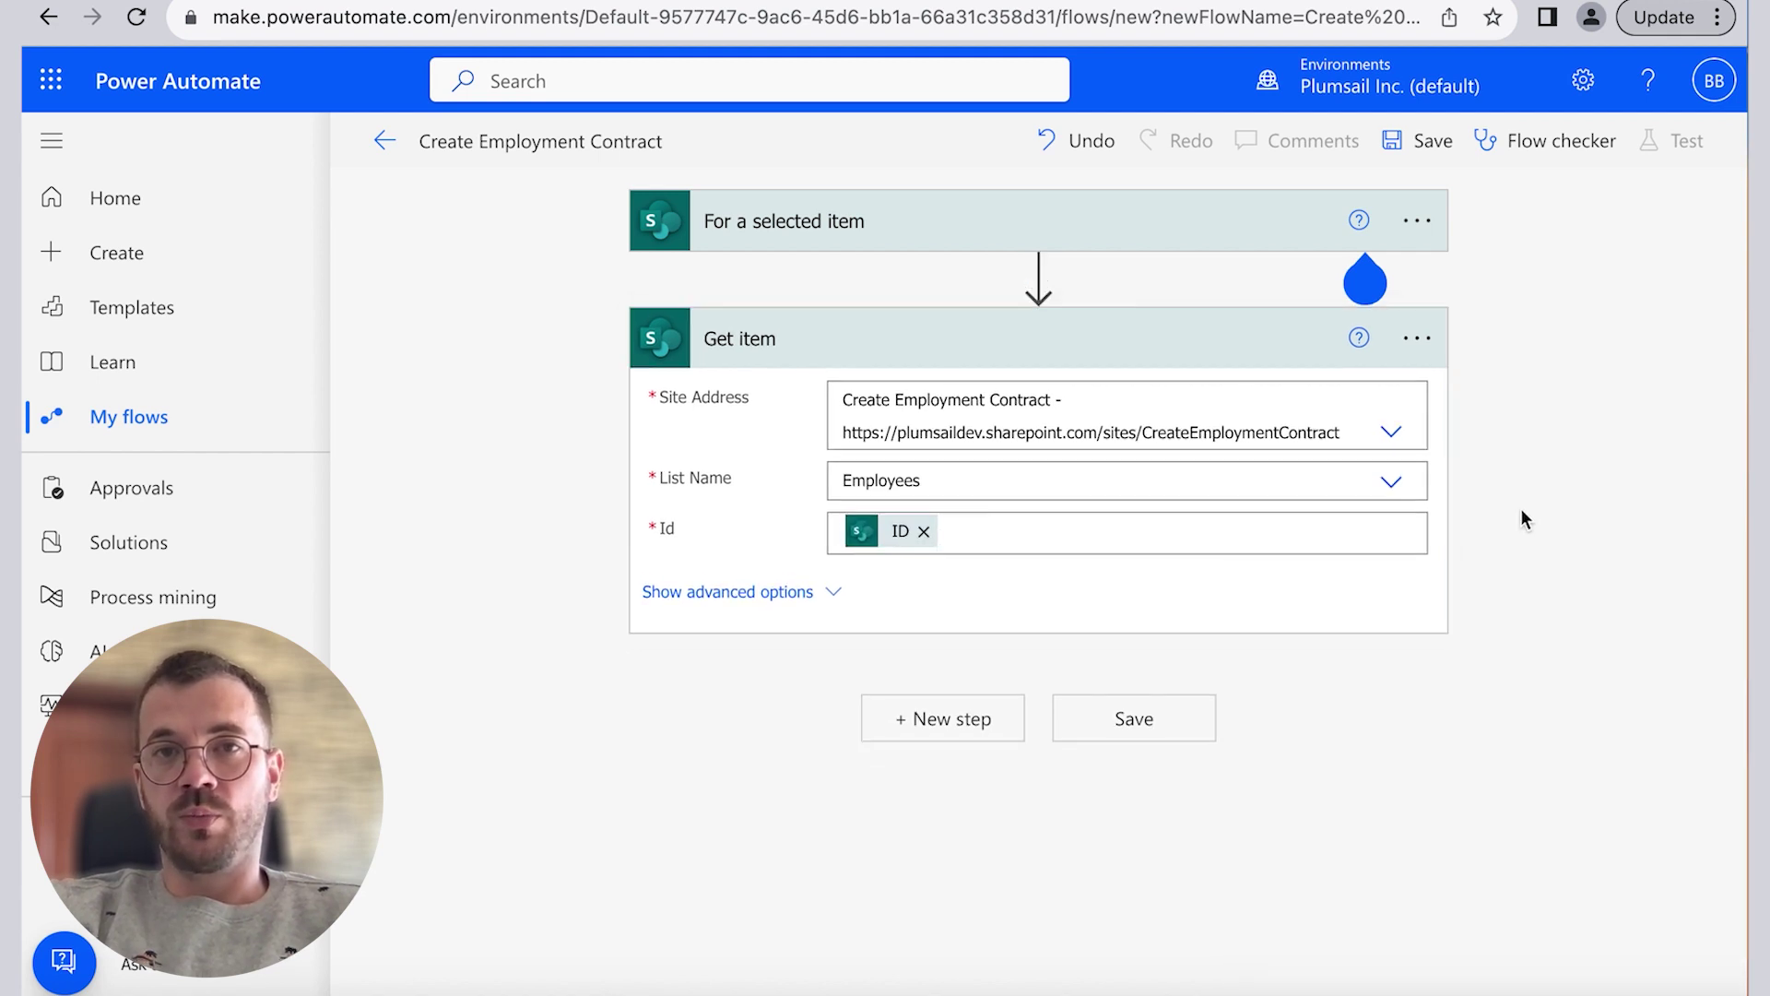
Step: Add Plumsail's 'Start document generation process with json' action with the Employment Contract process
{"action": "left_click", "coordinate": [975, 720]}
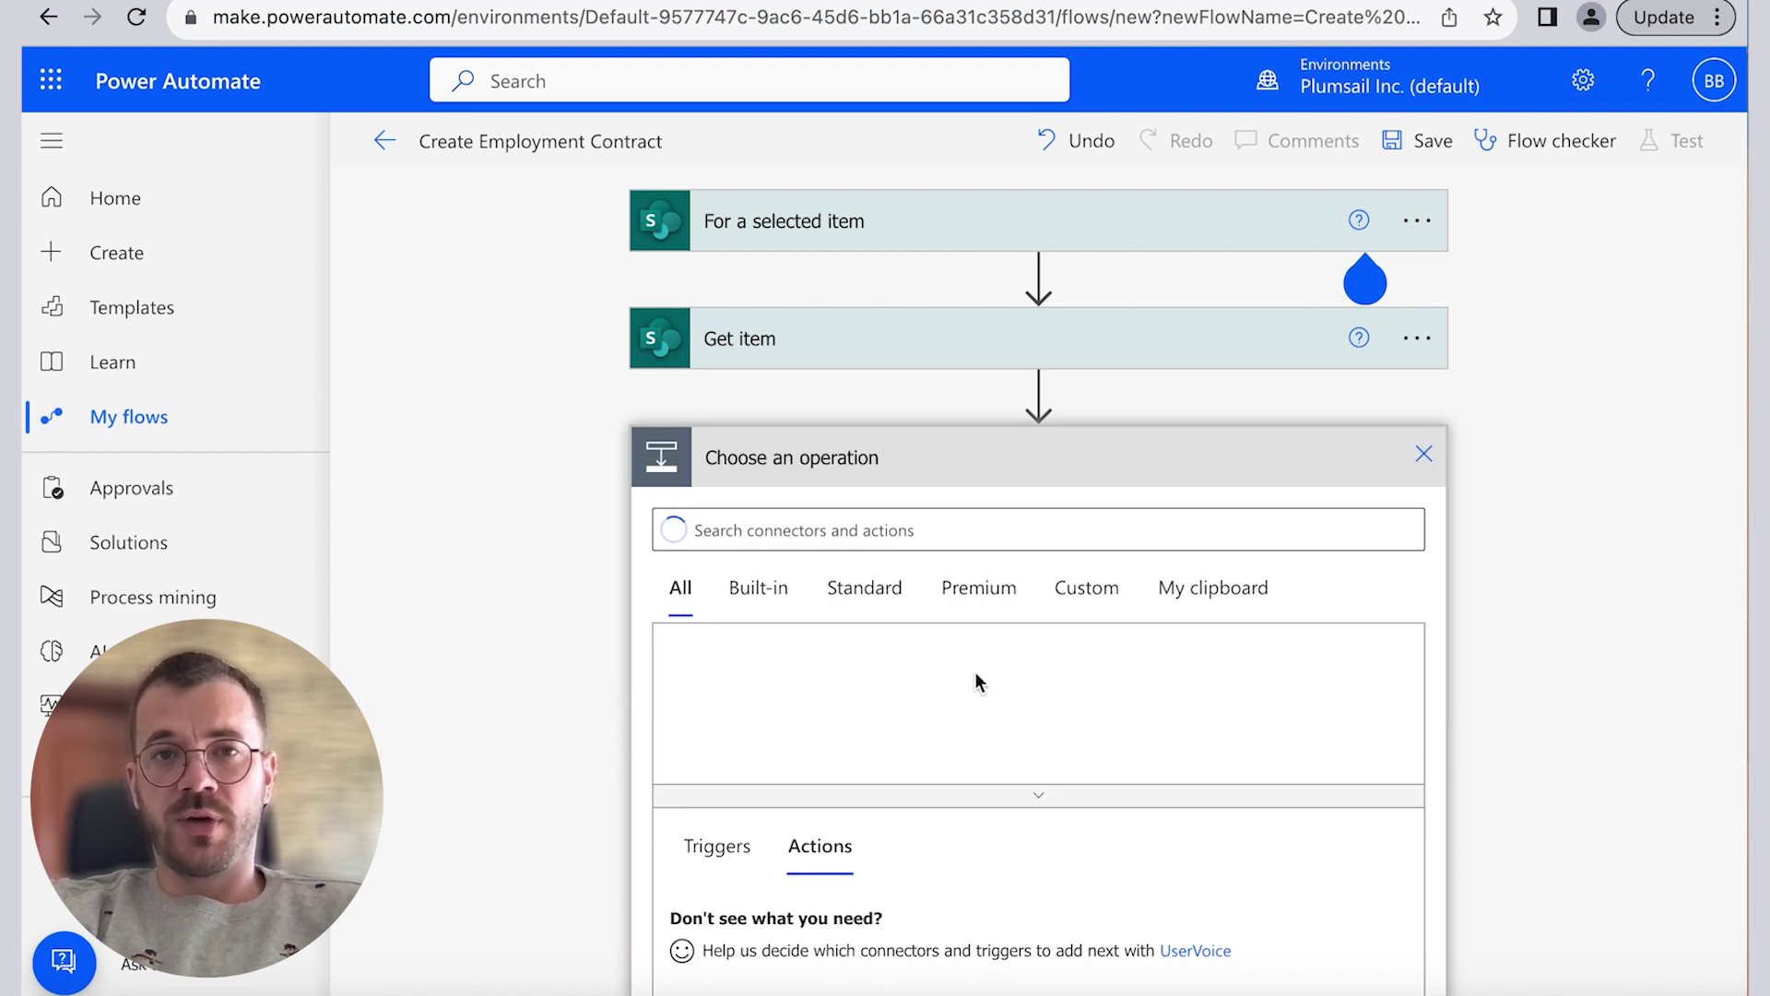
{"action": "type", "text": "plumsail"}
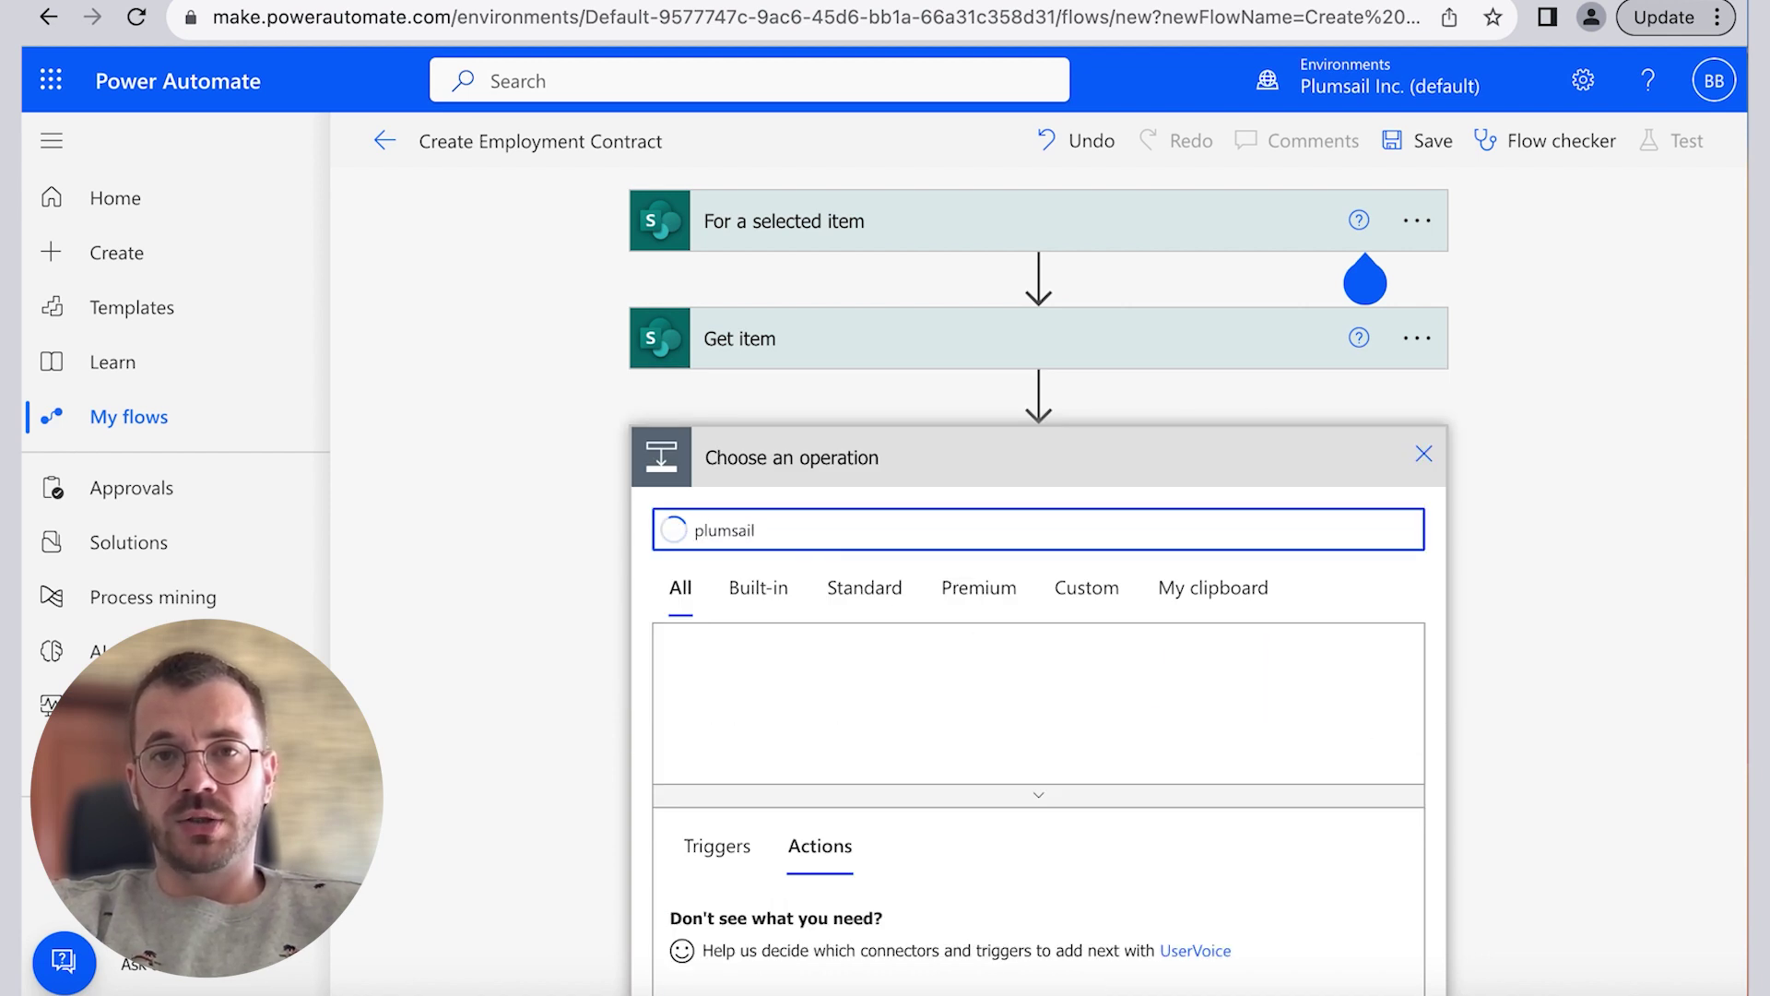
{"action": "left_click", "coordinate": [847, 698]}
{"action": "type", "text": "start"}
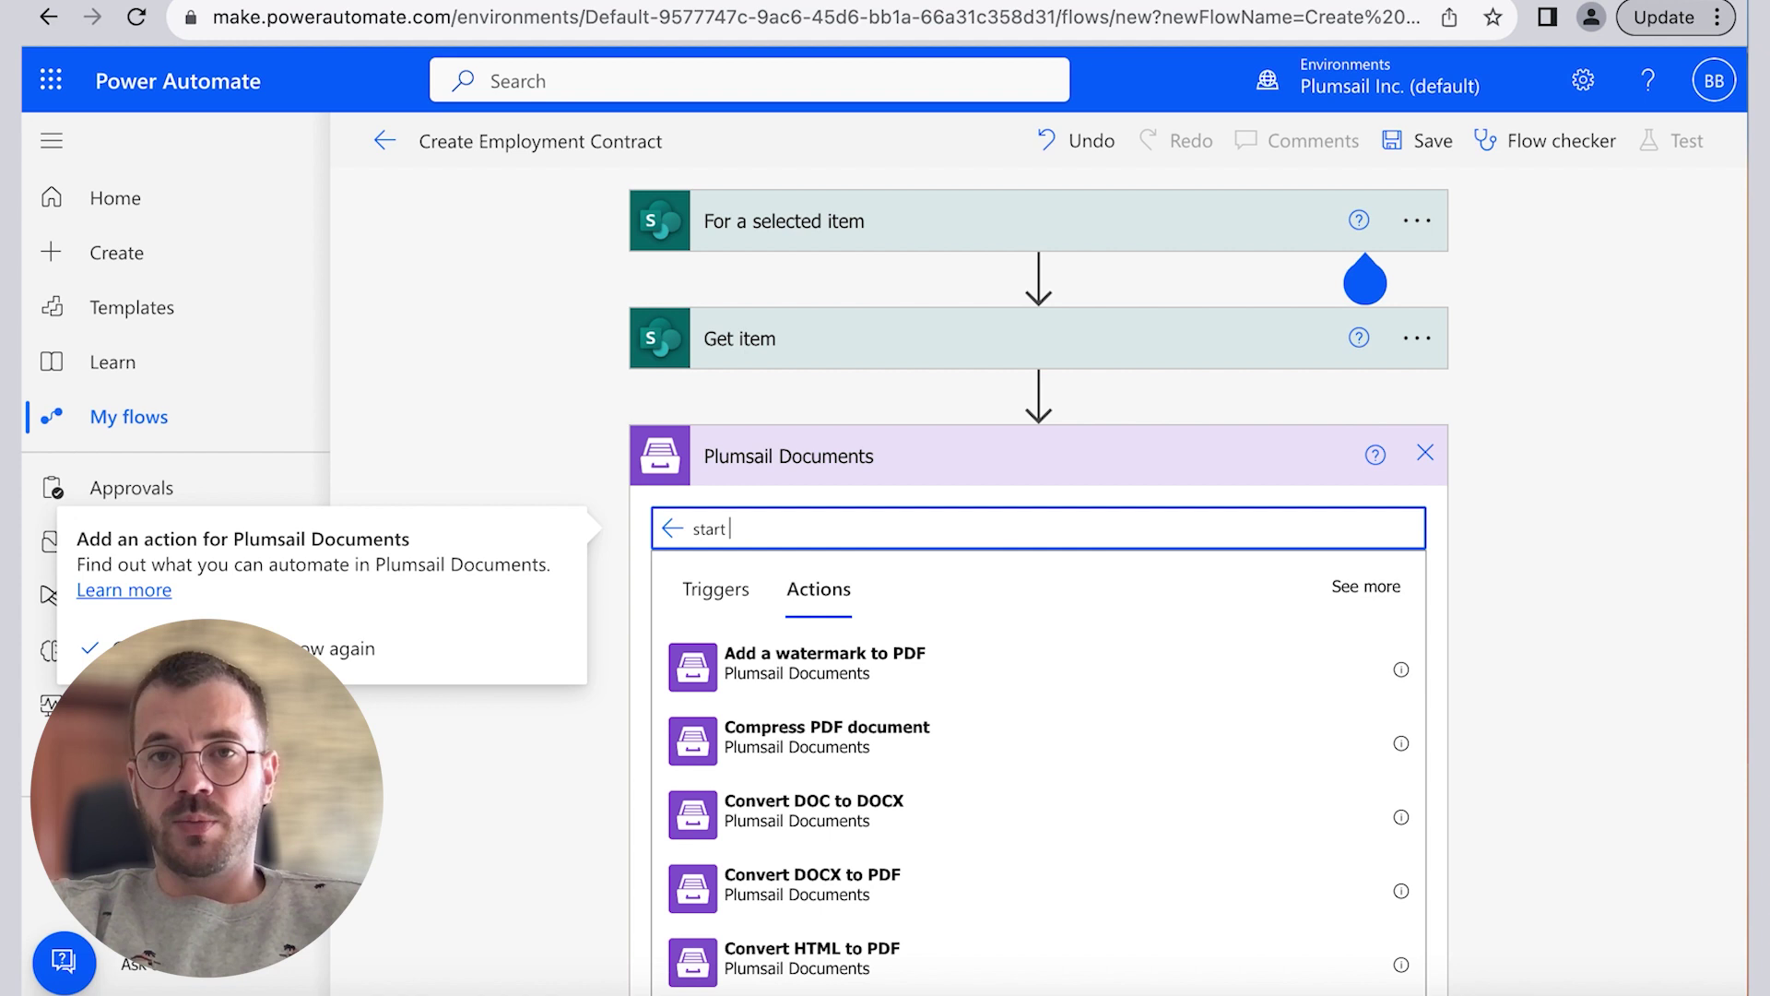
{"action": "left_click", "coordinate": [898, 728]}
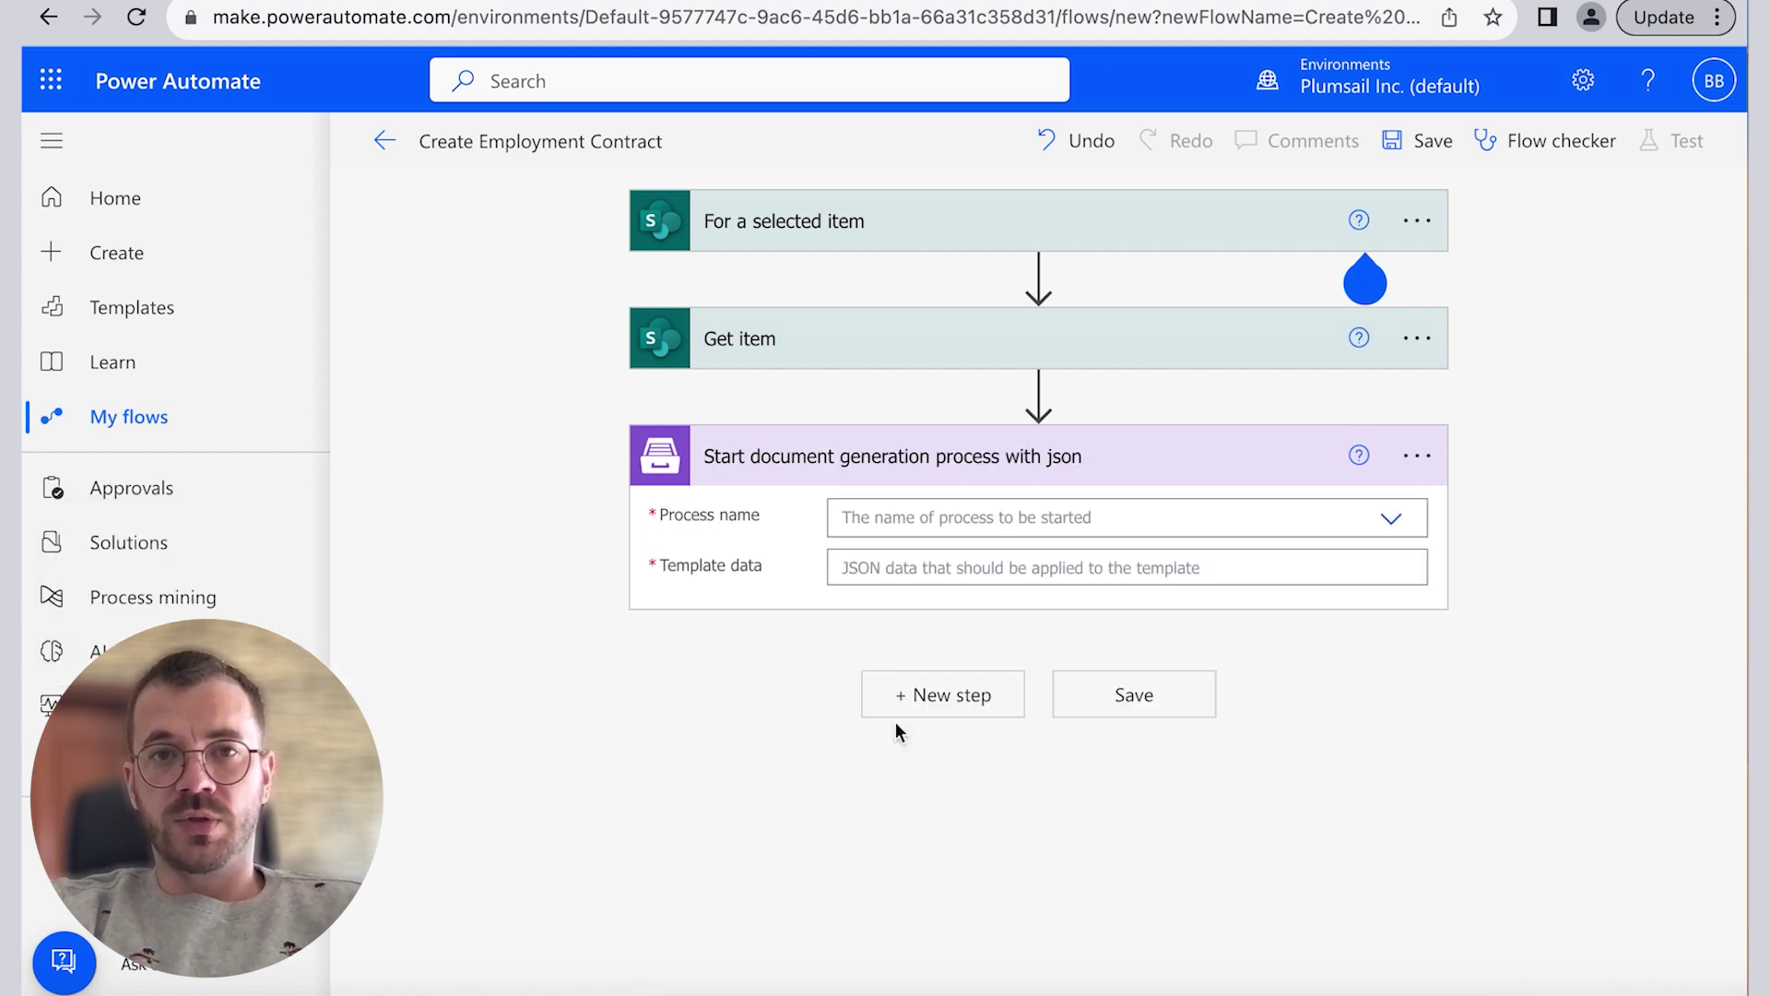
{"action": "left_click", "coordinate": [1391, 519]}
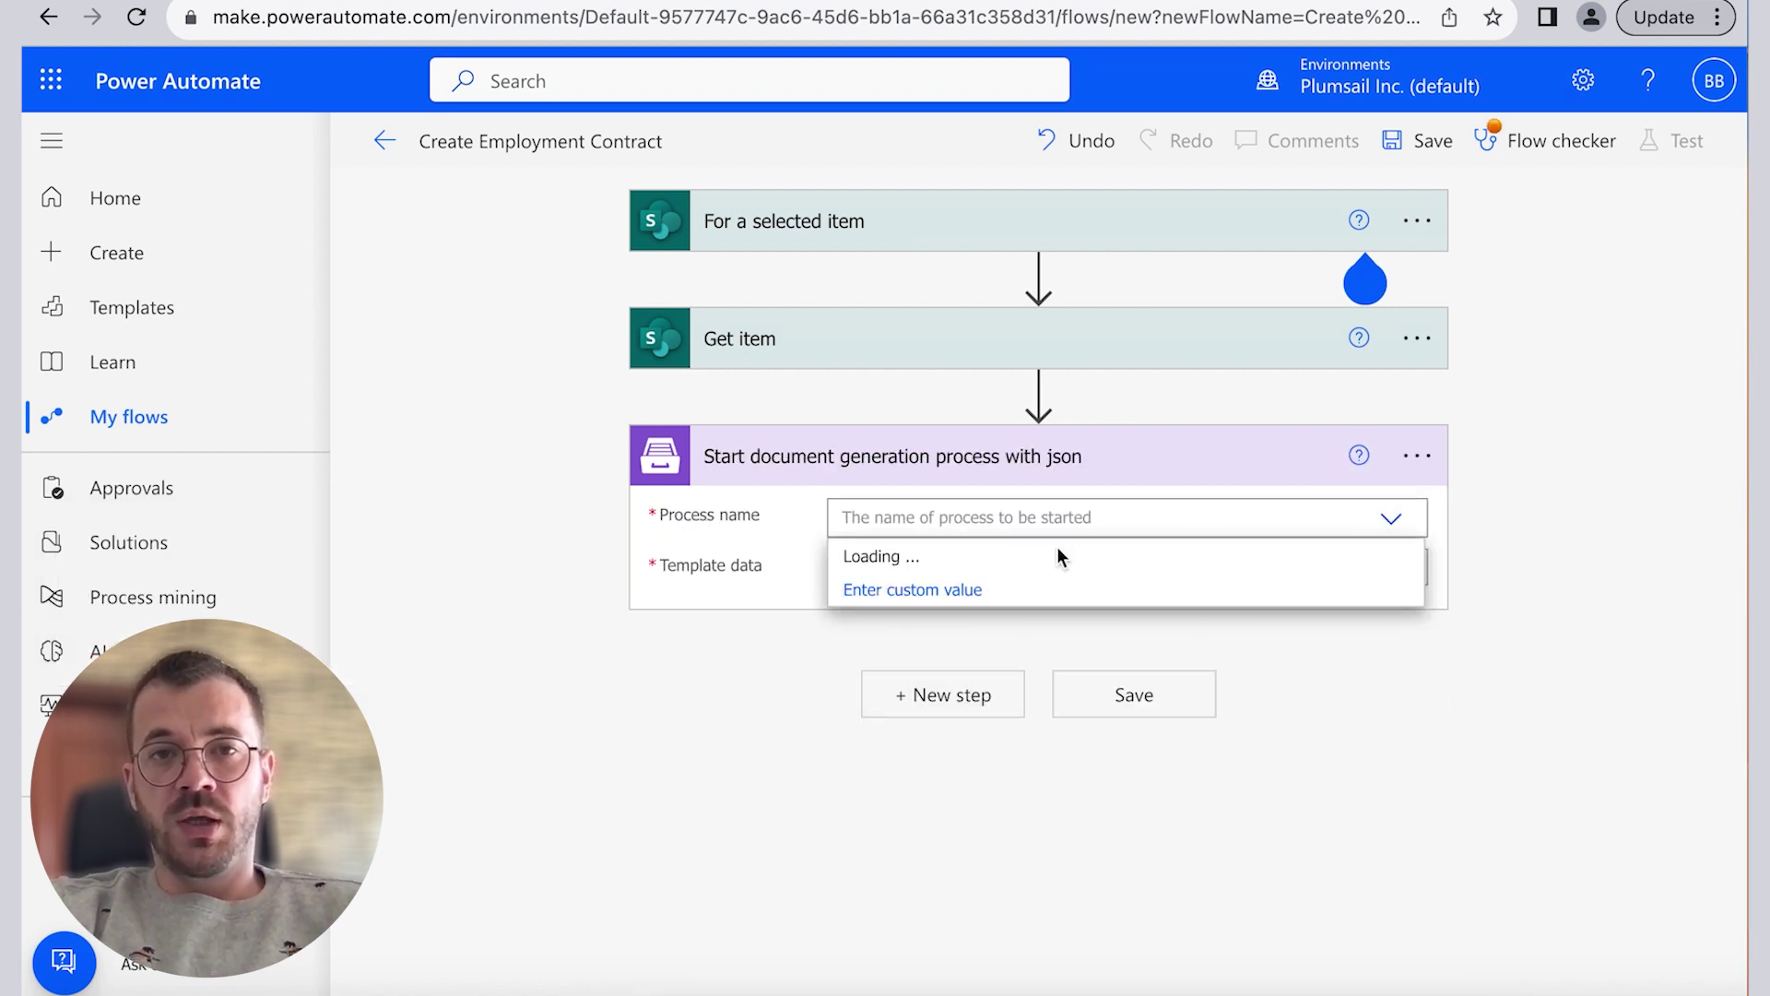
{"action": "left_click", "coordinate": [926, 561]}
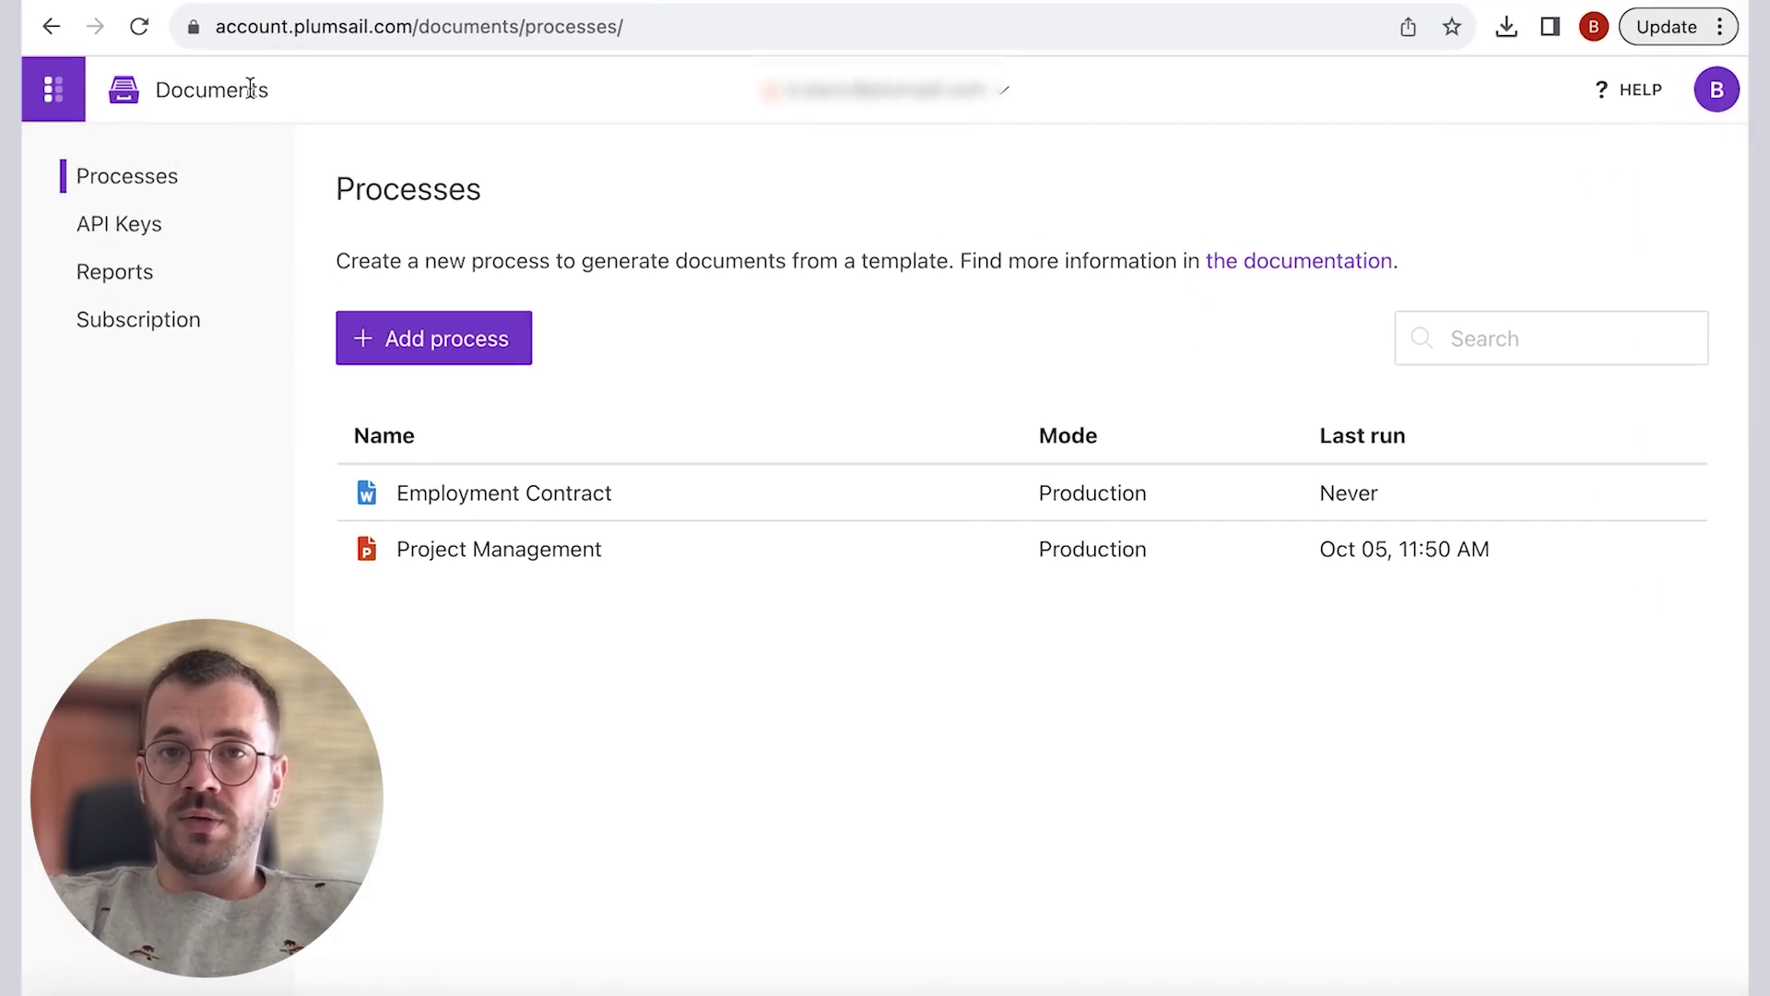
Step: Create a second Plumsail API key named 'New Connection'
{"action": "left_click", "coordinate": [136, 235]}
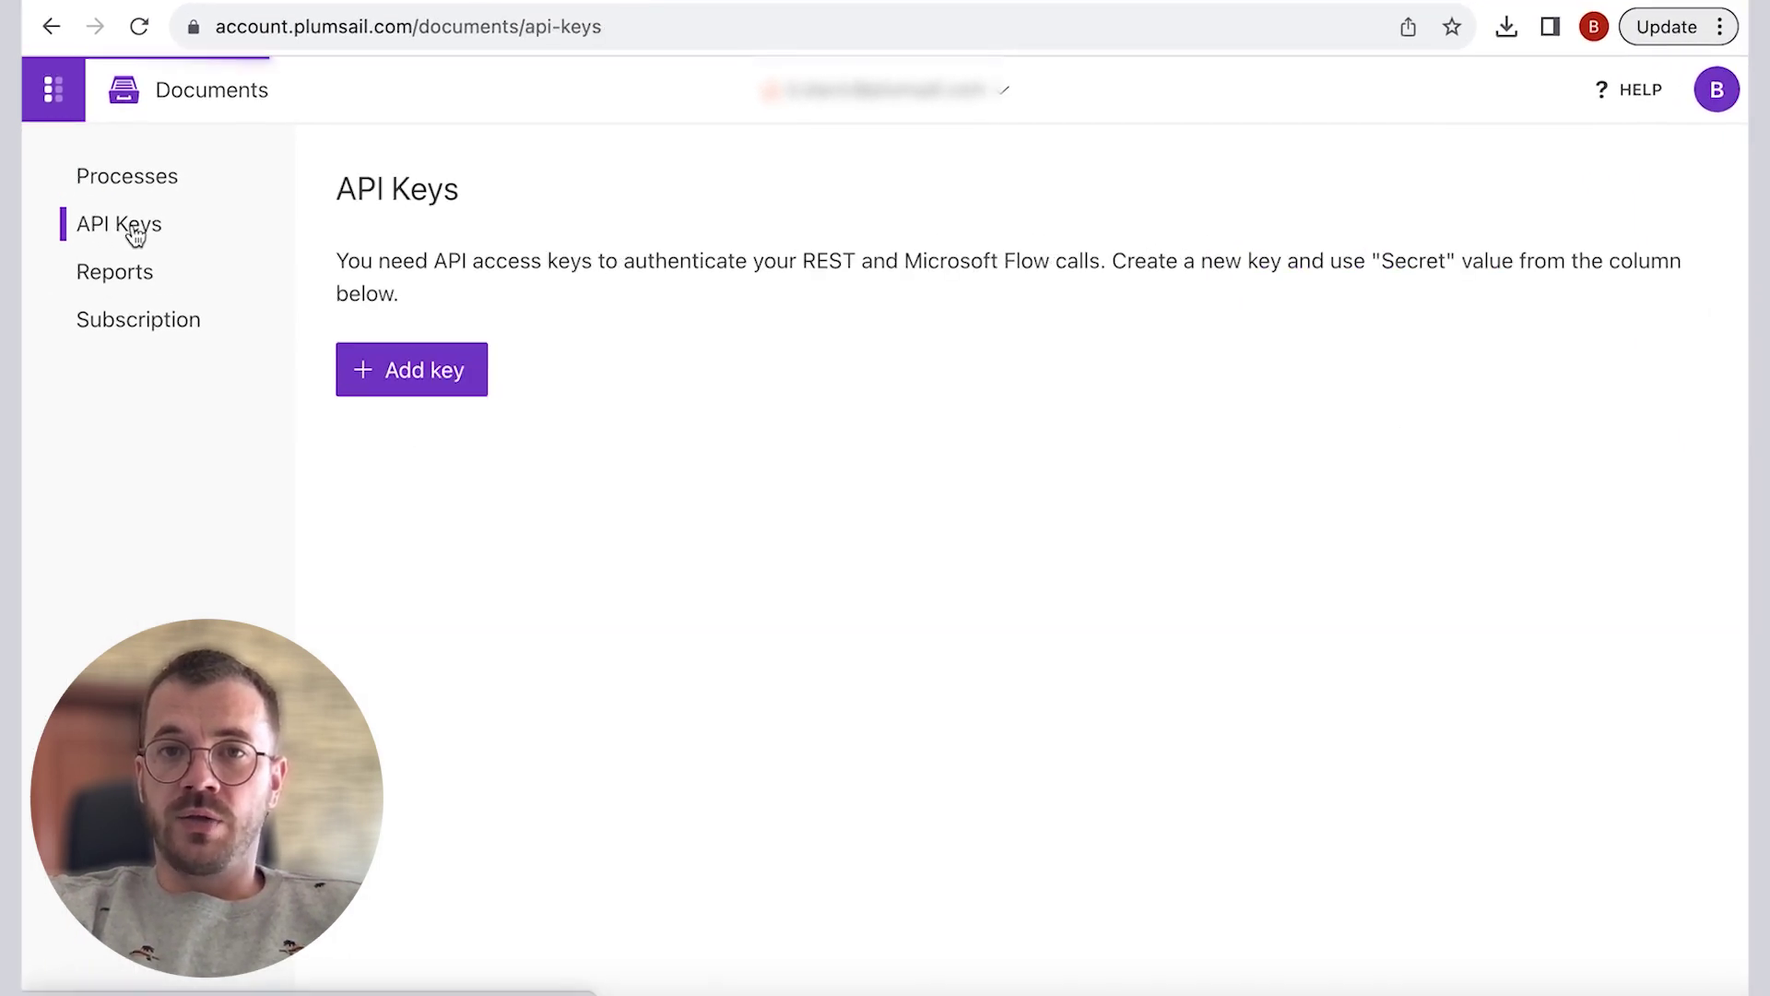
{"action": "left_click", "coordinate": [388, 387]}
{"action": "left_click", "coordinate": [388, 388]}
{"action": "type", "text": "New Connection"}
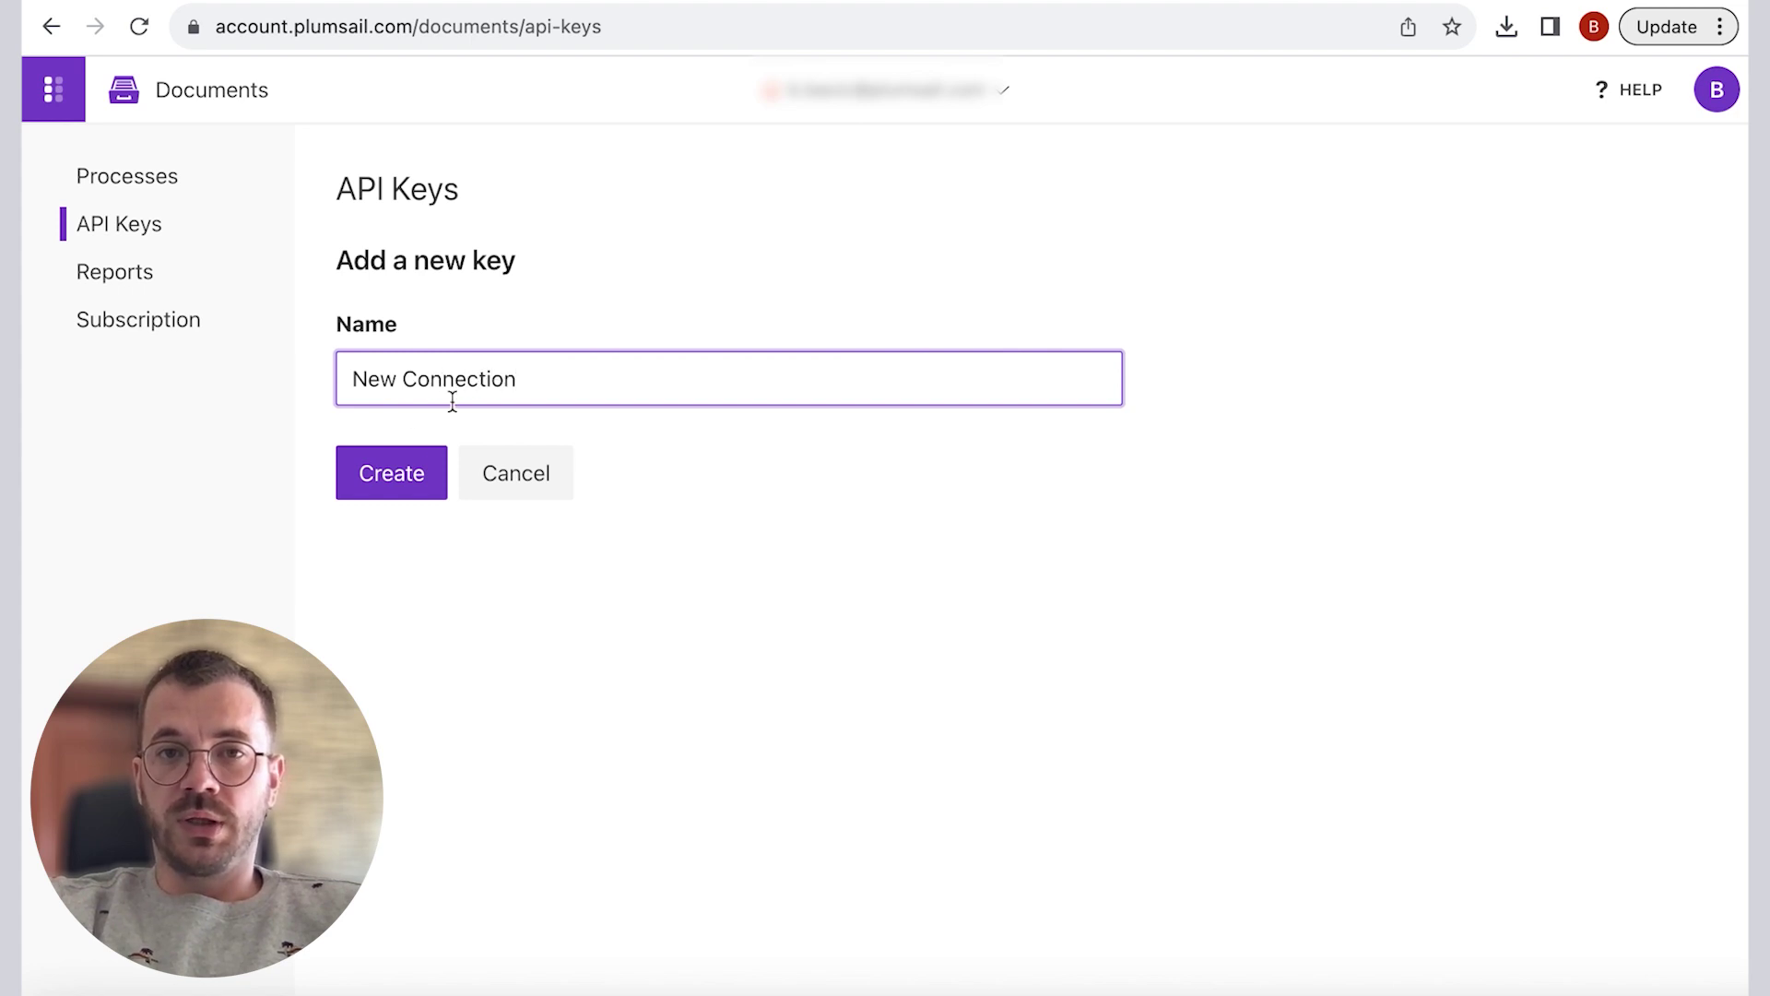
{"action": "left_click", "coordinate": [391, 472]}
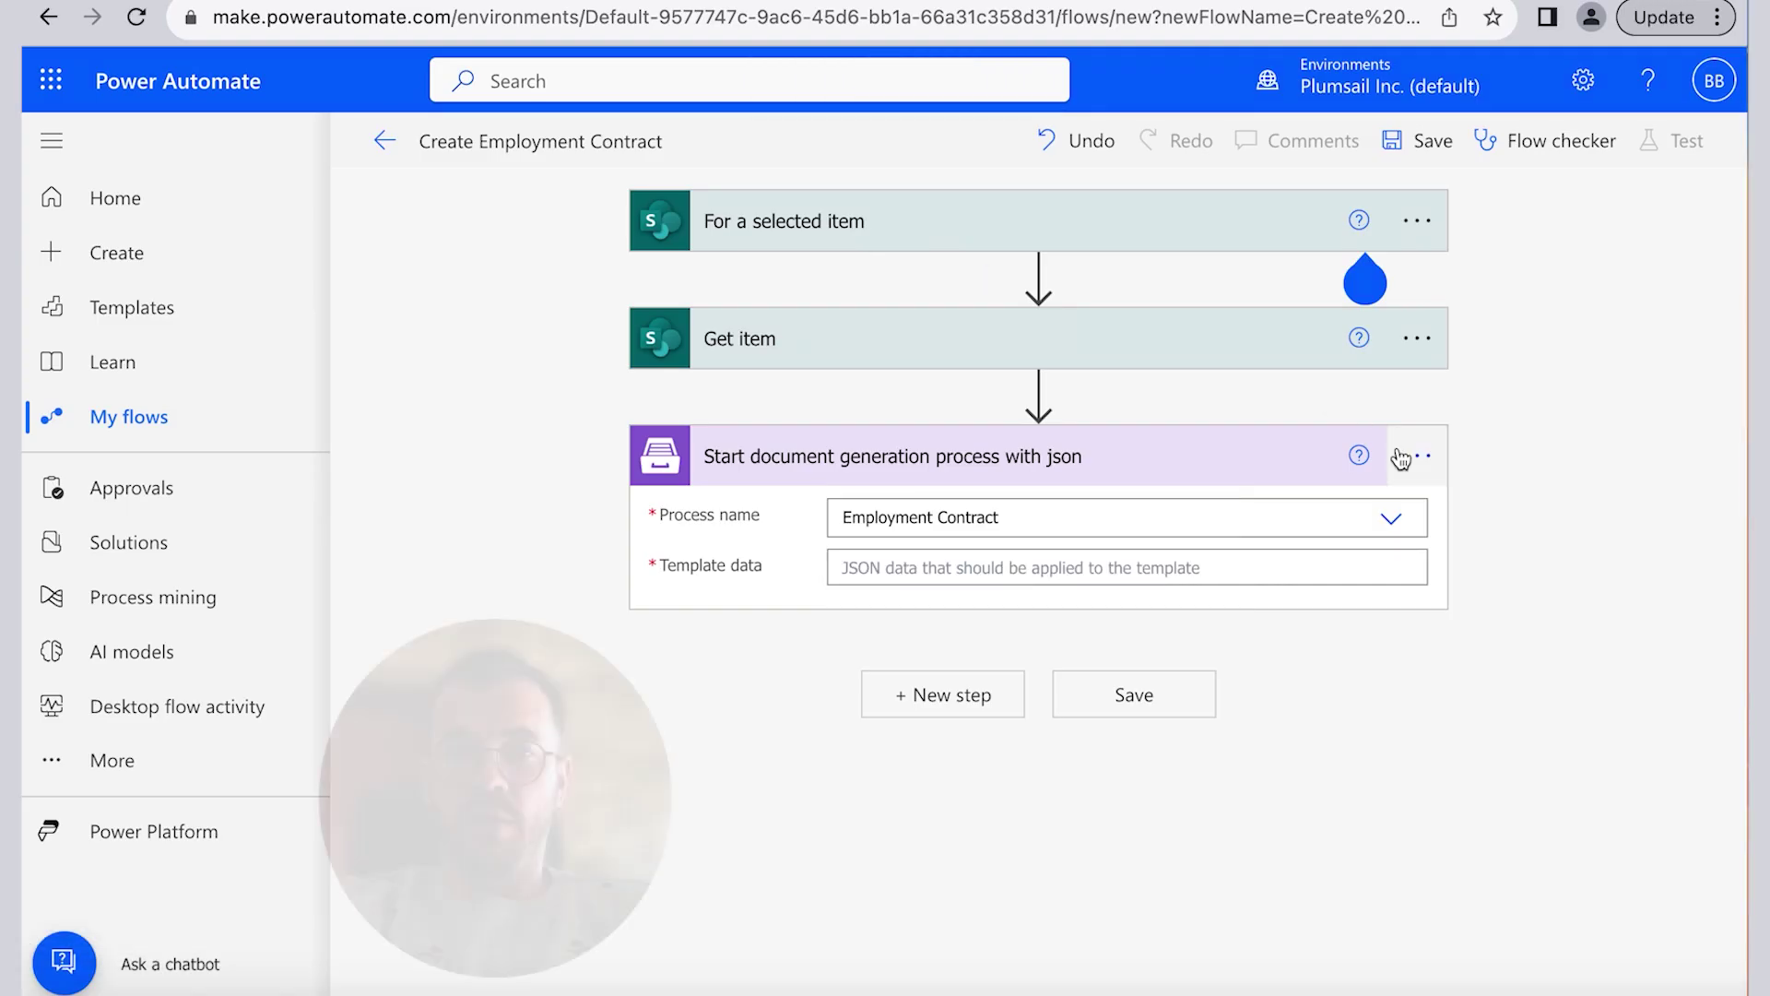
Step: Start the template data JSON, mapping employeeName to the Full Name field
{"action": "left_click", "coordinate": [922, 569]}
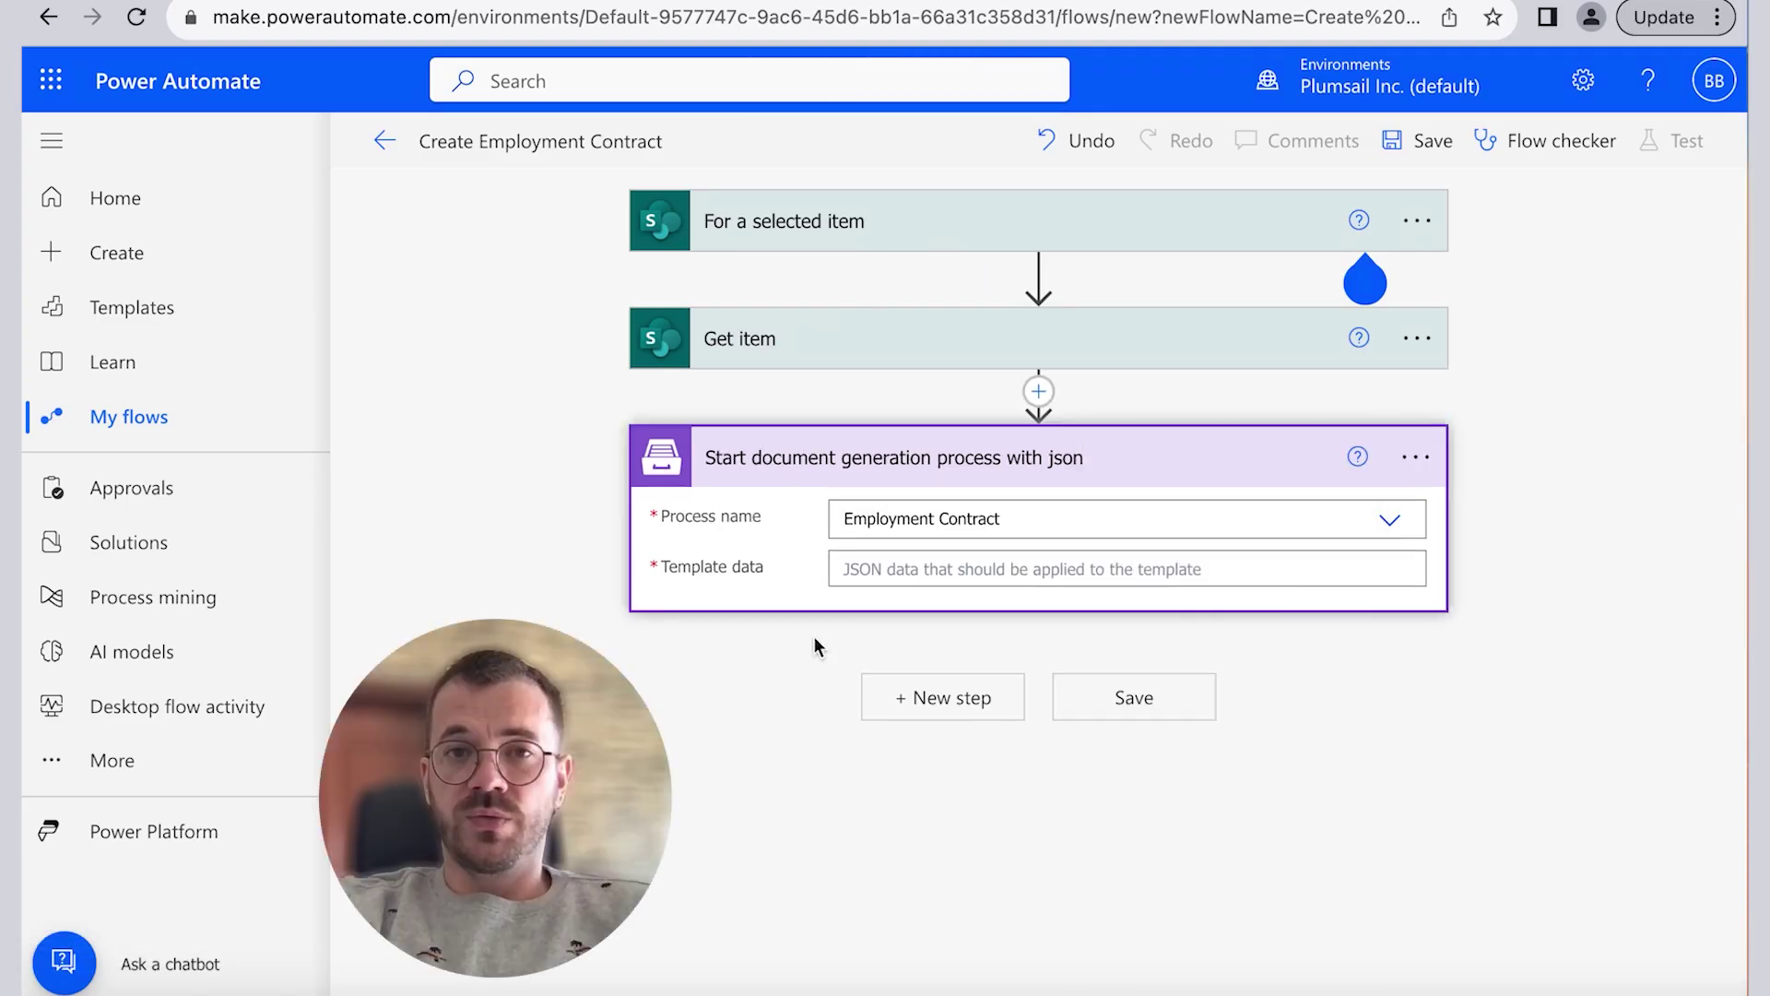
{"action": "type", "text": "{"}
{"action": "key", "text": "Return"}
{"action": "type", "text": "\"employeeName"}
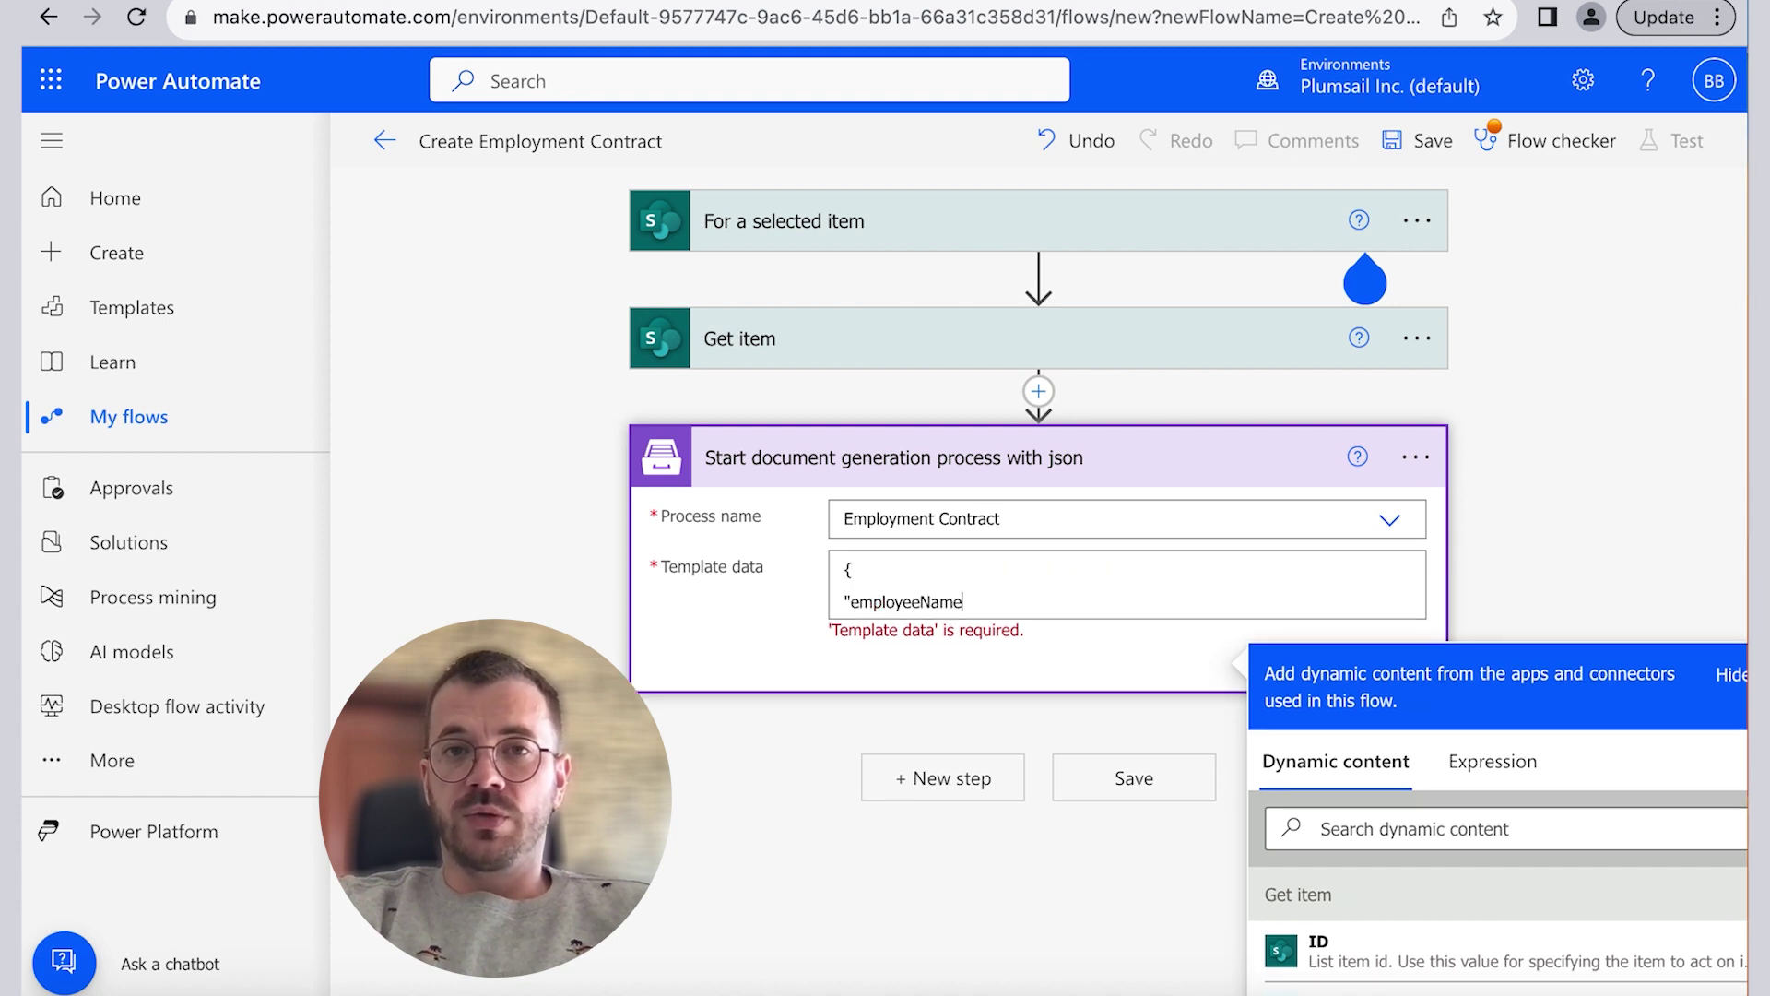
{"action": "type", "text": "\": \""}
{"action": "left_click", "coordinate": [1475, 829]}
{"action": "type", "text": "ful"}
{"action": "left_click", "coordinate": [1346, 941]}
{"action": "type", "text": "\","}
{"action": "key", "text": "Return"}
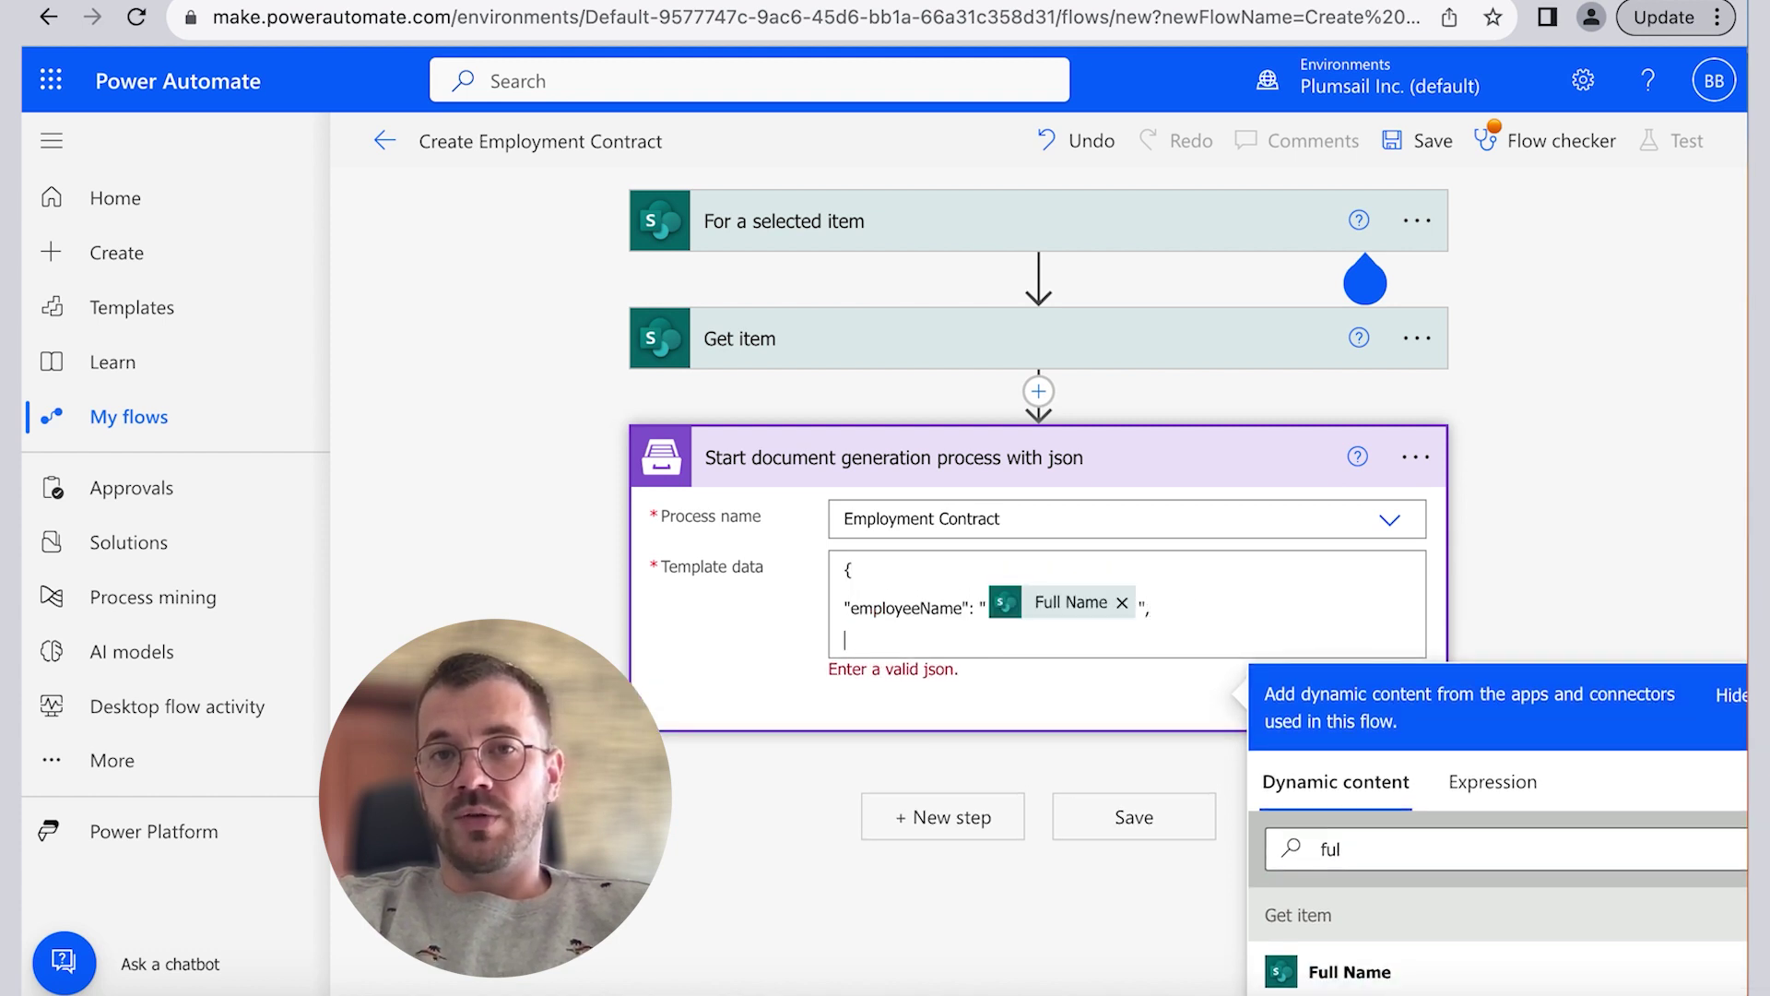
Step: Map employeeJobTitle to Job Title and employmentdate to Employment Date
{"action": "type", "text": "\"employeeJobTitle\": \""}
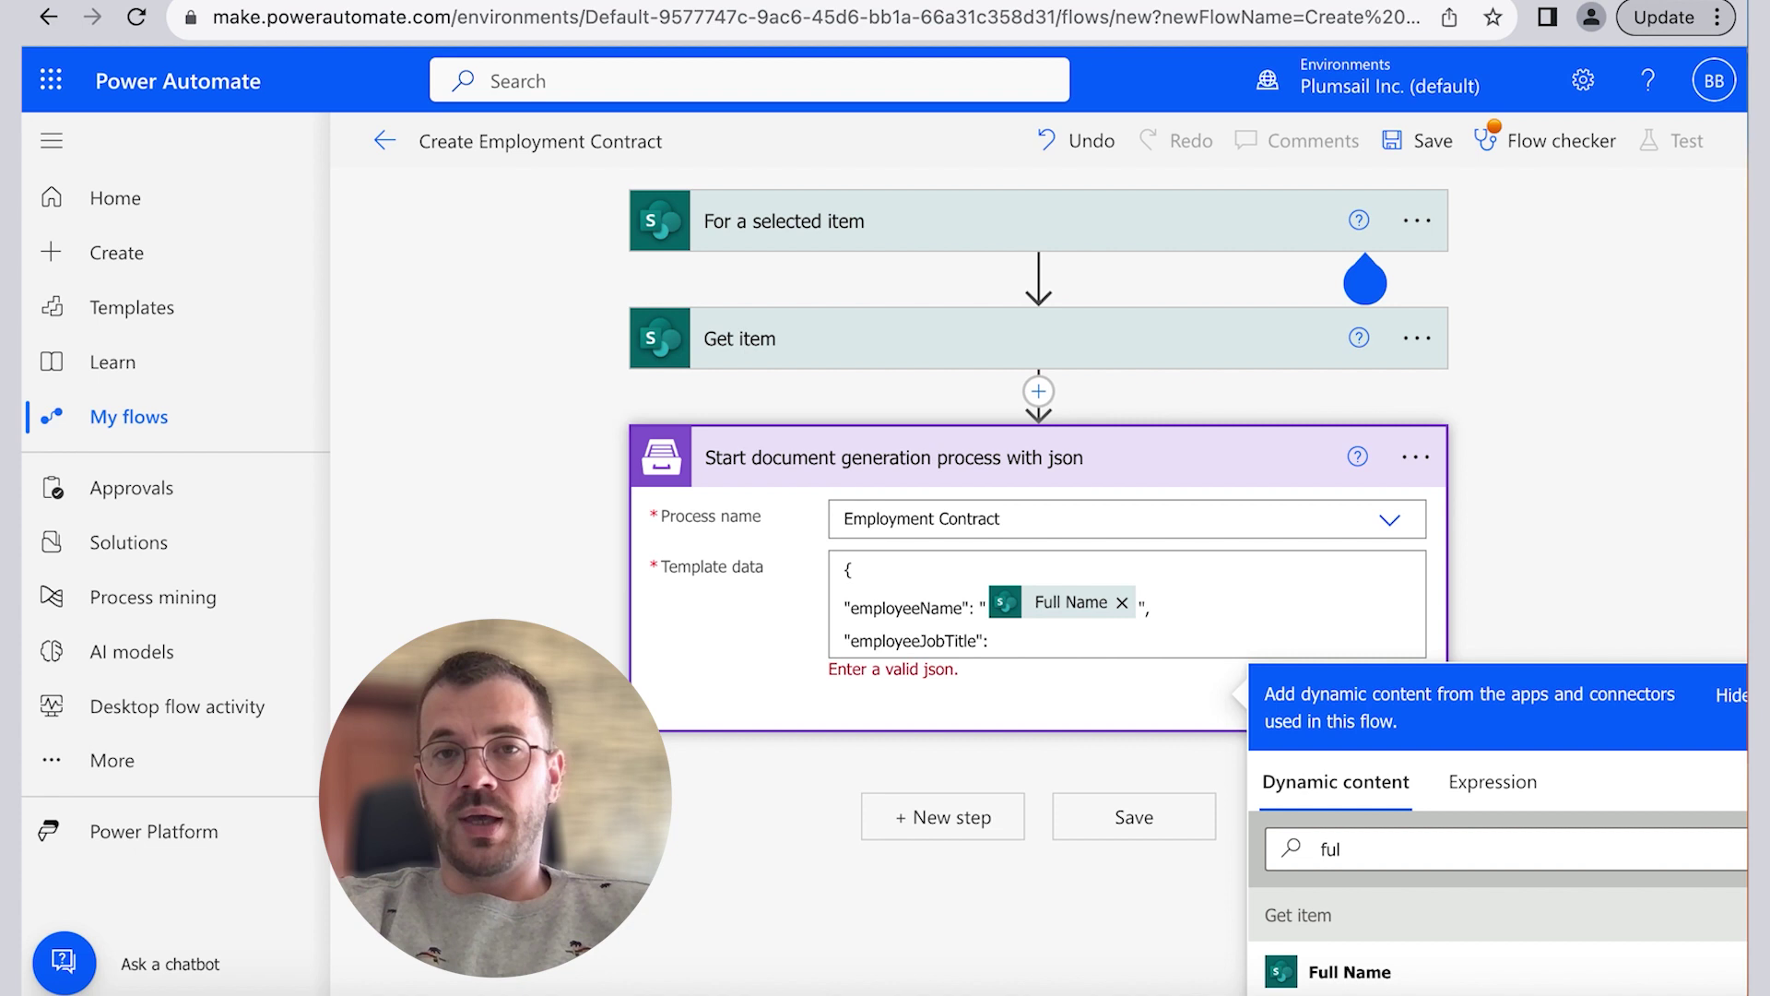
{"action": "triple_click", "coordinate": [1493, 848]}
{"action": "type", "text": "job"}
{"action": "left_click", "coordinate": [1342, 900]}
{"action": "type", "text": "\","}
{"action": "key", "text": "Return"}
{"action": "type", "text": "\"employm"}
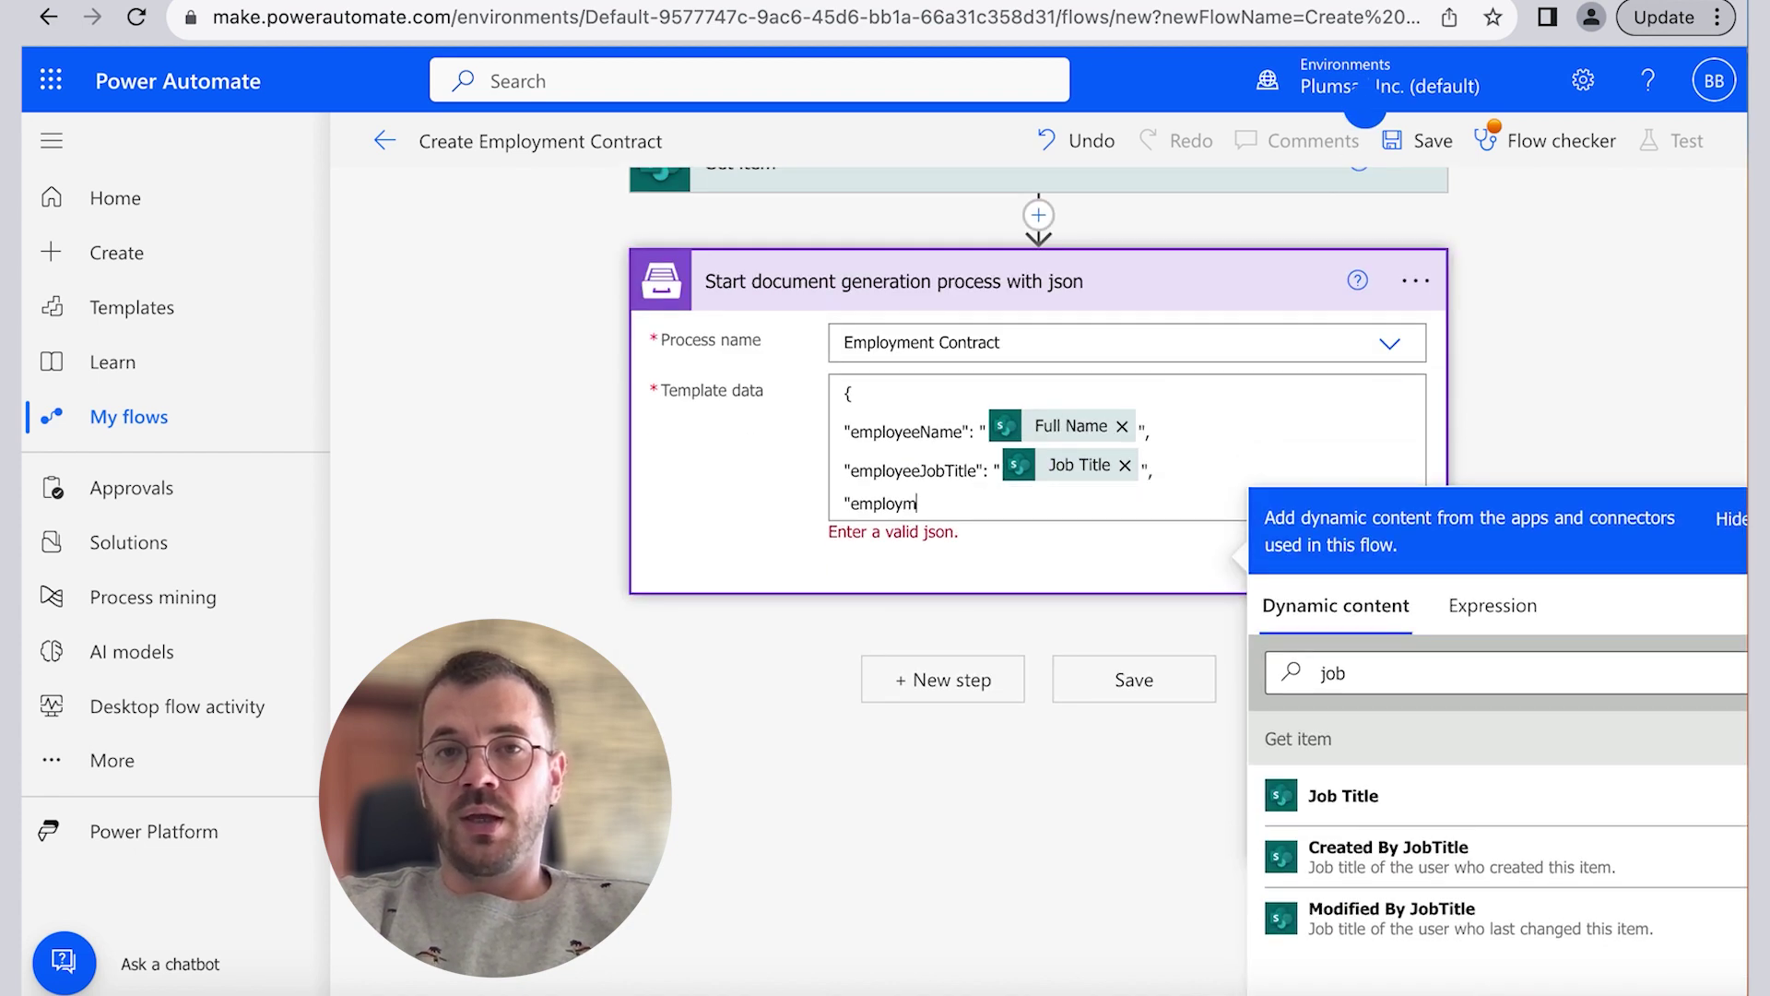
{"action": "type", "text": "entdate\": \""}
{"action": "triple_click", "coordinate": [1423, 671]}
{"action": "type", "text": "emp"}
{"action": "left_click", "coordinate": [1383, 855]}
{"action": "type", "text": "\""}
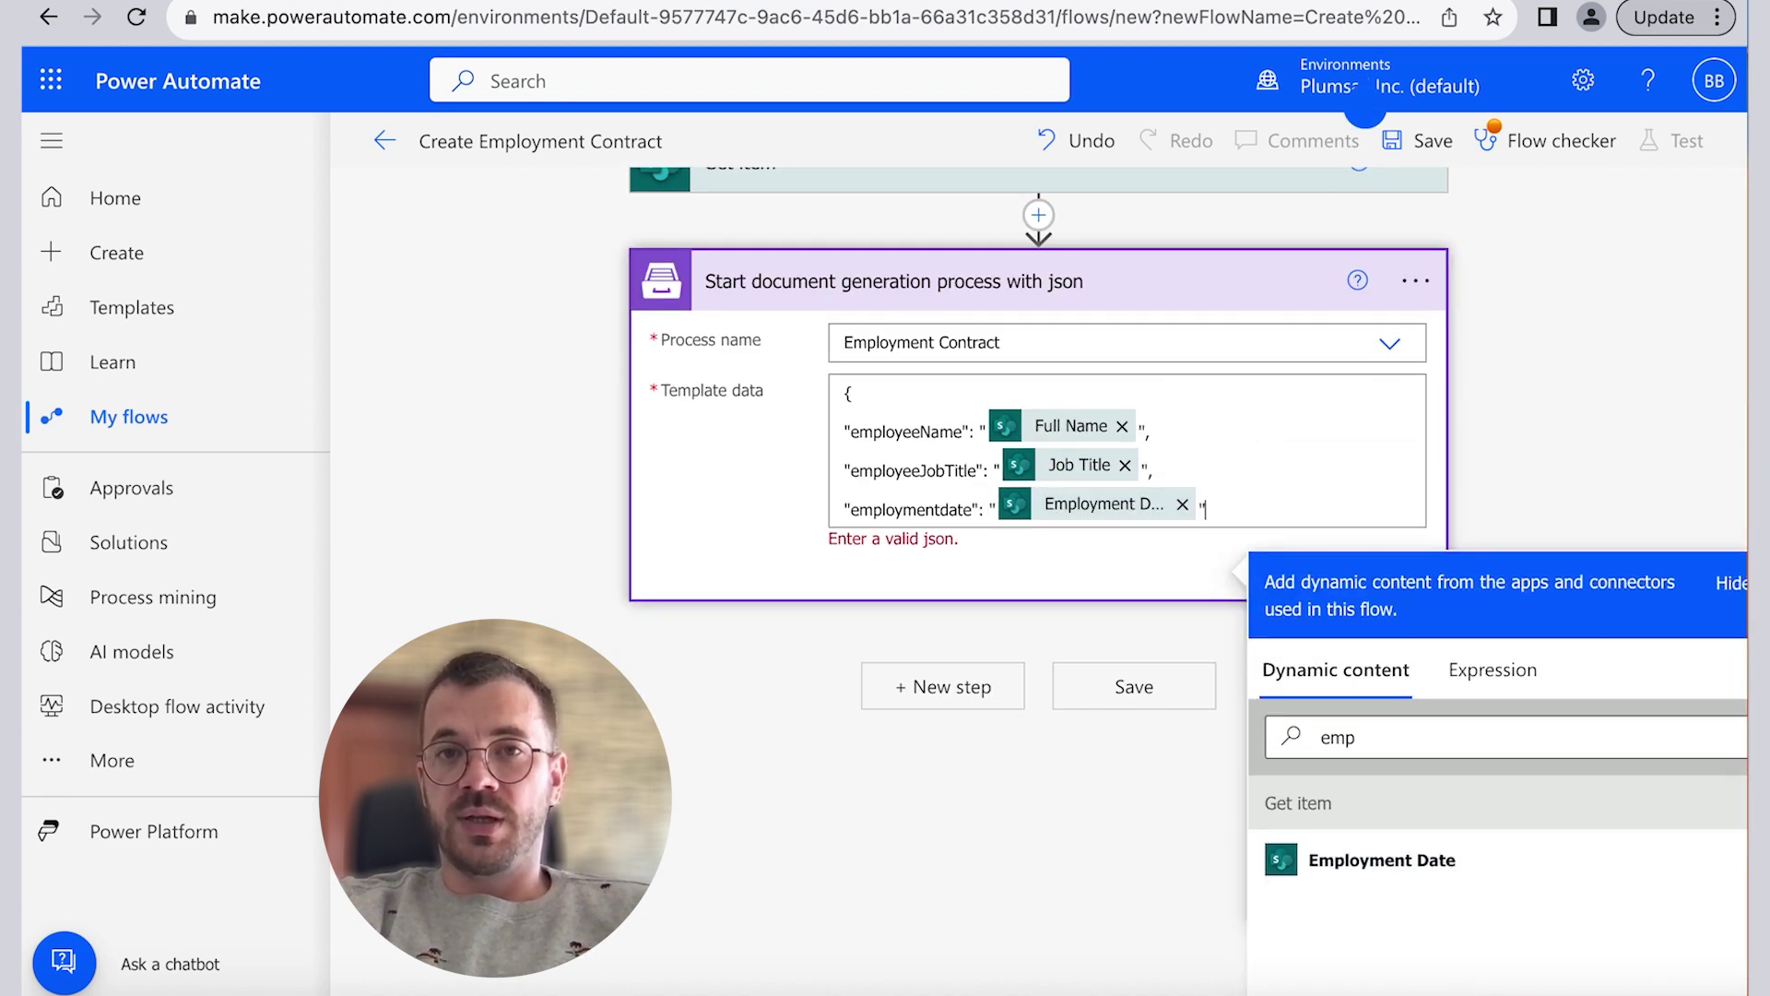
Step: Rename the key to employmentDate, add probationaryPeriod, and save the flow
{"action": "left_click", "coordinate": [951, 510]}
{"action": "key", "text": "BackSpace"}
{"action": "type", "text": "D"}
{"action": "left_click", "coordinate": [1233, 506]}
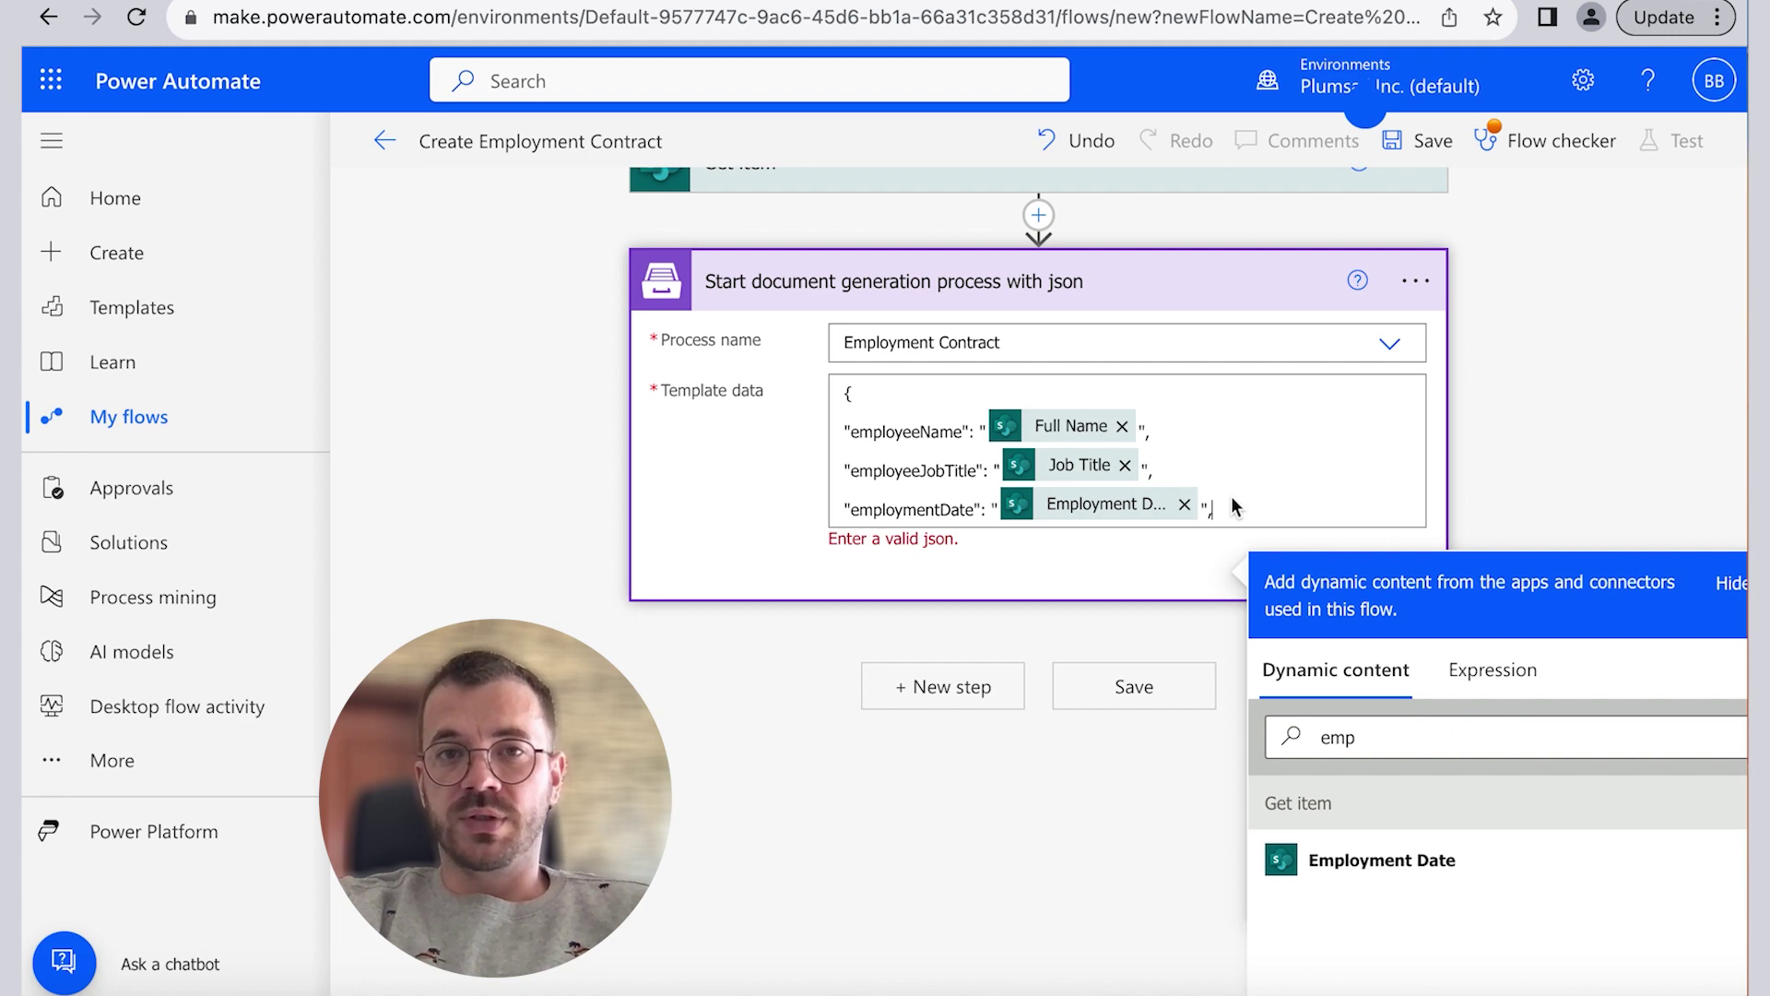
{"action": "type", "text": ","}
{"action": "key", "text": "Return"}
{"action": "type", "text": "\"probationaryPeriod\":"}
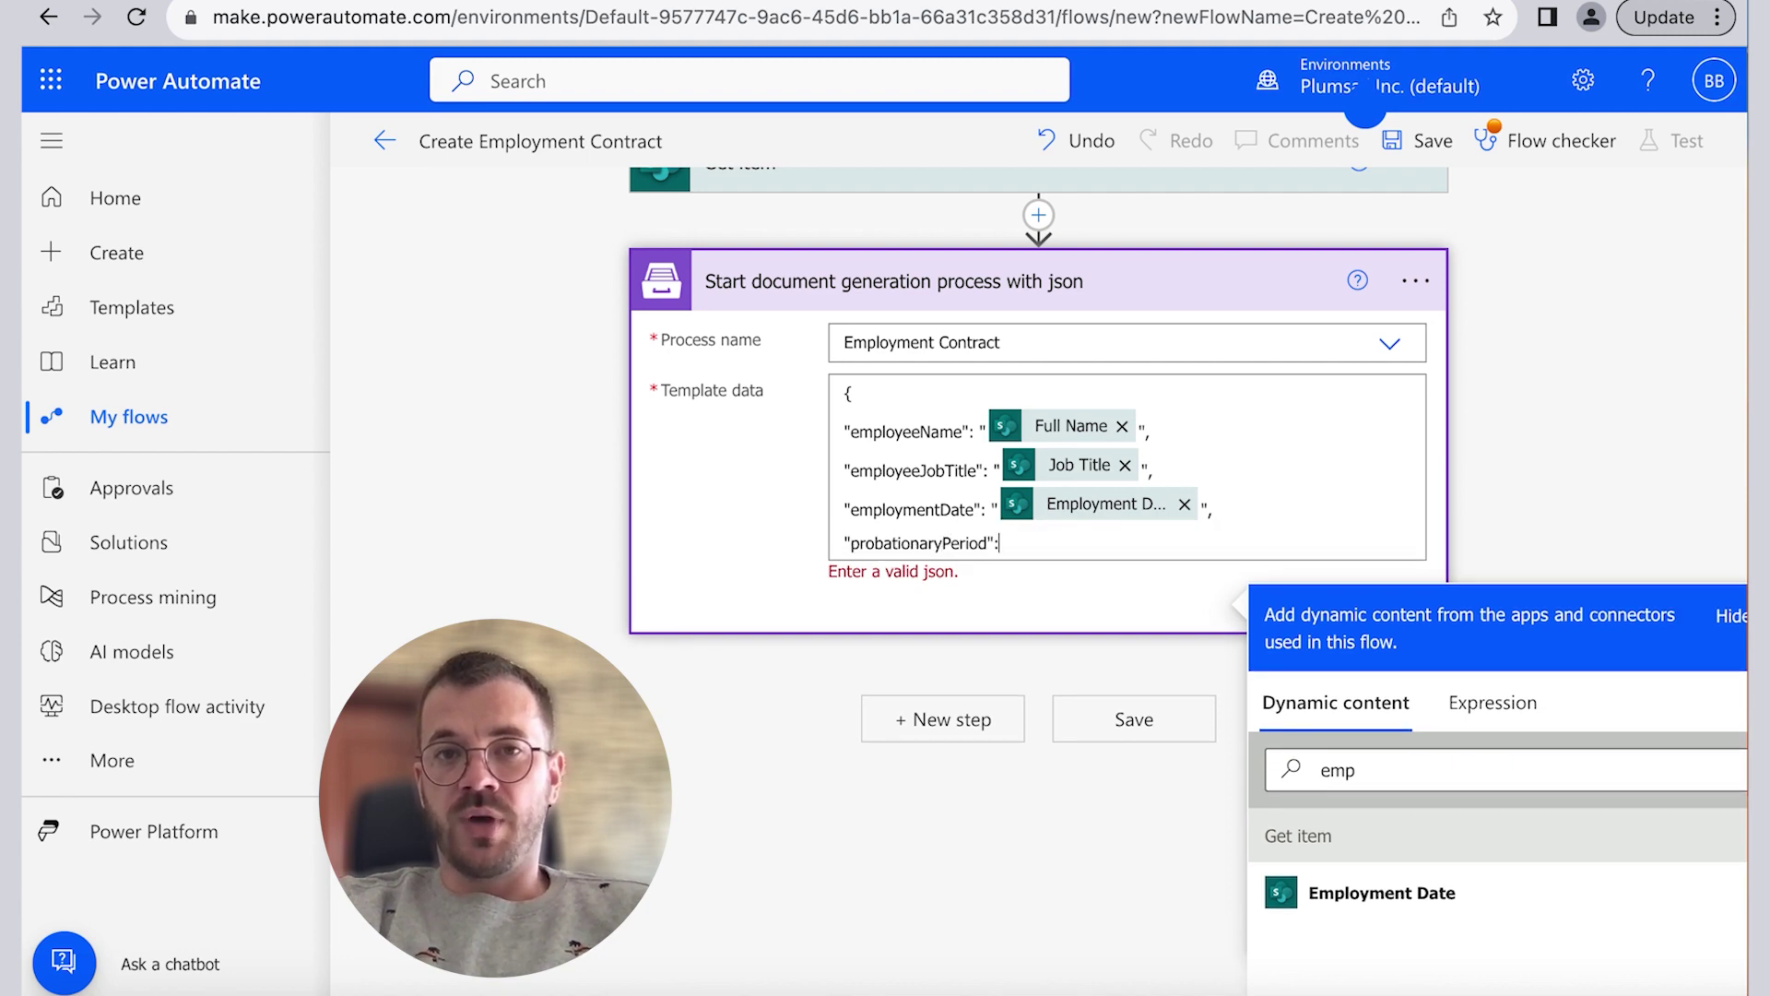
{"action": "type", "text": " \""}
{"action": "triple_click", "coordinate": [1486, 772]}
{"action": "type", "text": "pro"}
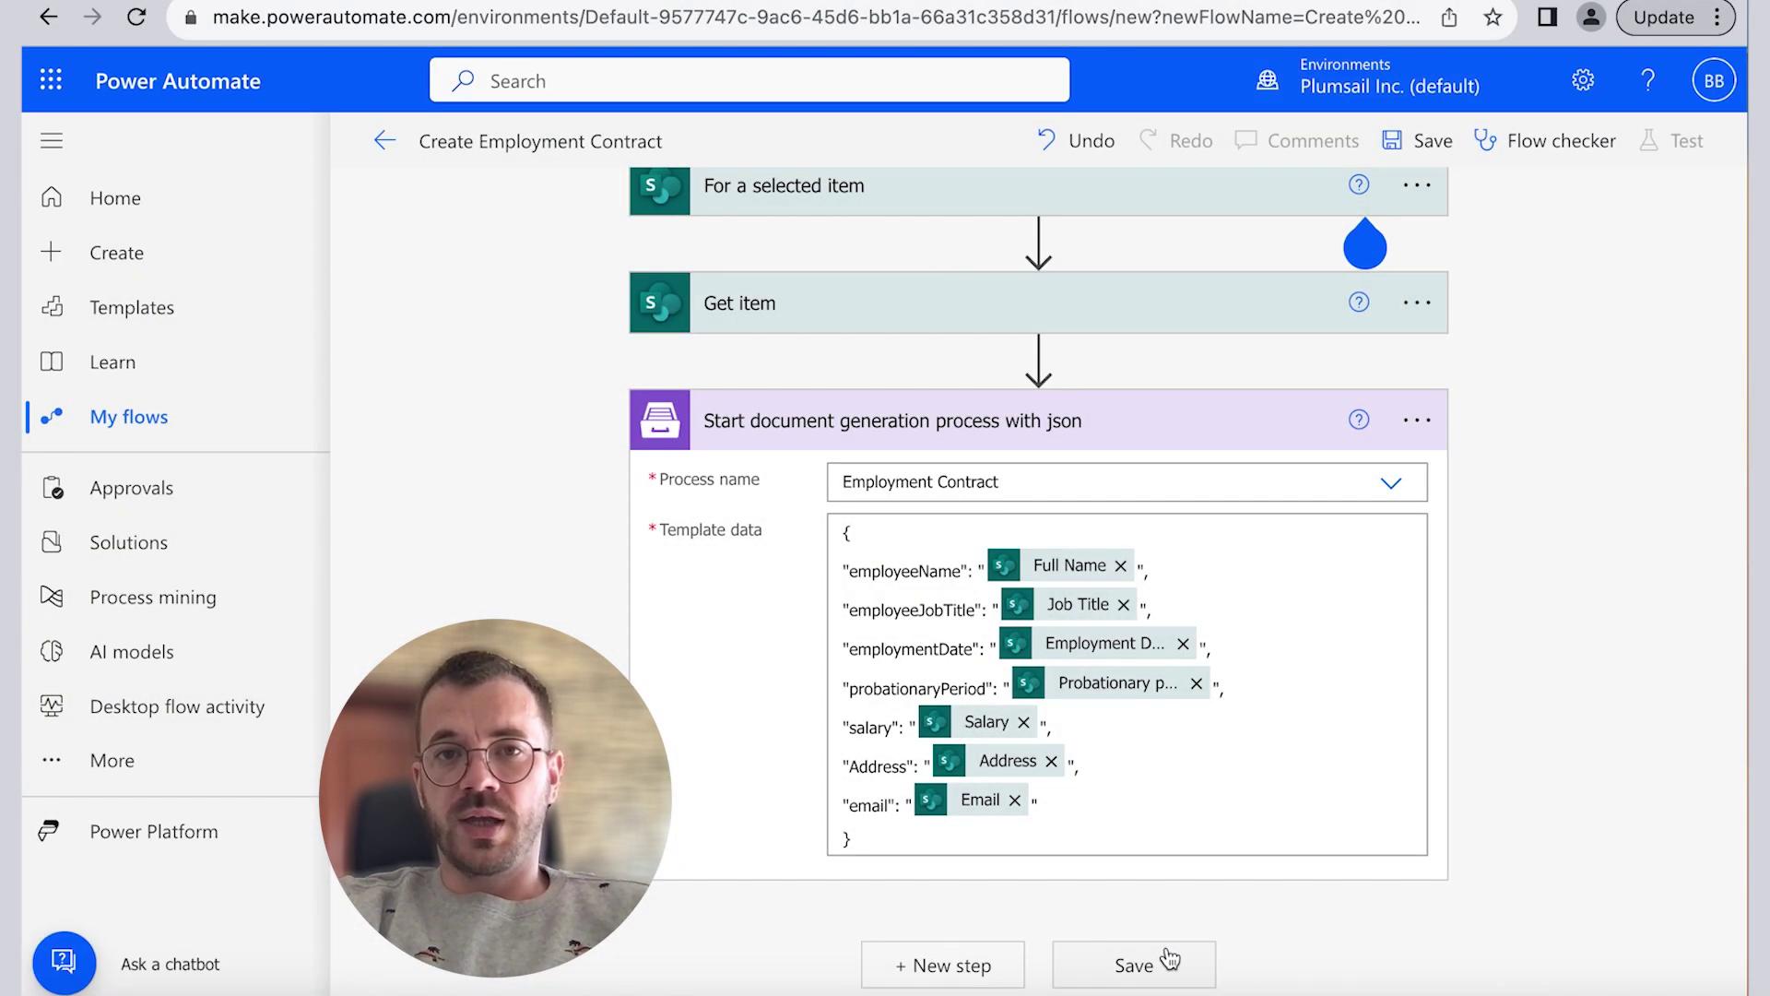
{"action": "left_click", "coordinate": [1167, 959]}
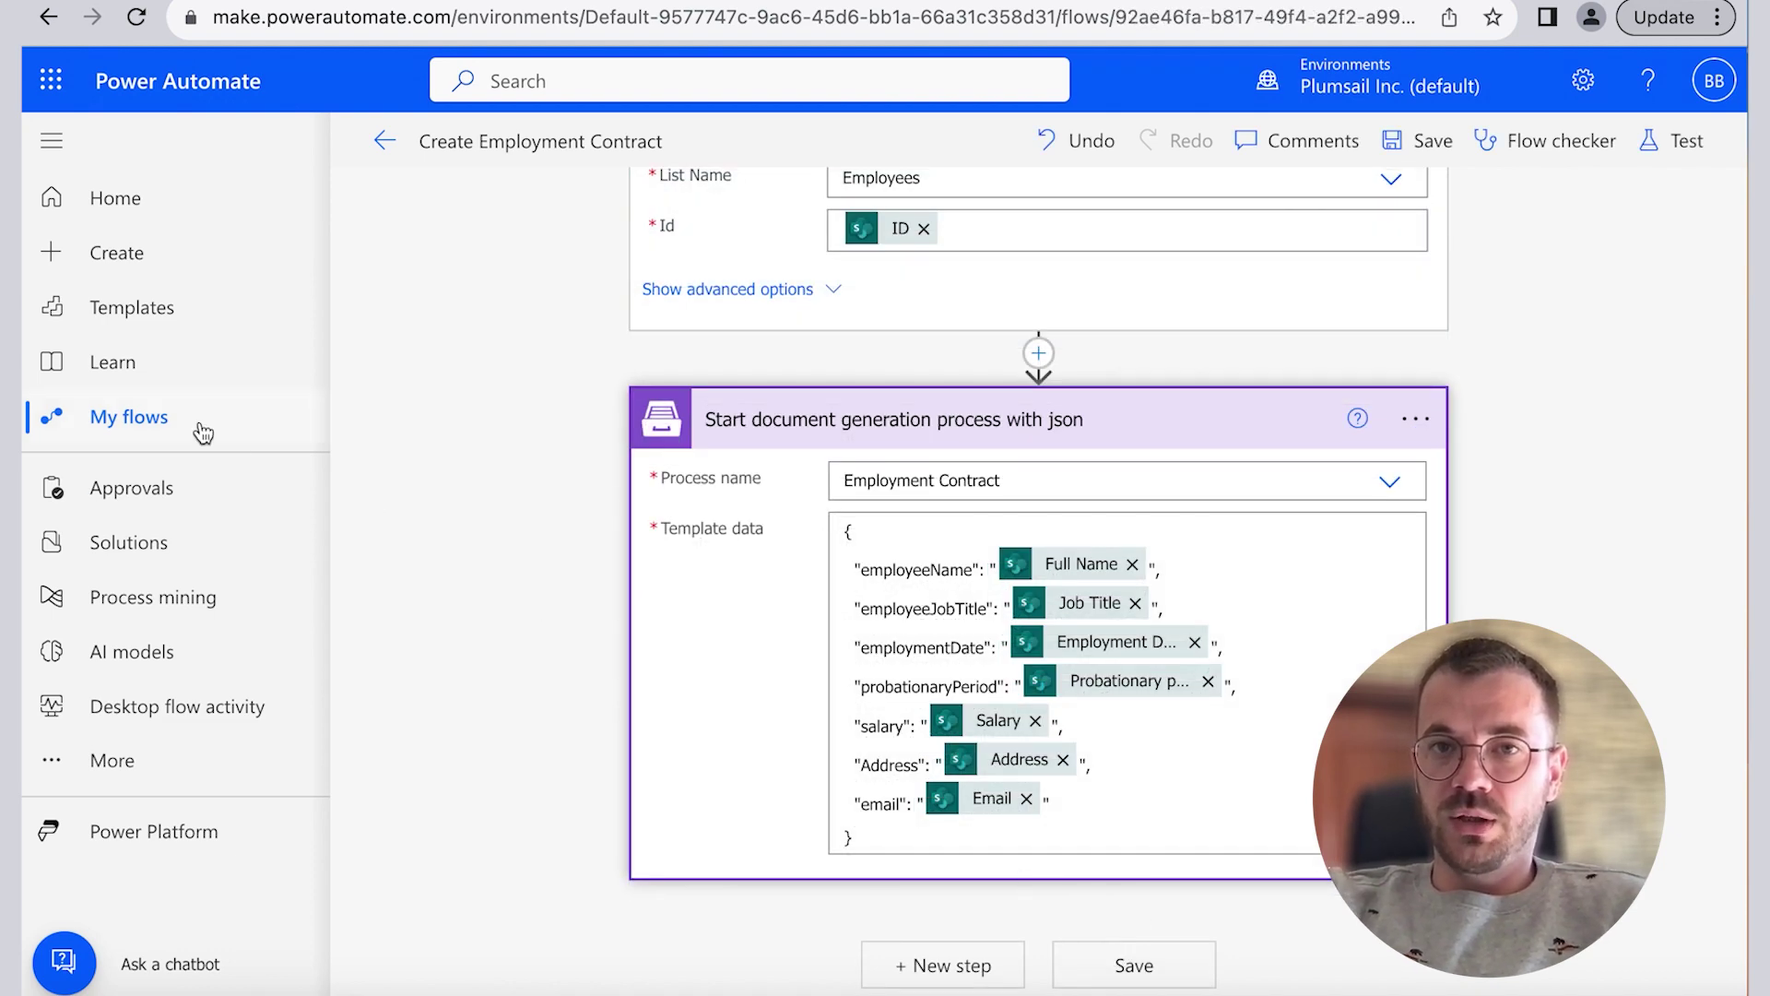
{"action": "left_click", "coordinate": [201, 430]}
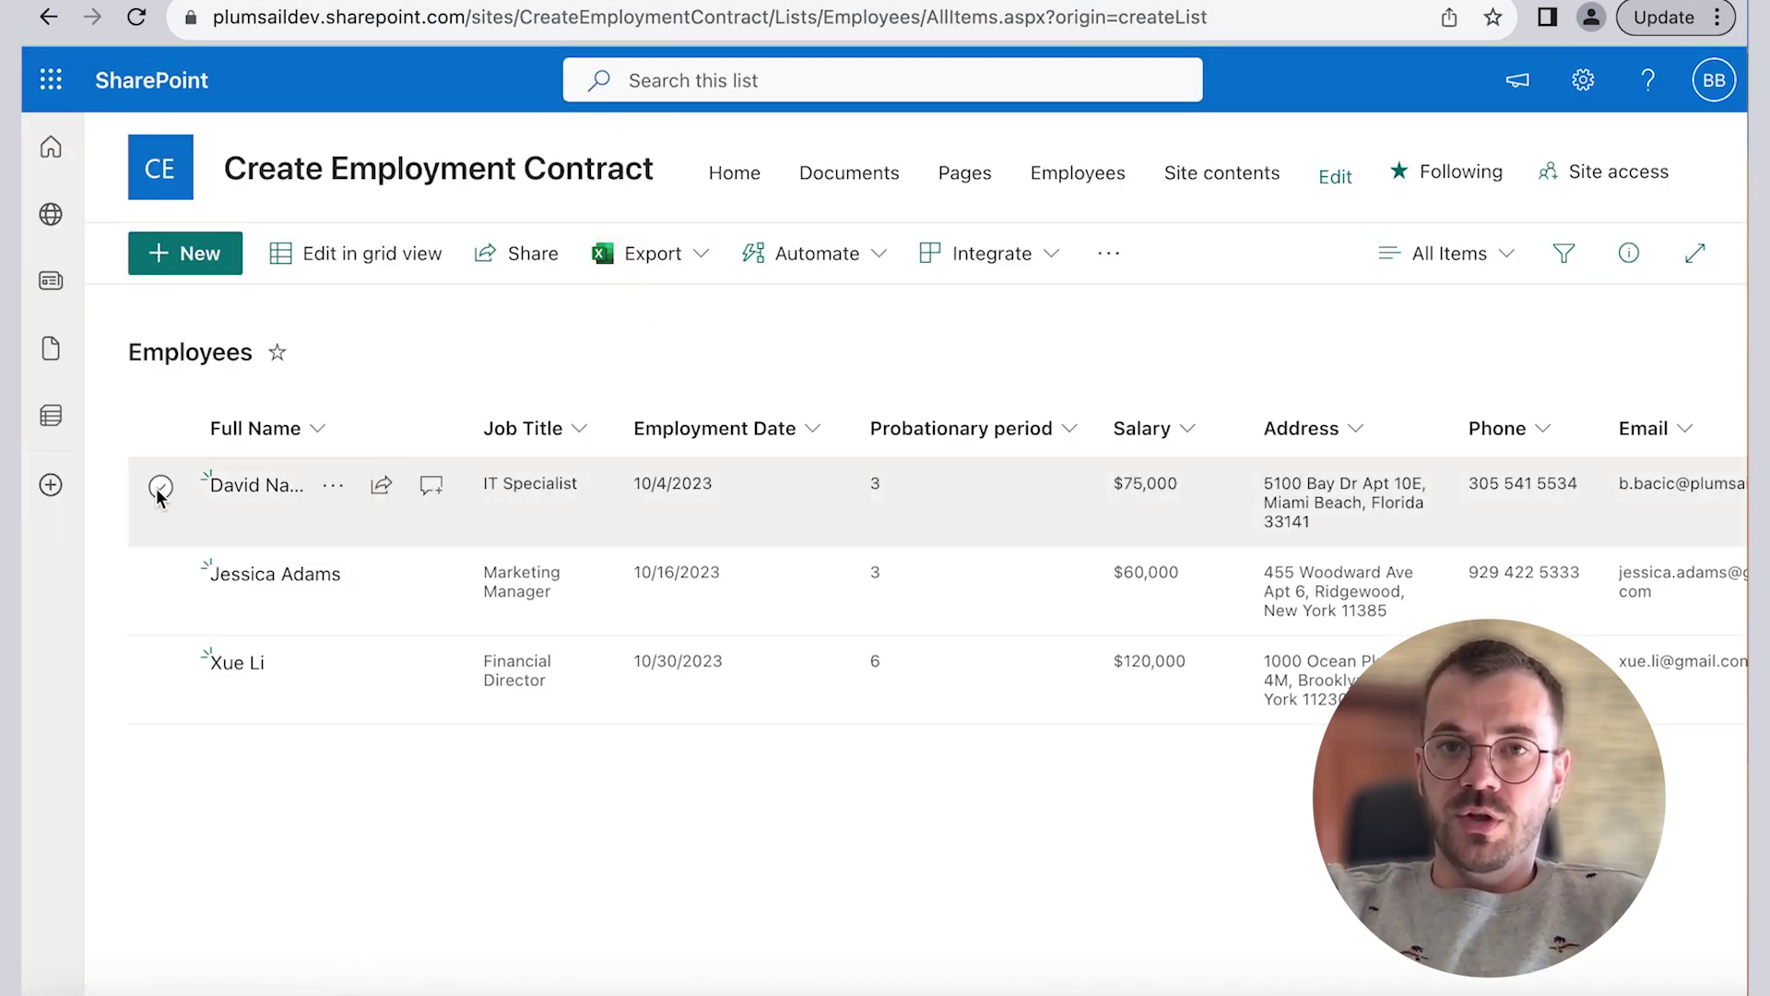
Step: Run Create Employment Contract on the IT Specialist employee's row from the Automate menu
{"action": "left_click", "coordinate": [157, 488]}
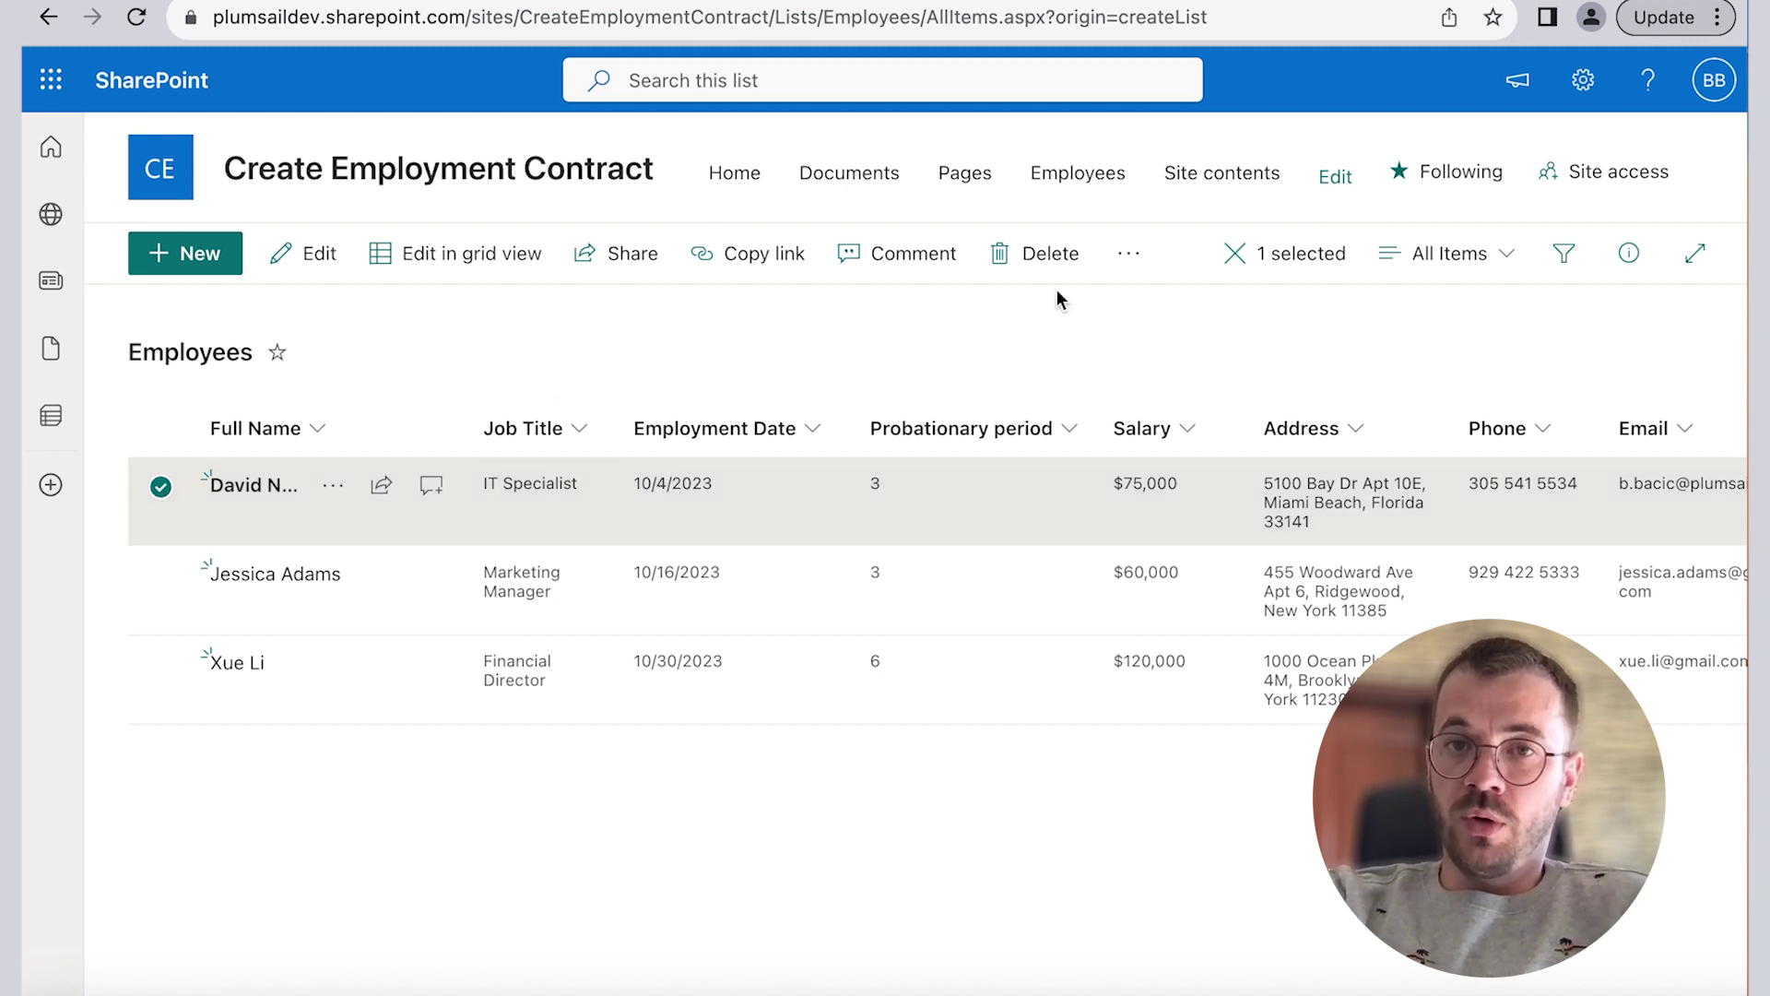
{"action": "left_click", "coordinate": [1126, 267]}
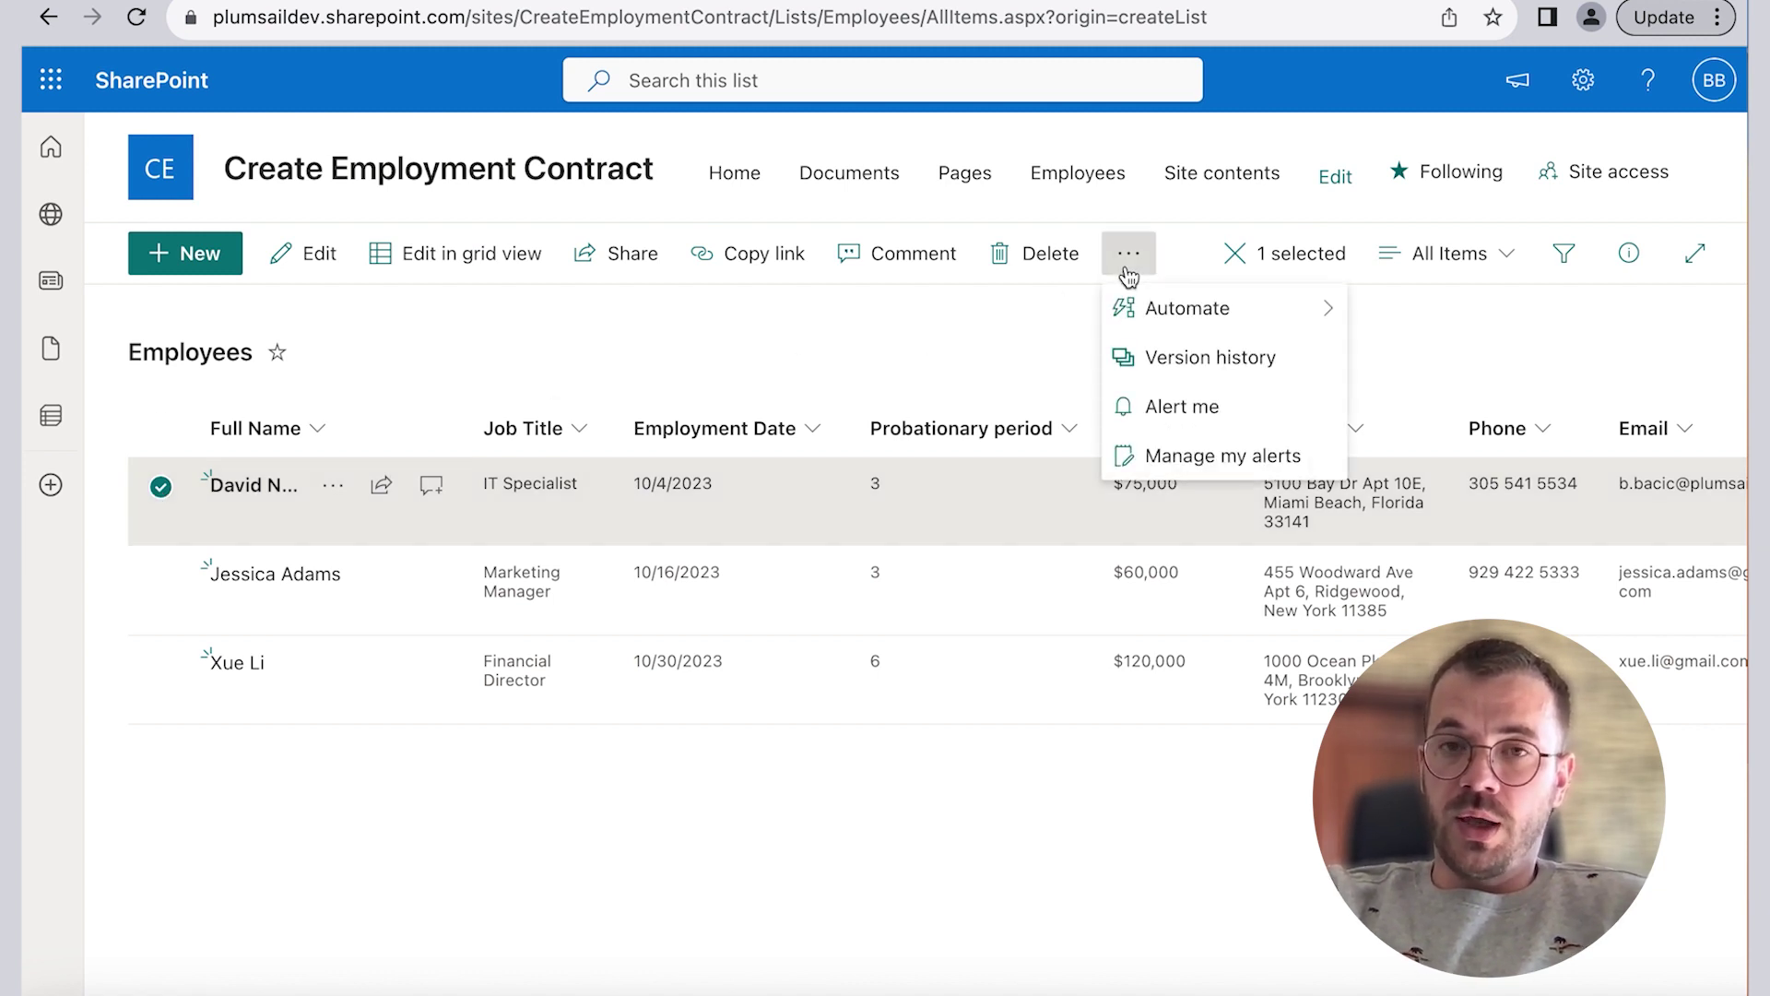
{"action": "mouse_move", "coordinate": [1236, 304]}
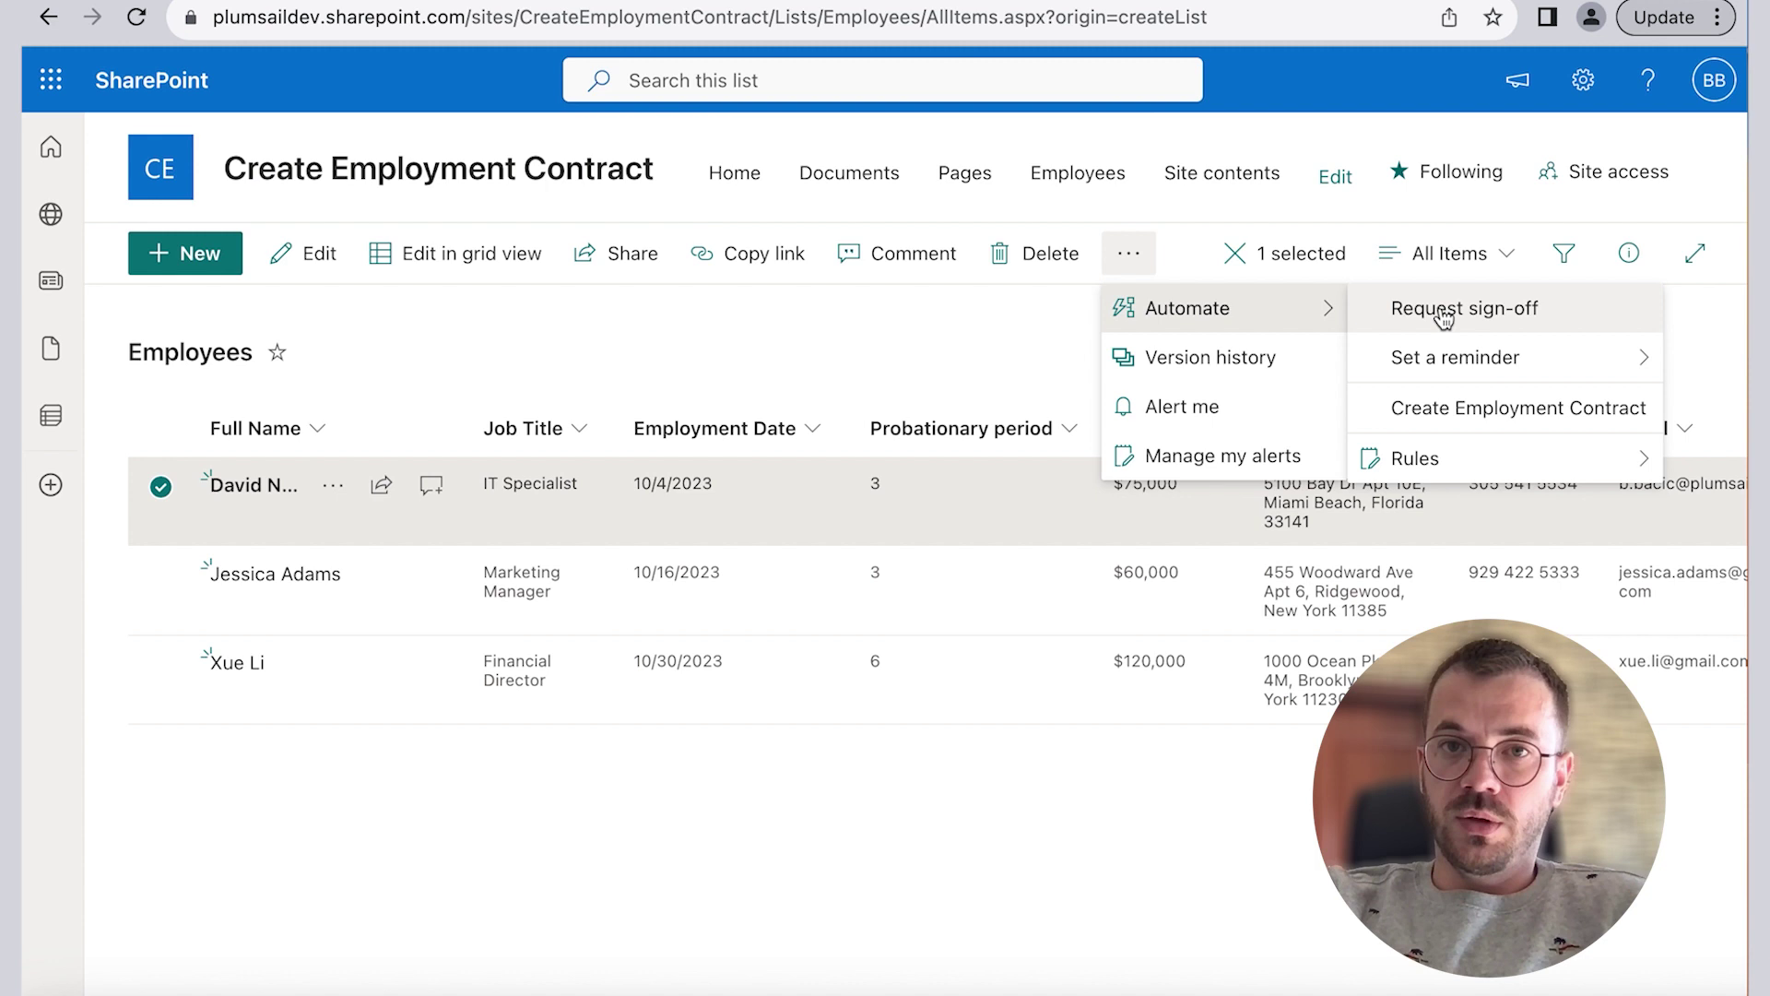
{"action": "left_click", "coordinate": [1470, 410]}
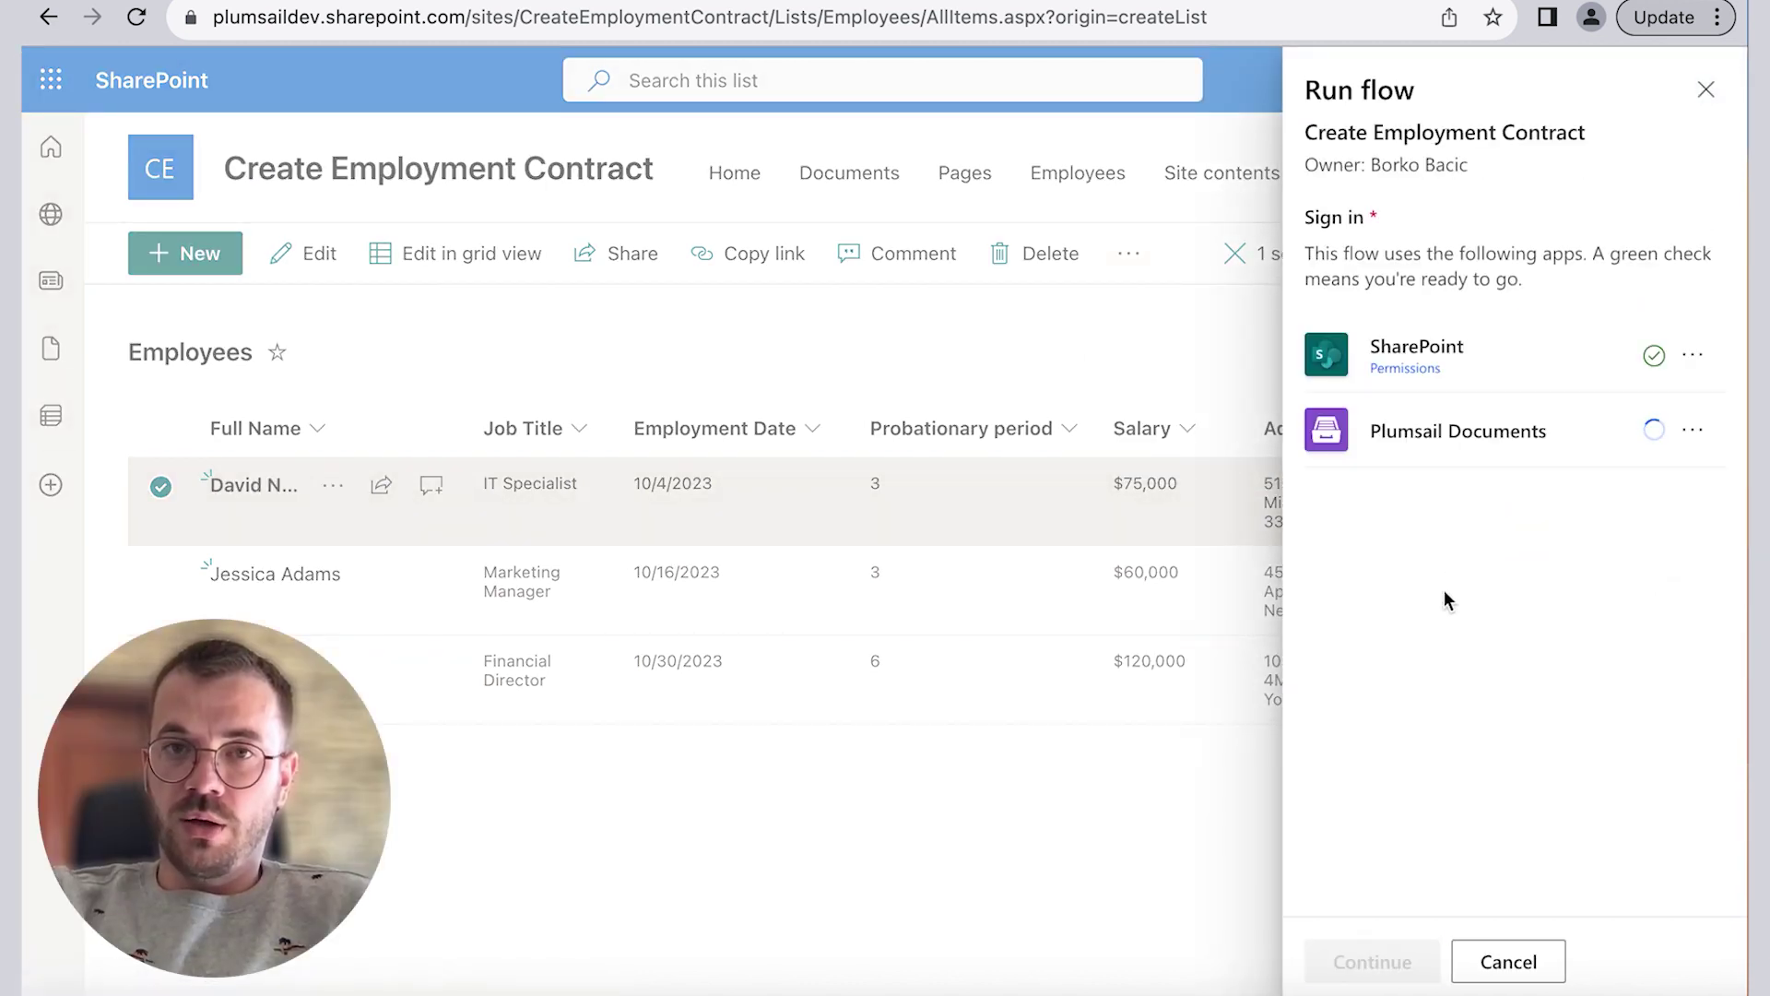
{"action": "left_click", "coordinate": [1379, 958]}
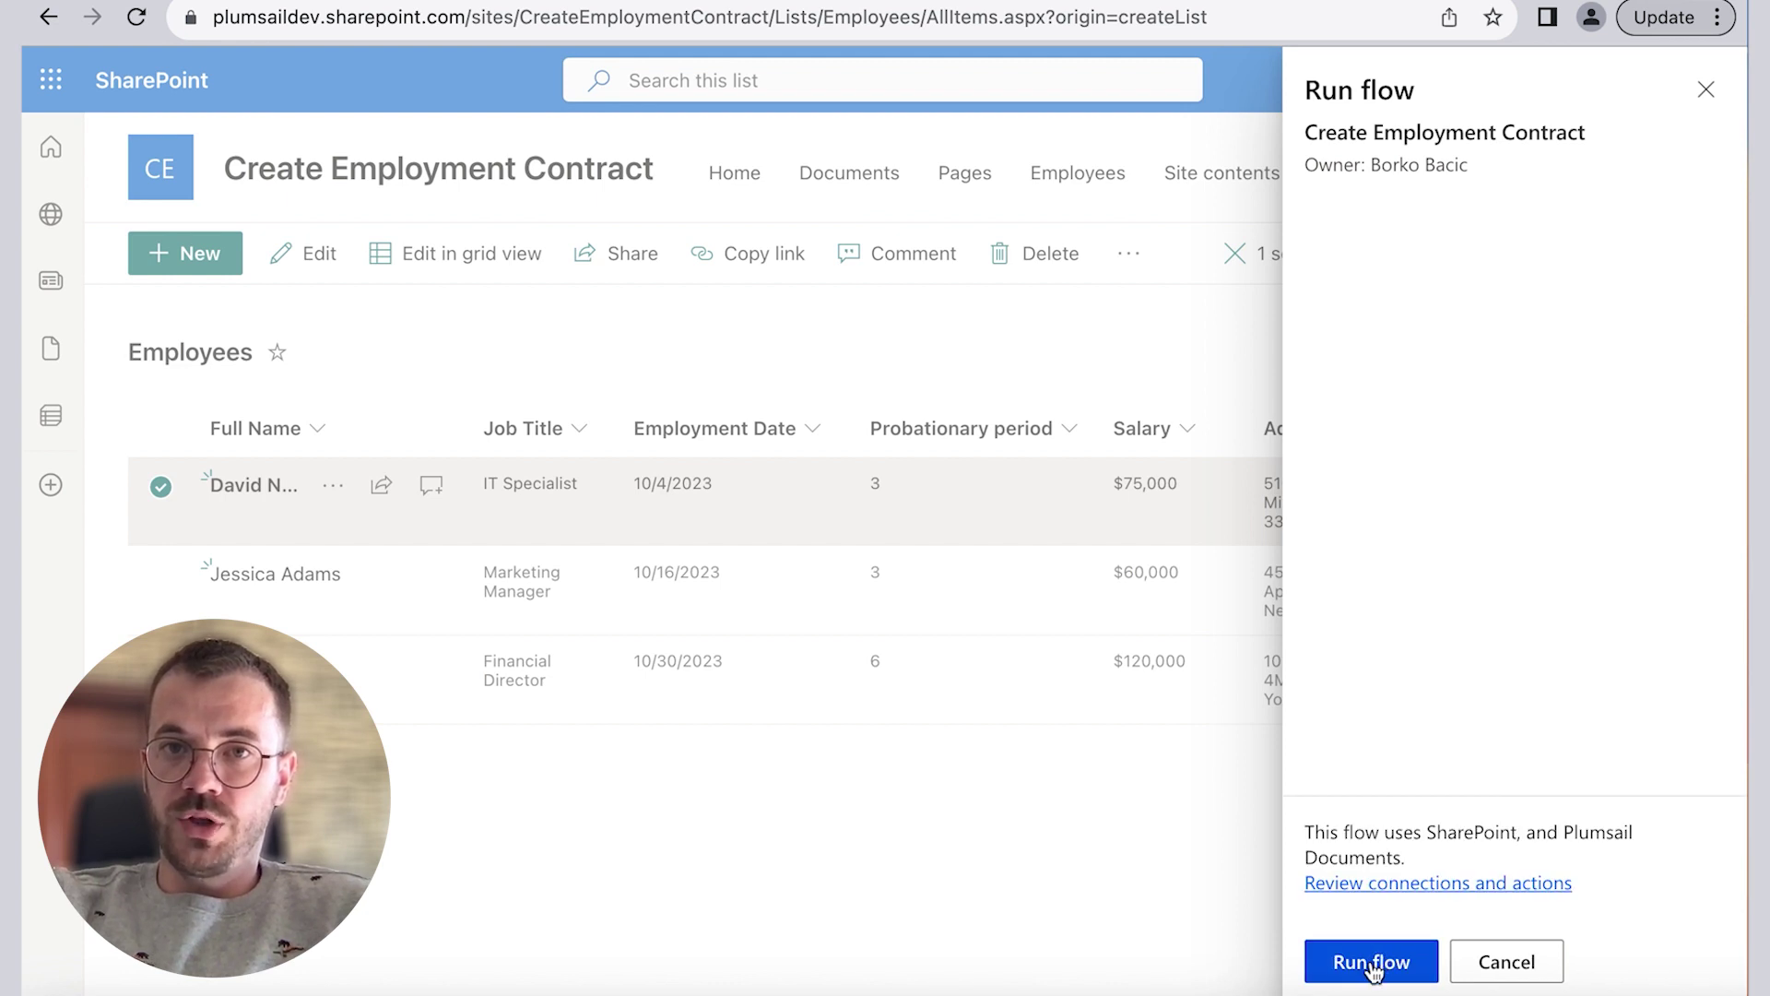
{"action": "left_click", "coordinate": [1371, 962]}
{"action": "left_click", "coordinate": [1199, 517]}
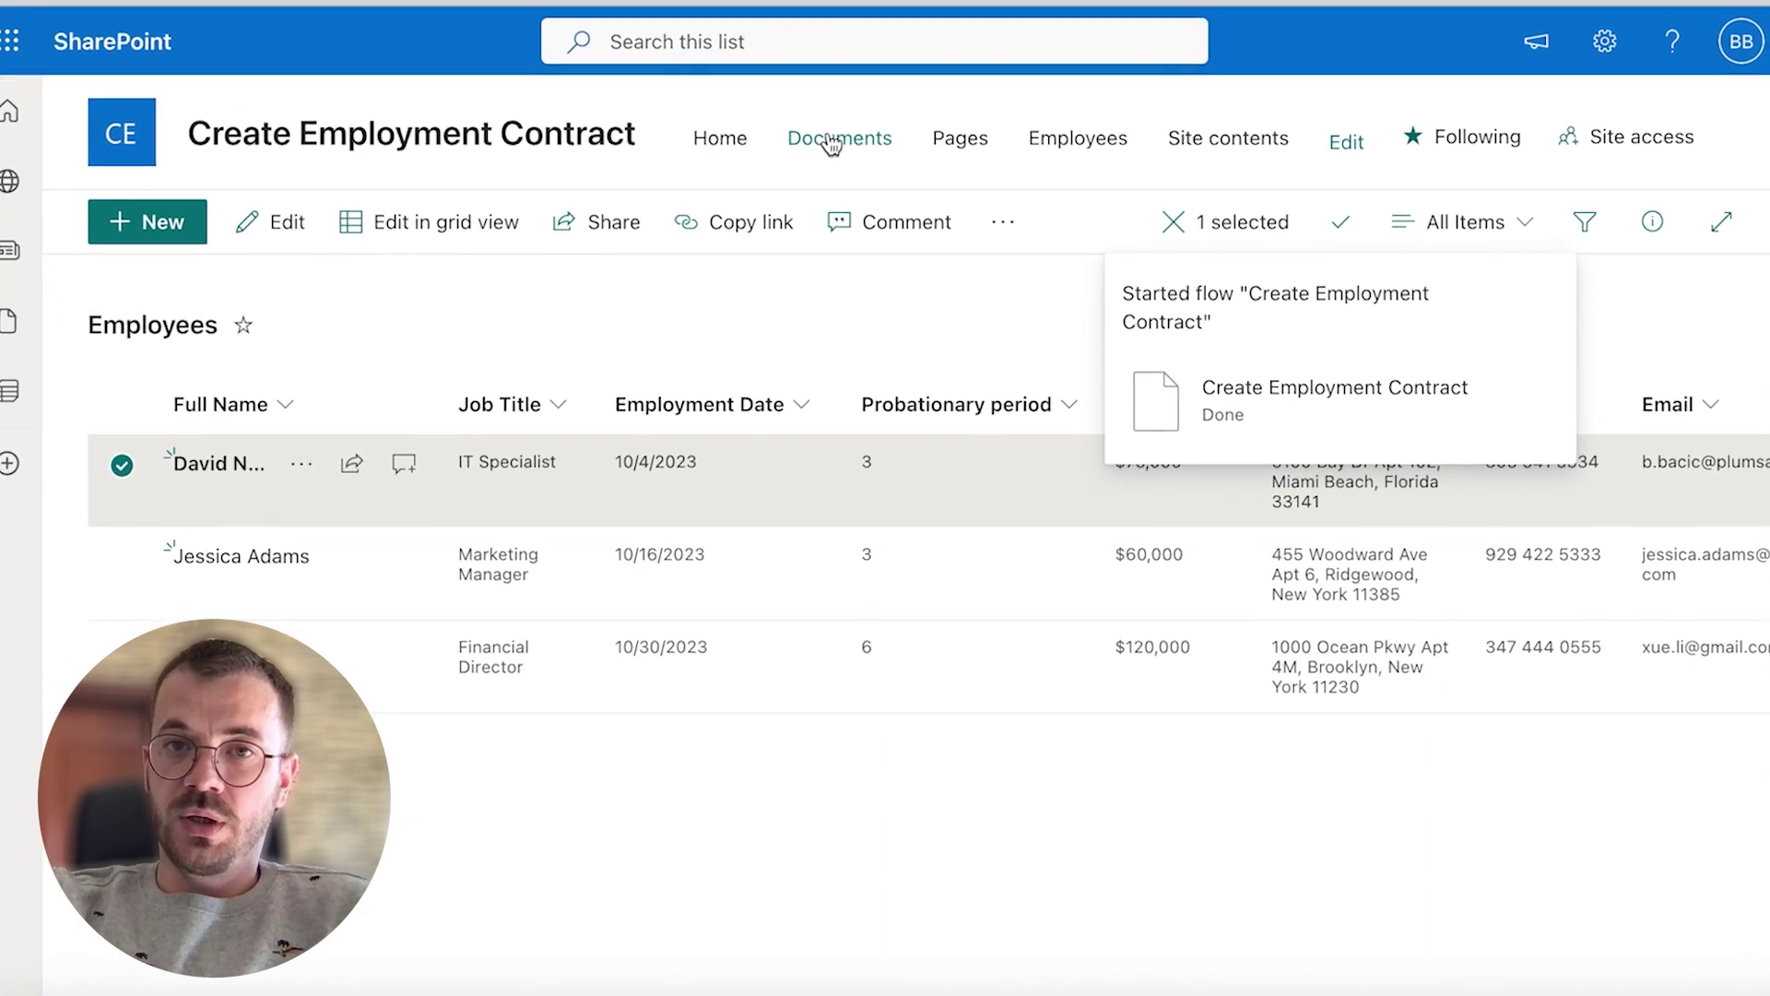
Step: Open the Employment Contract .docx from Documents > Employees > the employee's folder
{"action": "left_click", "coordinate": [835, 140]}
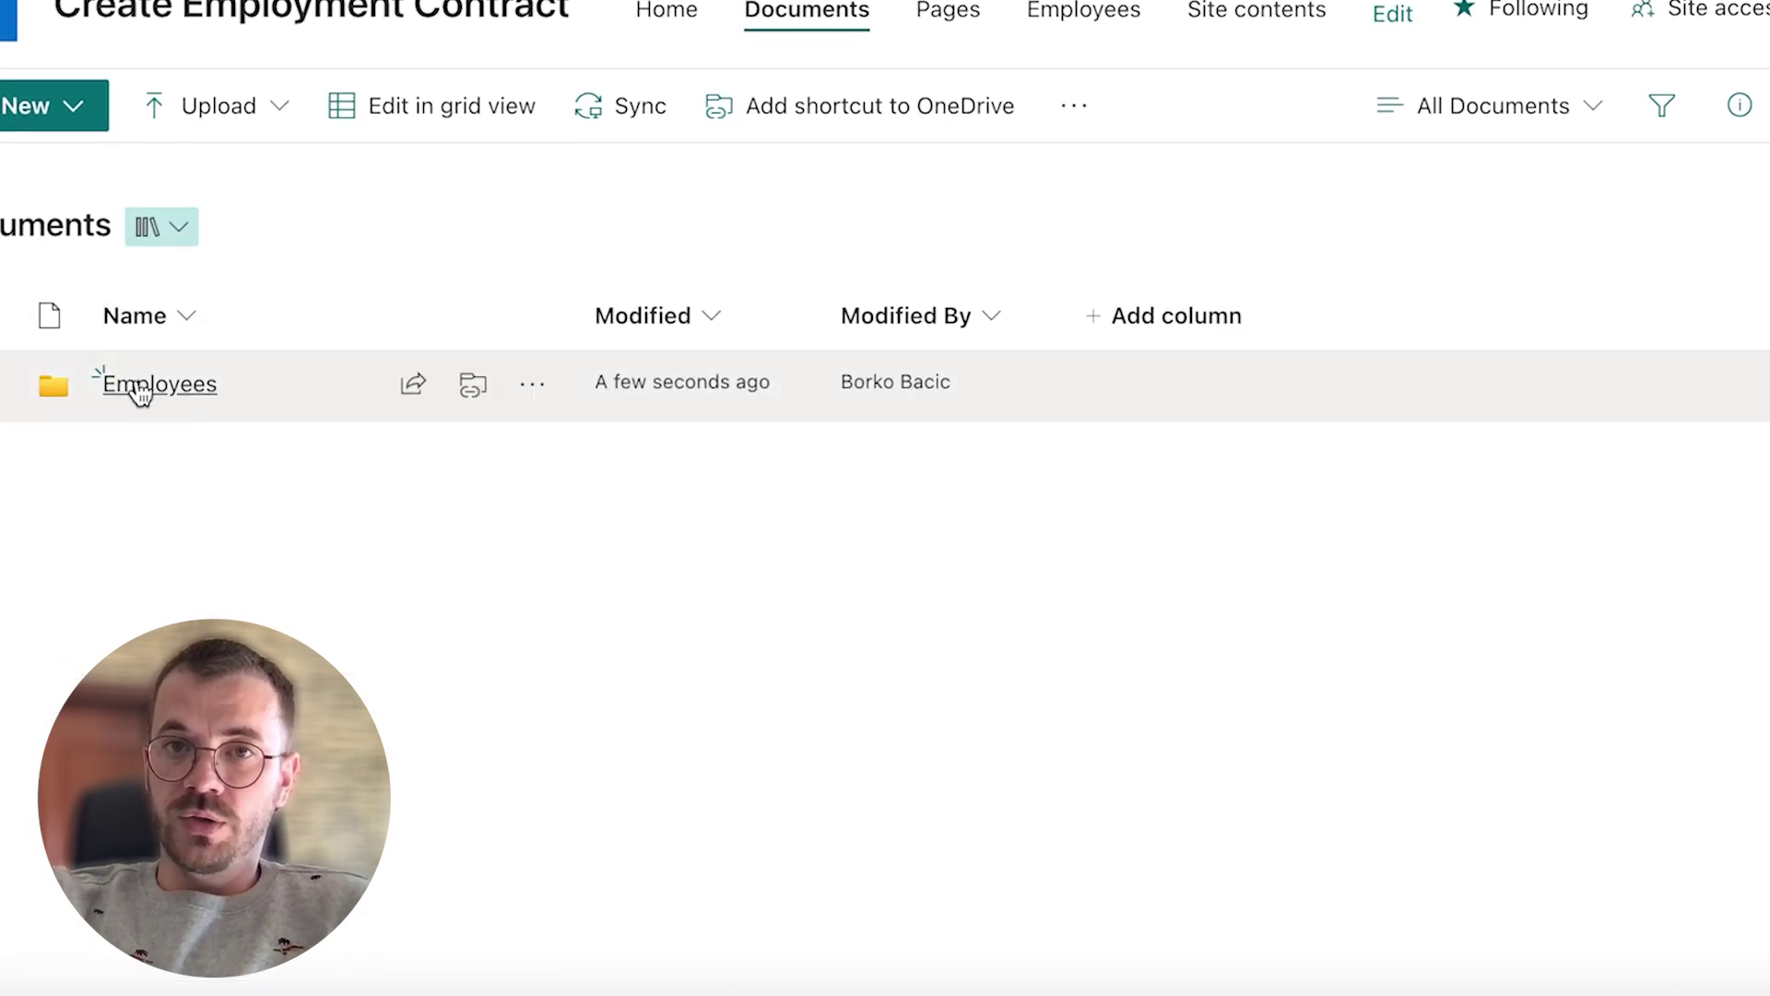
{"action": "left_click", "coordinate": [138, 384]}
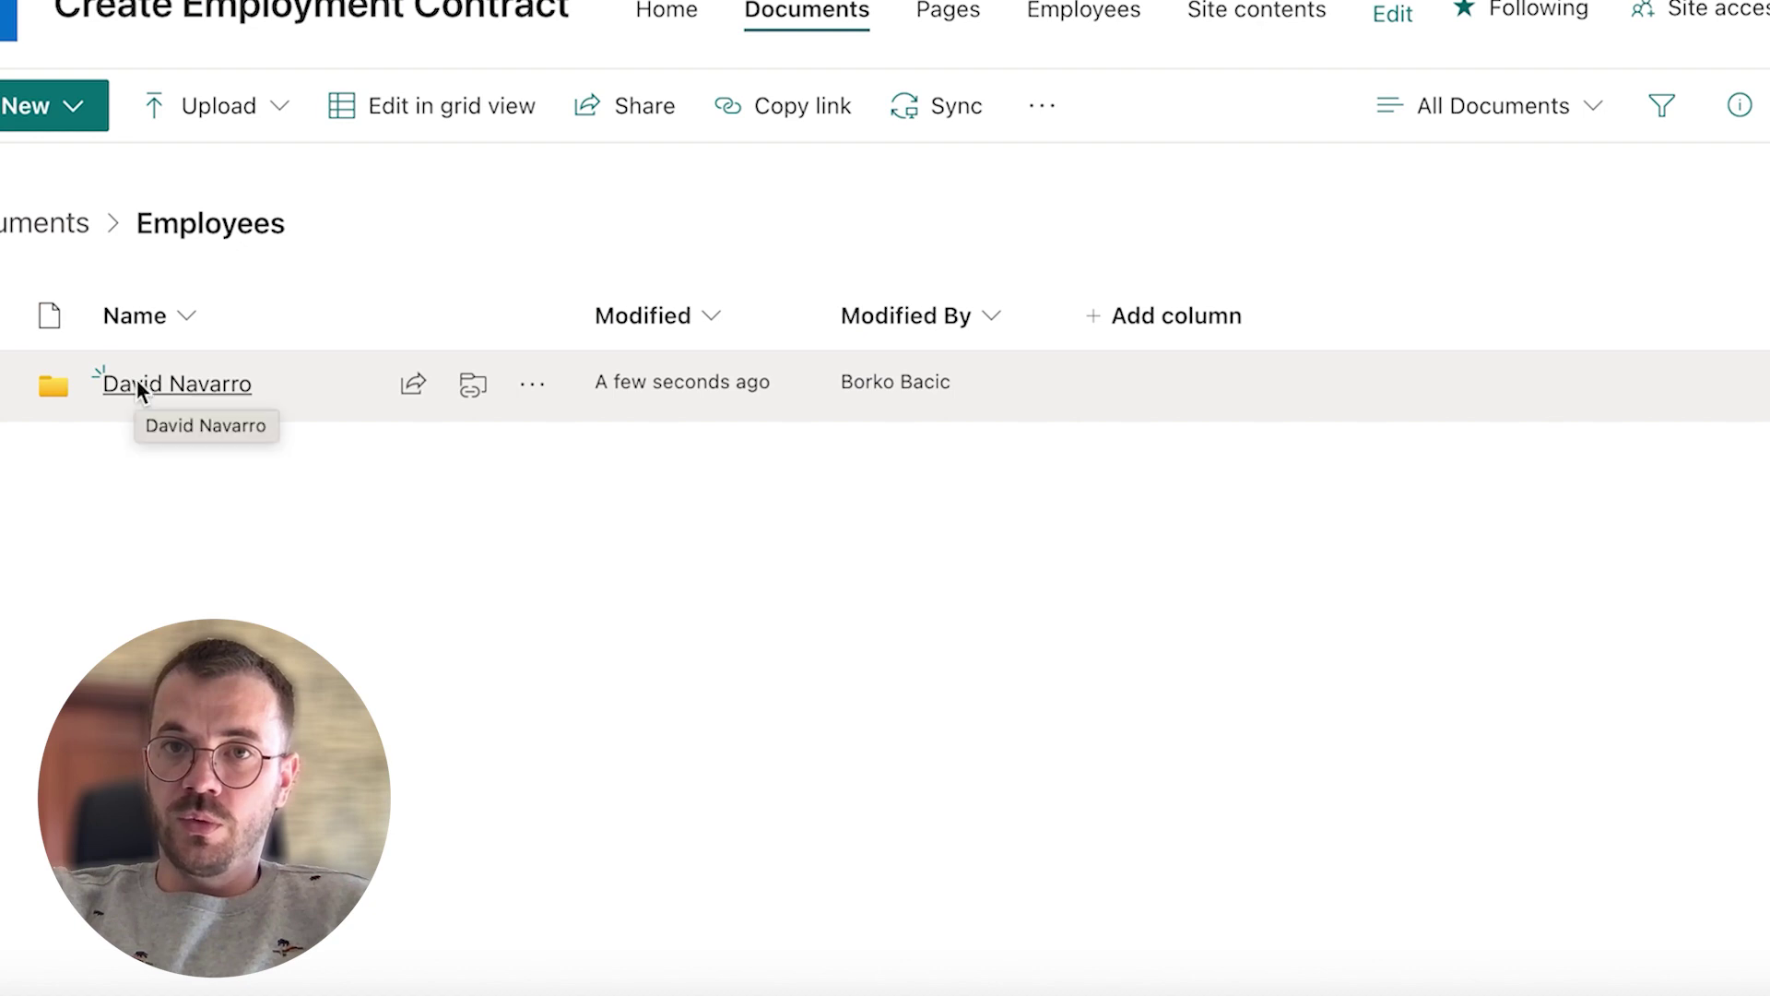
{"action": "left_click", "coordinate": [136, 381]}
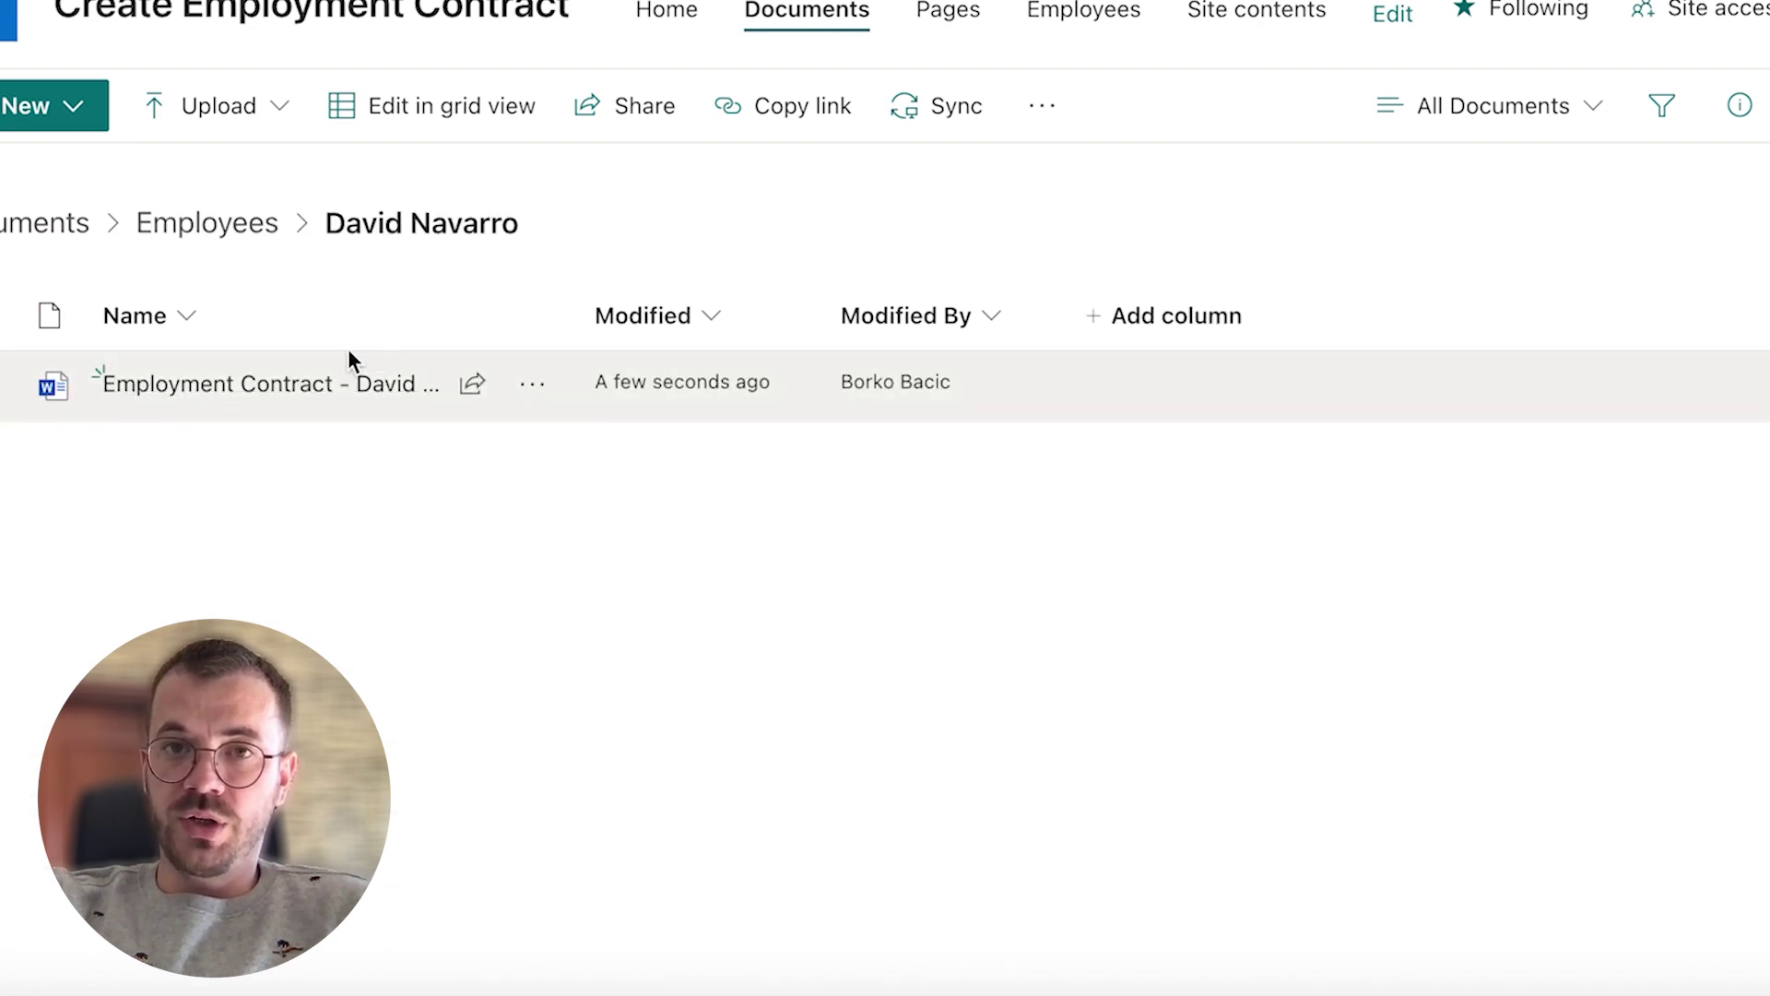
{"action": "left_click", "coordinate": [268, 387]}
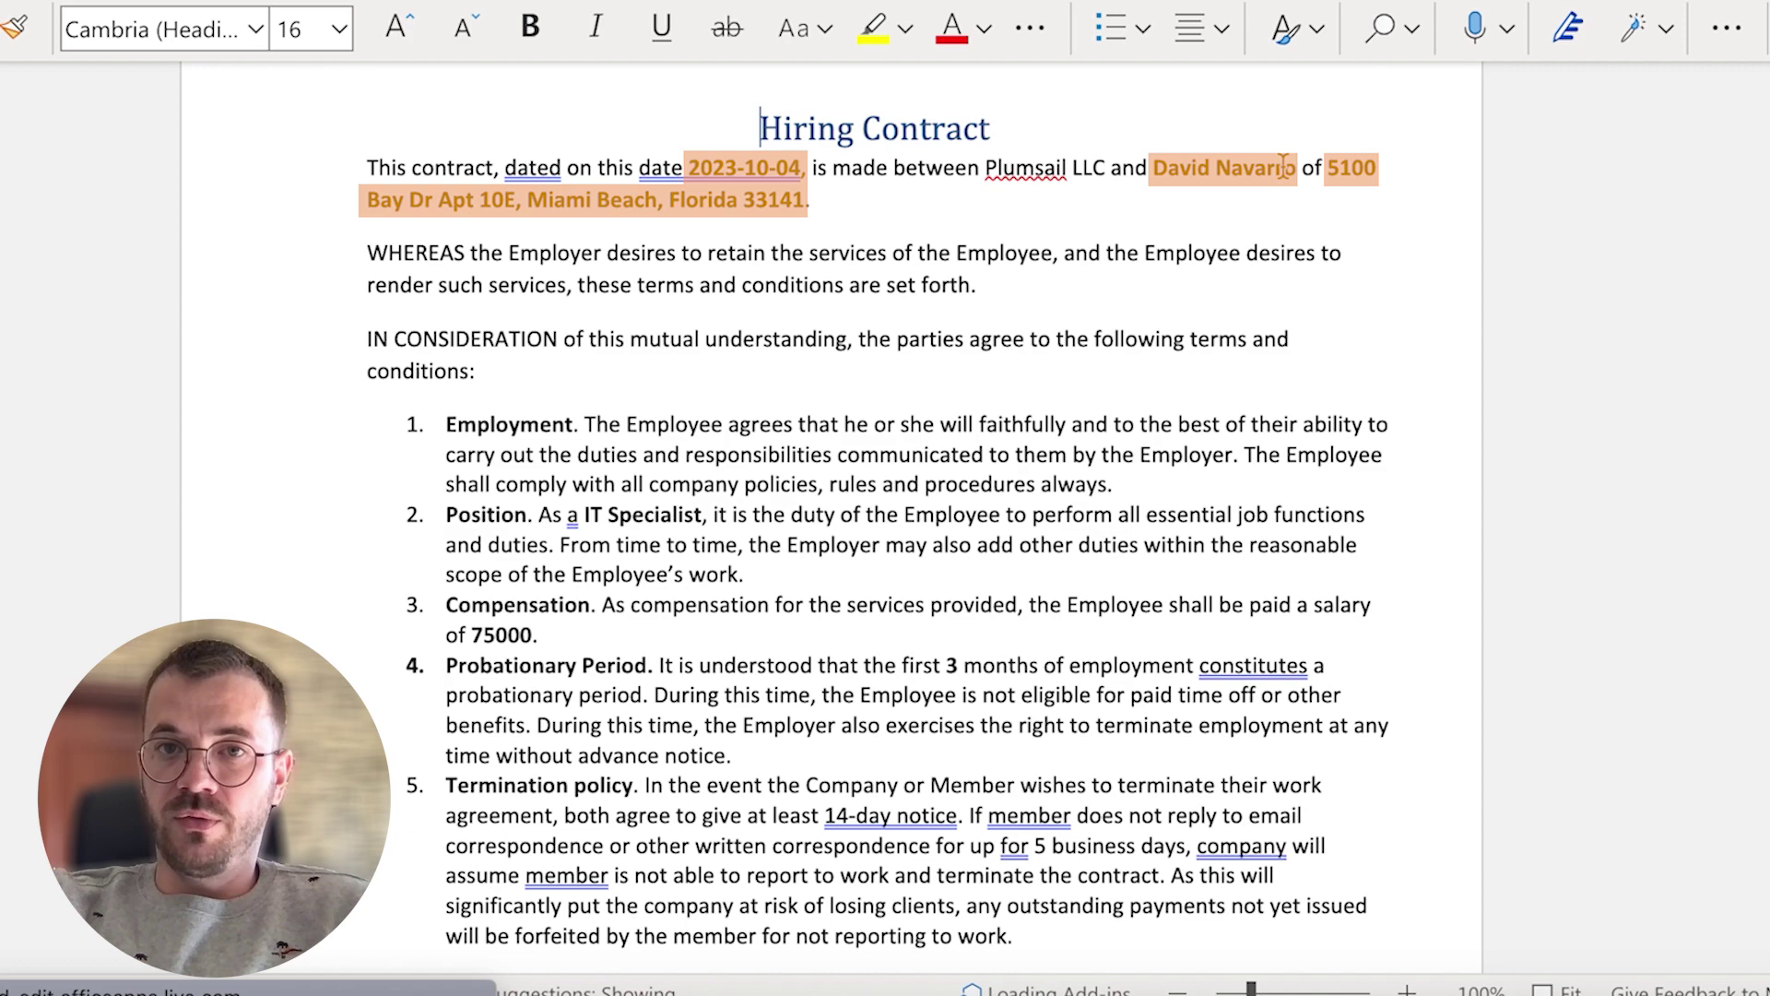
Step: Scroll through the Hiring Contract to check the filled-in details down to the signatures
{"action": "scroll", "coordinate": [573, 392], "scroll_direction": "down", "scroll_amount": 5}
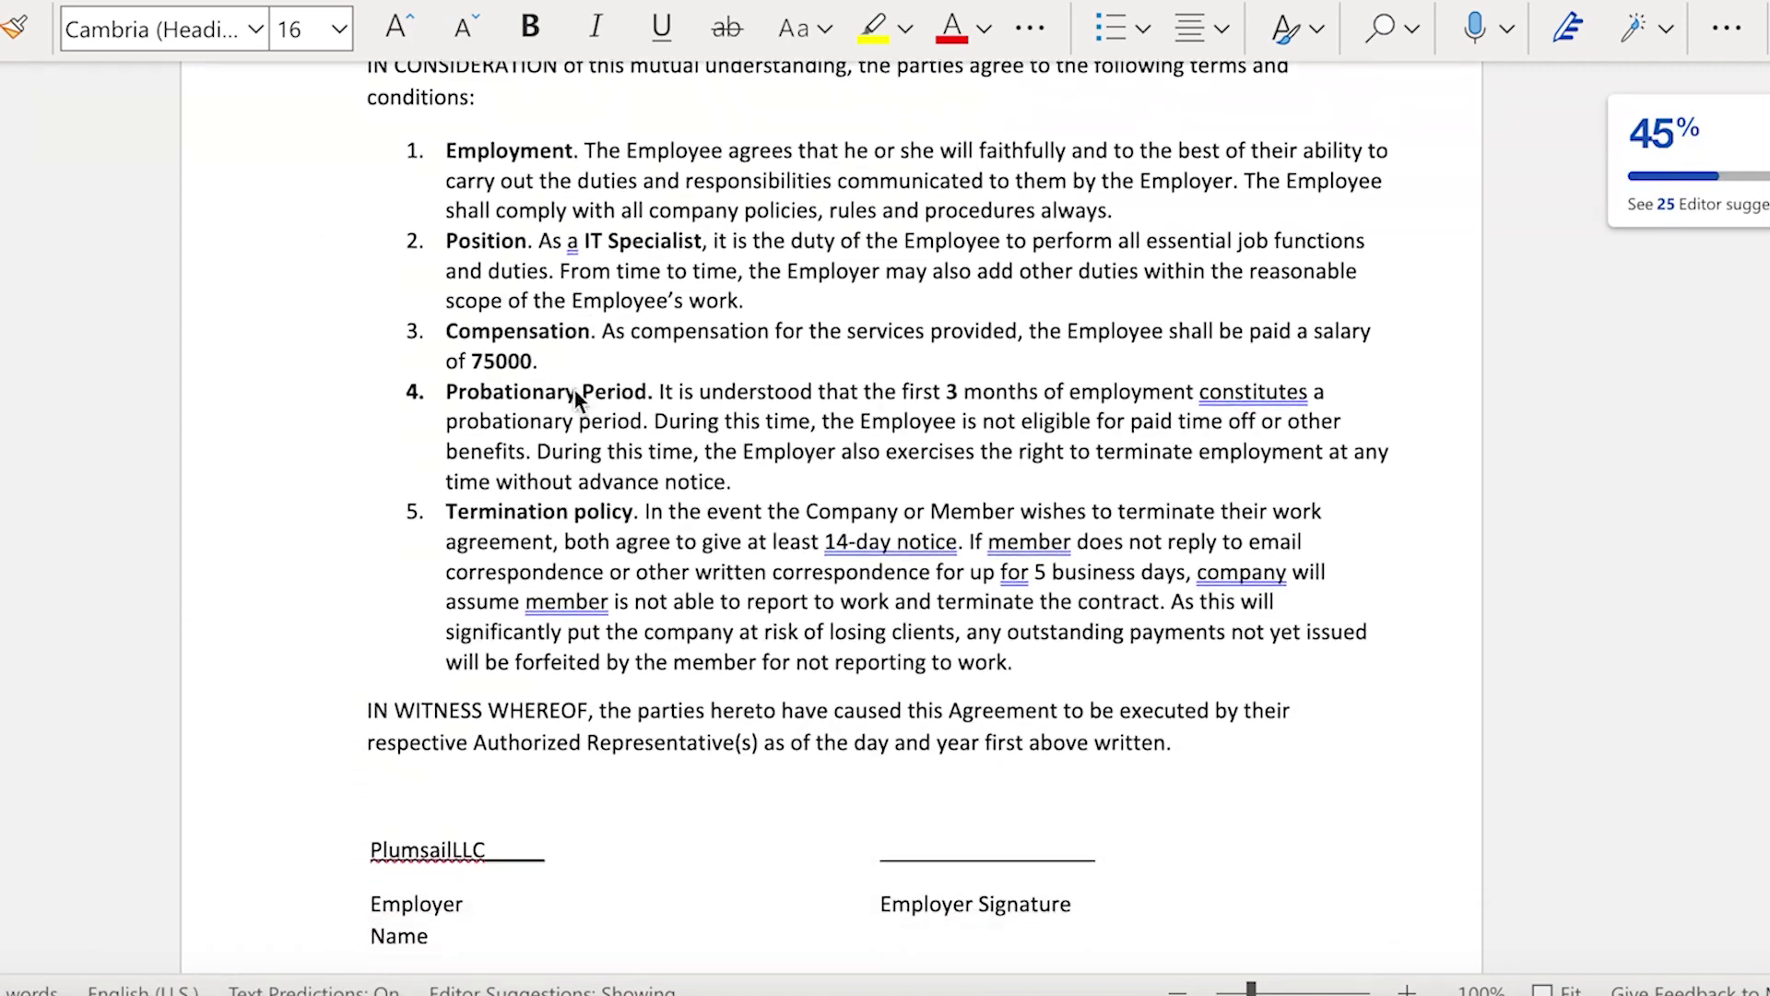
{"action": "scroll", "coordinate": [574, 389], "scroll_direction": "down", "scroll_amount": 6}
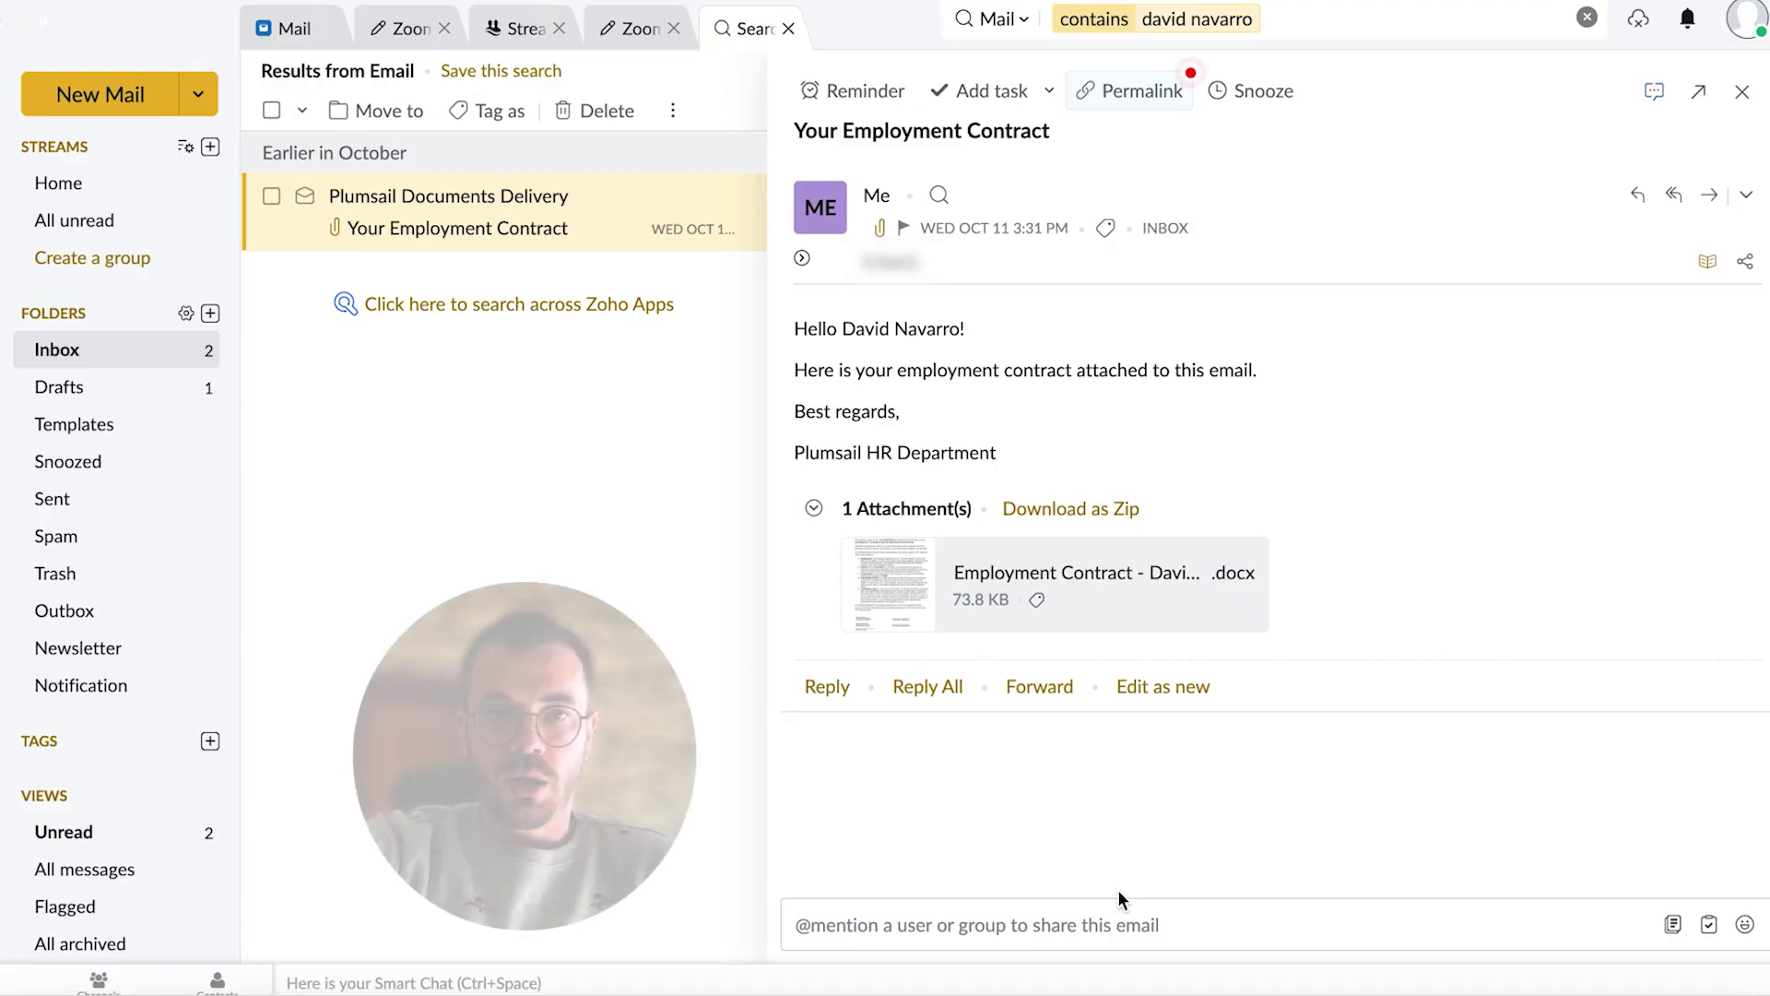
{"action": "mouse_move", "coordinate": [1068, 611]}
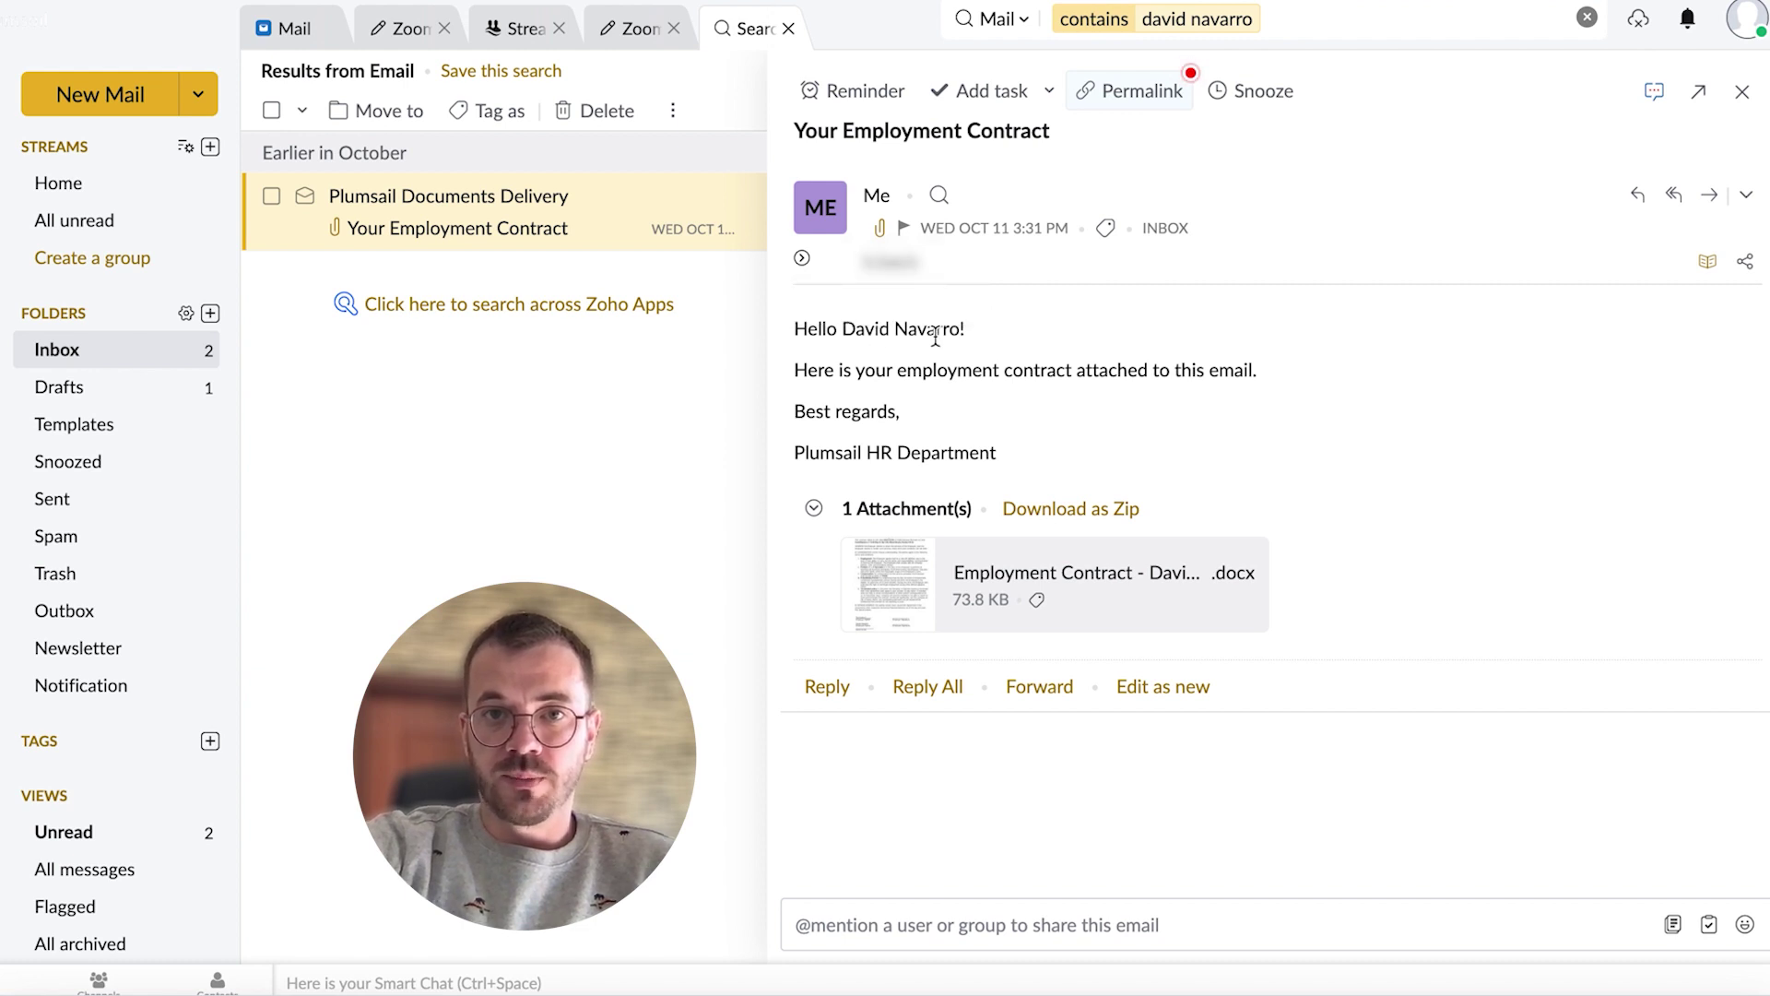
{"action": "mouse_move", "coordinate": [903, 583]}
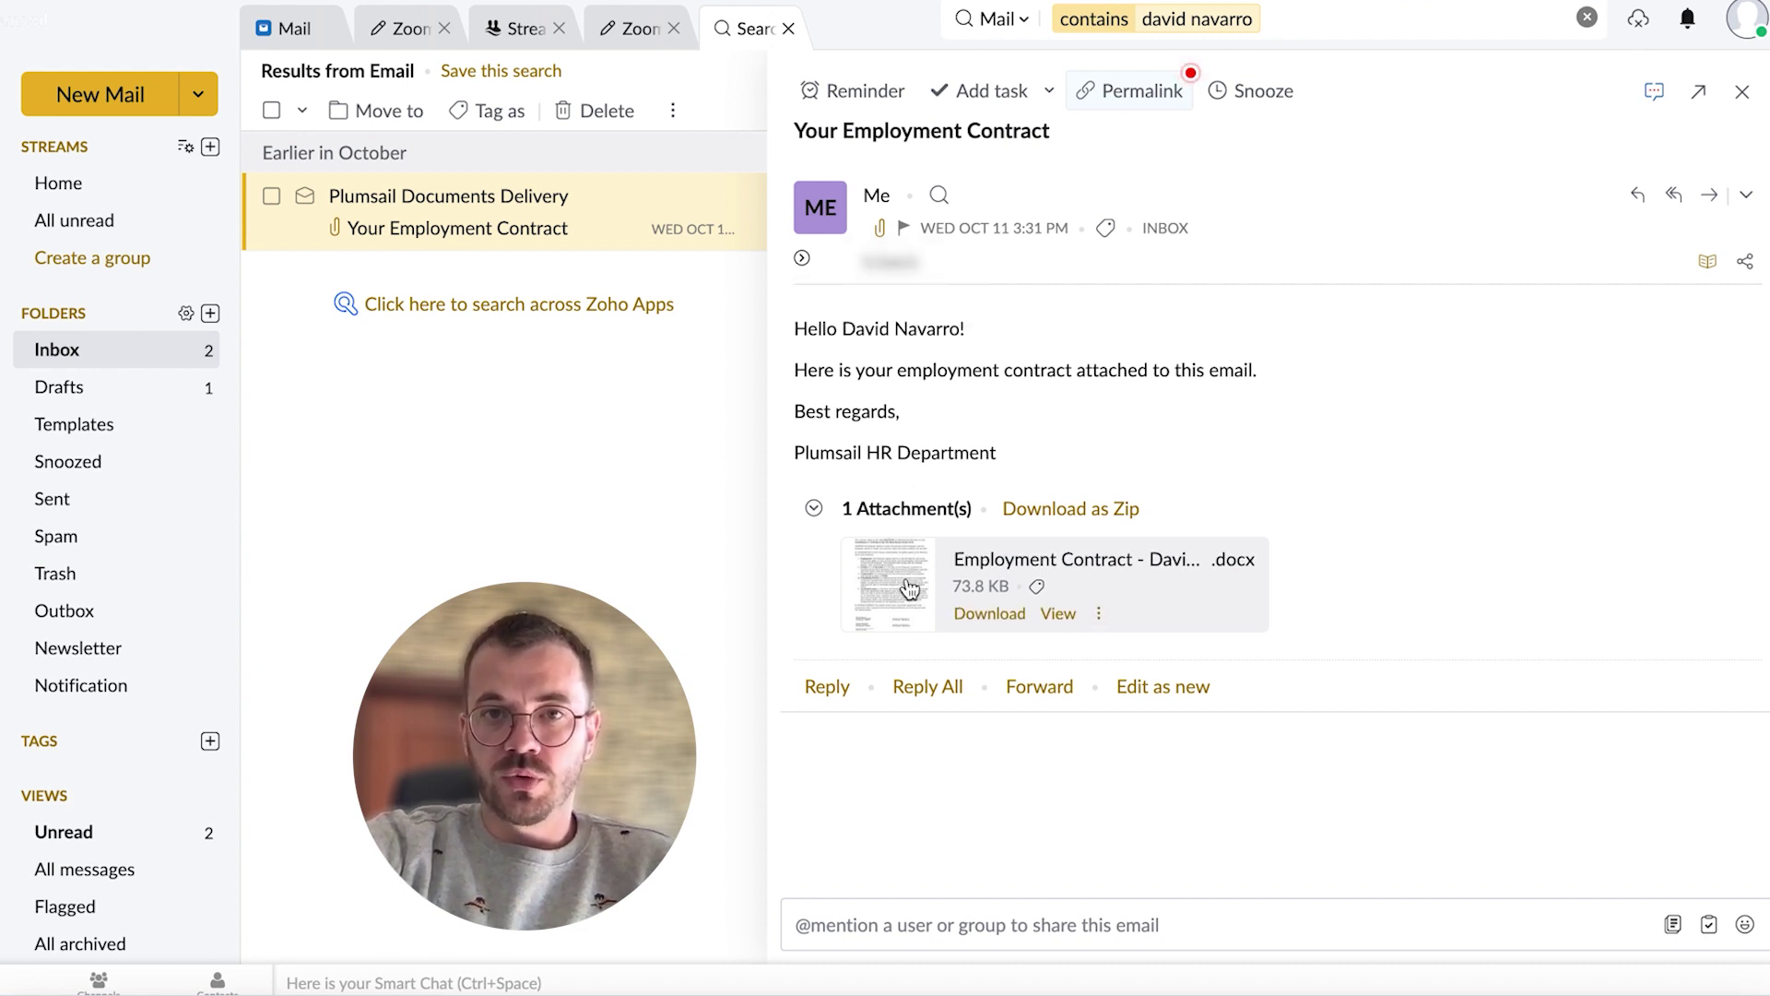